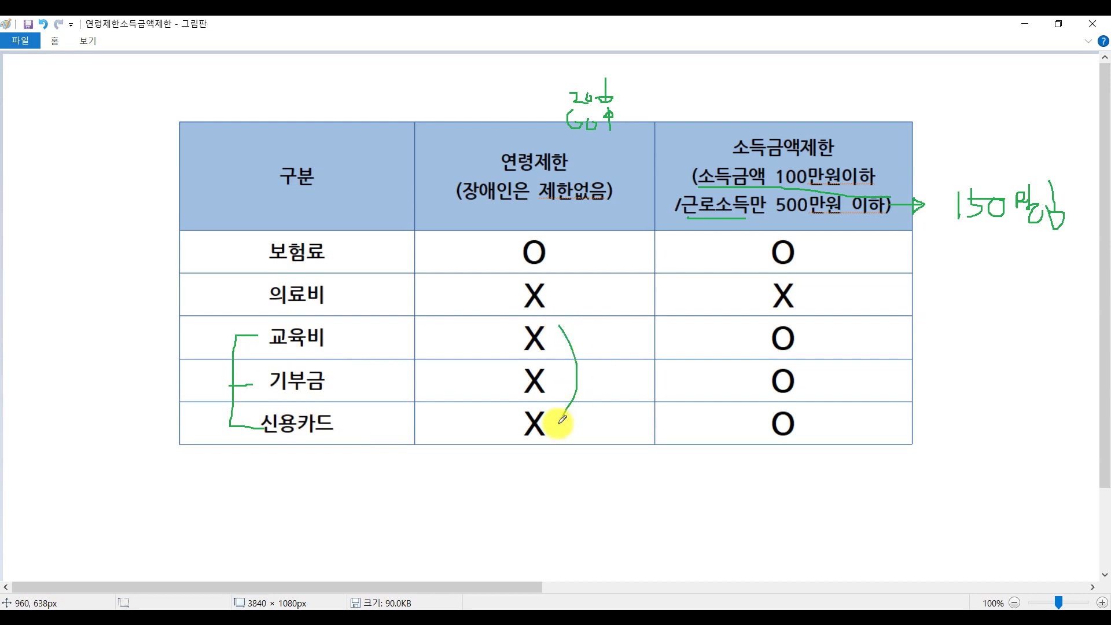
# Bracket the 교육비, 기부금 and 신용카드 O marks in Paint's income-limit column, then bring up 2021연말.pdf.
pyautogui.moveTo(820, 327)
pyautogui.mouseDown()
pyautogui.moveTo(836, 341)
pyautogui.moveTo(844, 415)
pyautogui.mouseUp()
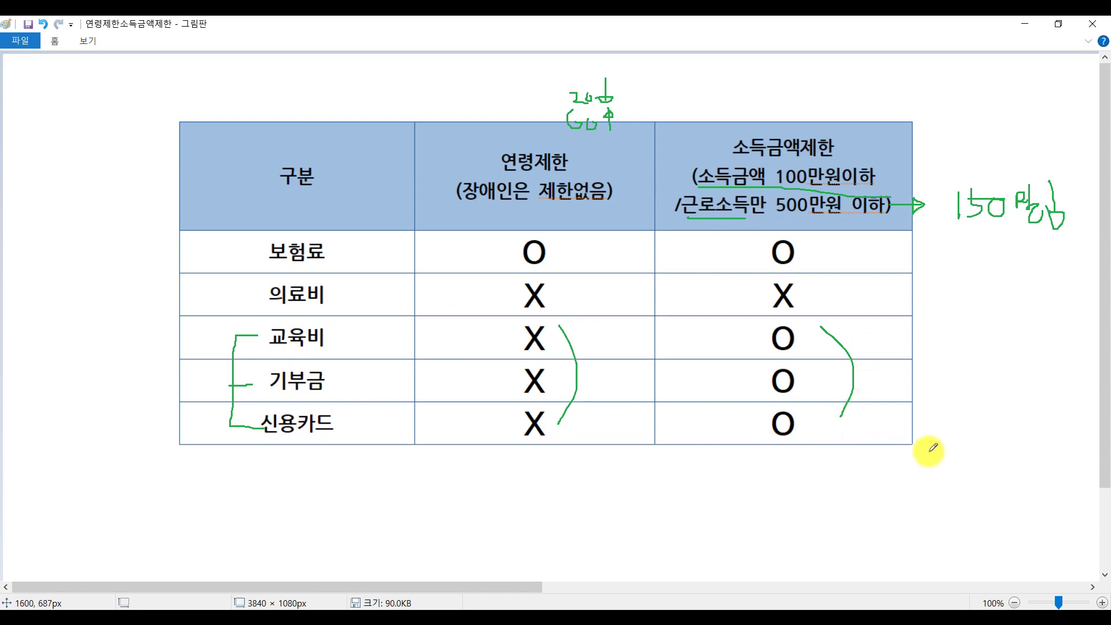
pyautogui.hotkey('alt', 'Tab')
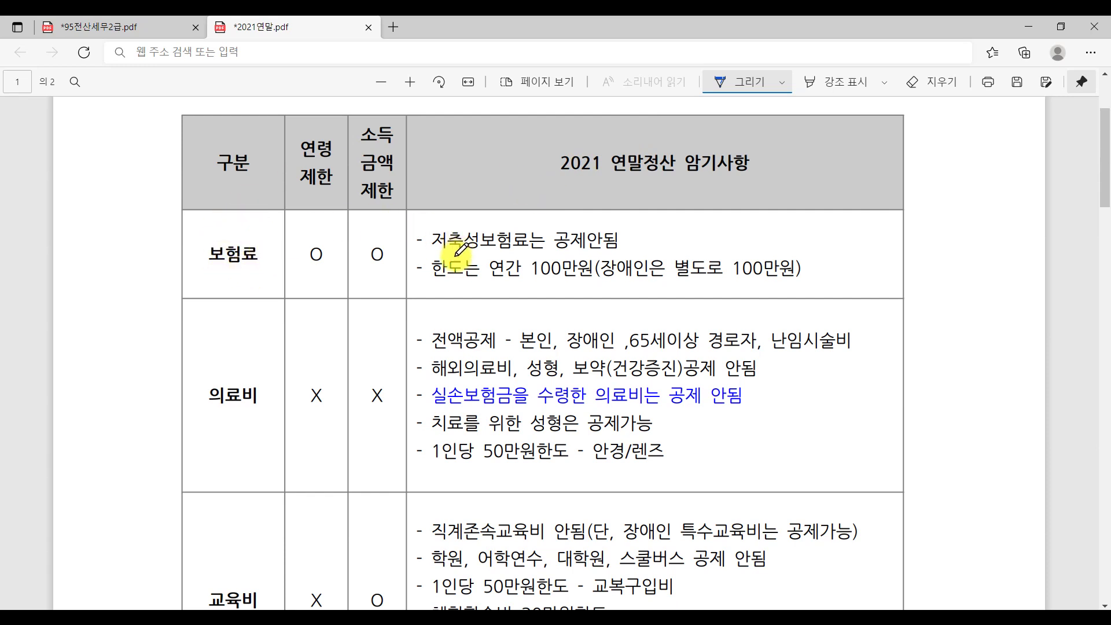
# Underline 저축성보험료, 65세이상 경로자 (with a check), 해외의료비, 성형 and 보약 공제 안됨.
pyautogui.moveTo(432, 253); pyautogui.dragTo(615, 249)
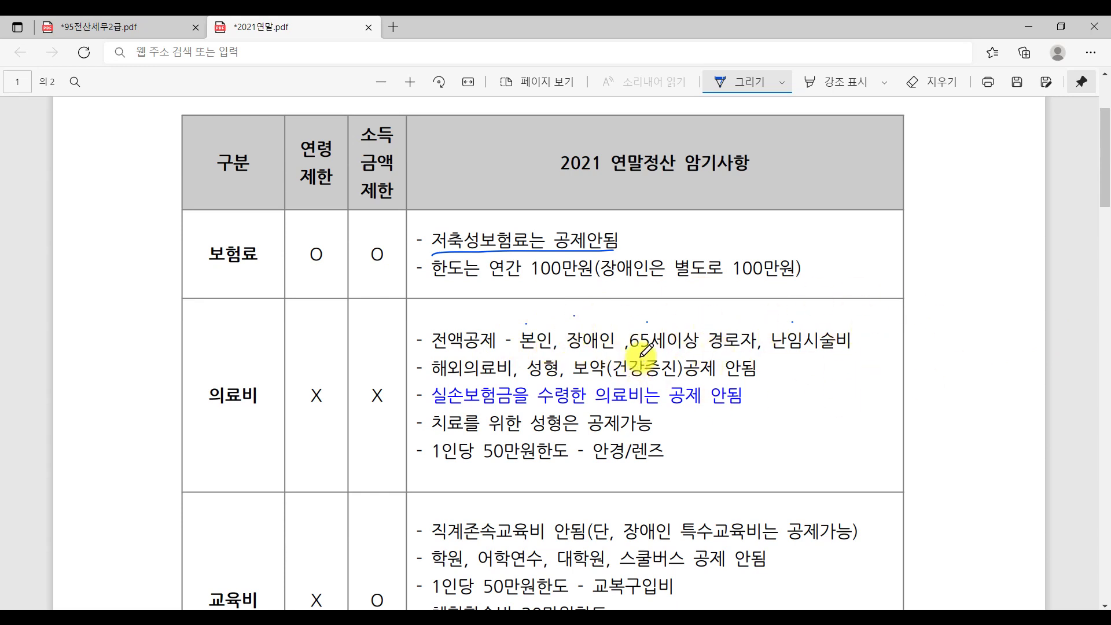
pyautogui.moveTo(637, 353); pyautogui.dragTo(755, 353)
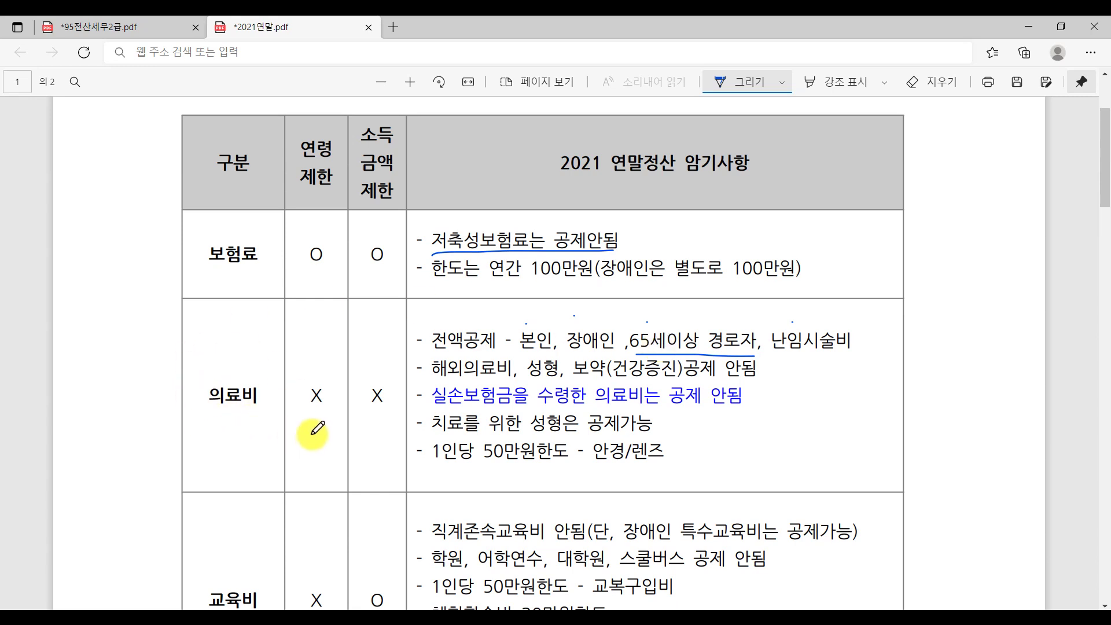
pyautogui.moveTo(654, 319)
pyautogui.mouseDown()
pyautogui.moveTo(645, 331)
pyautogui.moveTo(665, 317)
pyautogui.mouseUp()
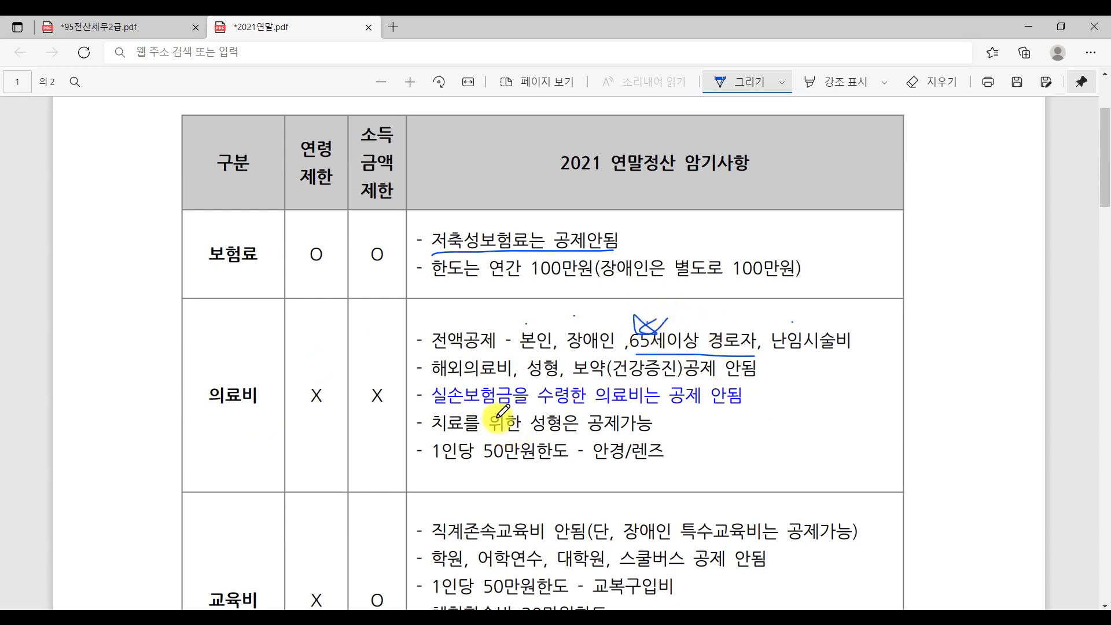
pyautogui.moveTo(430, 380); pyautogui.dragTo(511, 379)
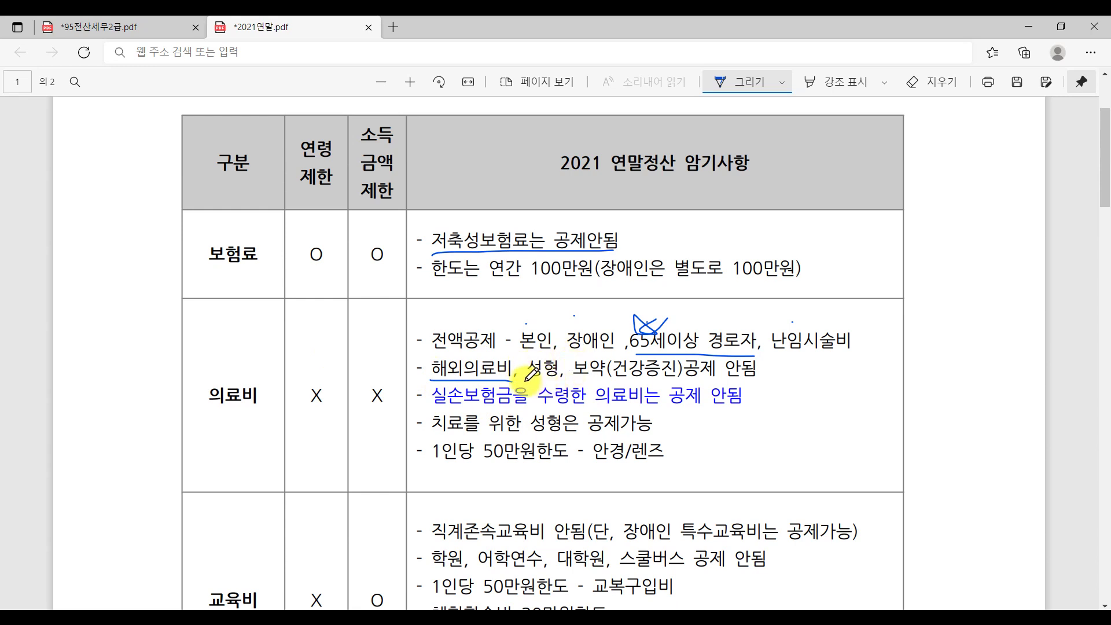
pyautogui.moveTo(526, 380); pyautogui.dragTo(559, 380)
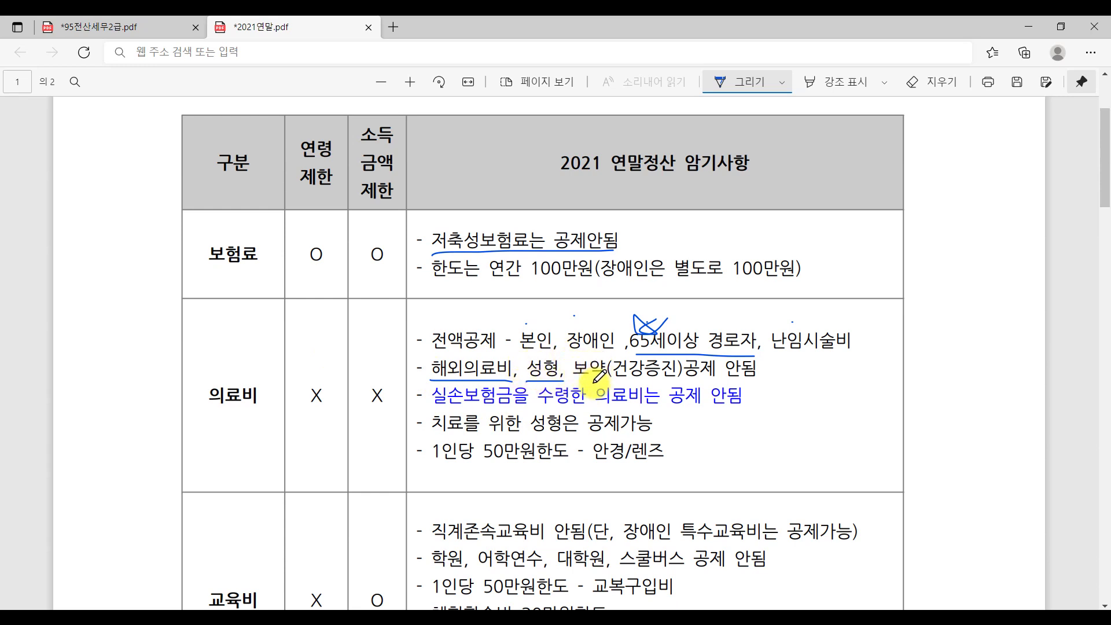
pyautogui.moveTo(587, 381); pyautogui.dragTo(780, 385)
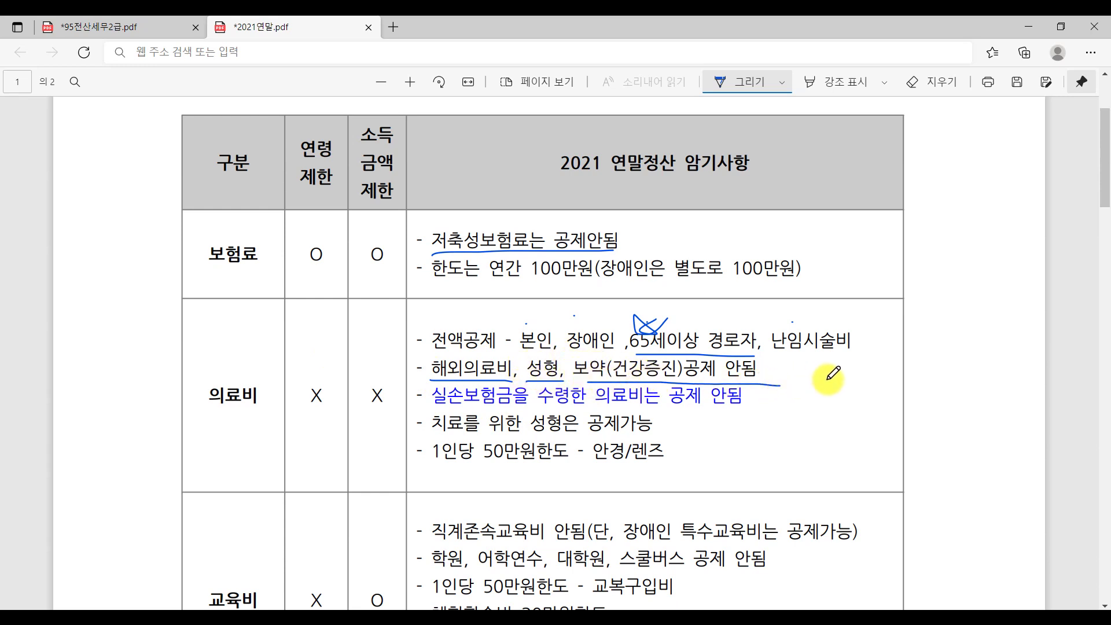
# Underline the 실손보험금 exclusion, 치료를 위한, 안경/렌즈 and 50만원한도 in the 의료비 row.
pyautogui.scroll(-1, 579, 365)
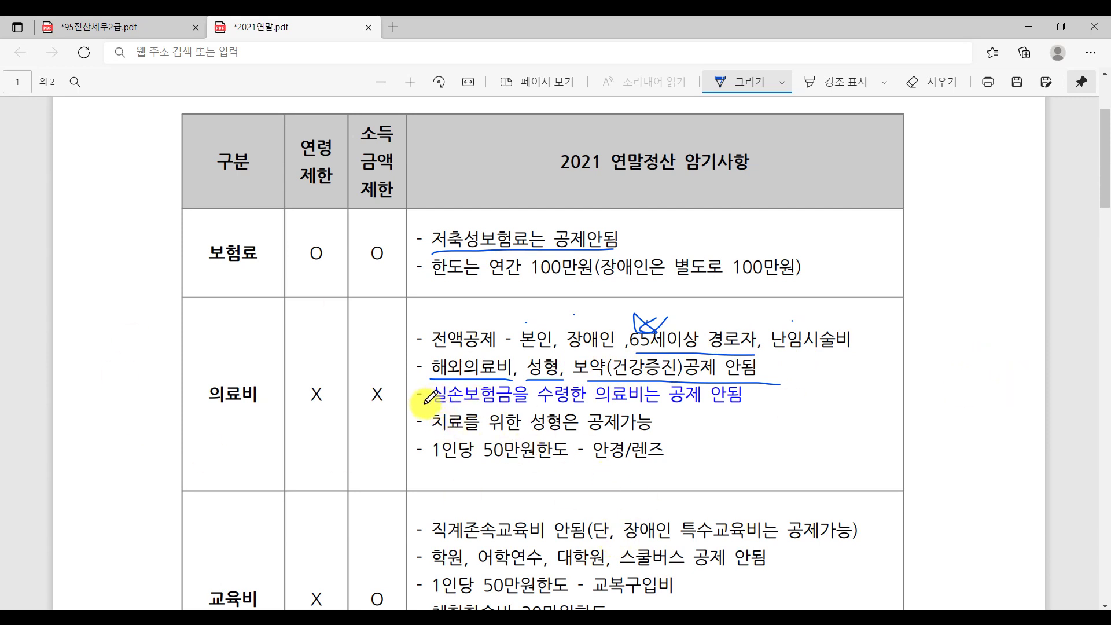
pyautogui.moveTo(427, 408); pyautogui.dragTo(579, 408)
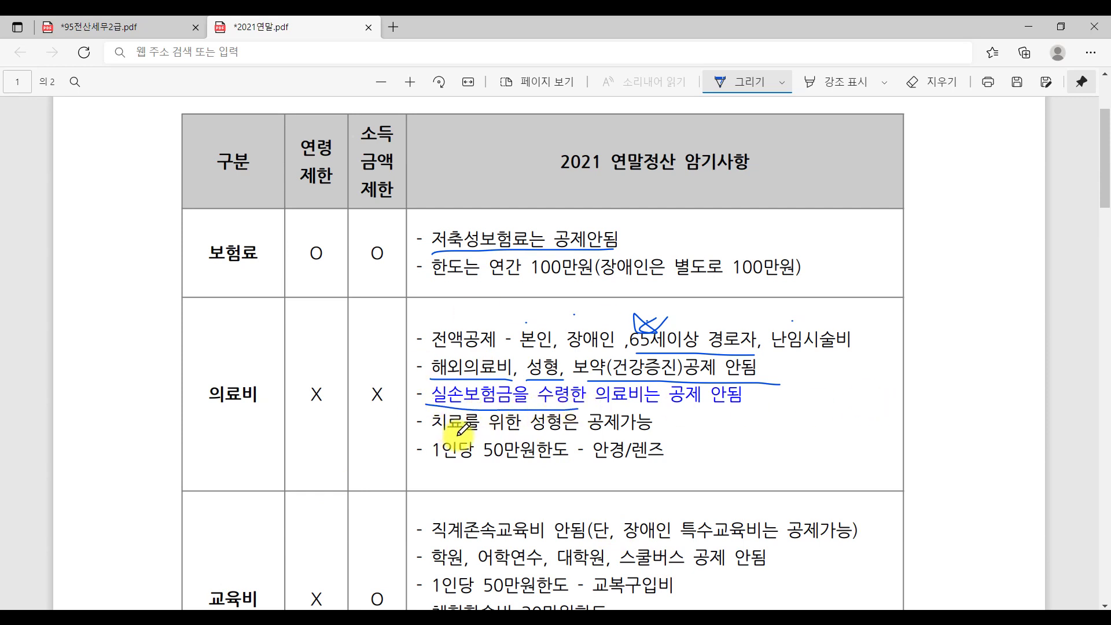
pyautogui.moveTo(435, 433); pyautogui.dragTo(515, 435)
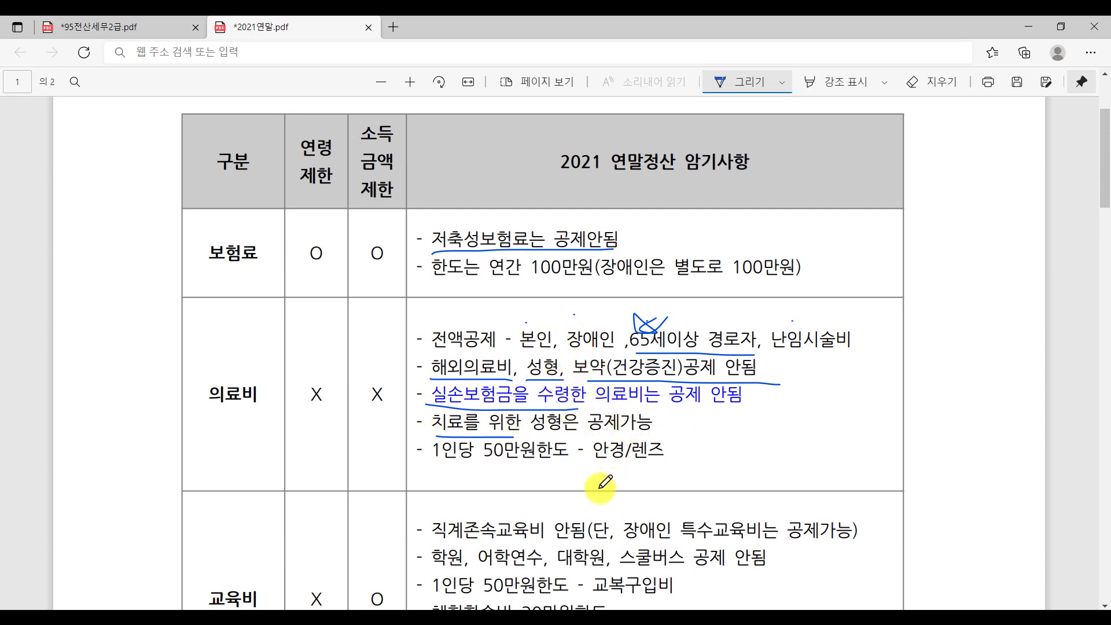
pyautogui.moveTo(596, 470); pyautogui.dragTo(682, 470)
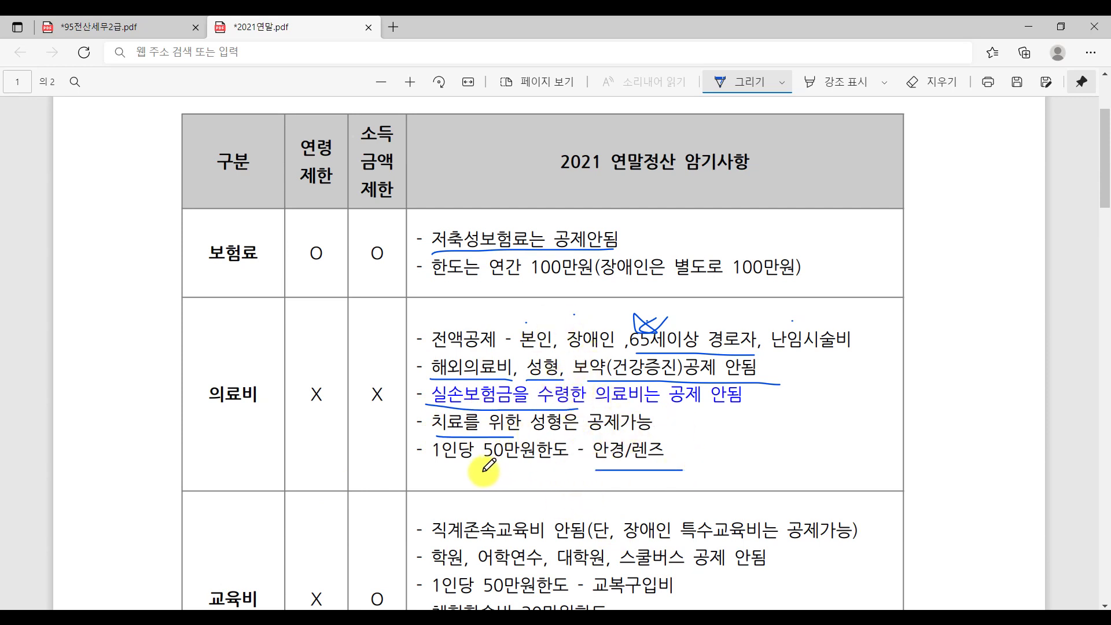
pyautogui.moveTo(484, 471); pyautogui.dragTo(569, 471)
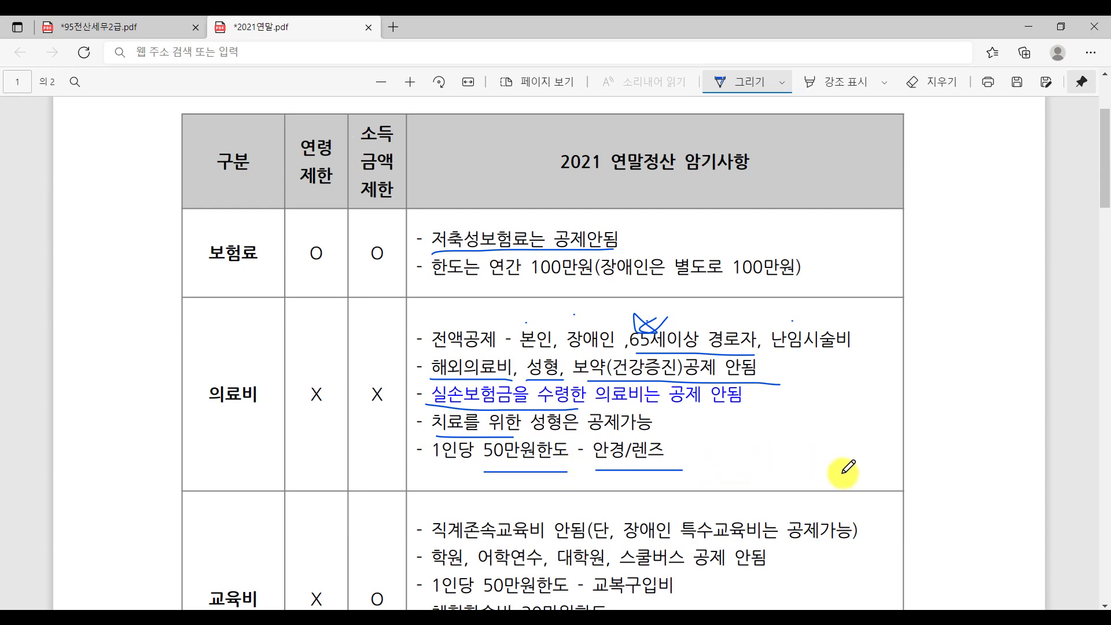
# Underline 직계존속교육비, 교복구입비, 50만원한도, 30만원한도, 본인만 and the 미취학아동 학원비 line; circle 공제가능.
pyautogui.scroll(-5, 845, 470)
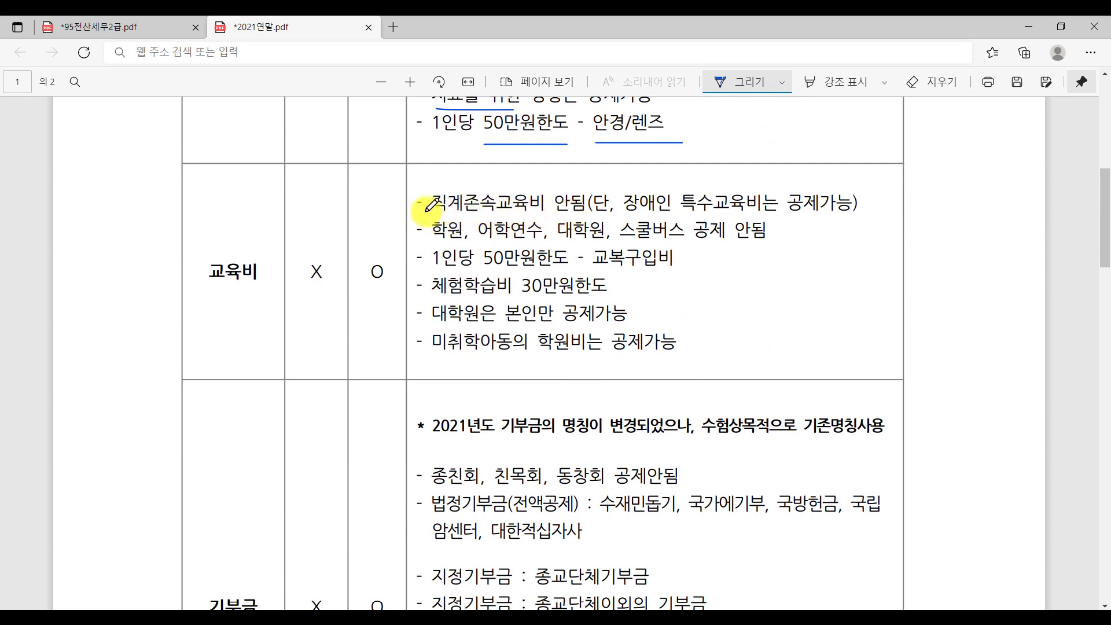
pyautogui.moveTo(426, 212); pyautogui.dragTo(516, 212)
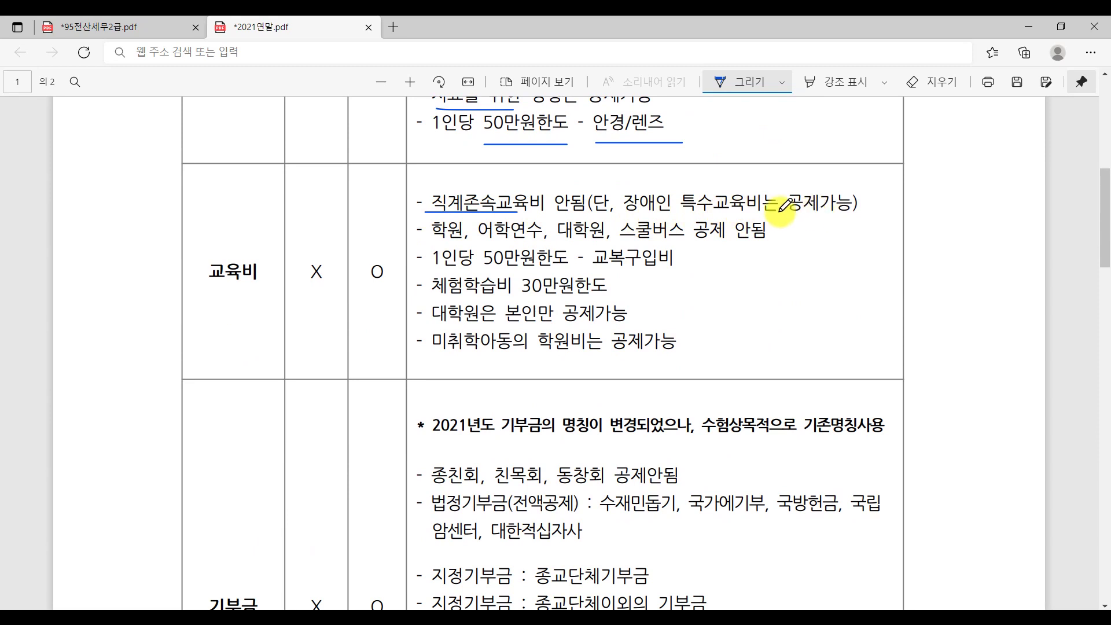
pyautogui.moveTo(839, 225)
pyautogui.mouseDown()
pyautogui.moveTo(869, 184)
pyautogui.moveTo(845, 227)
pyautogui.mouseUp()
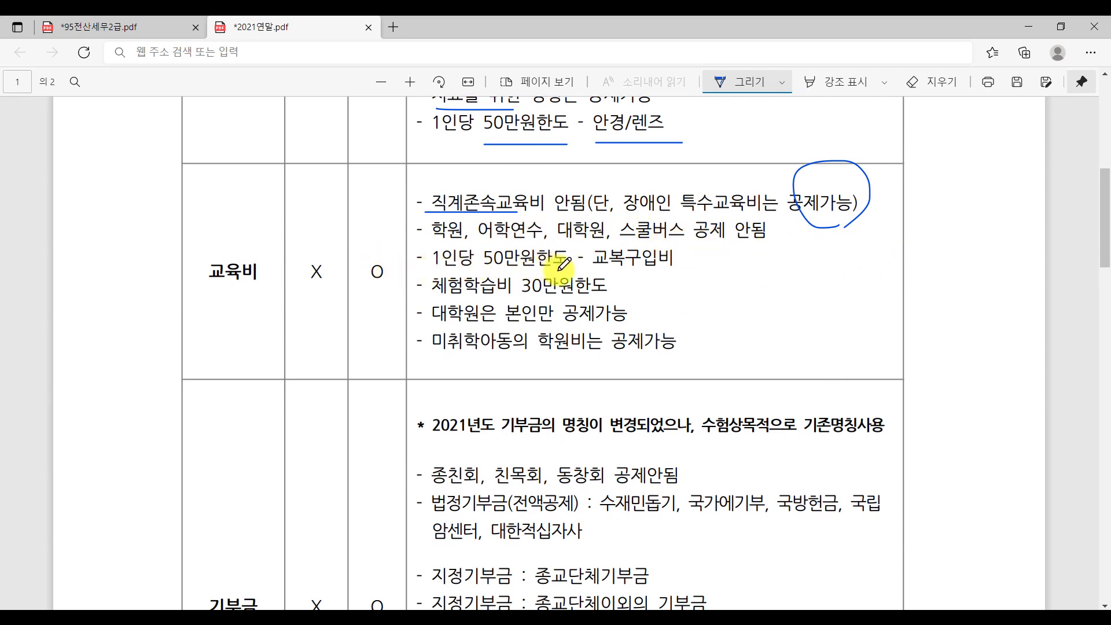
pyautogui.moveTo(608, 269); pyautogui.dragTo(687, 269)
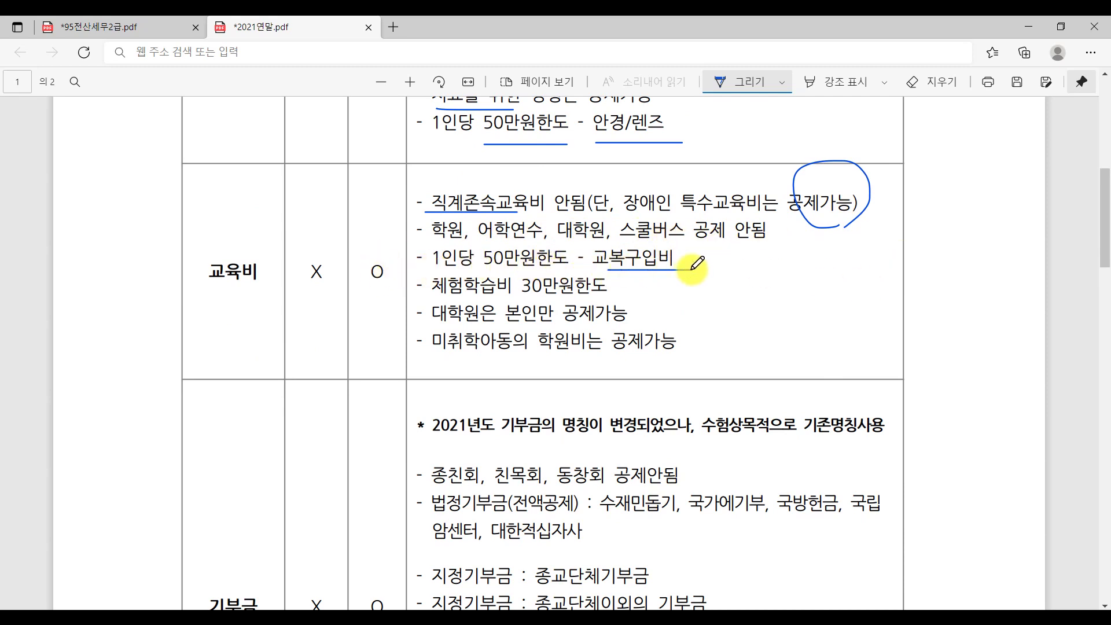
pyautogui.moveTo(483, 268); pyautogui.dragTo(570, 273)
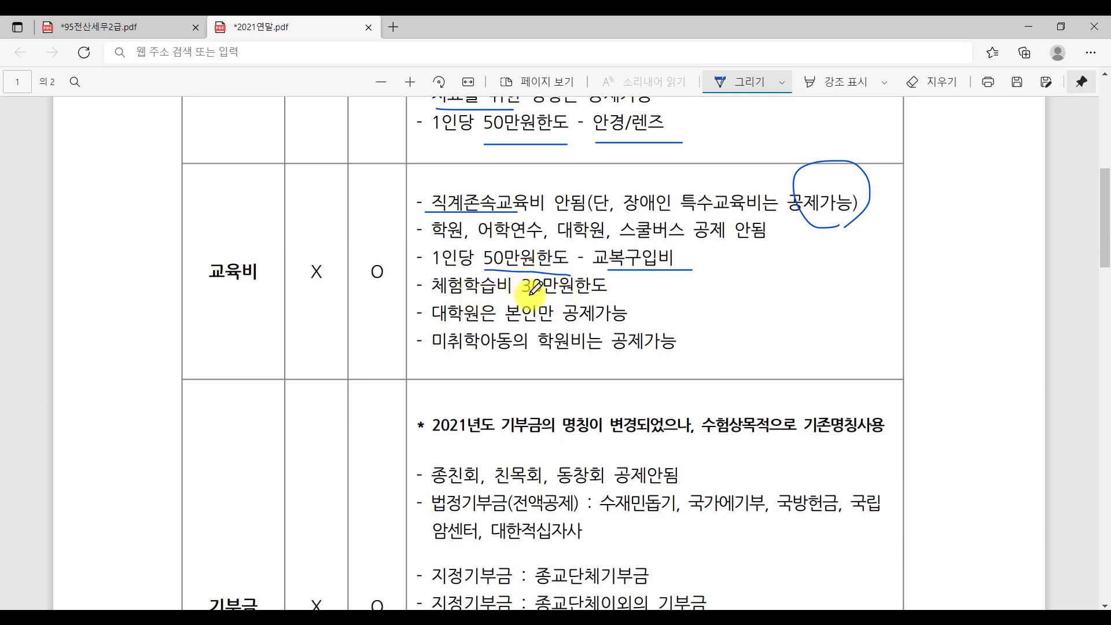
pyautogui.moveTo(521, 299); pyautogui.dragTo(626, 298)
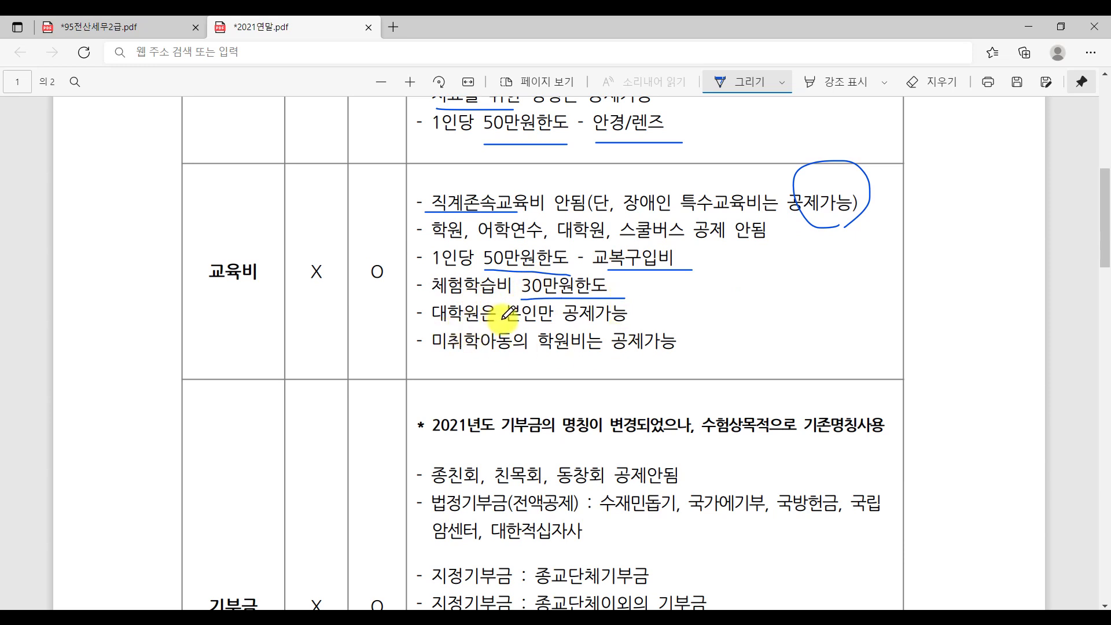
pyautogui.moveTo(502, 321); pyautogui.dragTo(555, 325)
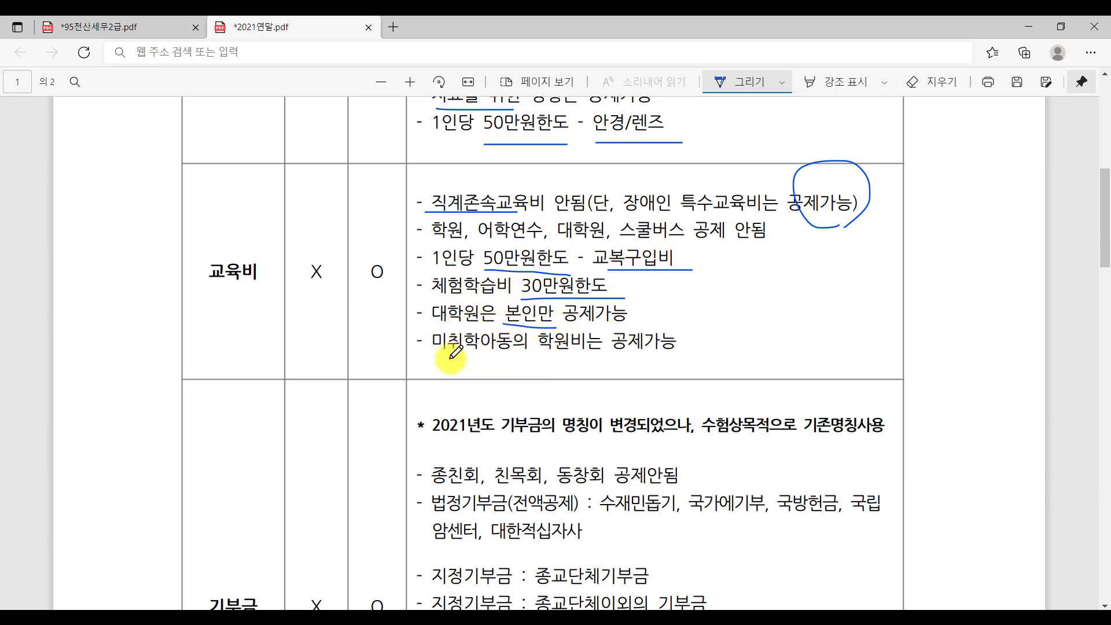
pyautogui.moveTo(435, 354); pyautogui.dragTo(718, 352)
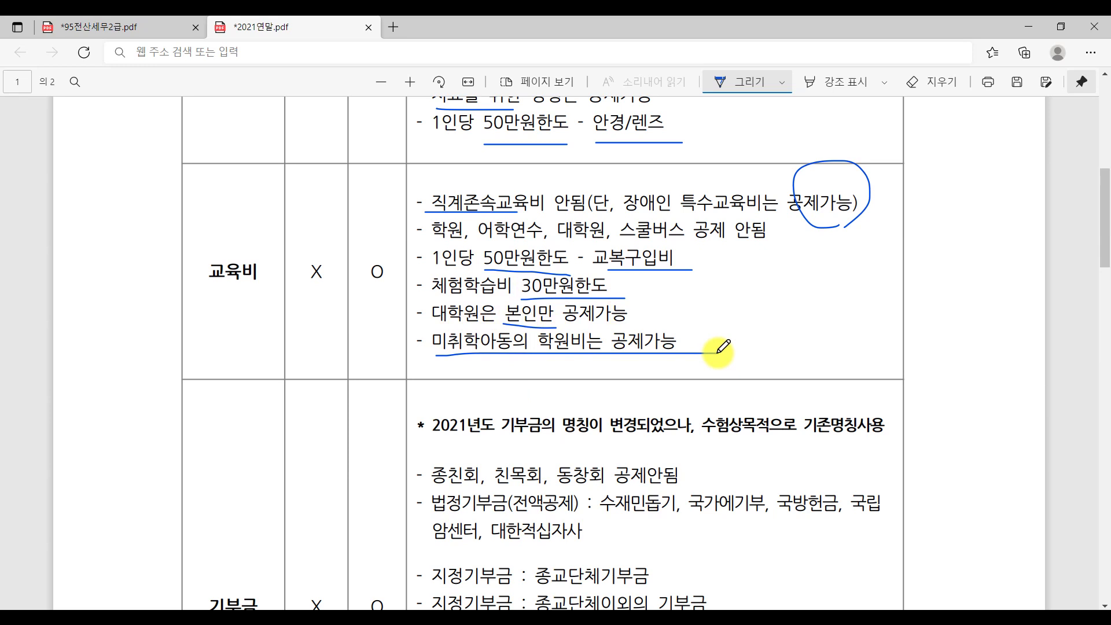
# Star the 법정기부금(전액공제) line and underline it, 수재민돕기 and the other examples.
pyautogui.scroll(-5, 720, 353)
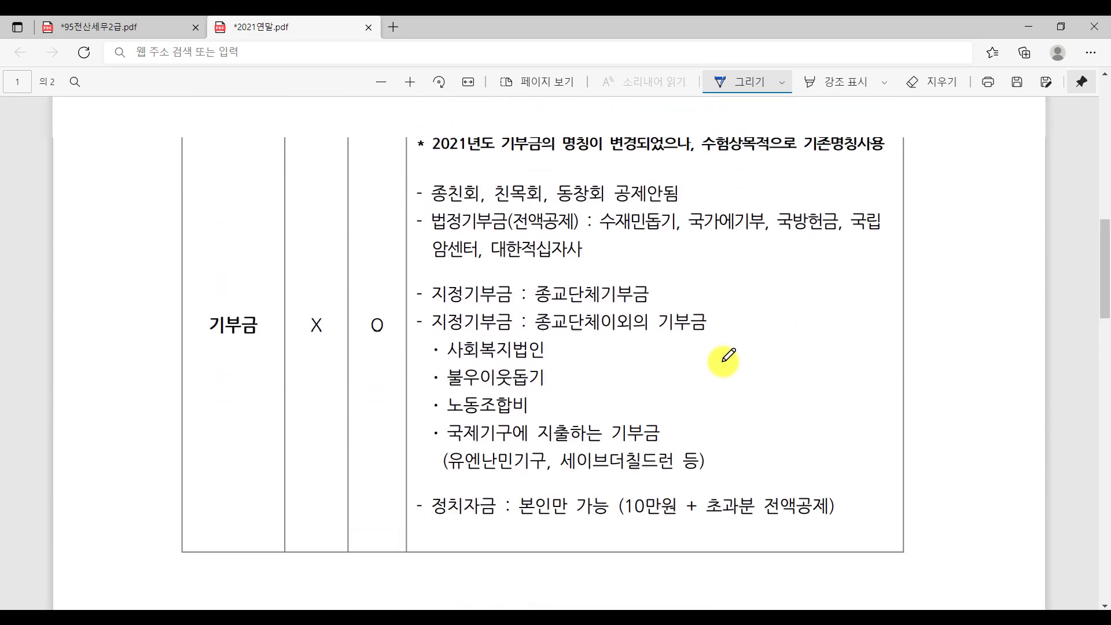
pyautogui.scroll(1, 724, 359)
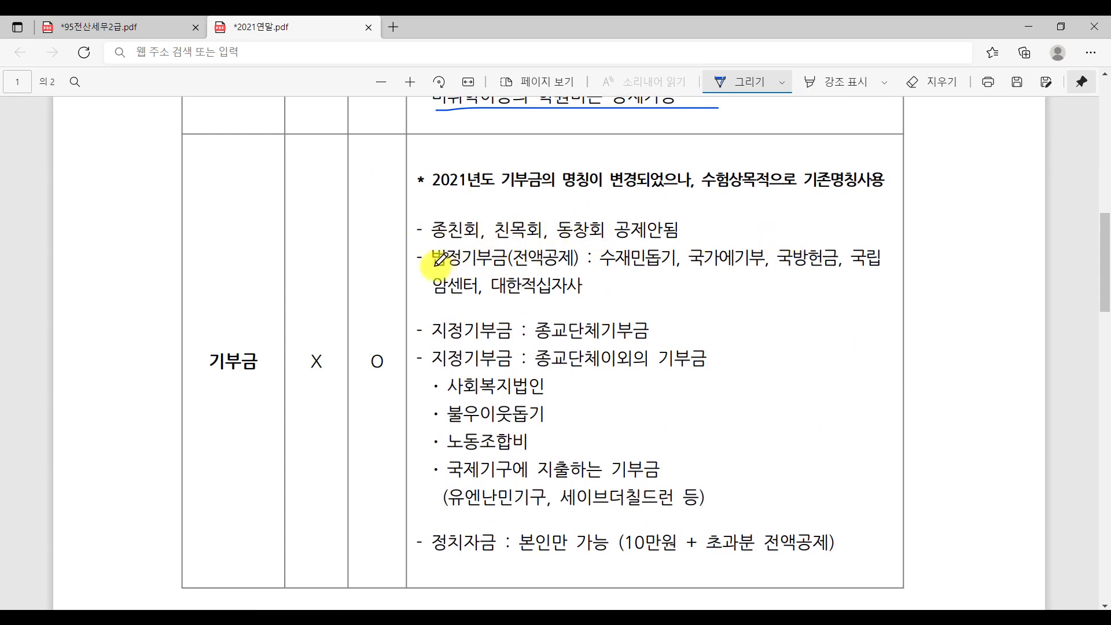
pyautogui.moveTo(434, 267); pyautogui.dragTo(591, 268)
pyautogui.moveTo(408, 255)
pyautogui.mouseDown()
pyautogui.moveTo(435, 276)
pyautogui.moveTo(426, 218)
pyautogui.mouseUp()
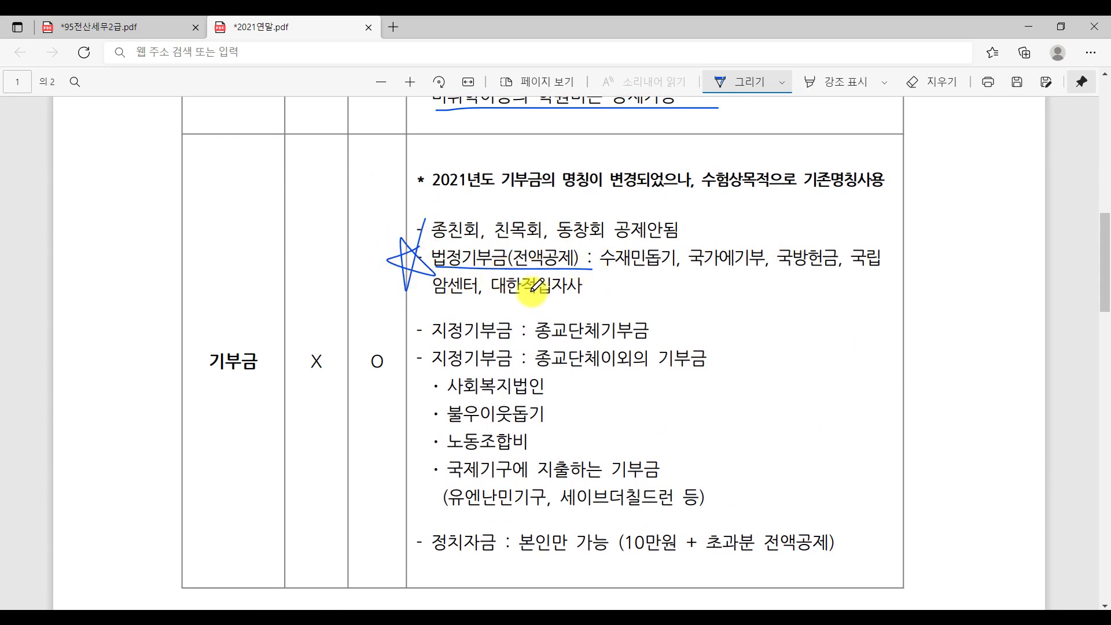
pyautogui.moveTo(602, 272); pyautogui.dragTo(881, 269)
pyautogui.moveTo(433, 301); pyautogui.dragTo(596, 300)
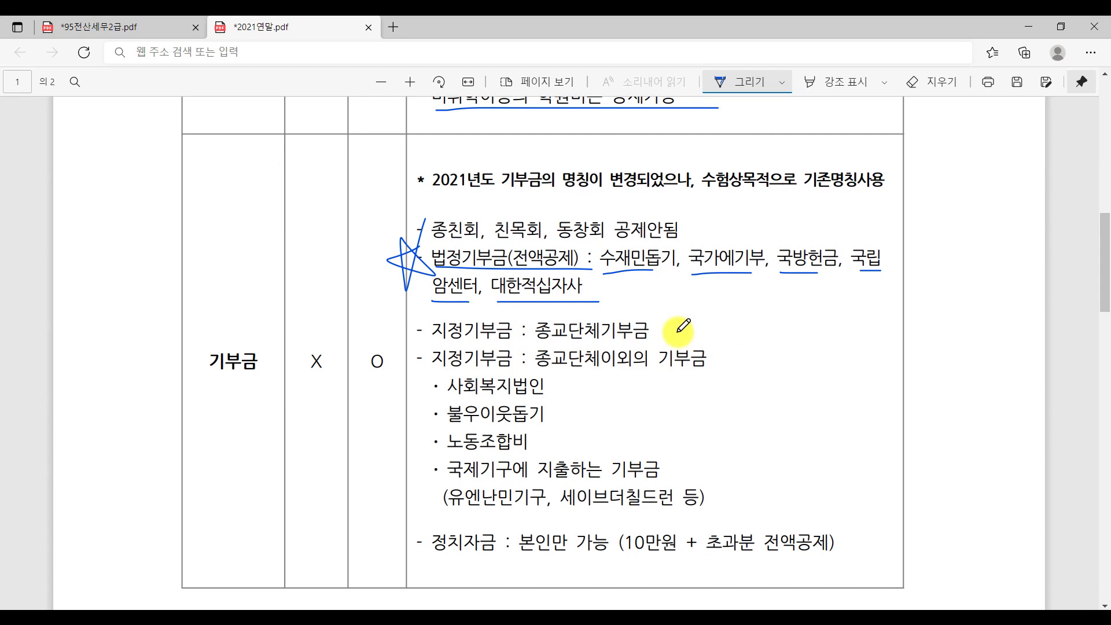
# Bracket and underline the four donation bullets, double-underline 정치자금 and circle its 10만원 limit.
pyautogui.moveTo(608, 374); pyautogui.dragTo(727, 374)
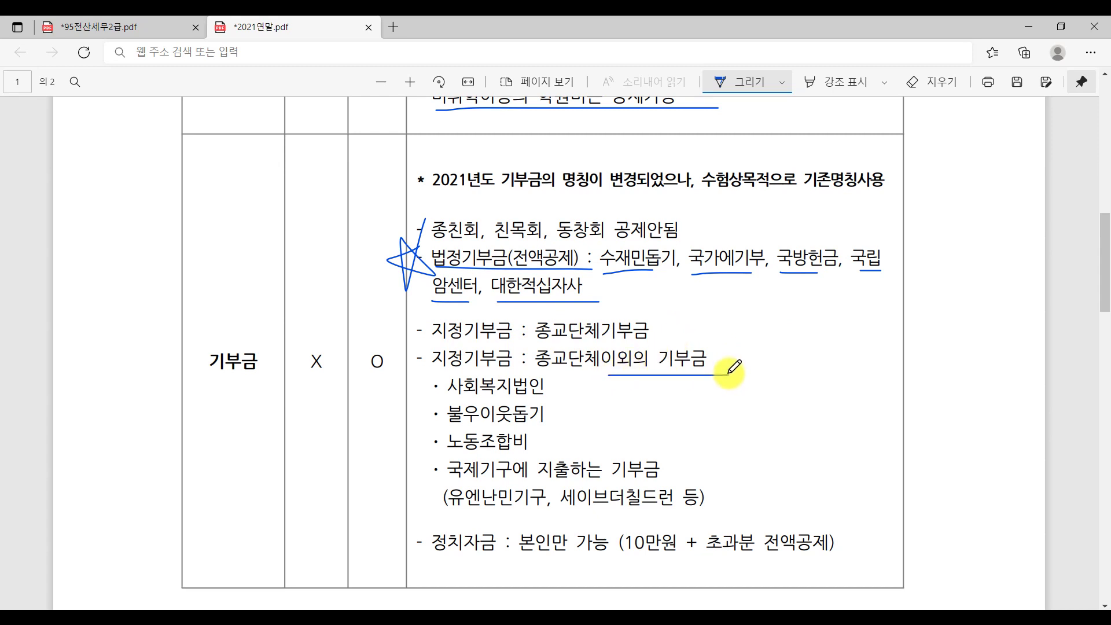
pyautogui.moveTo(424, 391); pyautogui.dragTo(429, 488)
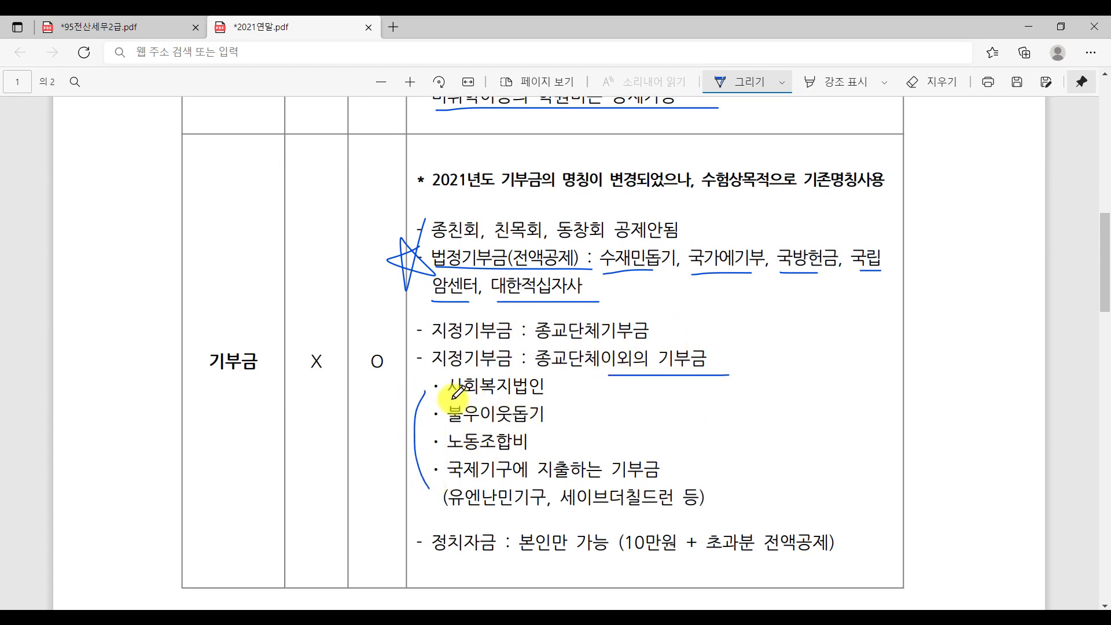
pyautogui.moveTo(448, 399); pyautogui.dragTo(544, 399)
pyautogui.moveTo(449, 430); pyautogui.dragTo(535, 429)
pyautogui.moveTo(447, 458); pyautogui.dragTo(533, 458)
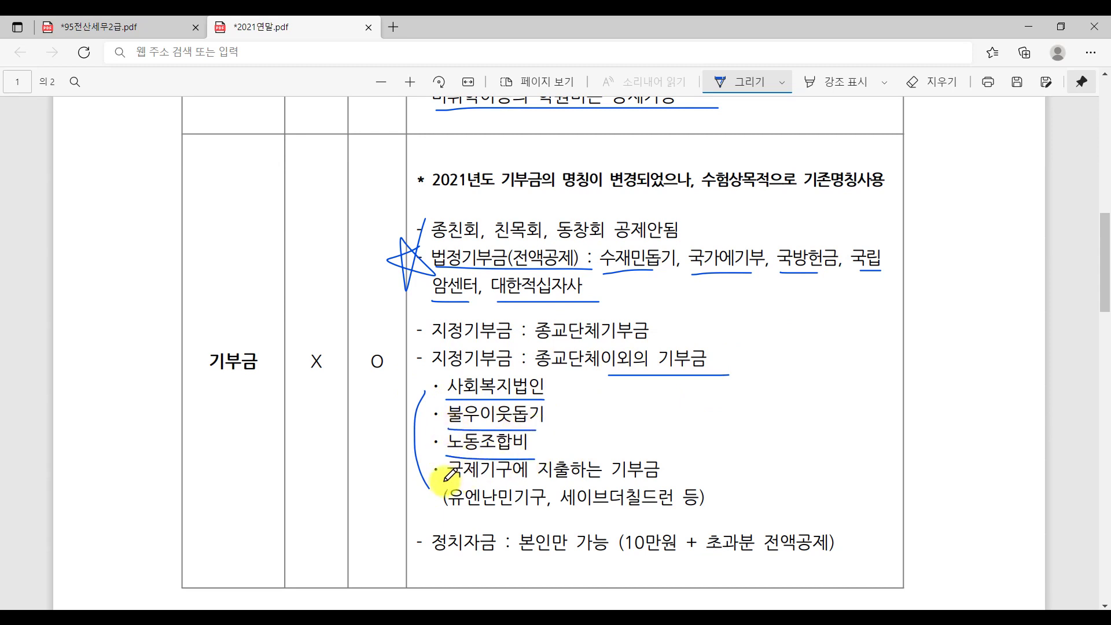
pyautogui.moveTo(444, 484); pyautogui.dragTo(688, 487)
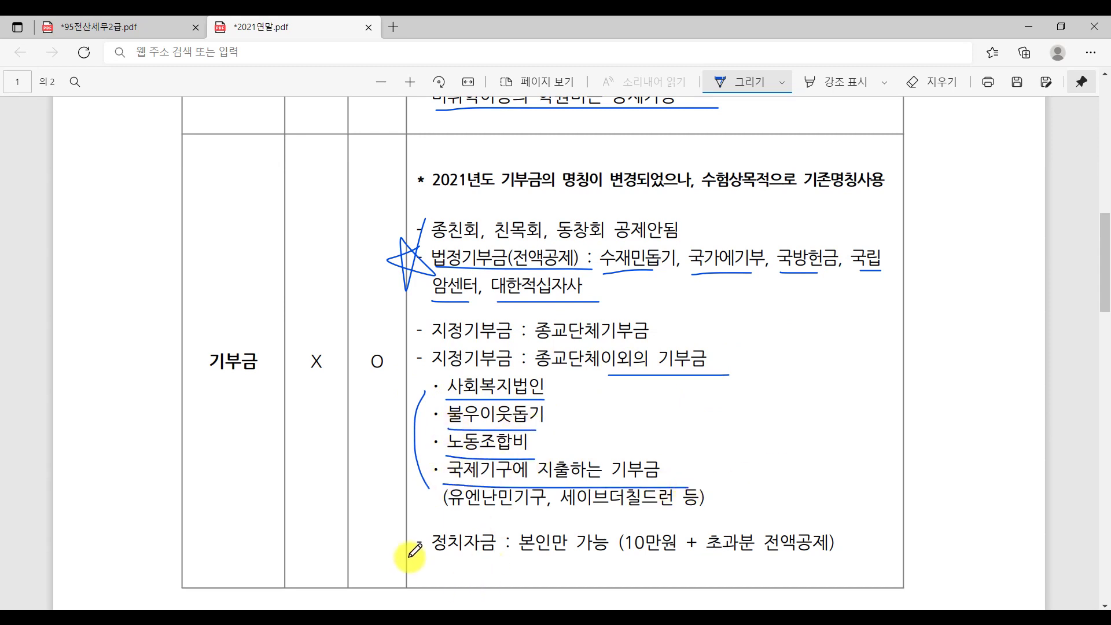
pyautogui.moveTo(421, 555); pyautogui.dragTo(550, 562)
pyautogui.moveTo(646, 564); pyautogui.dragTo(825, 566)
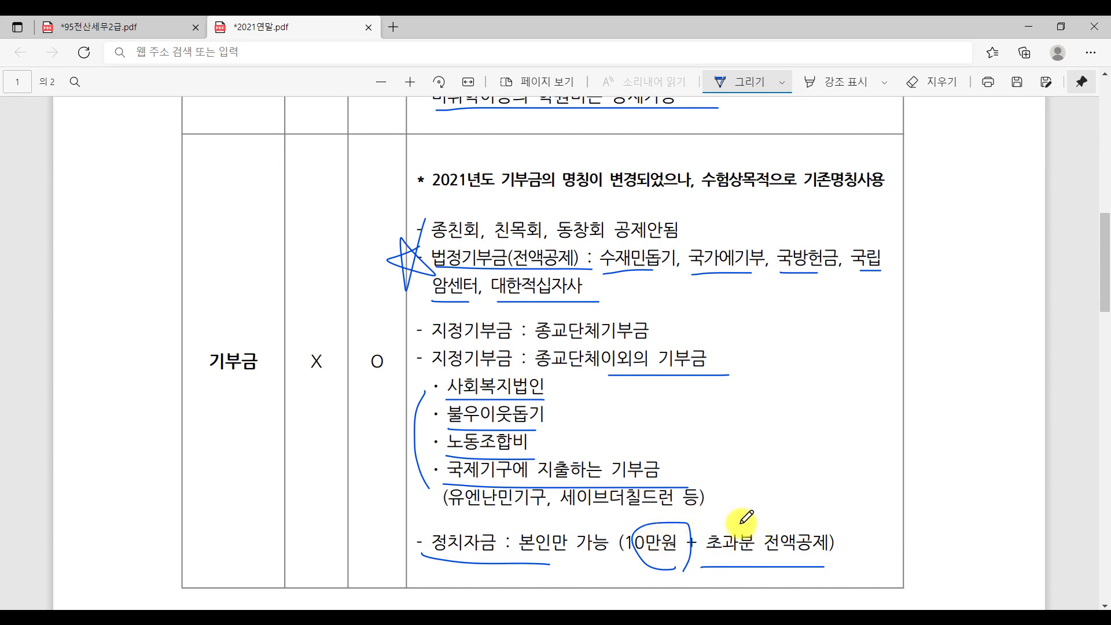
pyautogui.moveTo(426, 557); pyautogui.dragTo(585, 555)
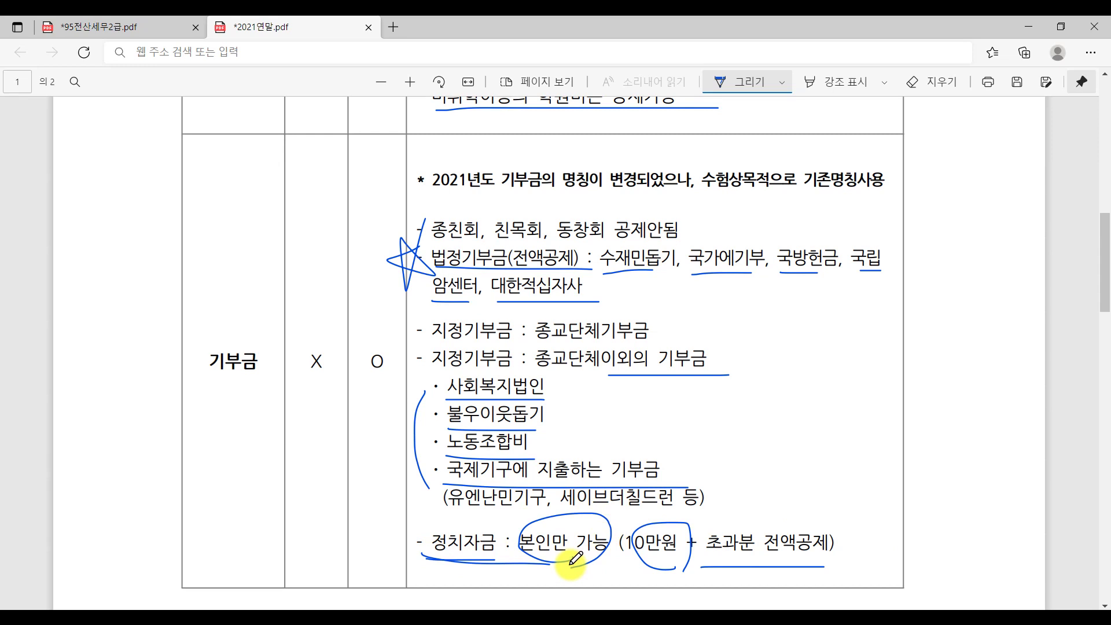
# Underline 현금서비스 and 상품권구입 공제 with a side note, and mark 중고차의 on the used-car line.
pyautogui.scroll(-10, 570, 560)
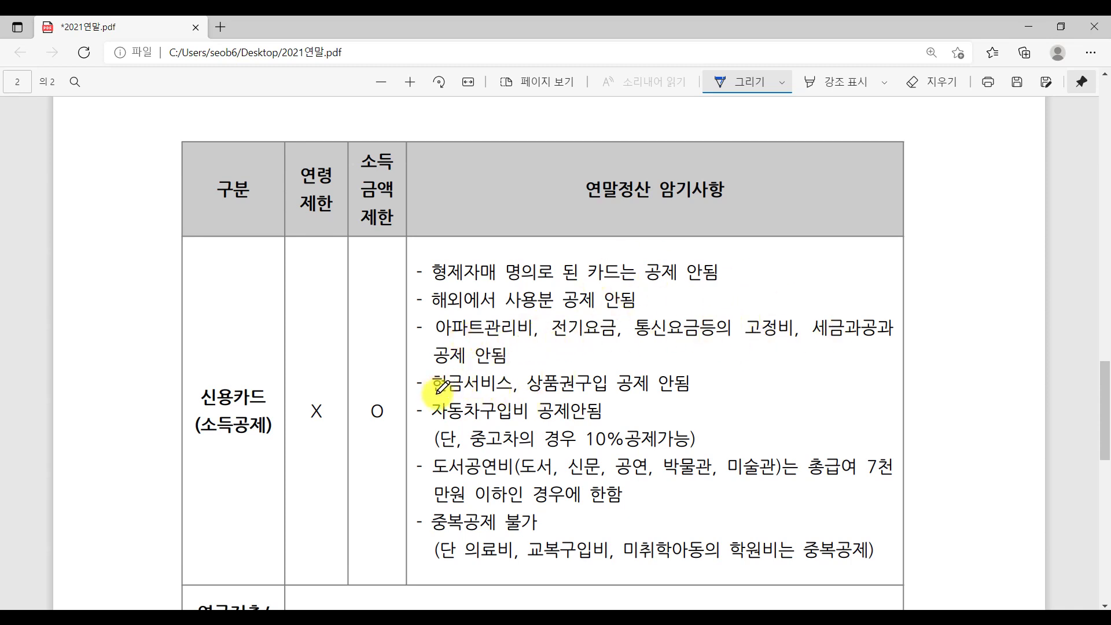
pyautogui.moveTo(434, 394); pyautogui.dragTo(658, 392)
pyautogui.moveTo(710, 377)
pyautogui.mouseDown()
pyautogui.moveTo(880, 376)
pyautogui.moveTo(862, 389)
pyautogui.moveTo(891, 400)
pyautogui.mouseUp()
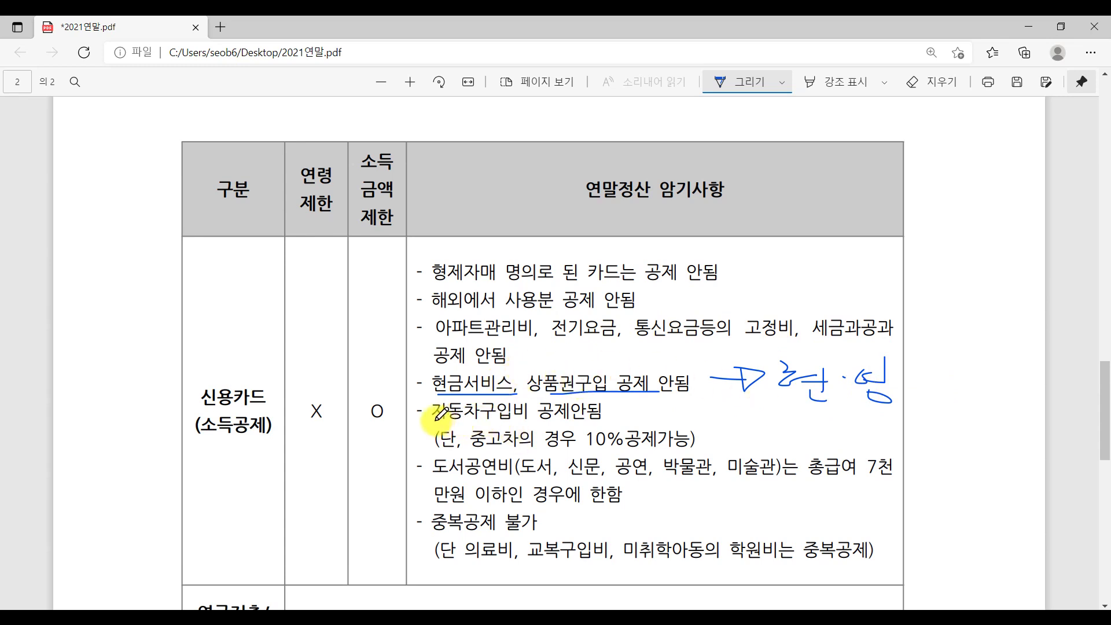
pyautogui.moveTo(472, 450); pyautogui.dragTo(692, 451)
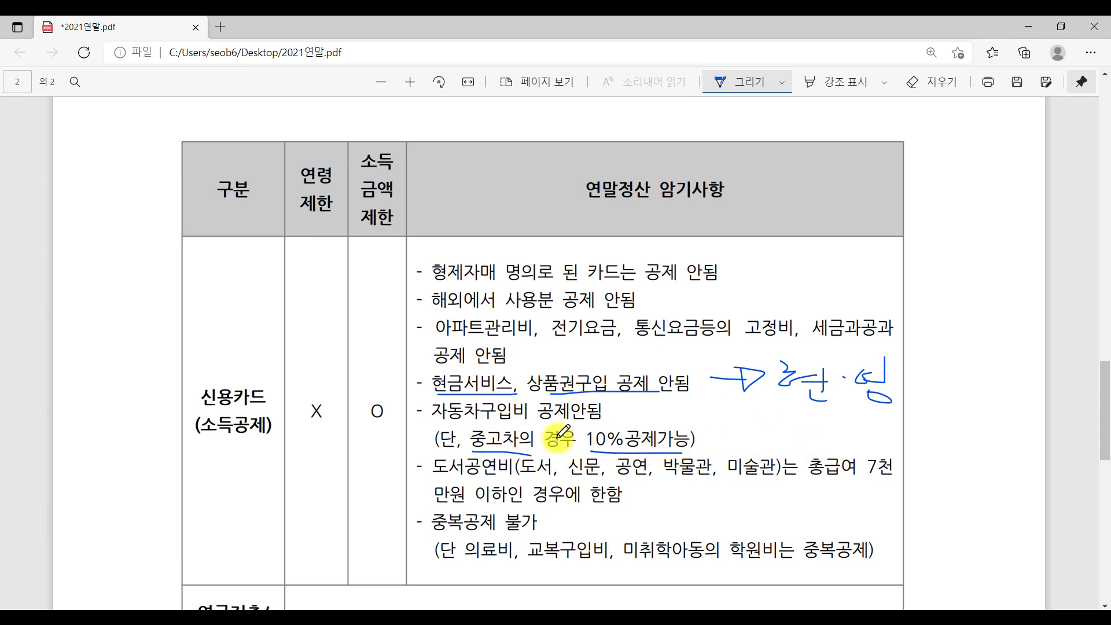
pyautogui.moveTo(530, 432); pyautogui.dragTo(531, 453)
# In the credit card row, underline 총급여 7천만원 이하인, 의료비, 교복구입비 and 미취학아동.
pyautogui.scroll(-1, 586, 440)
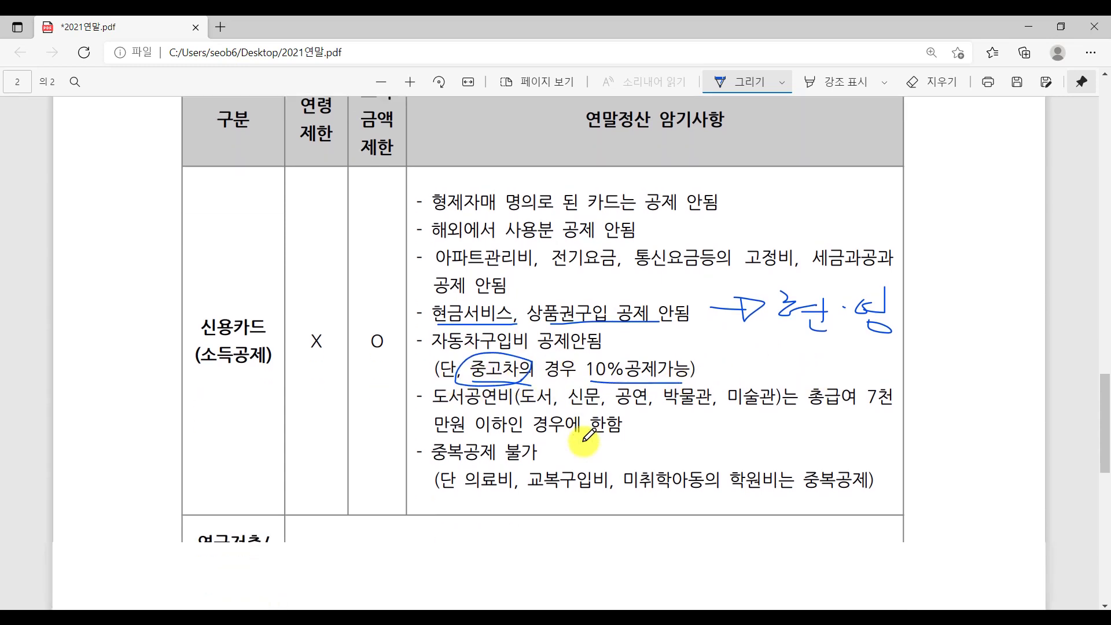
pyautogui.scroll(-1, 585, 440)
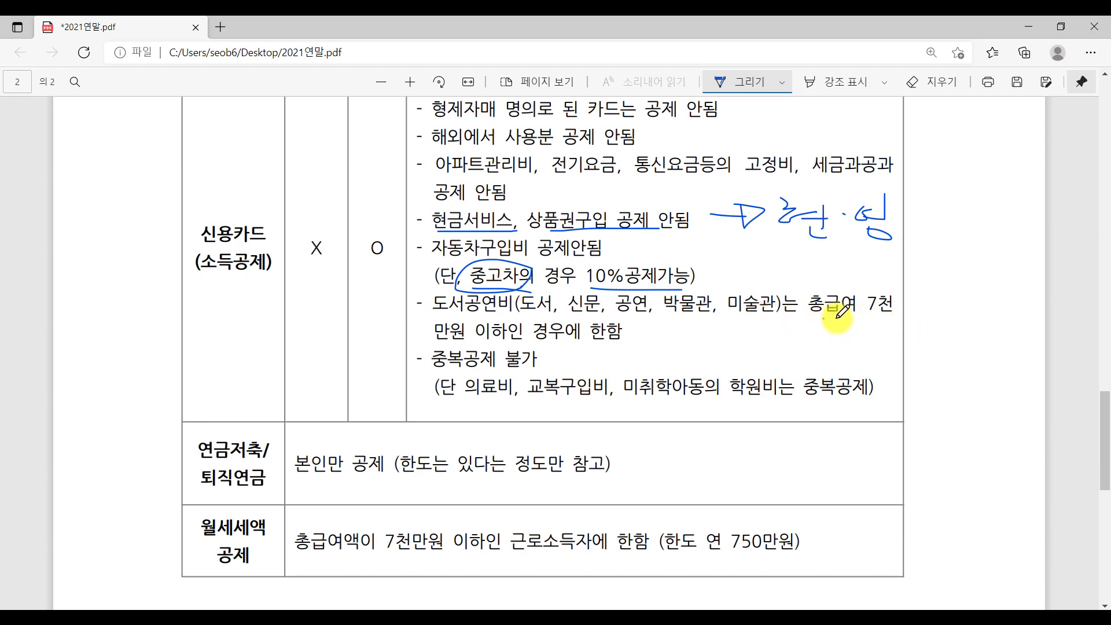
pyautogui.moveTo(825, 315); pyautogui.dragTo(898, 317)
pyautogui.moveTo(430, 345); pyautogui.dragTo(512, 348)
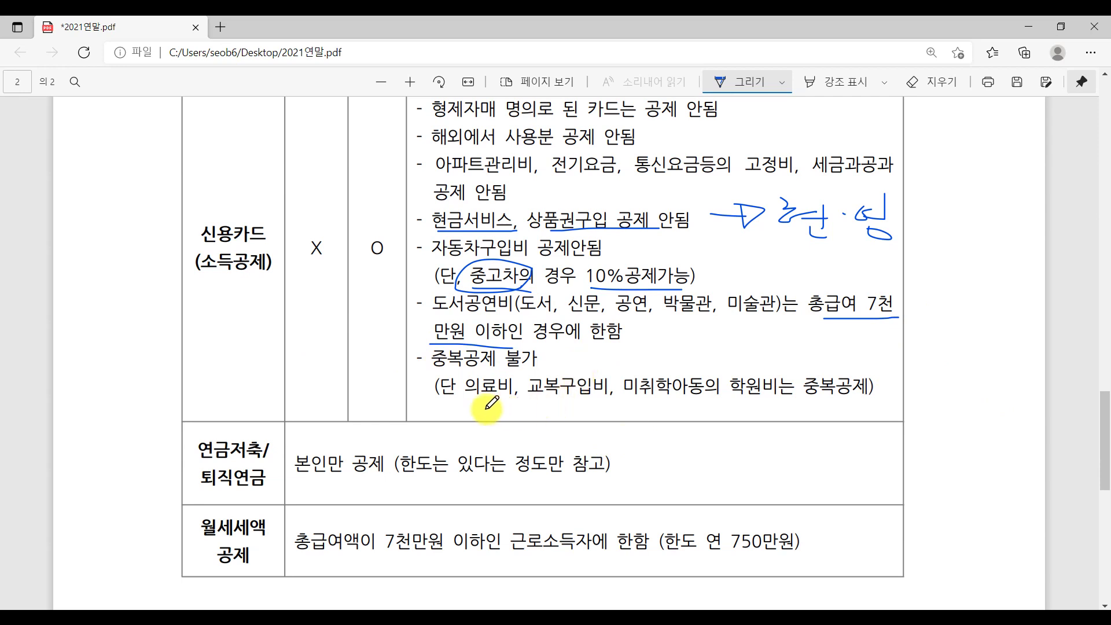
pyautogui.moveTo(469, 405); pyautogui.dragTo(514, 403)
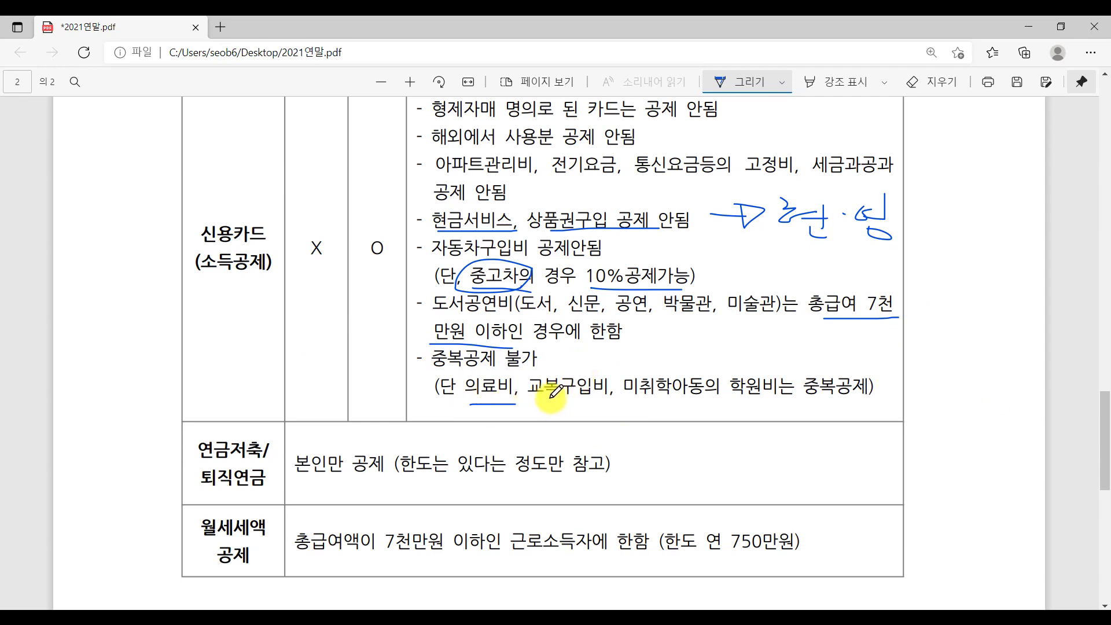
pyautogui.moveTo(540, 403); pyautogui.dragTo(596, 403)
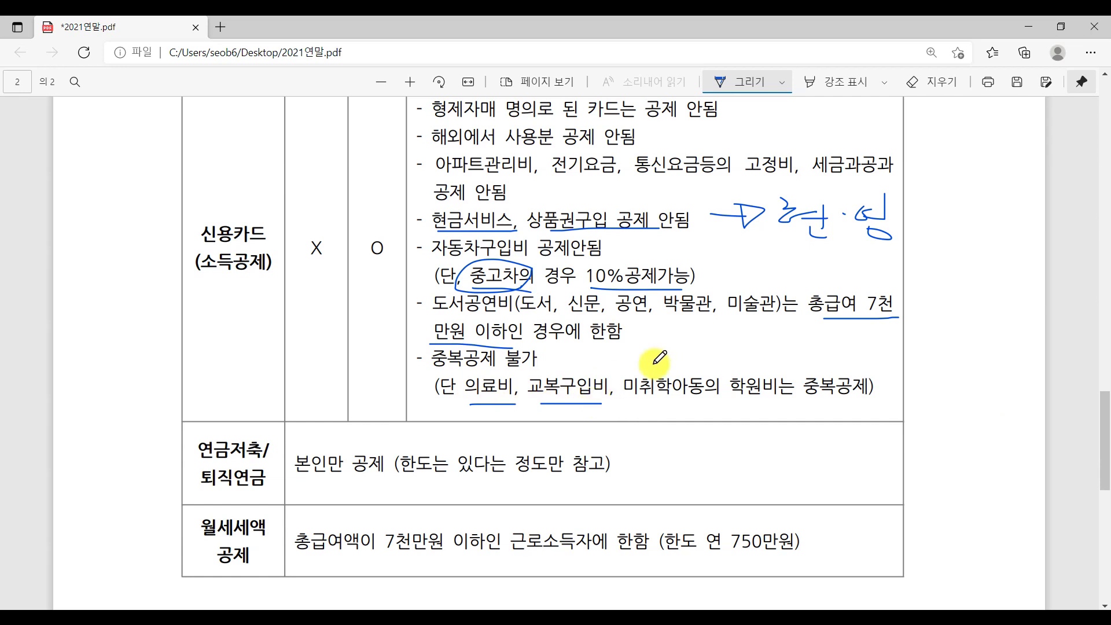
pyautogui.moveTo(638, 403); pyautogui.dragTo(856, 400)
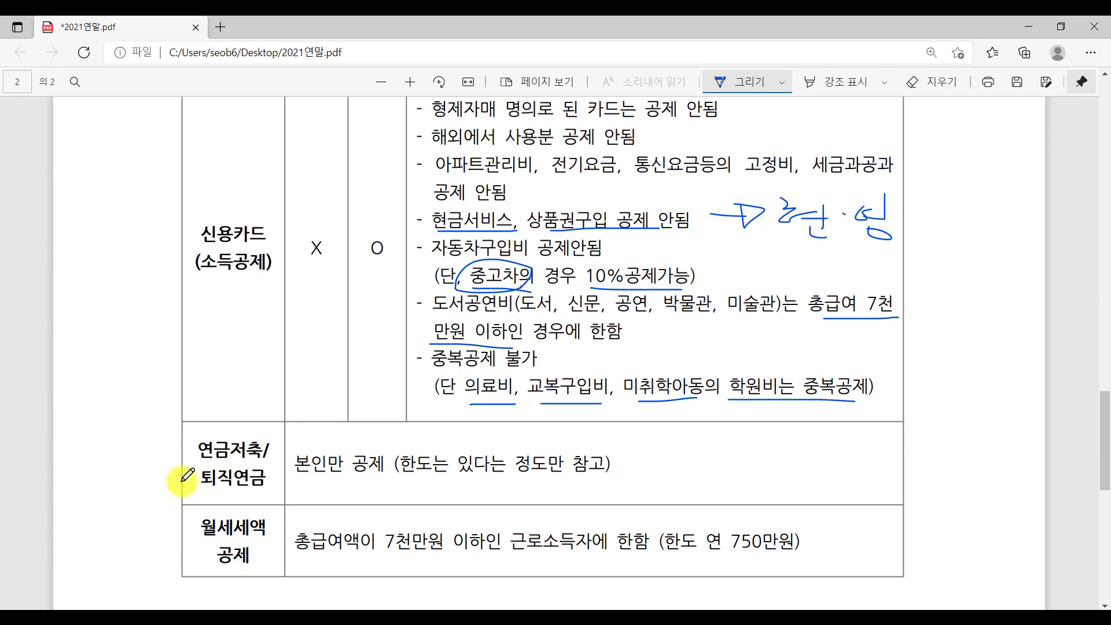
# Underline the 연금저축/퇴직연금 and 월세세액 headings and wavy-underline the rent credit's 7천만원 income limit.
pyautogui.scroll(-3, 188, 474)
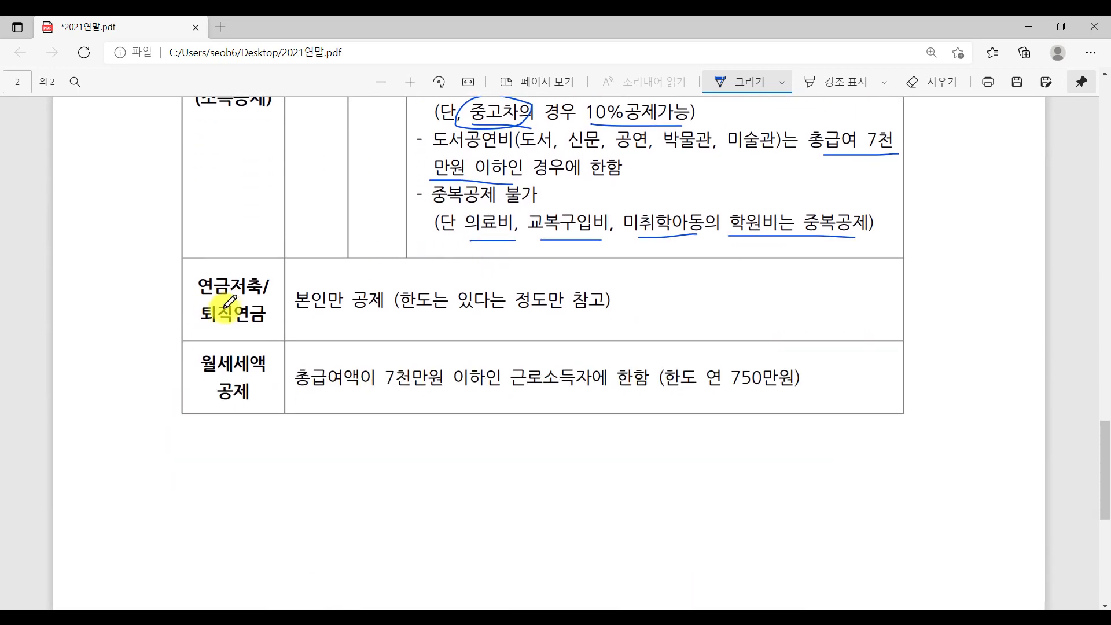
pyautogui.moveTo(202, 298); pyautogui.dragTo(253, 297)
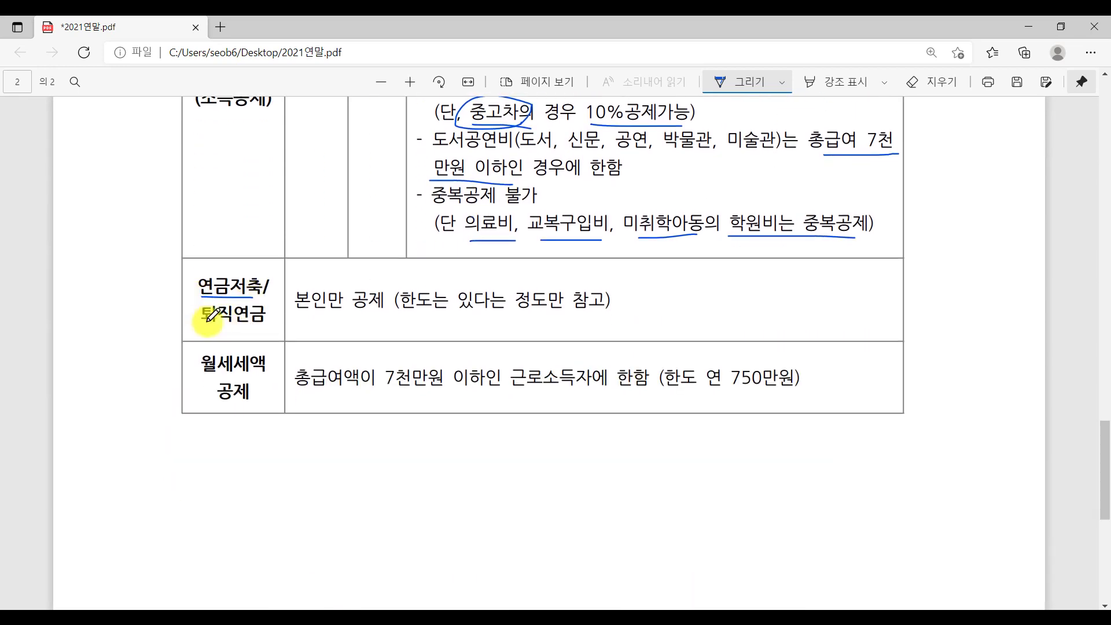
pyautogui.moveTo(201, 322); pyautogui.dragTo(262, 321)
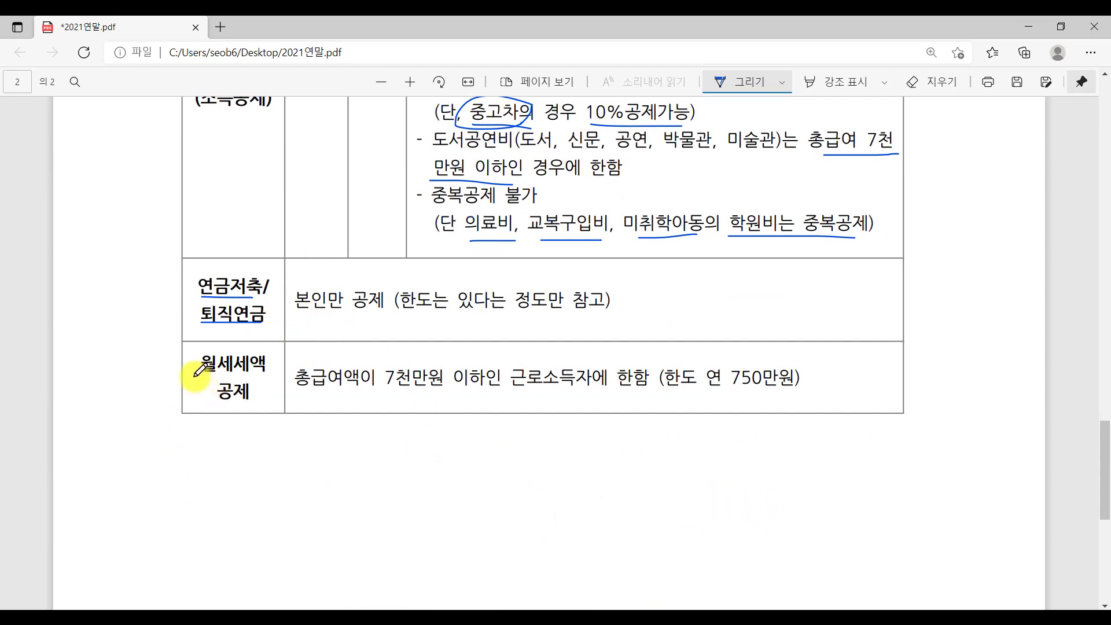
pyautogui.moveTo(195, 376)
pyautogui.mouseDown()
pyautogui.moveTo(243, 376)
pyautogui.moveTo(250, 406)
pyautogui.mouseUp()
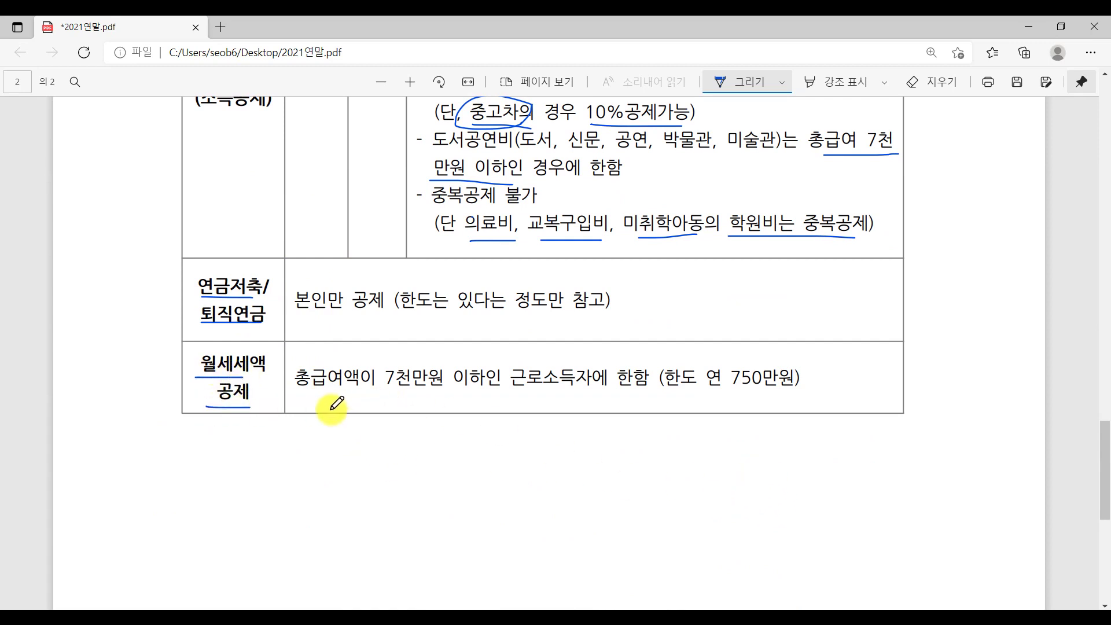
pyautogui.moveTo(300, 394); pyautogui.dragTo(694, 407)
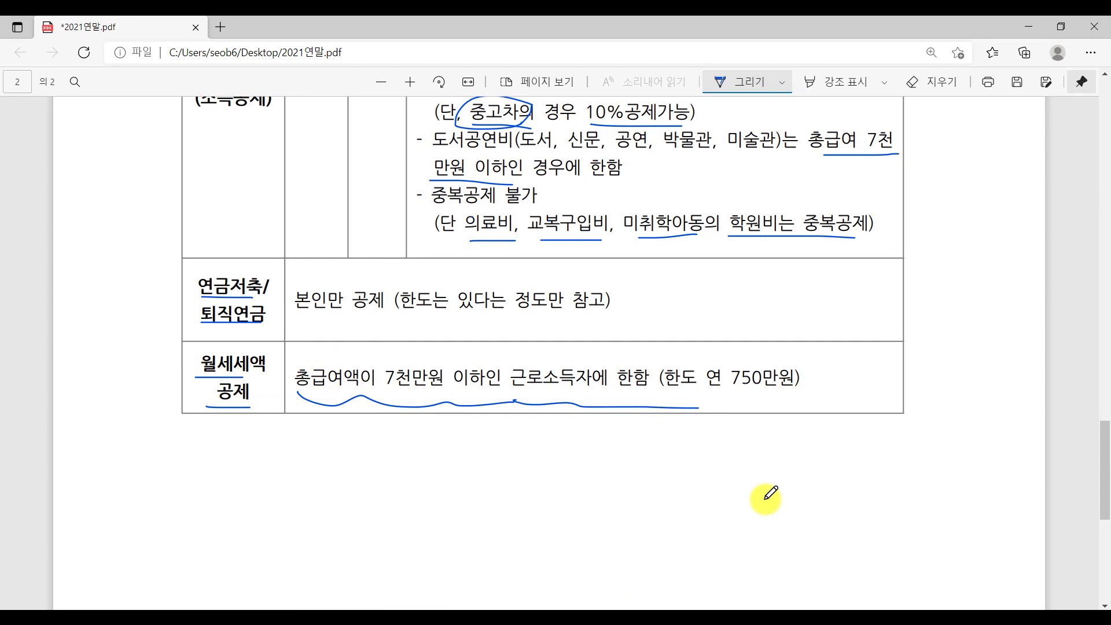
pyautogui.scroll(10, 866, 416)
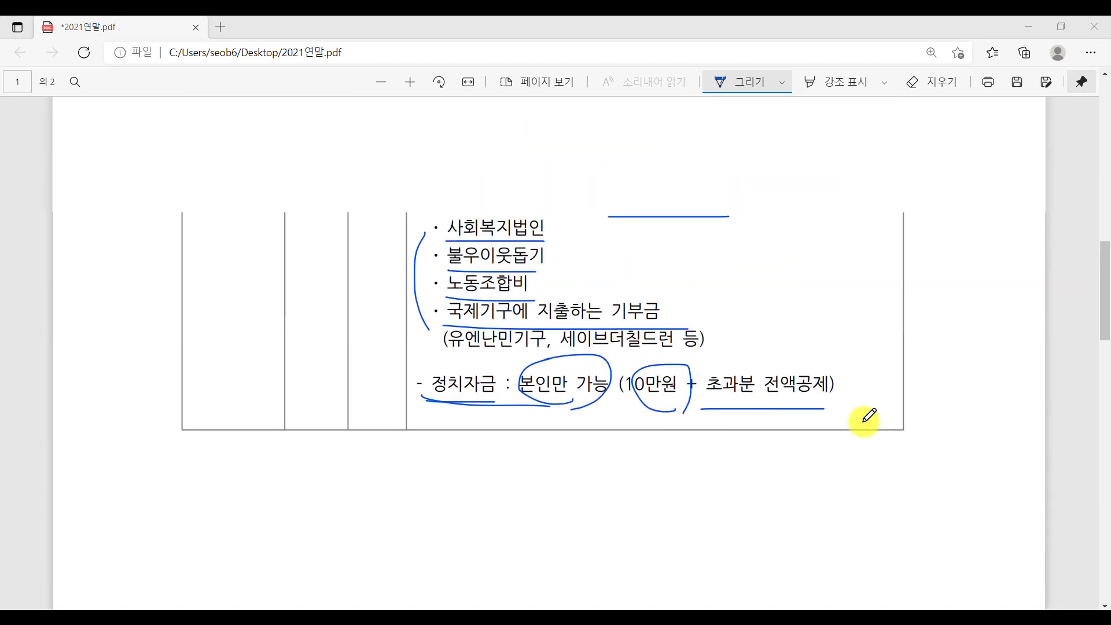
pyautogui.scroll(15, 868, 416)
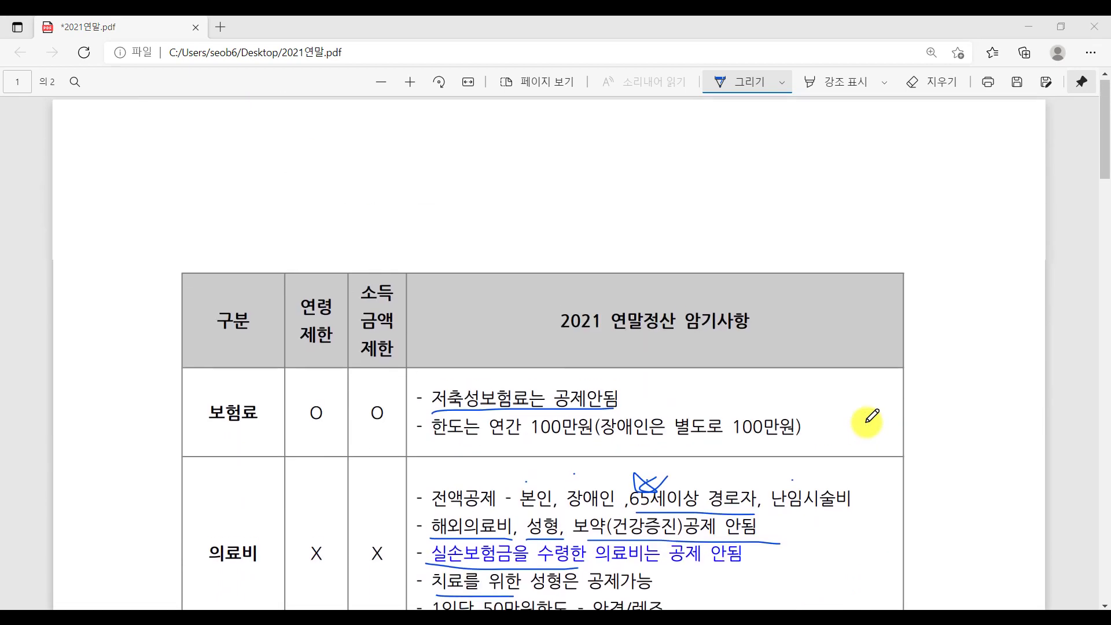
pyautogui.scroll(-1, 871, 417)
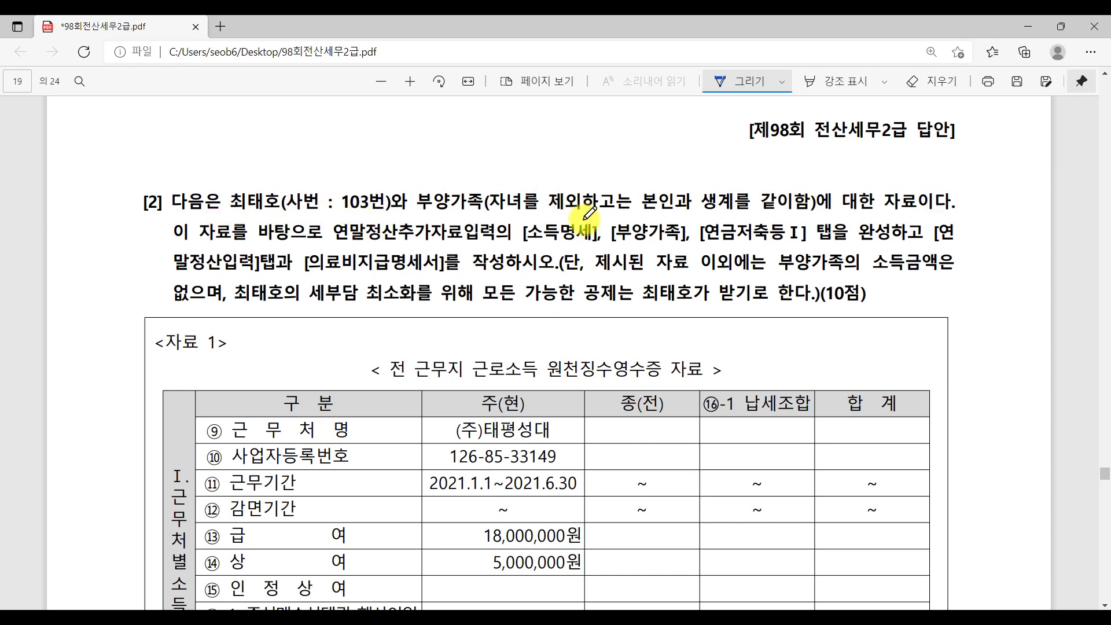
# On page 19, underline [부양가족] and [의료비지급명세서]를, and underline and circle the previous-workplace data title.
pyautogui.moveTo(624, 246); pyautogui.dragTo(641, 246)
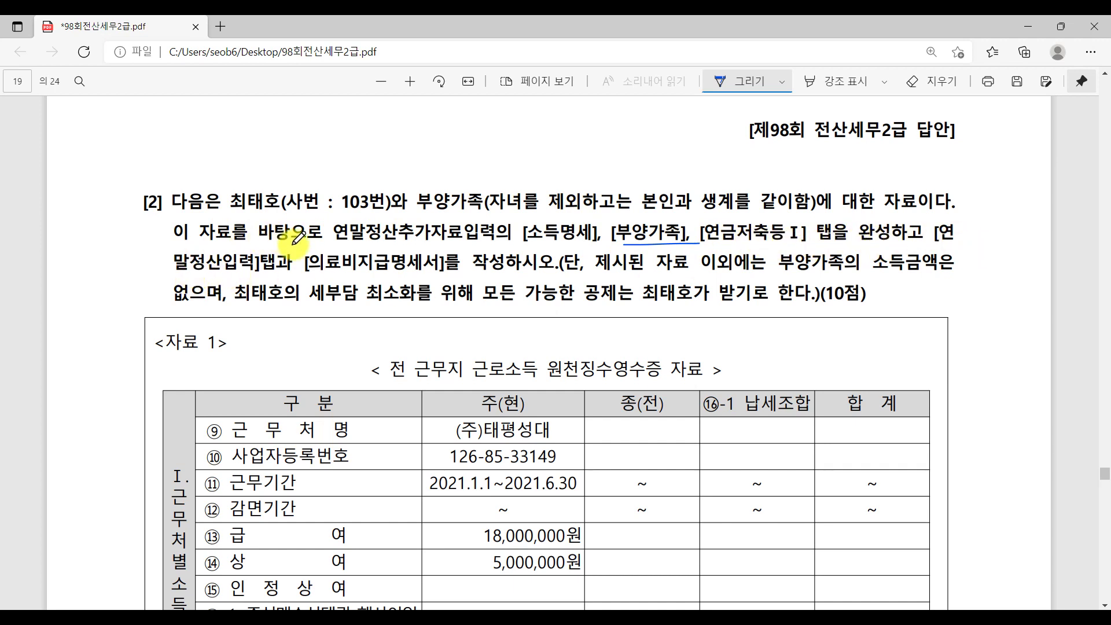
pyautogui.moveTo(305, 273); pyautogui.dragTo(477, 274)
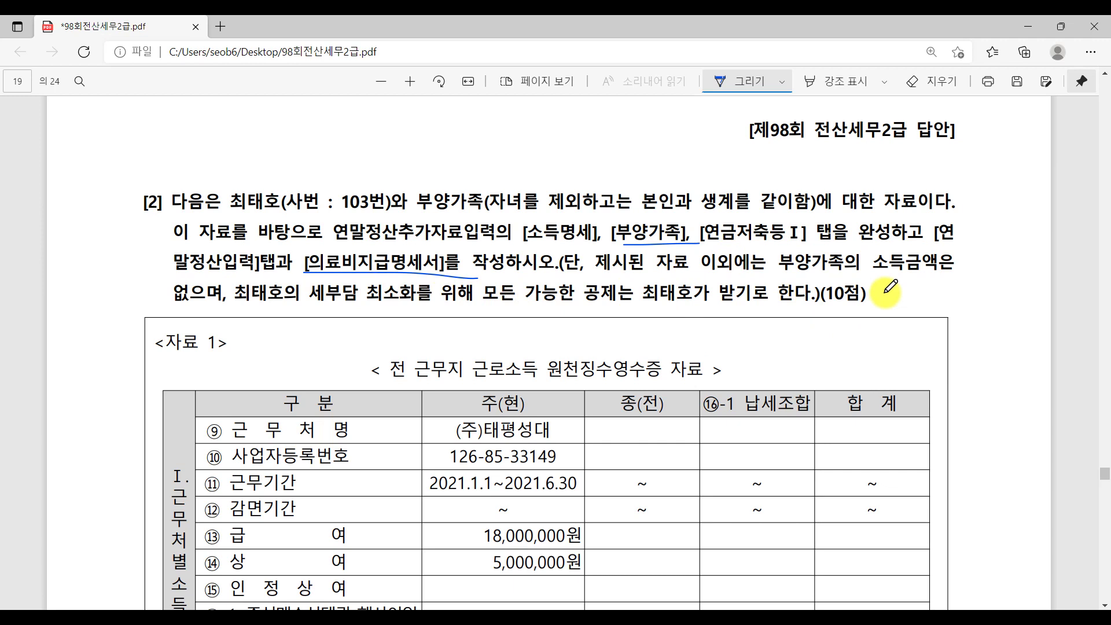
pyautogui.scroll(-1, 868, 304)
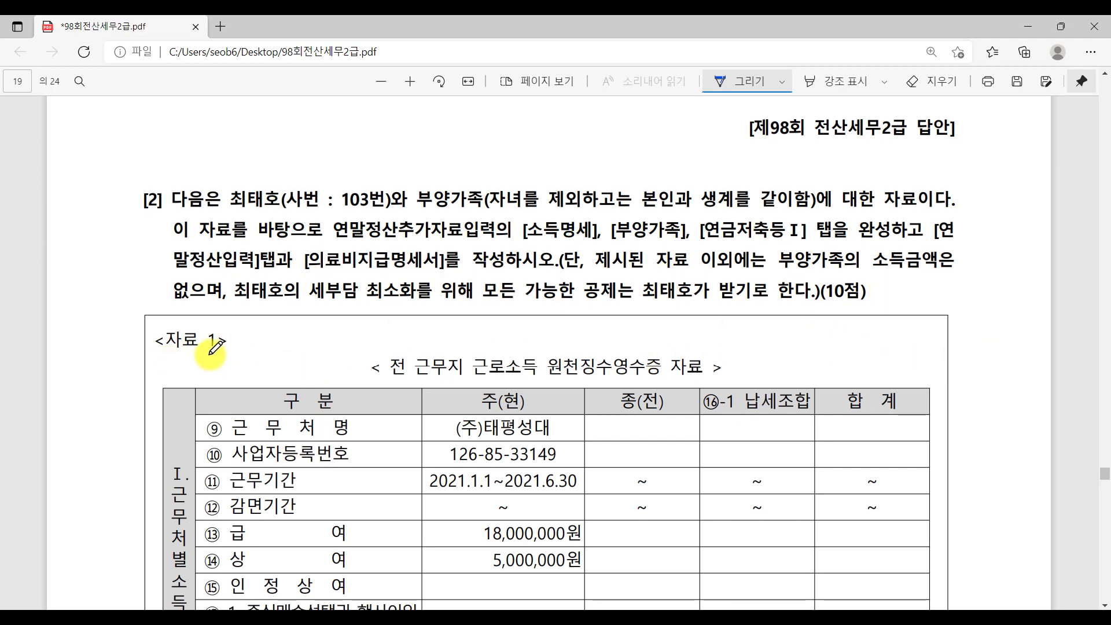
pyautogui.moveTo(391, 380)
pyautogui.mouseDown()
pyautogui.moveTo(721, 386)
pyautogui.moveTo(689, 391)
pyautogui.mouseUp()
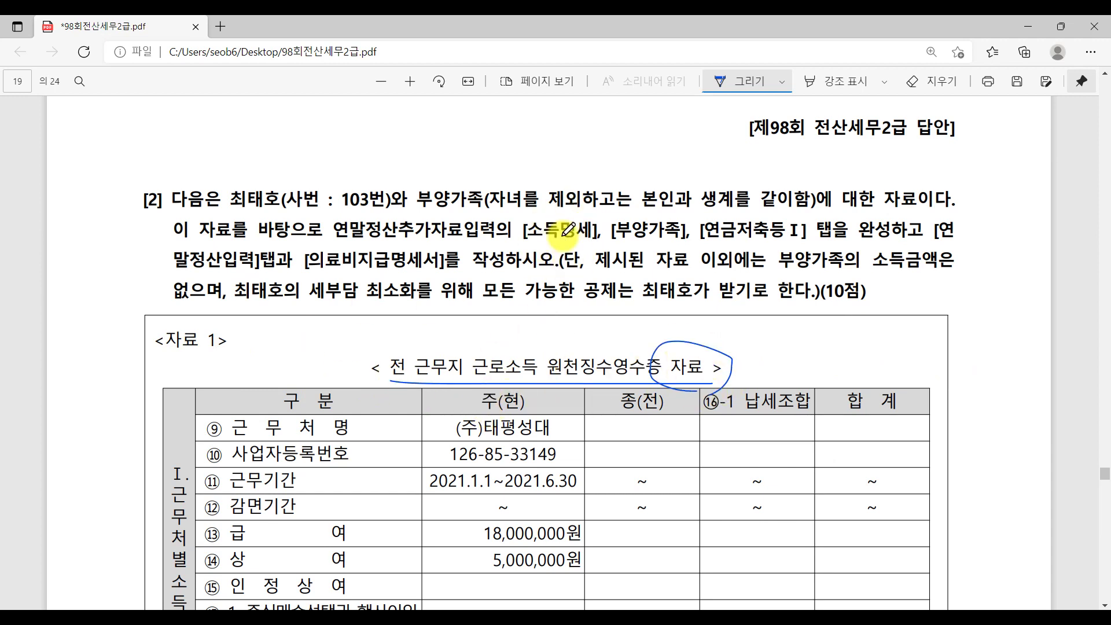
pyautogui.moveTo(555, 171)
pyautogui.mouseDown()
pyautogui.moveTo(556, 215)
pyautogui.moveTo(573, 197)
pyautogui.moveTo(573, 217)
pyautogui.moveTo(607, 184)
pyautogui.moveTo(602, 218)
pyautogui.mouseUp()
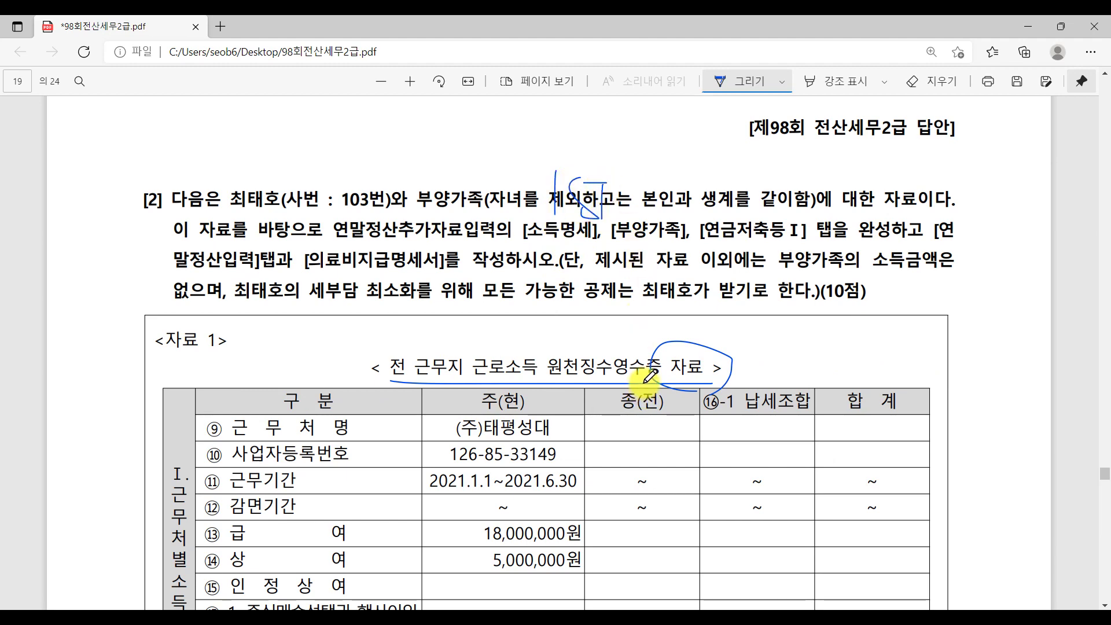
# Scroll down to page 20's <자료 2> 연말정산 자료 table.
pyautogui.scroll(-2, 633, 442)
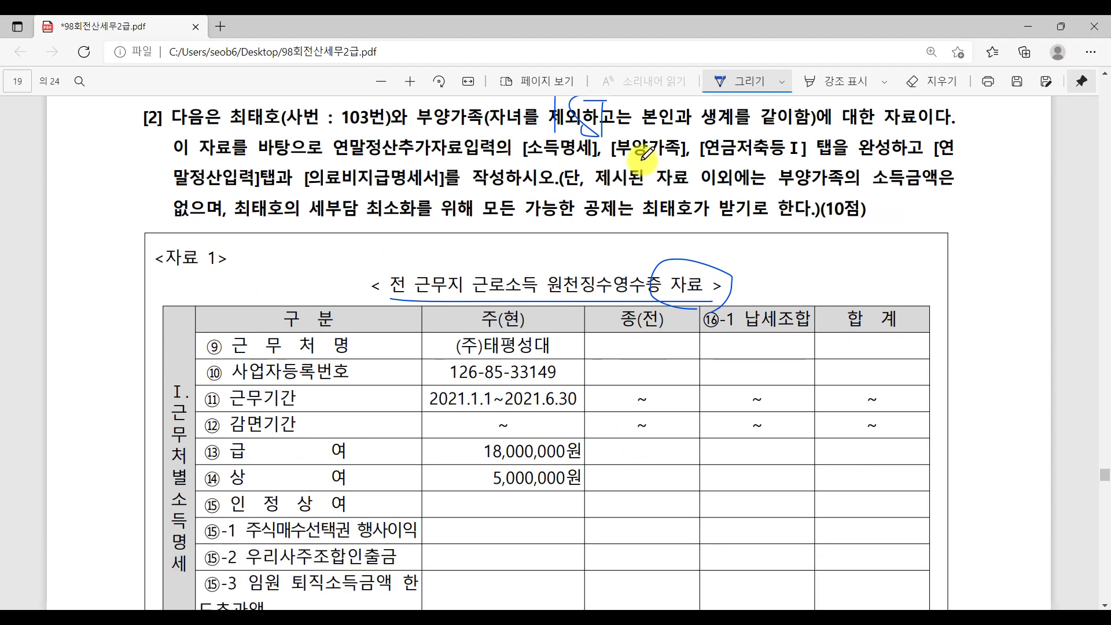
pyautogui.scroll(-8, 359, 382)
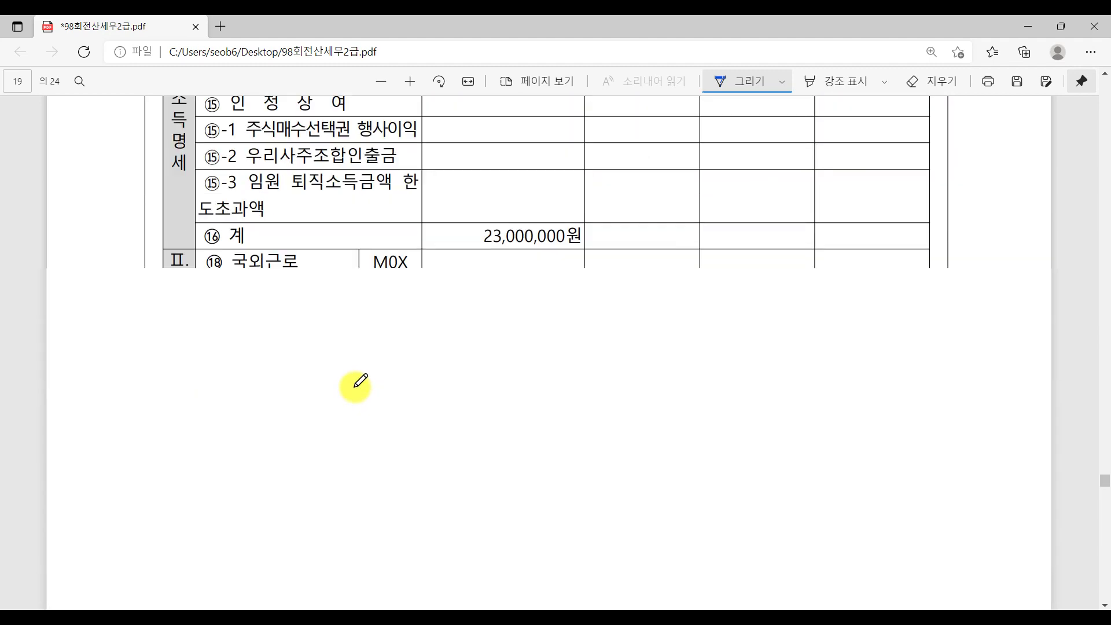
pyautogui.scroll(-15, 359, 382)
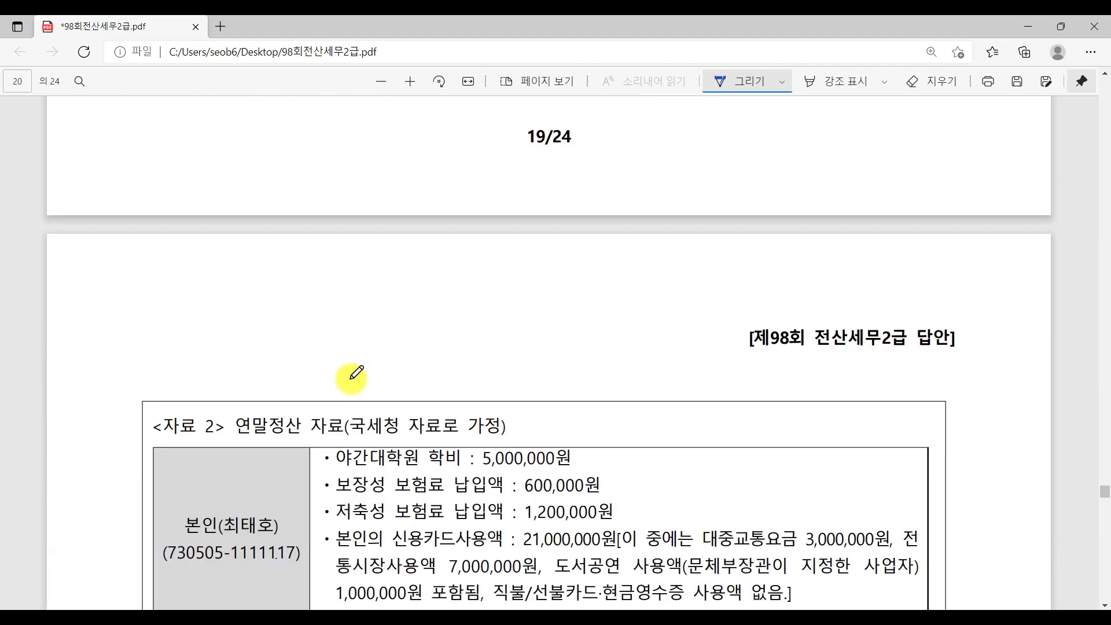
pyautogui.scroll(-4, 351, 373)
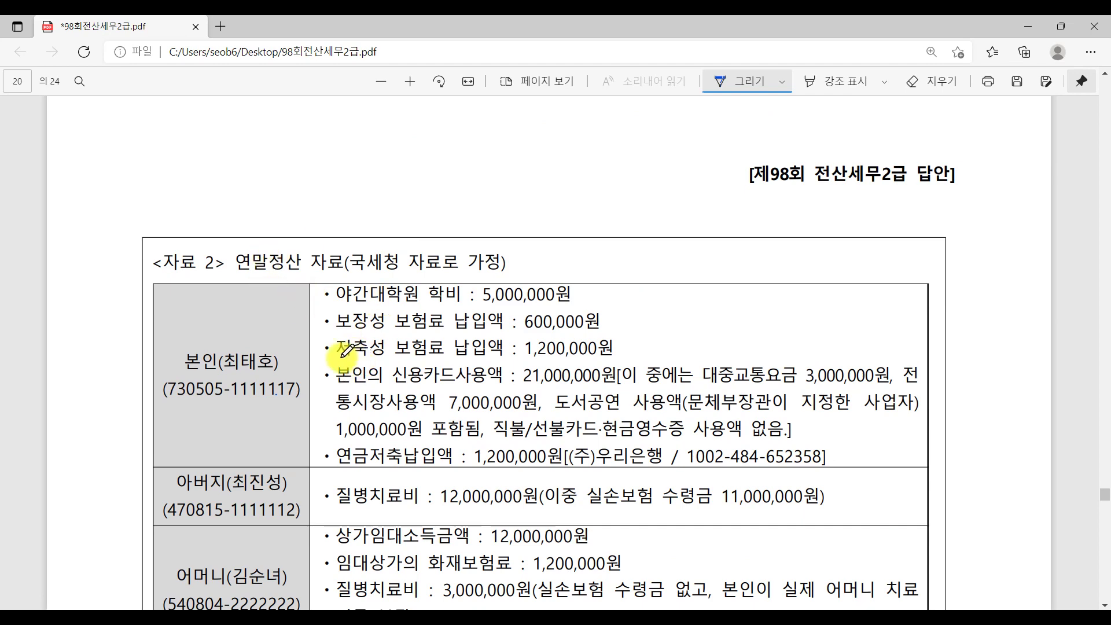
# Underline 임대소득금액 in the mother's row, then erase that underline with the eraser.
pyautogui.moveTo(238, 399); pyautogui.dragTo(239, 400)
pyautogui.scroll(-3, 191, 405)
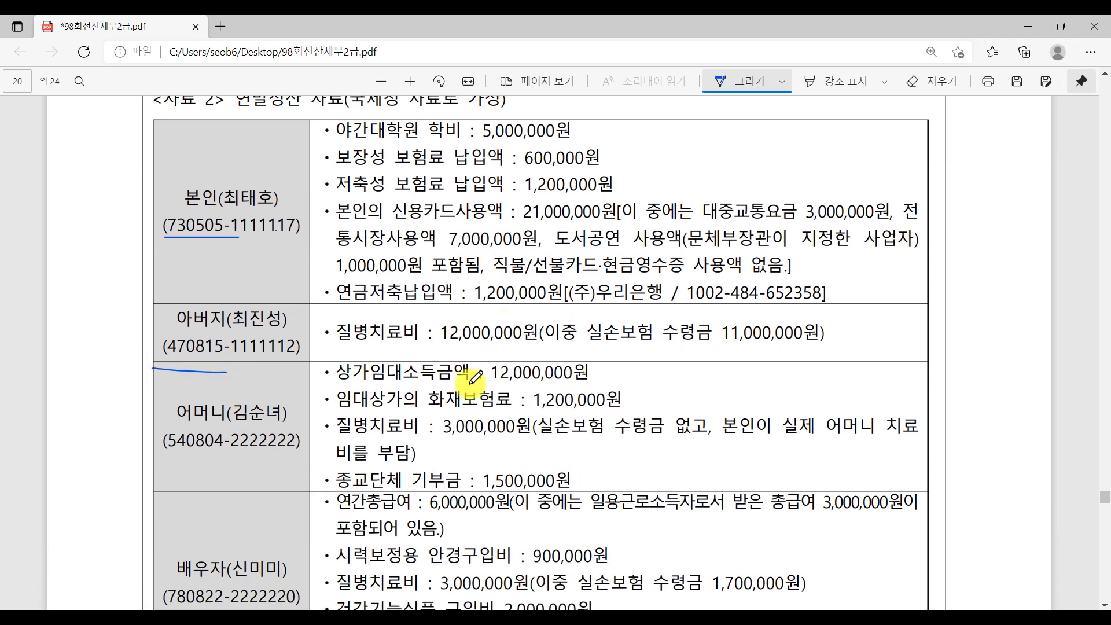
pyautogui.moveTo(373, 379); pyautogui.dragTo(479, 380)
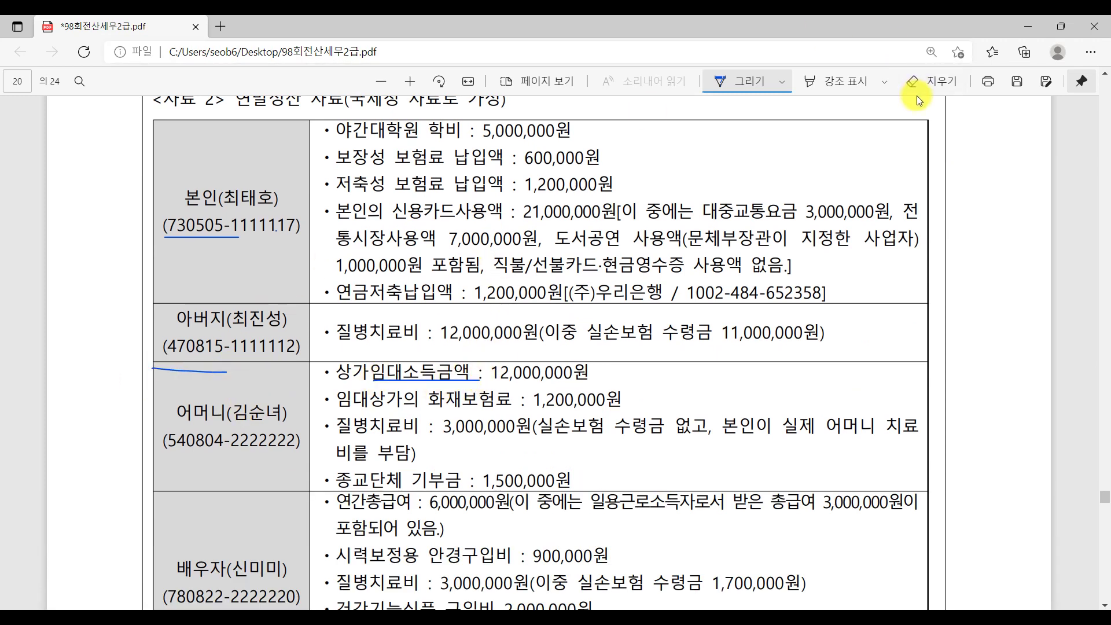
pyautogui.click(928, 78)
pyautogui.moveTo(438, 401); pyautogui.dragTo(434, 380)
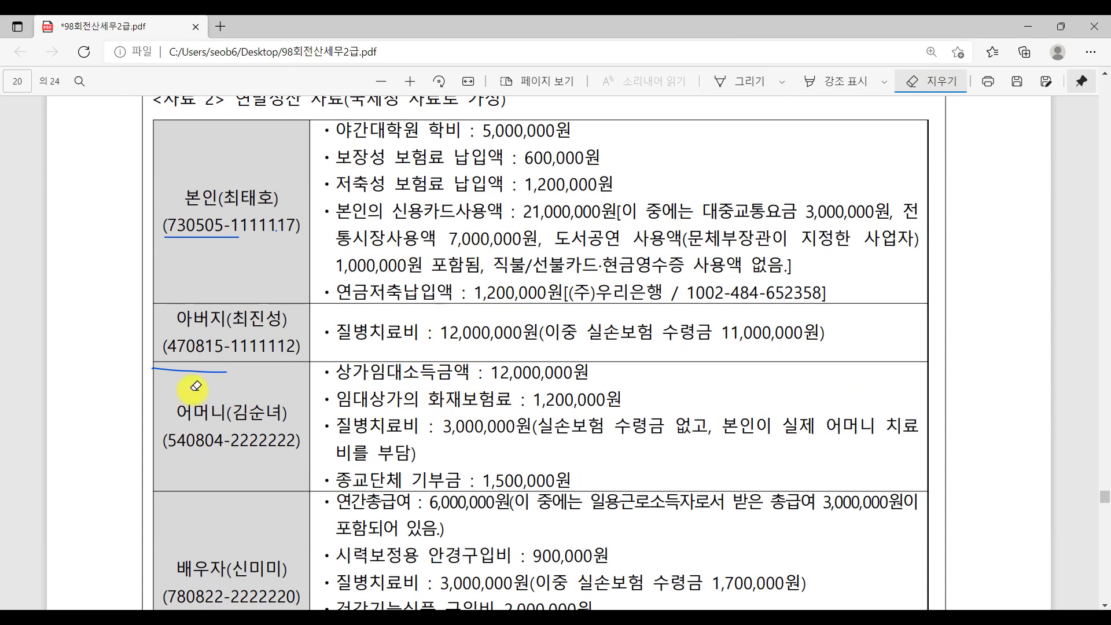
pyautogui.click(749, 82)
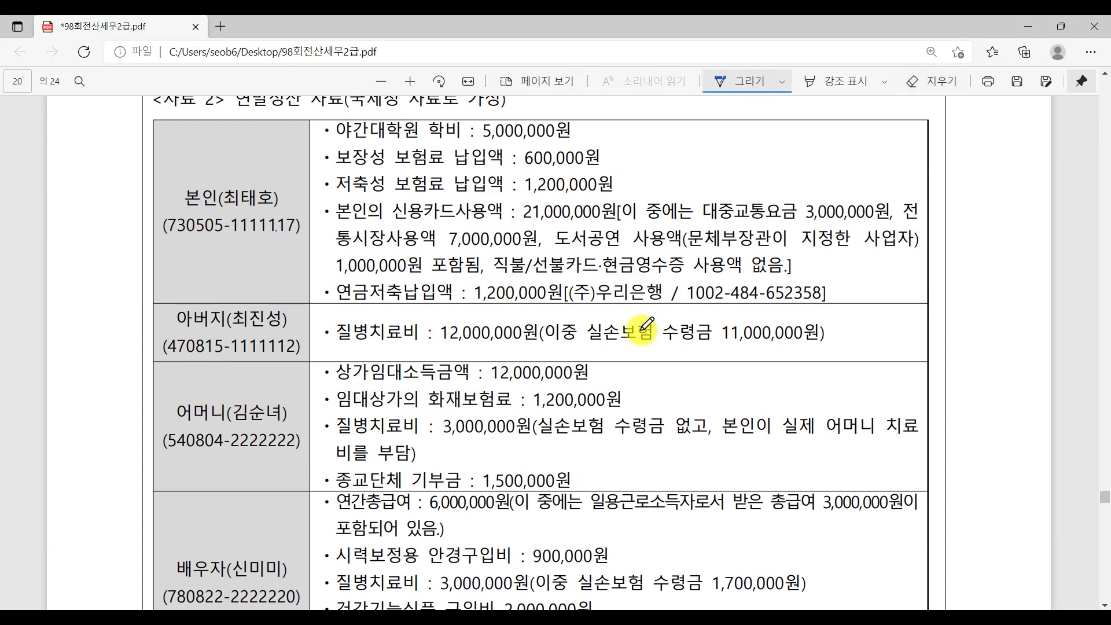
# Underline the '부'로 표시할 것 note and star and underline the 의료비를 반영할 것 note.
pyautogui.scroll(-1, 646, 327)
pyautogui.scroll(-9, 647, 326)
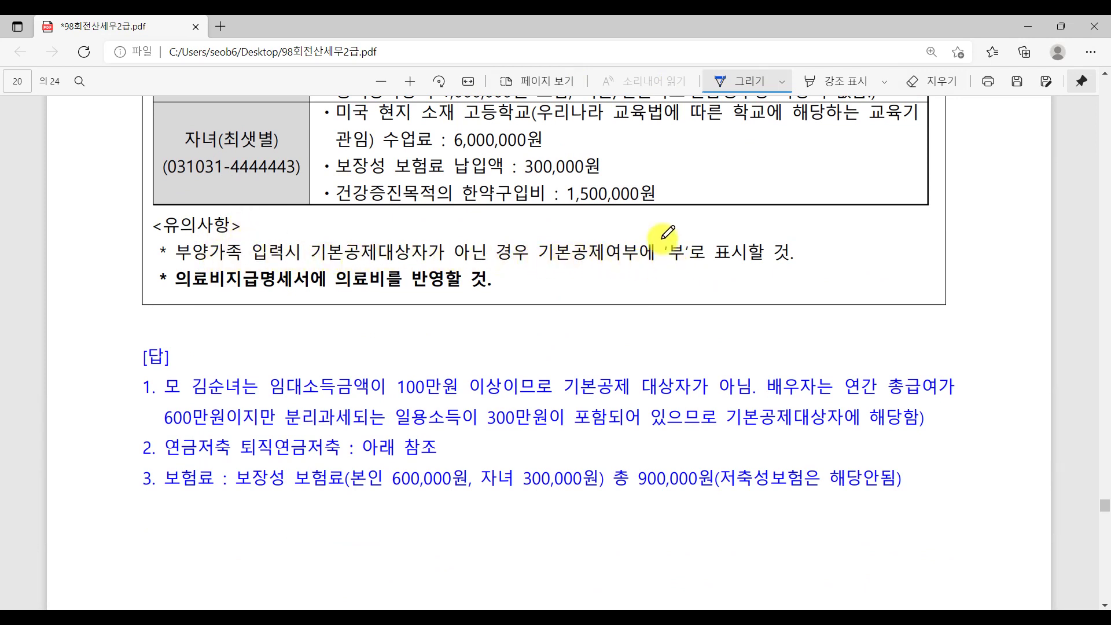
pyautogui.moveTo(667, 263)
pyautogui.mouseDown()
pyautogui.moveTo(837, 267)
pyautogui.moveTo(820, 254)
pyautogui.moveTo(838, 243)
pyautogui.mouseUp()
pyautogui.moveTo(156, 302)
pyautogui.mouseDown()
pyautogui.moveTo(174, 284)
pyautogui.moveTo(358, 298)
pyautogui.mouseUp()
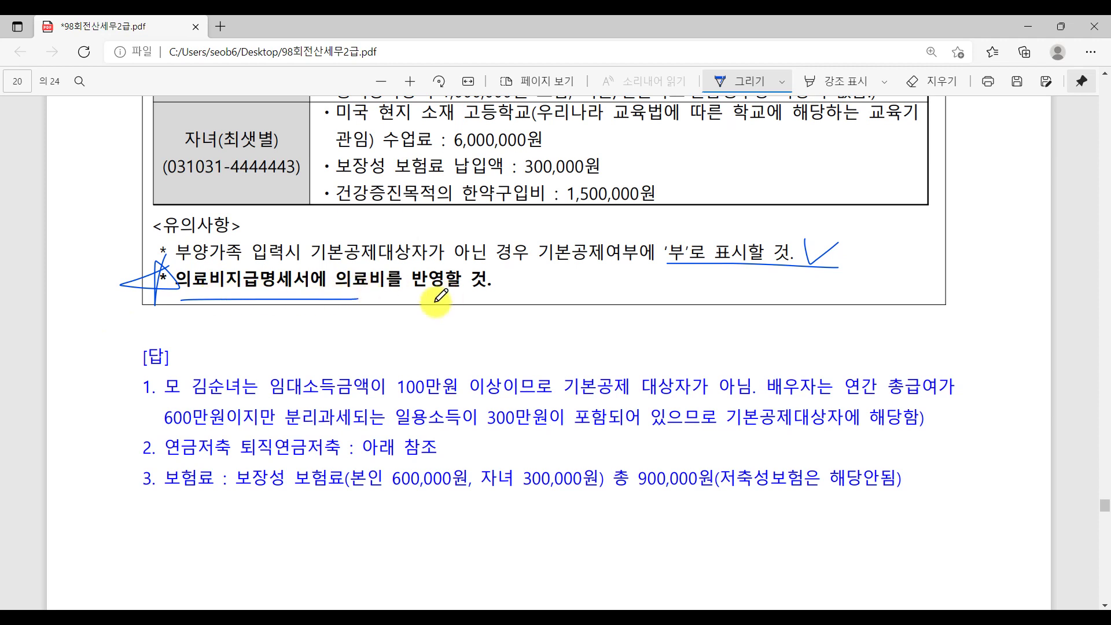
pyautogui.moveTo(359, 299)
pyautogui.mouseDown()
pyautogui.moveTo(507, 297)
pyautogui.moveTo(543, 281)
pyautogui.mouseUp()
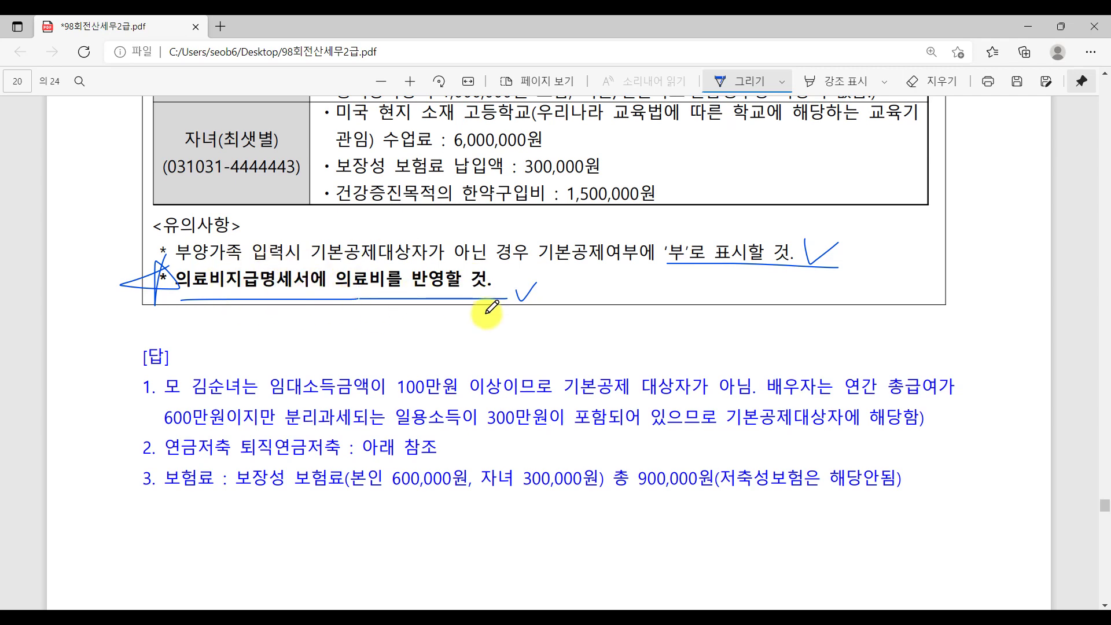
# Scroll back up to the top of page 19 showing problem [2] and <자료 1>.
pyautogui.scroll(4, 608, 318)
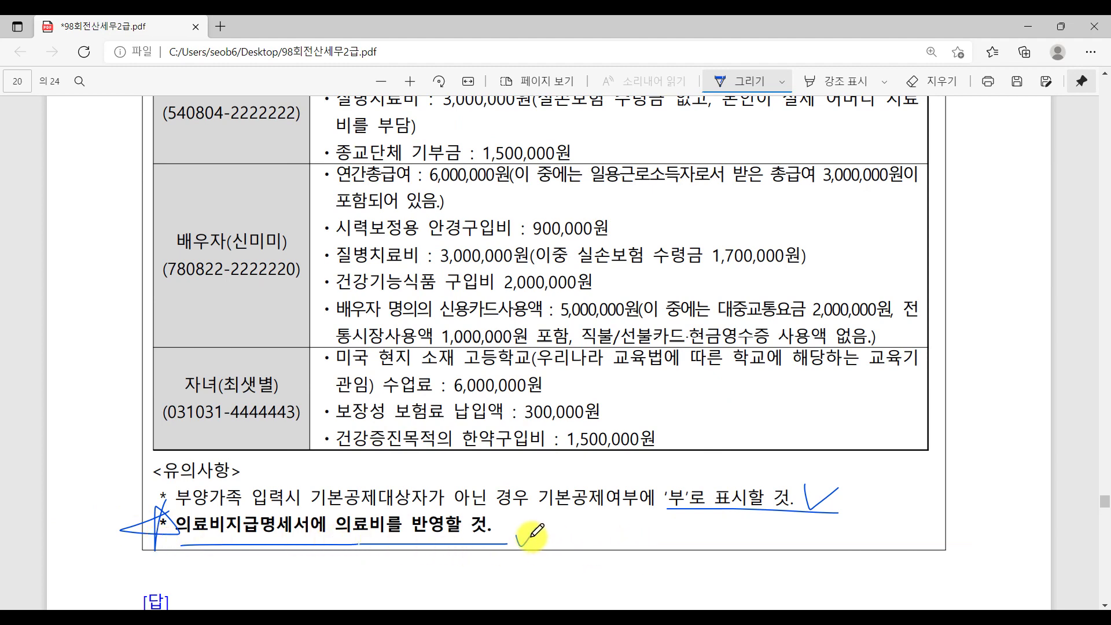
pyautogui.scroll(8, 528, 535)
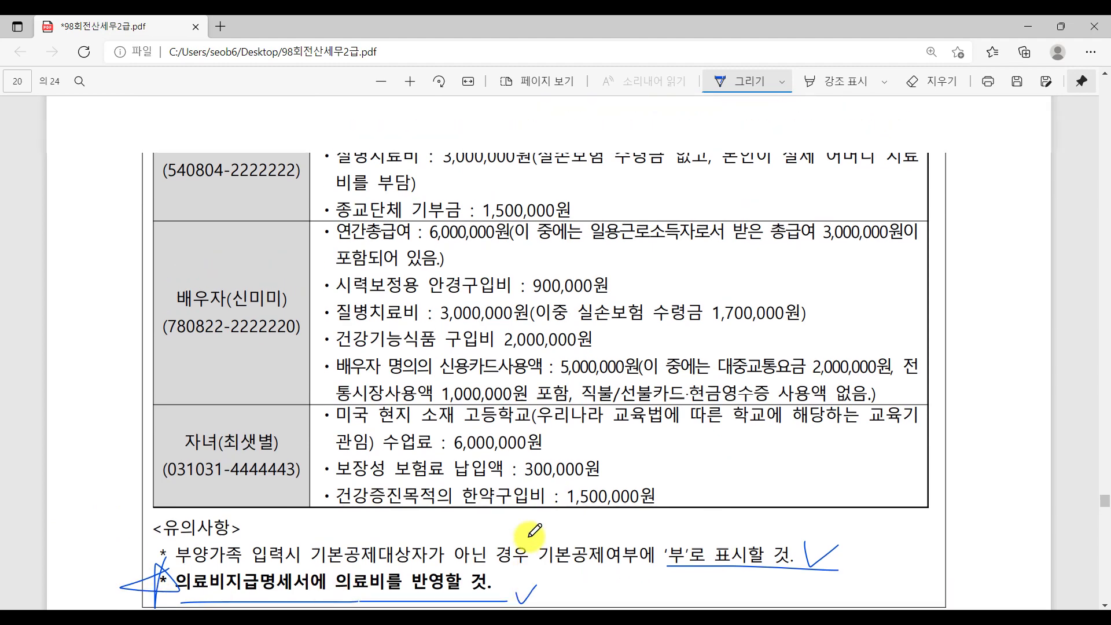
pyautogui.scroll(12, 534, 531)
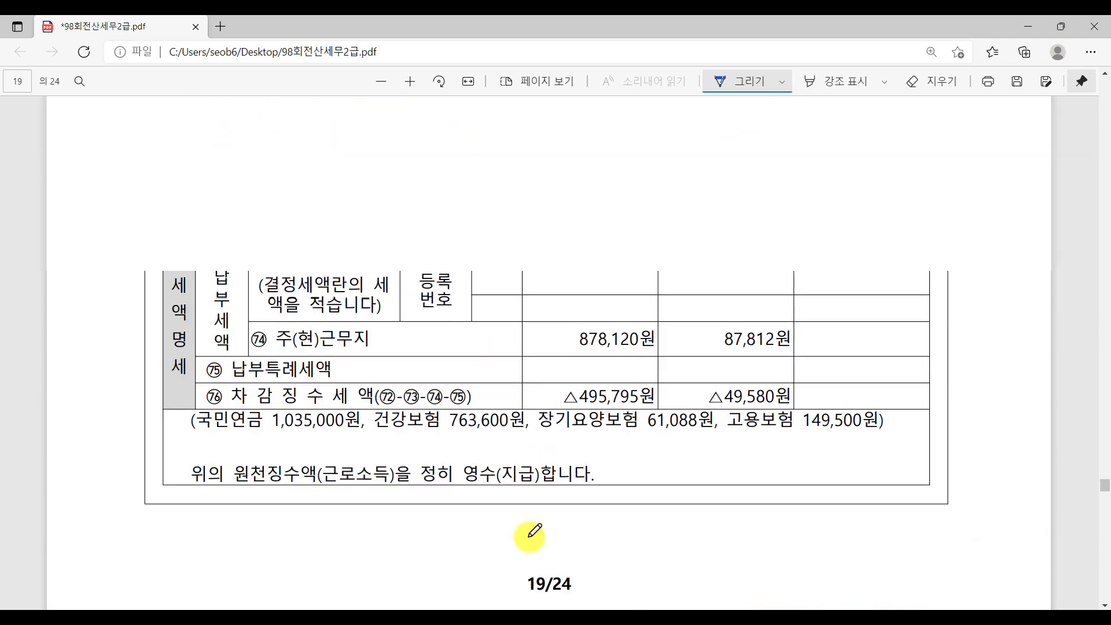
pyautogui.scroll(4, 529, 535)
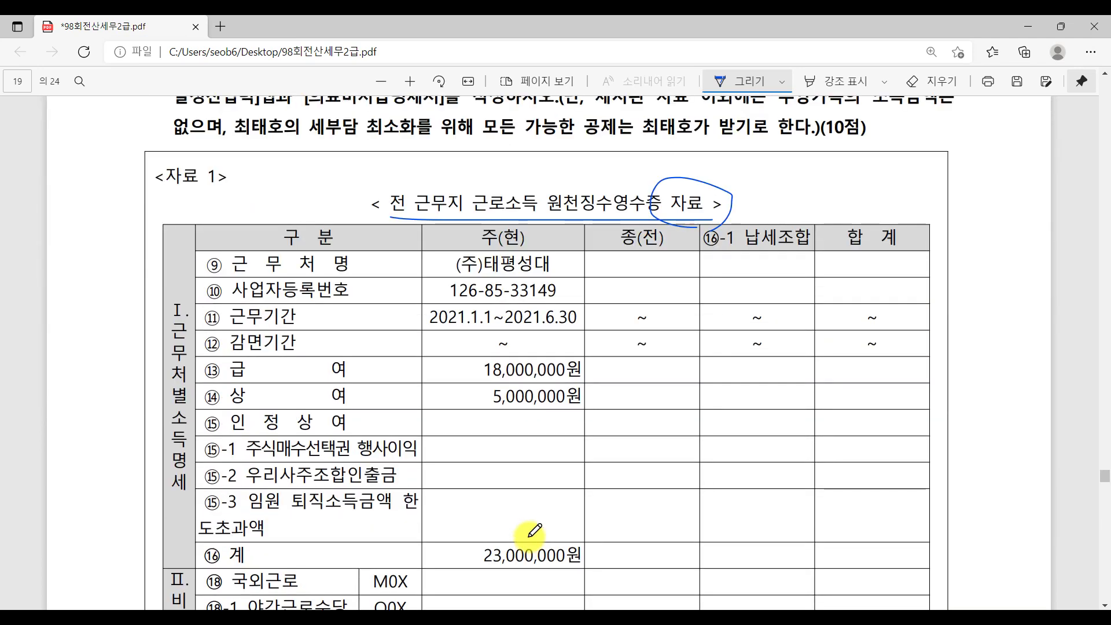
pyautogui.scroll(3, 384, 244)
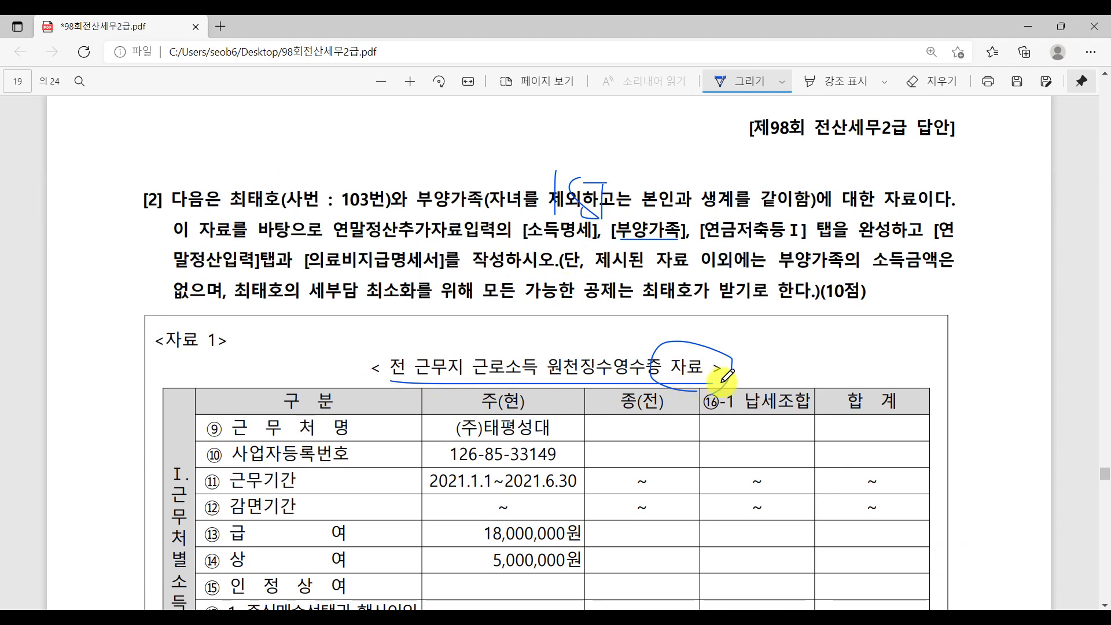
# In KcLep 연말정산추가자료입력, pick employee 103 via F2 and show the 소득명세 tab.
pyautogui.click(365, 605)
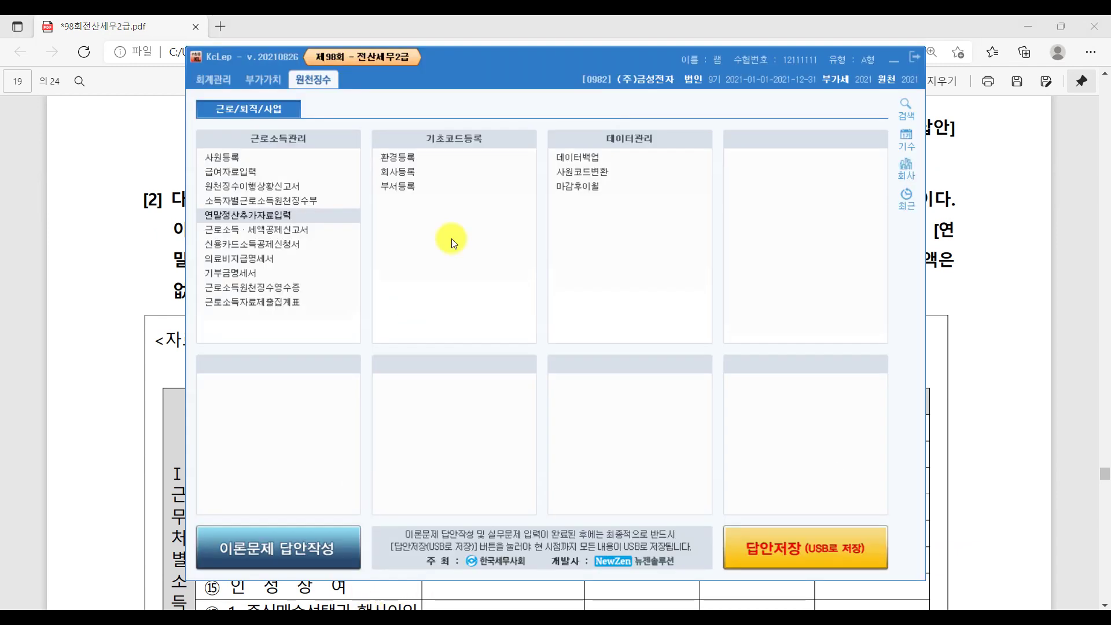
pyautogui.click(288, 214)
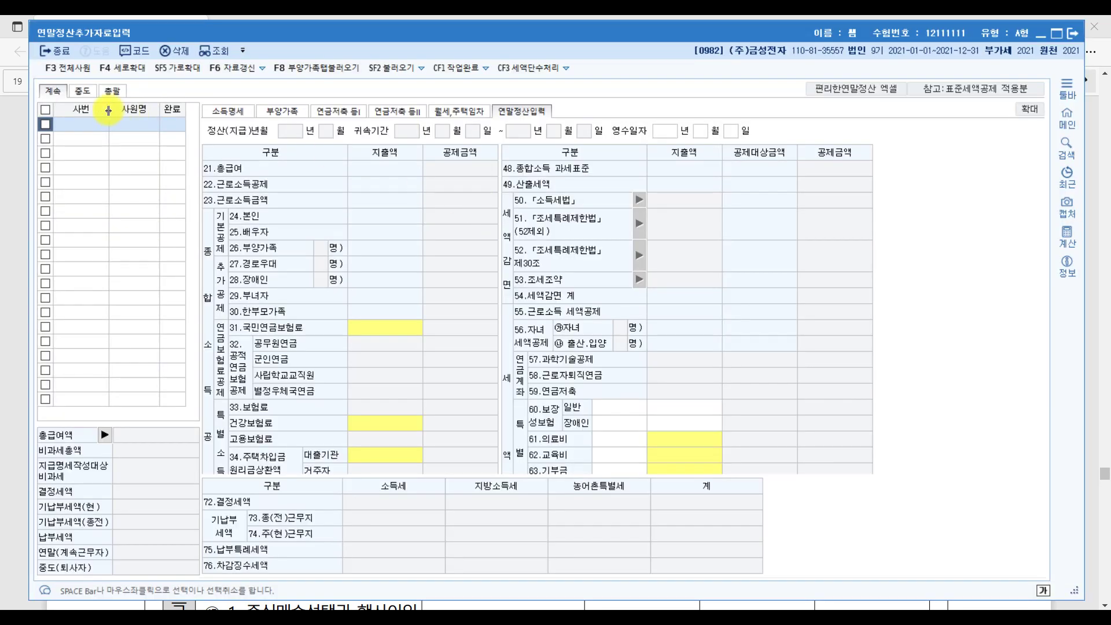
pyautogui.click(68, 120)
pyautogui.press('F2')
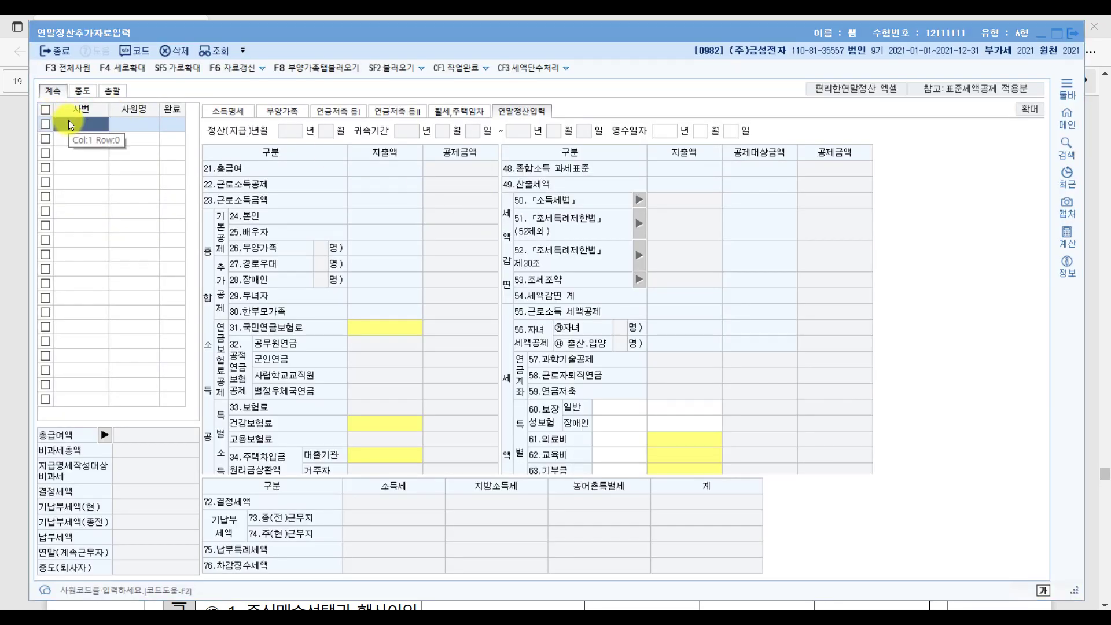
pyautogui.doubleClick(512, 237)
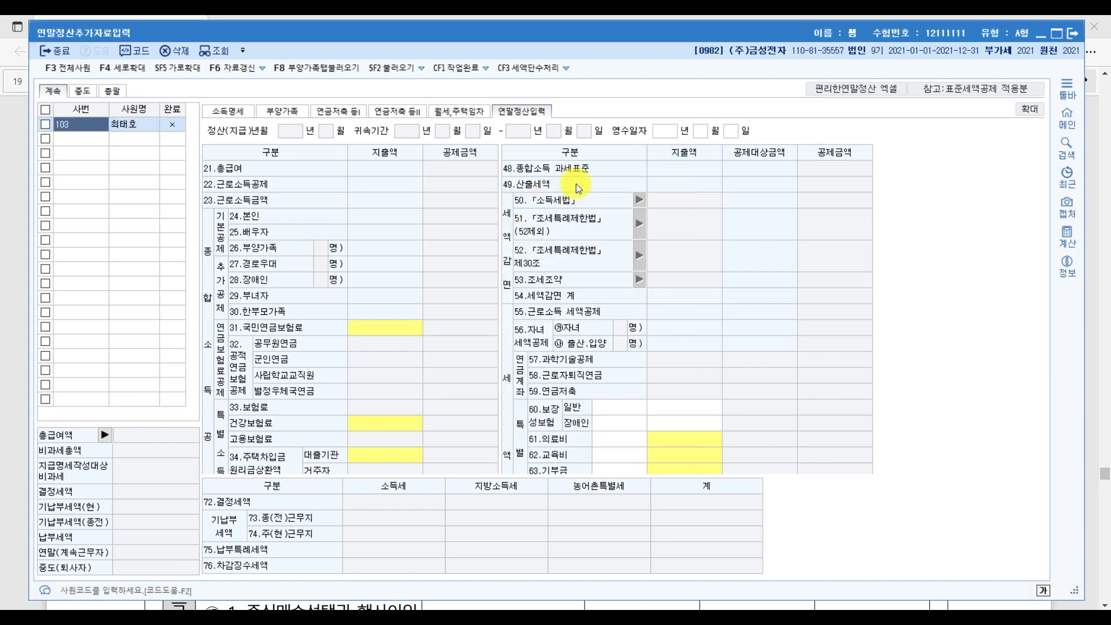
pyautogui.click(236, 113)
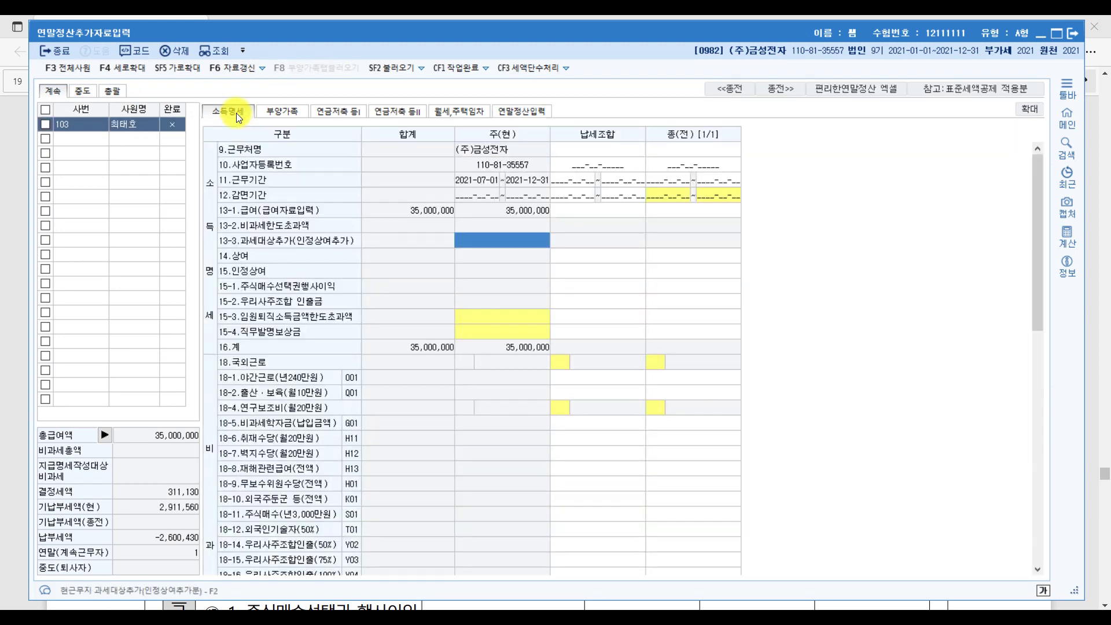
# Select the 종(전) 근무처명 field, then return to the PDF's prior-workplace table.
pyautogui.click(694, 151)
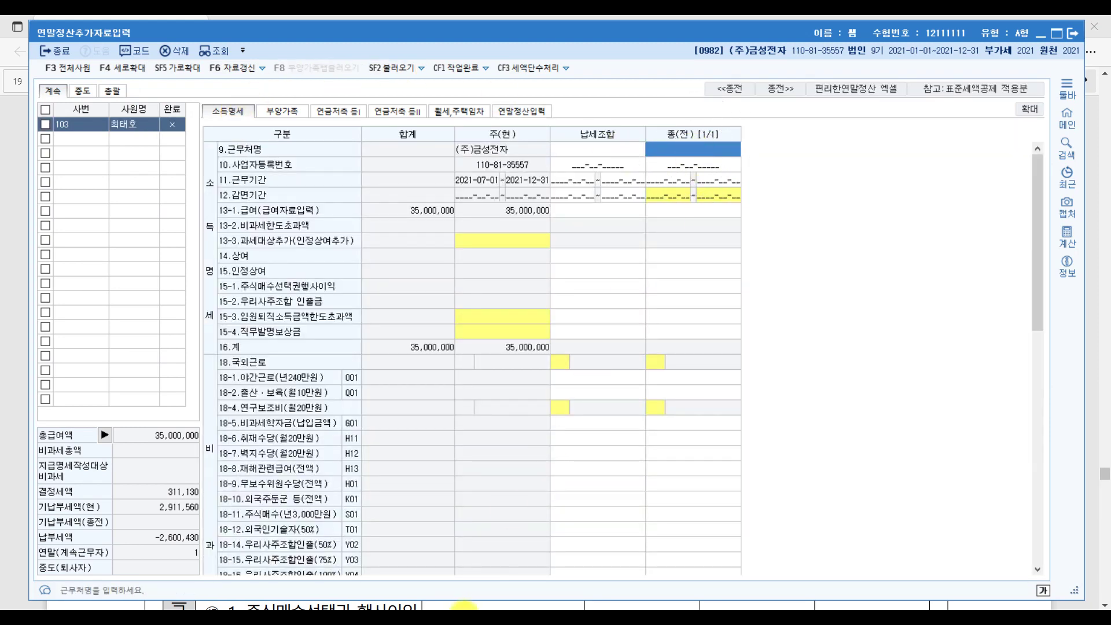
pyautogui.hotkey('alt', 'Tab')
pyautogui.scroll(-3, 434, 405)
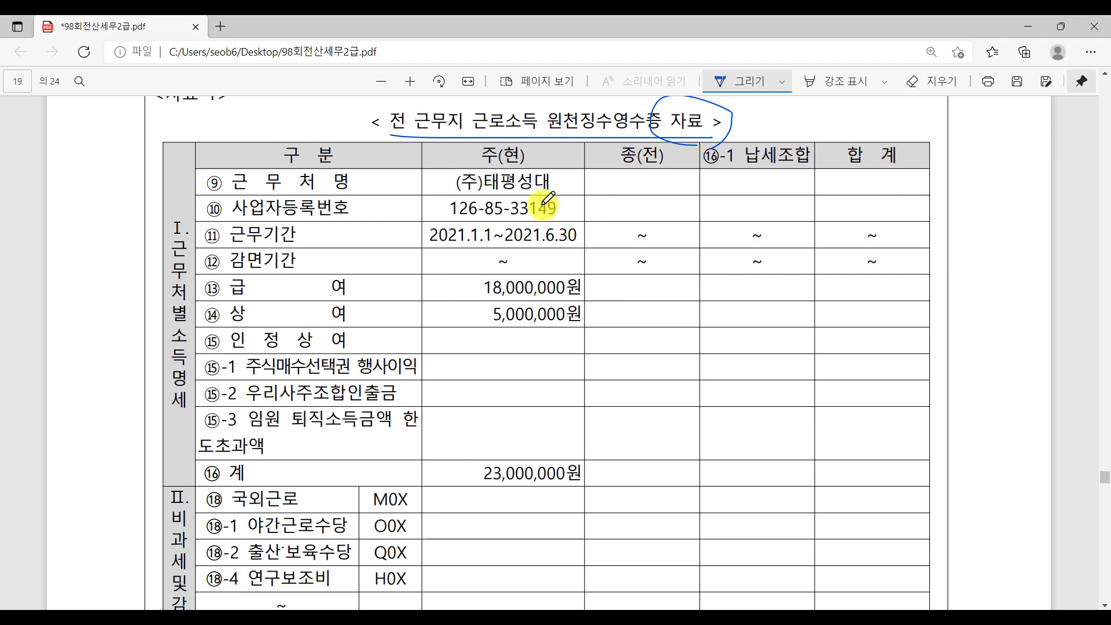
# Underline the 국민연금–고용보험 premium line and circle the ⑰ 결정세액 row on page 19.
pyautogui.scroll(-10, 641, 420)
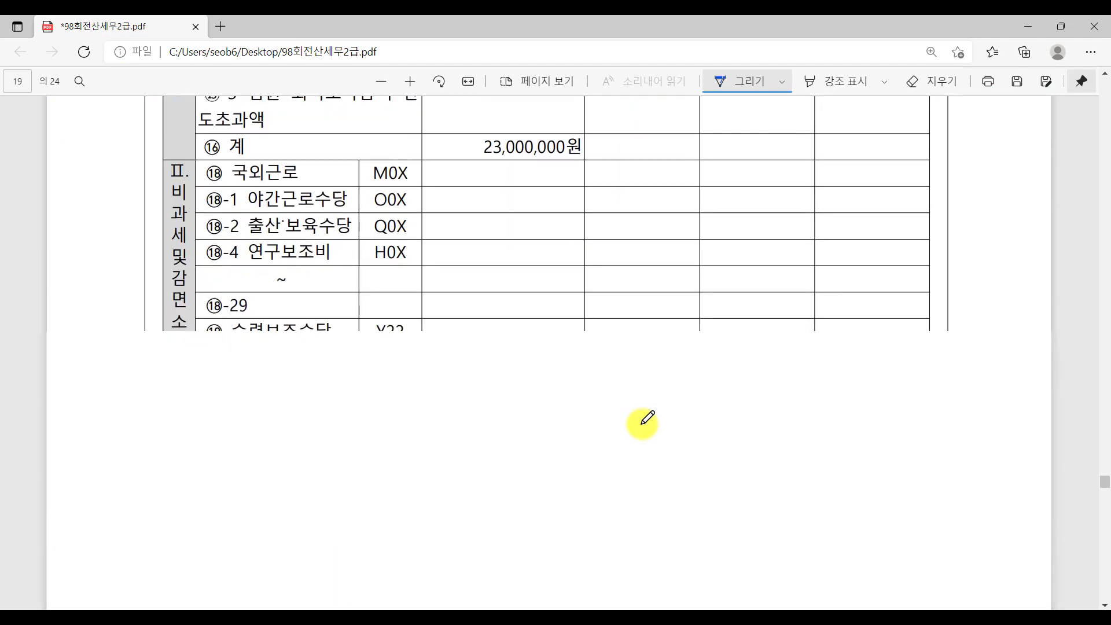
pyautogui.scroll(3, 630, 272)
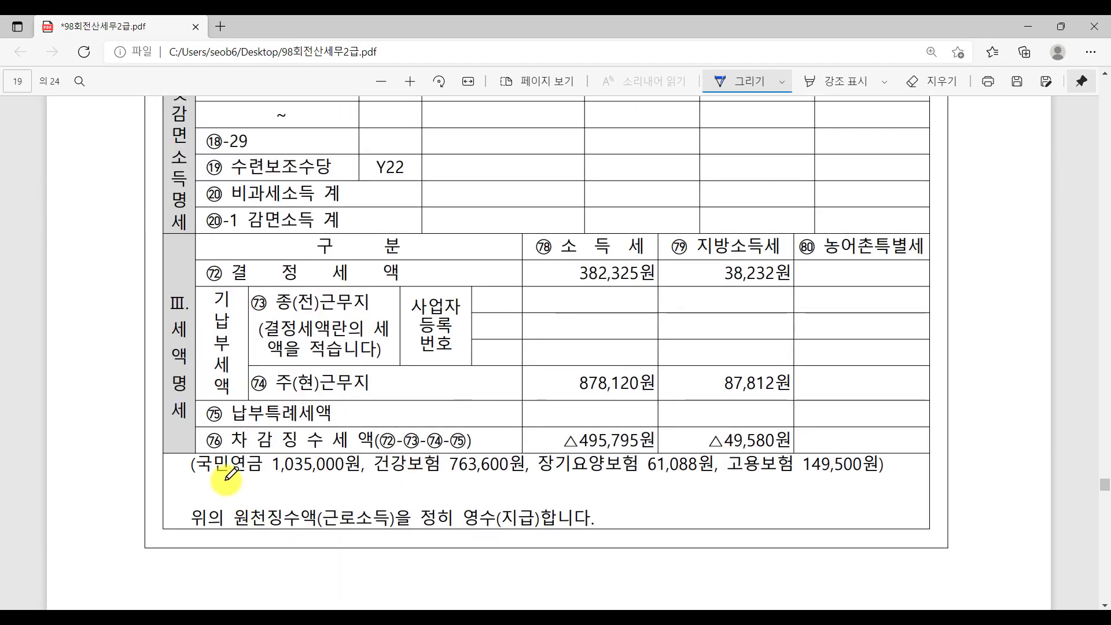
pyautogui.moveTo(211, 481); pyautogui.dragTo(949, 477)
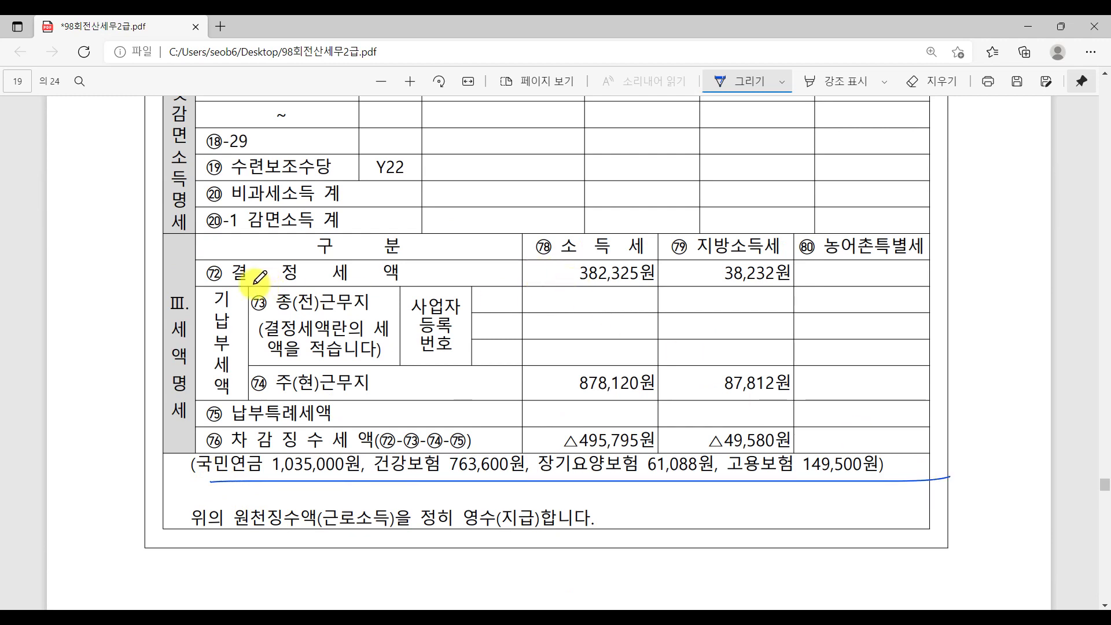
pyautogui.moveTo(223, 284)
pyautogui.mouseDown()
pyautogui.moveTo(412, 277)
pyautogui.moveTo(194, 290)
pyautogui.moveTo(419, 269)
pyautogui.mouseUp()
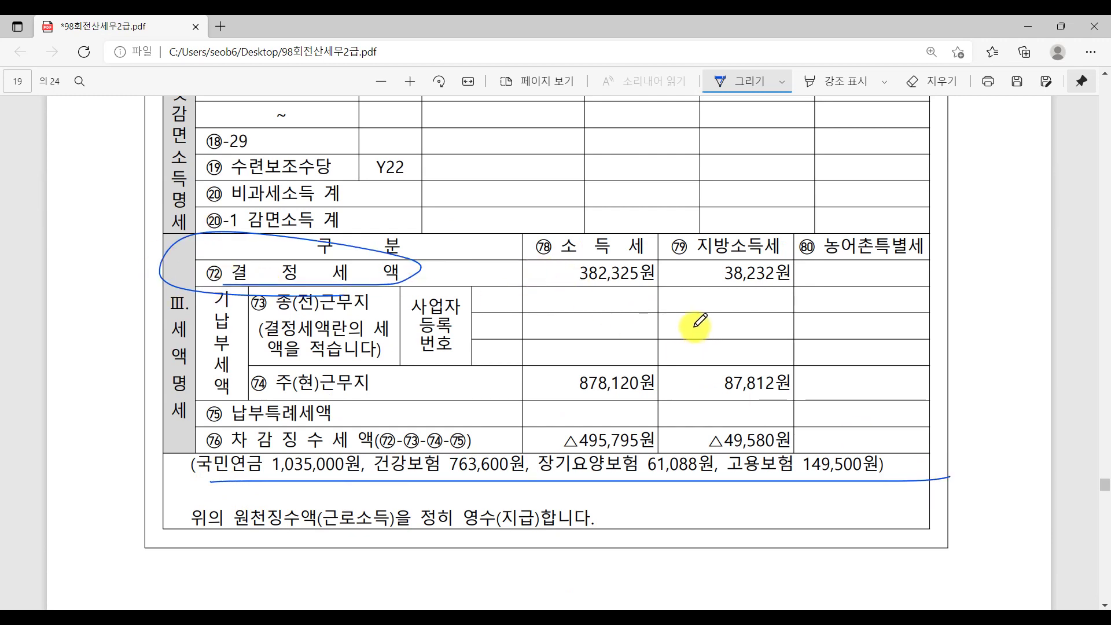
pyautogui.scroll(10, 533, 422)
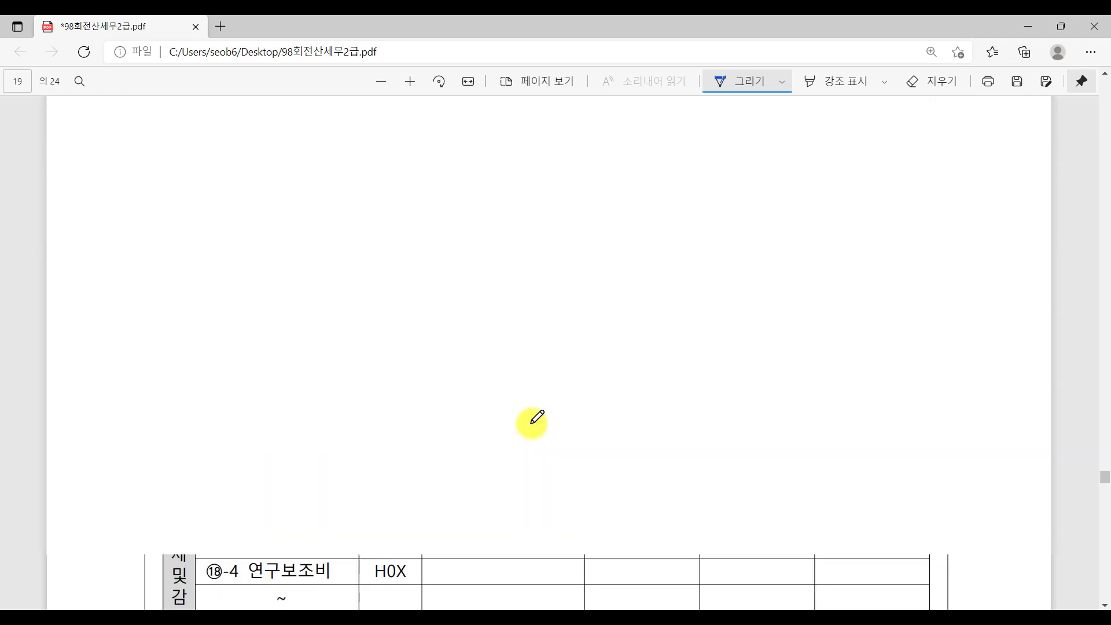
pyautogui.scroll(-3, 533, 422)
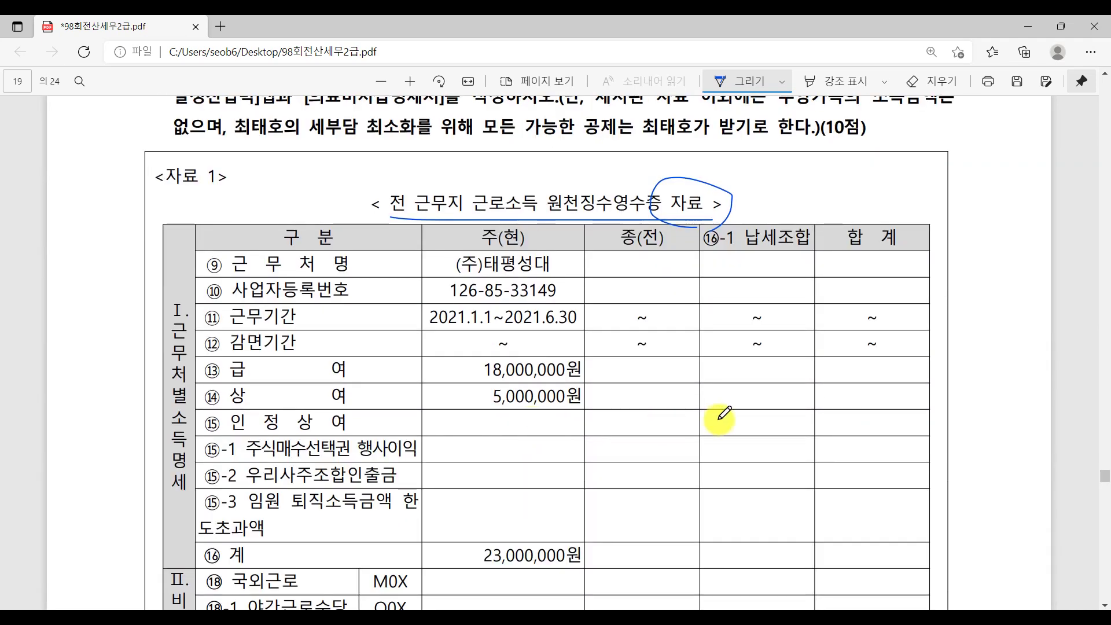
# Review the previous-employer salary 18,000,000 and bonus 5,000,000 entries for employee 103.
pyautogui.hotkey('alt', 'Tab')
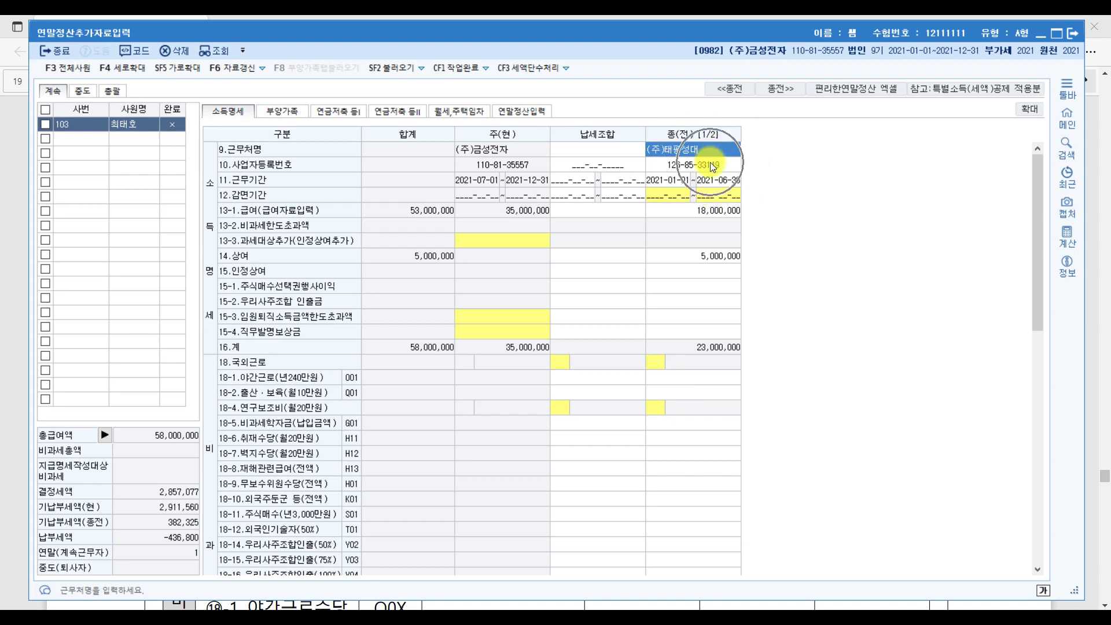
pyautogui.click(715, 214)
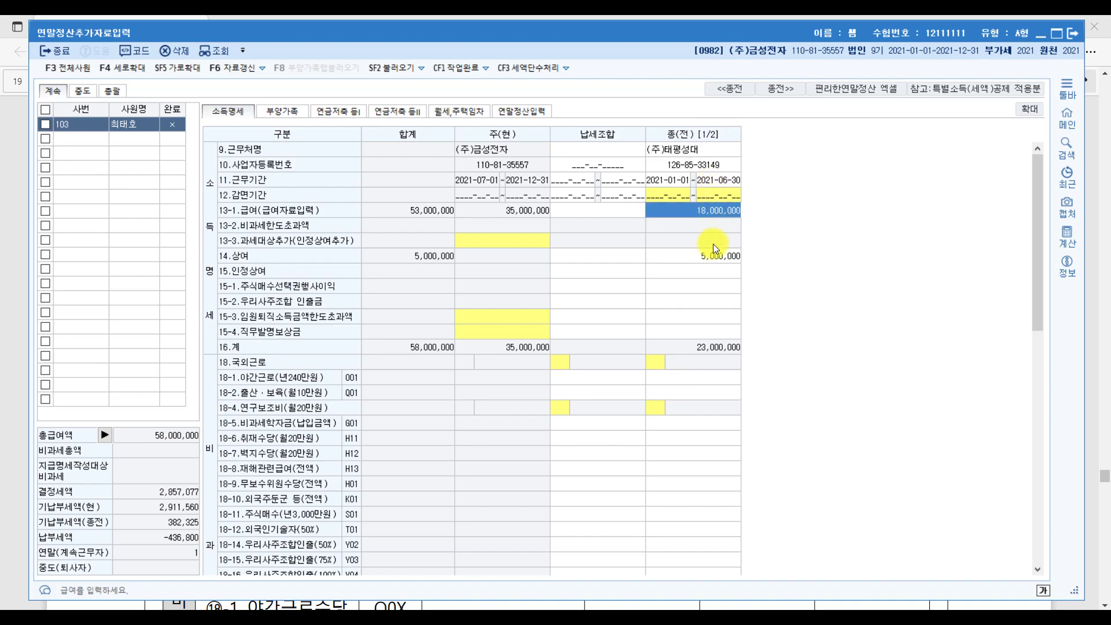
pyautogui.click(718, 255)
pyautogui.scroll(-10, 801, 291)
pyautogui.scroll(-3, 802, 294)
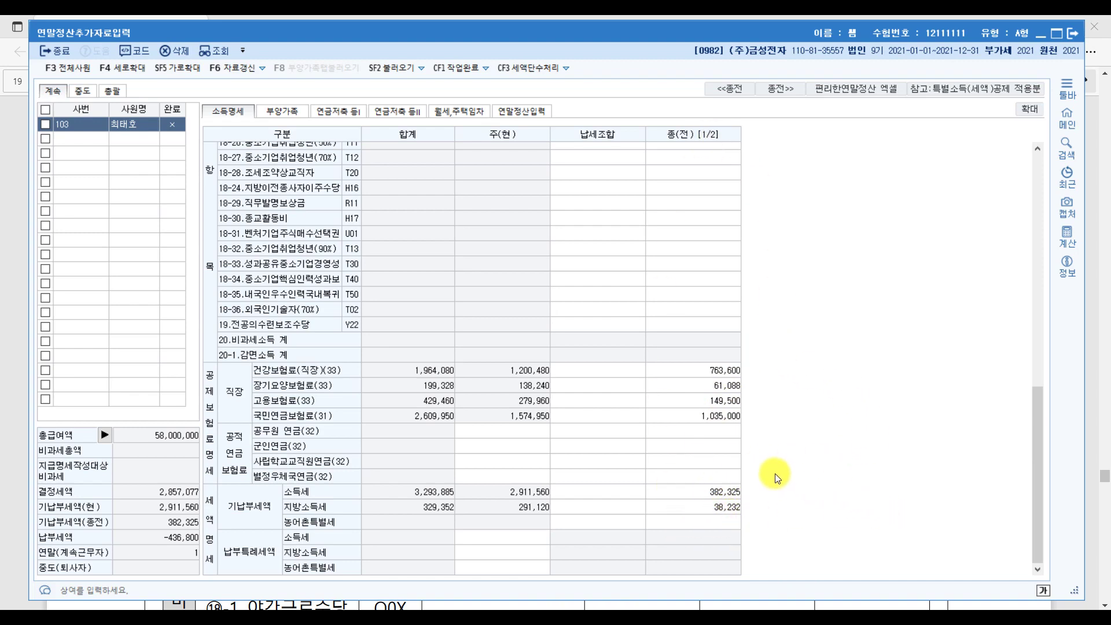
# Check the previous employer's income tax 382,325 and local income tax, then return to the PDF.
pyautogui.scroll(4, 778, 474)
pyautogui.scroll(8, 689, 272)
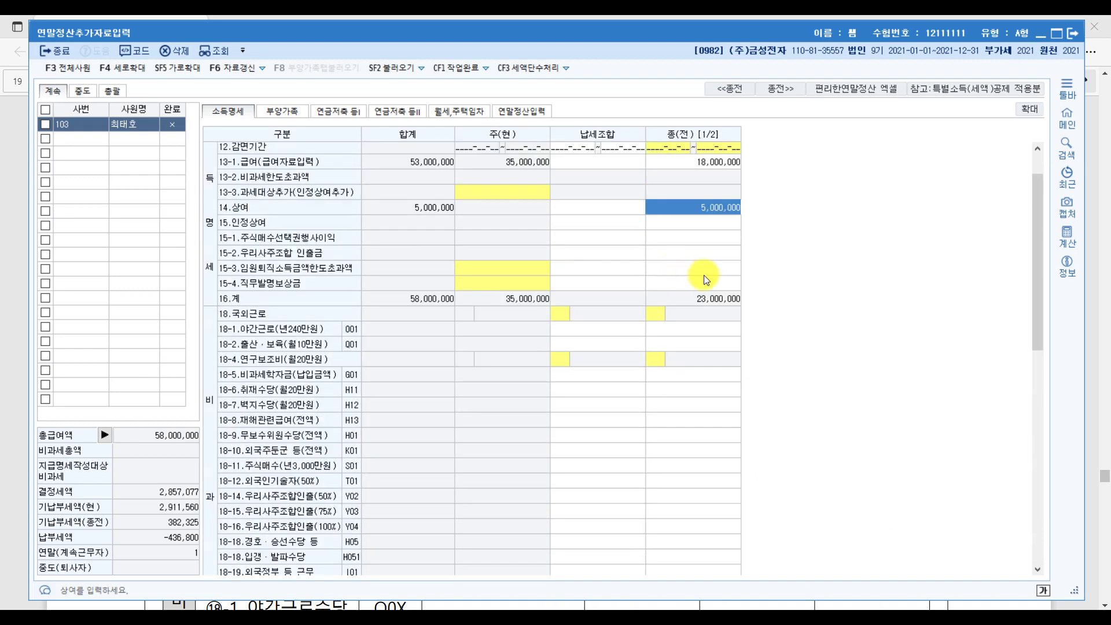
pyautogui.scroll(-12, 826, 390)
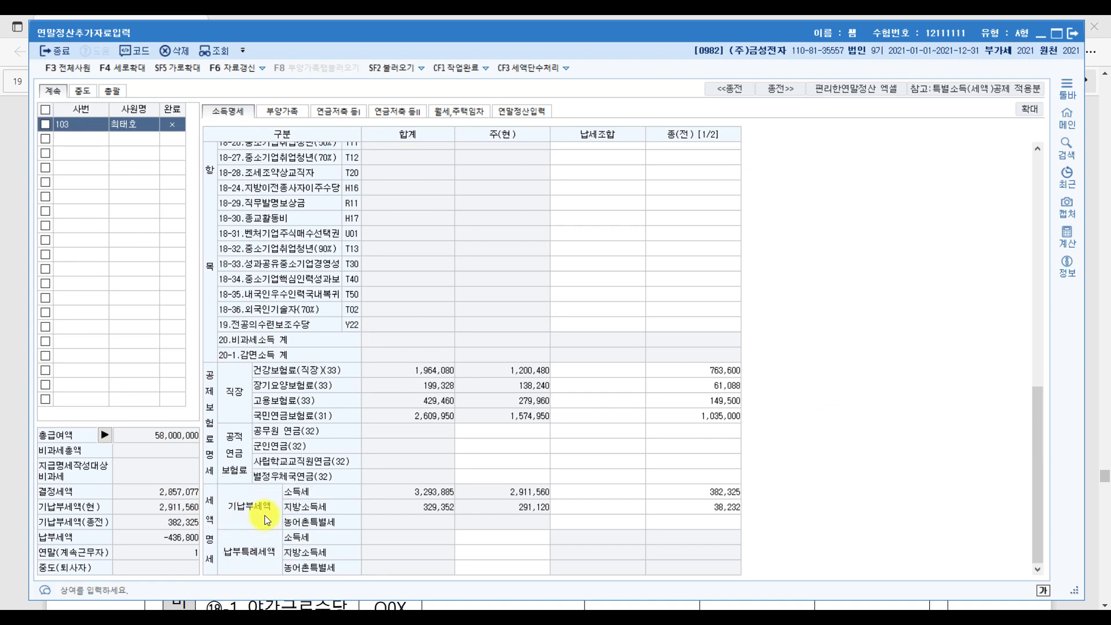
pyautogui.click(727, 504)
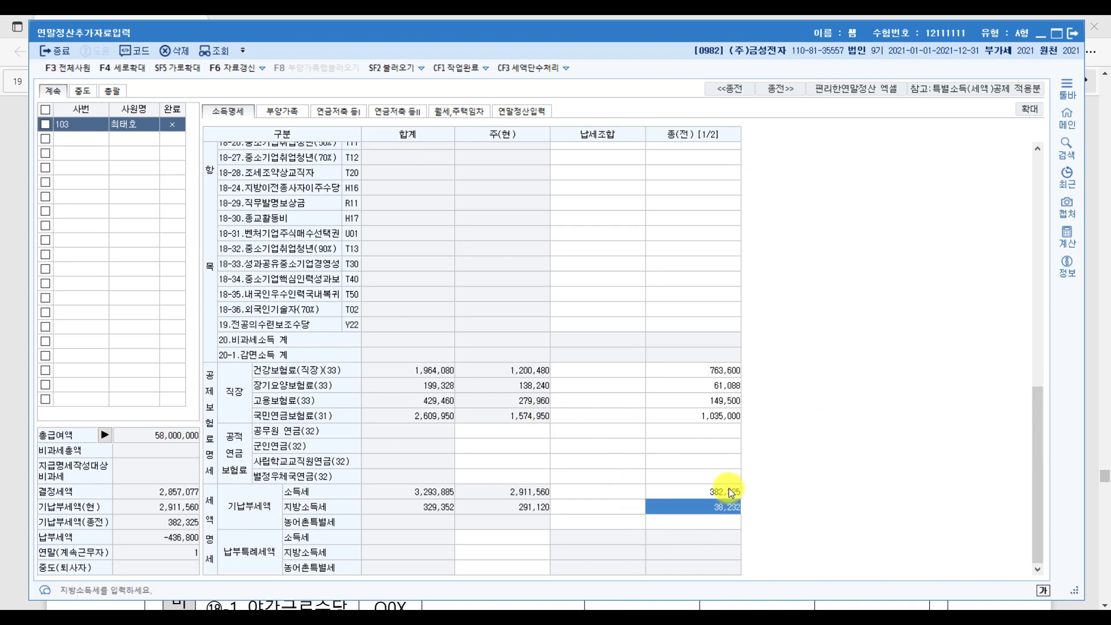
pyautogui.click(728, 487)
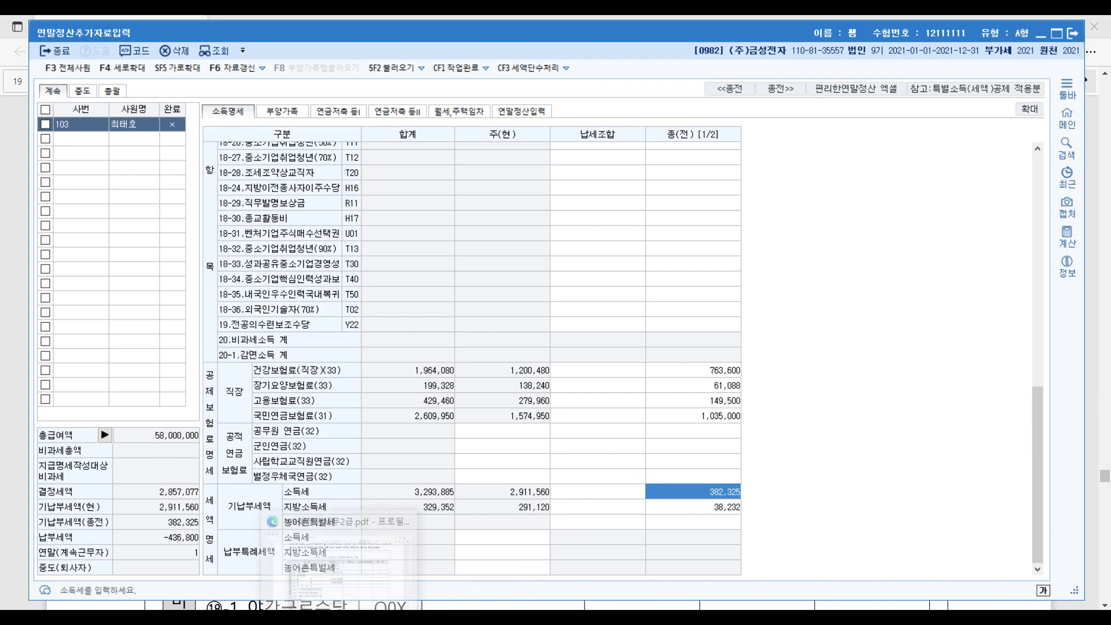
pyautogui.click(331, 608)
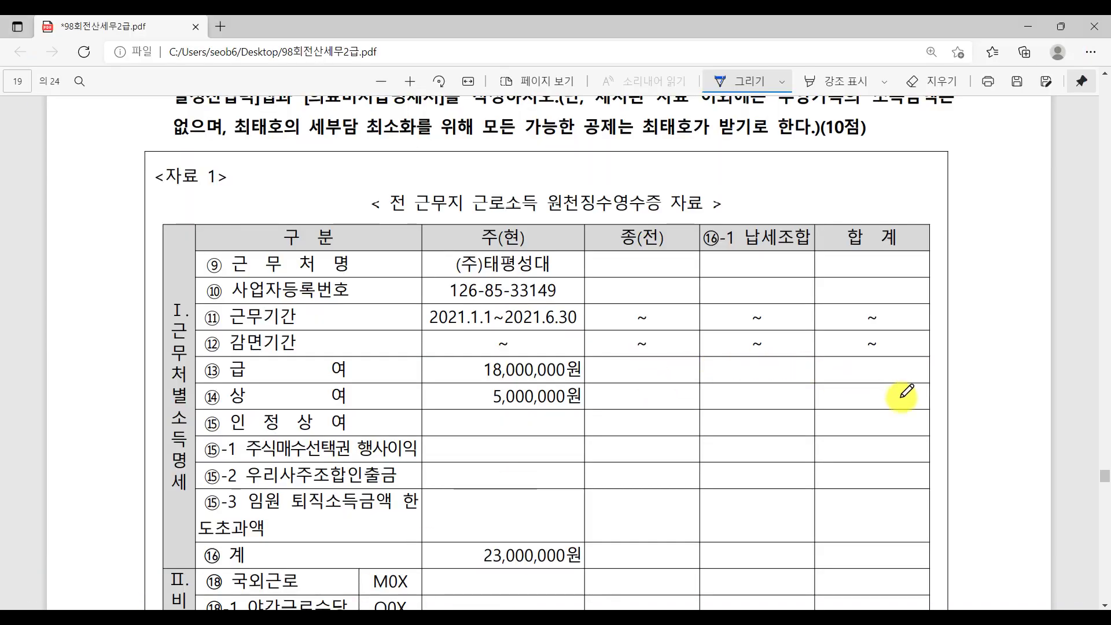
# Circle and cross out the current-workplace taxes 878,120원 and 87,812원.
pyautogui.scroll(-5, 905, 392)
pyautogui.scroll(-6, 903, 392)
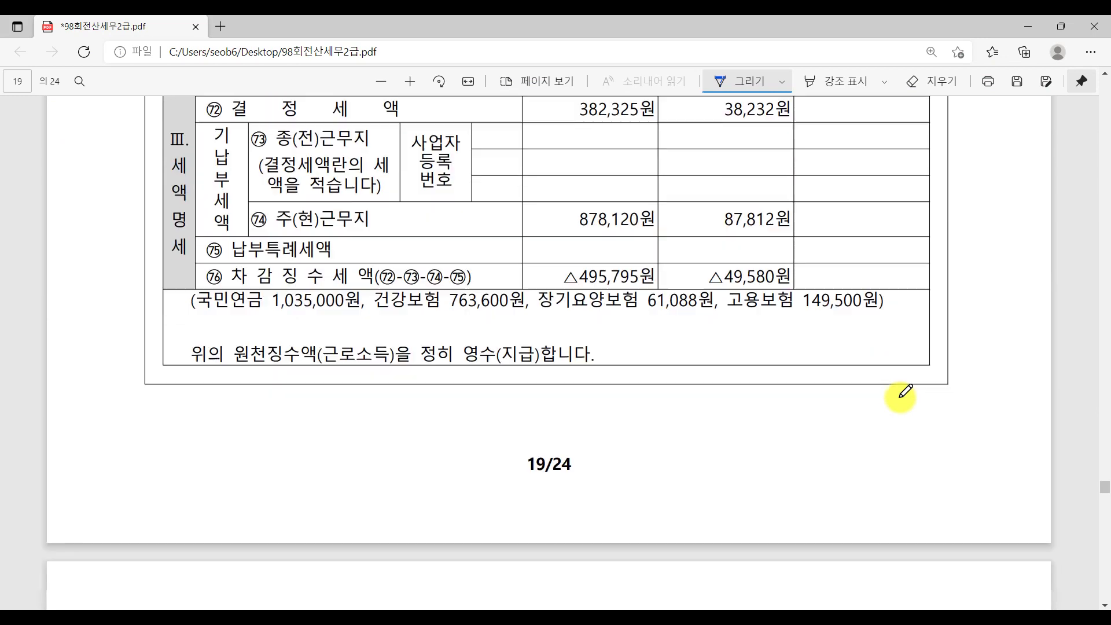
pyautogui.scroll(3, 868, 384)
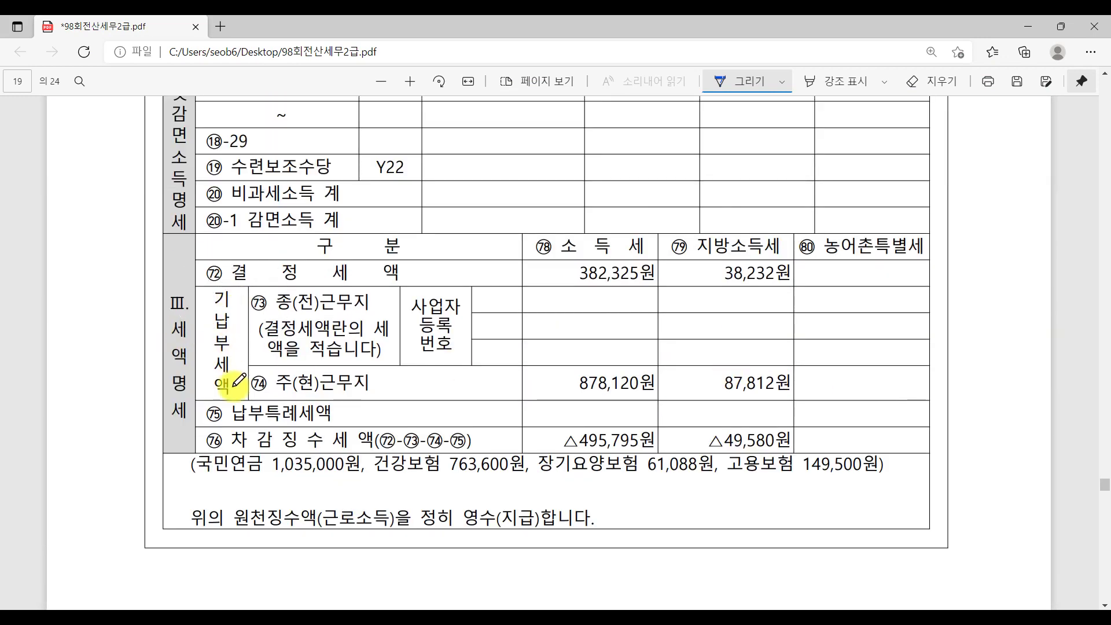
pyautogui.moveTo(646, 396)
pyautogui.mouseDown()
pyautogui.moveTo(548, 367)
pyautogui.moveTo(643, 399)
pyautogui.mouseUp()
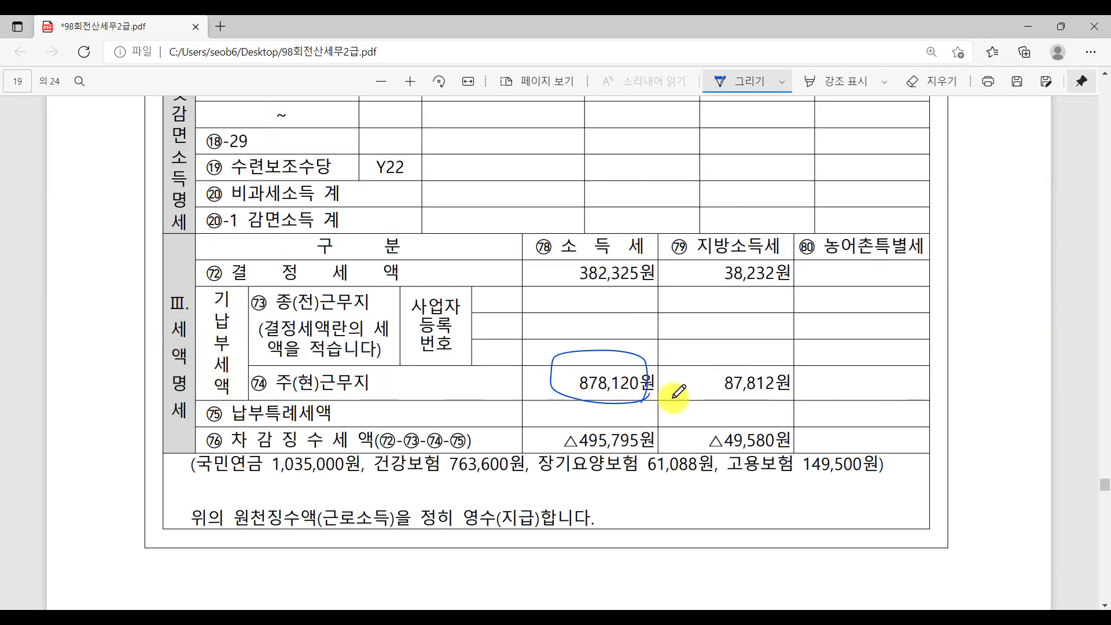
pyautogui.moveTo(786, 386); pyautogui.dragTo(782, 412)
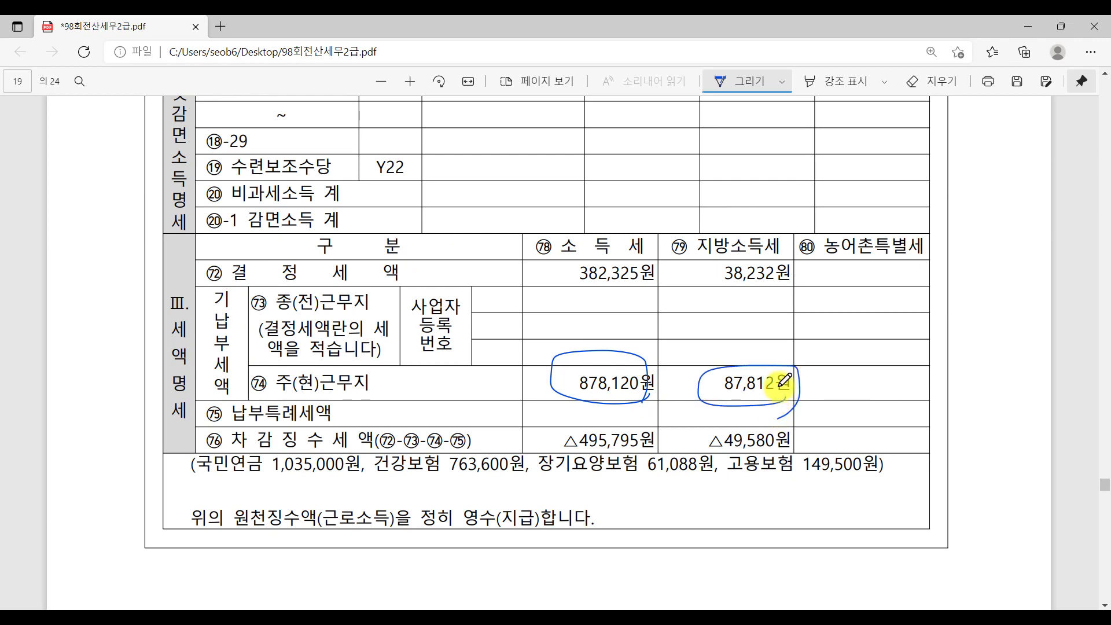
pyautogui.moveTo(649, 341); pyautogui.dragTo(589, 416)
pyautogui.moveTo(570, 350); pyautogui.dragTo(618, 402)
pyautogui.moveTo(759, 354); pyautogui.dragTo(732, 423)
pyautogui.moveTo(723, 368); pyautogui.dragTo(794, 434)
# Add further strike marks over and below the 878,120원 and 87,812원 amounts.
pyautogui.moveTo(612, 406); pyautogui.dragTo(586, 468)
pyautogui.moveTo(575, 413); pyautogui.dragTo(654, 468)
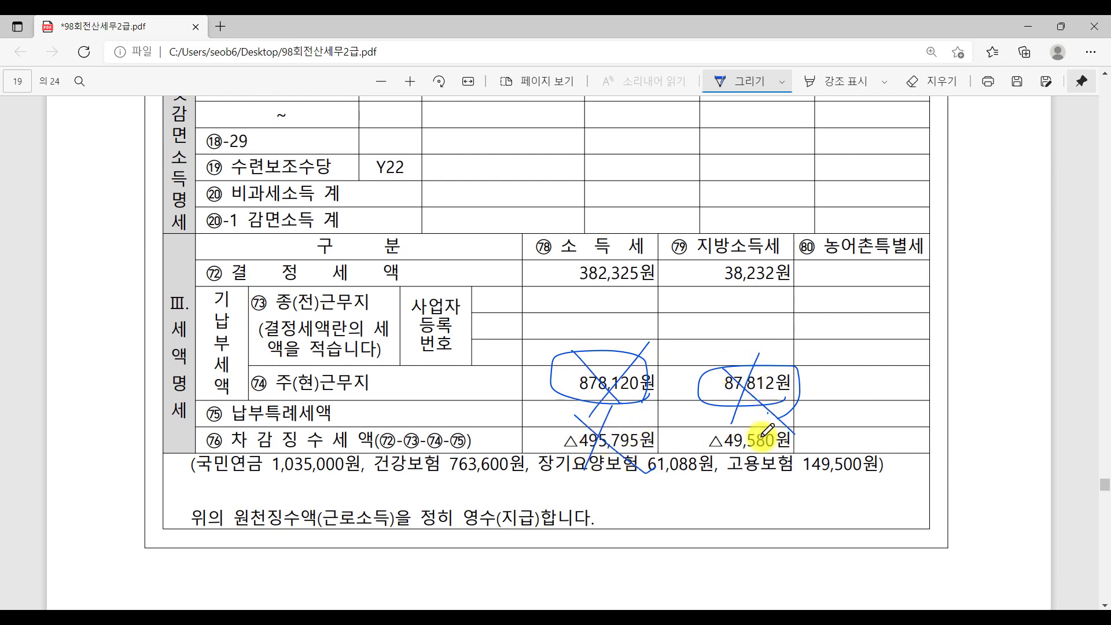
pyautogui.moveTo(741, 427); pyautogui.dragTo(747, 432)
pyautogui.moveTo(767, 413); pyautogui.dragTo(750, 477)
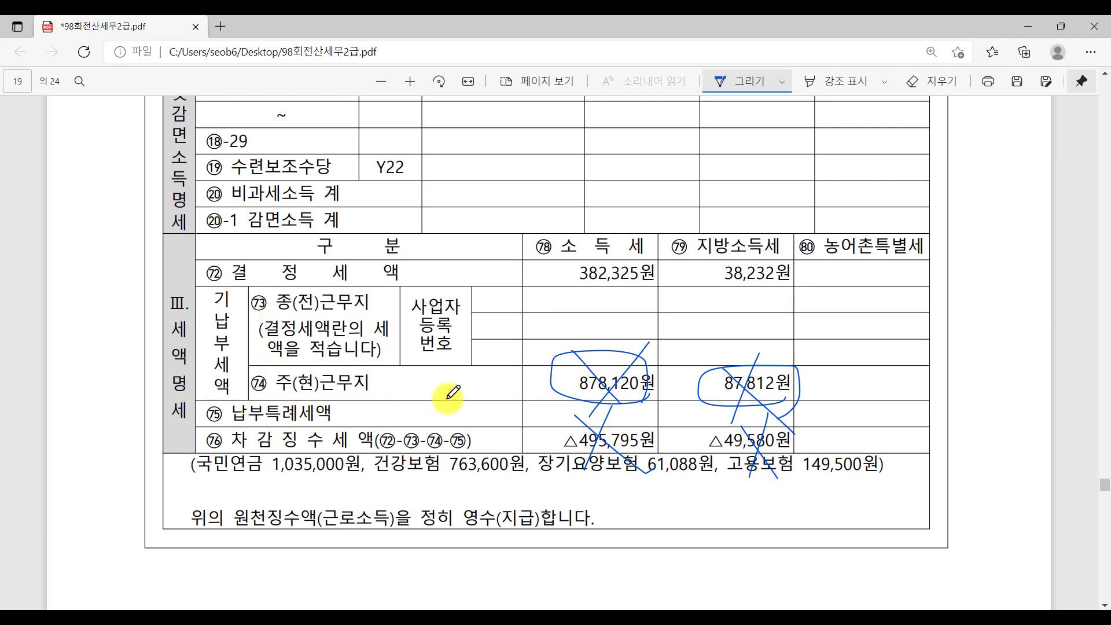
pyautogui.moveTo(573, 362); pyautogui.dragTo(624, 413)
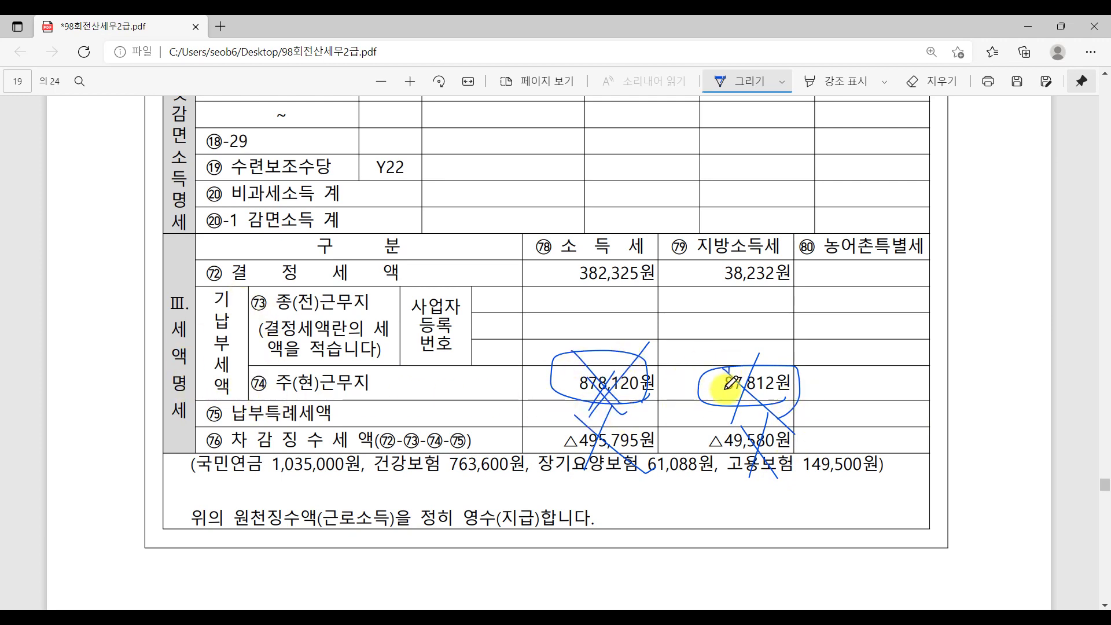
# Circle 결정세액 and the prior taxes 382,325원 and 38,232원, and mark the 구 분 heading.
pyautogui.moveTo(721, 379); pyautogui.dragTo(746, 405)
pyautogui.moveTo(200, 290)
pyautogui.mouseDown()
pyautogui.moveTo(412, 280)
pyautogui.moveTo(248, 236)
pyautogui.moveTo(299, 310)
pyautogui.mouseUp()
pyautogui.moveTo(613, 254); pyautogui.dragTo(660, 308)
pyautogui.moveTo(674, 255); pyautogui.dragTo(614, 250)
pyautogui.moveTo(763, 258)
pyautogui.mouseDown()
pyautogui.moveTo(712, 289)
pyautogui.moveTo(801, 272)
pyautogui.mouseUp()
pyautogui.moveTo(421, 210)
pyautogui.mouseDown()
pyautogui.moveTo(449, 241)
pyautogui.moveTo(410, 264)
pyautogui.mouseUp()
pyautogui.moveTo(496, 208)
pyautogui.mouseDown()
pyautogui.moveTo(453, 255)
pyautogui.moveTo(533, 218)
pyautogui.moveTo(533, 185)
pyautogui.mouseUp()
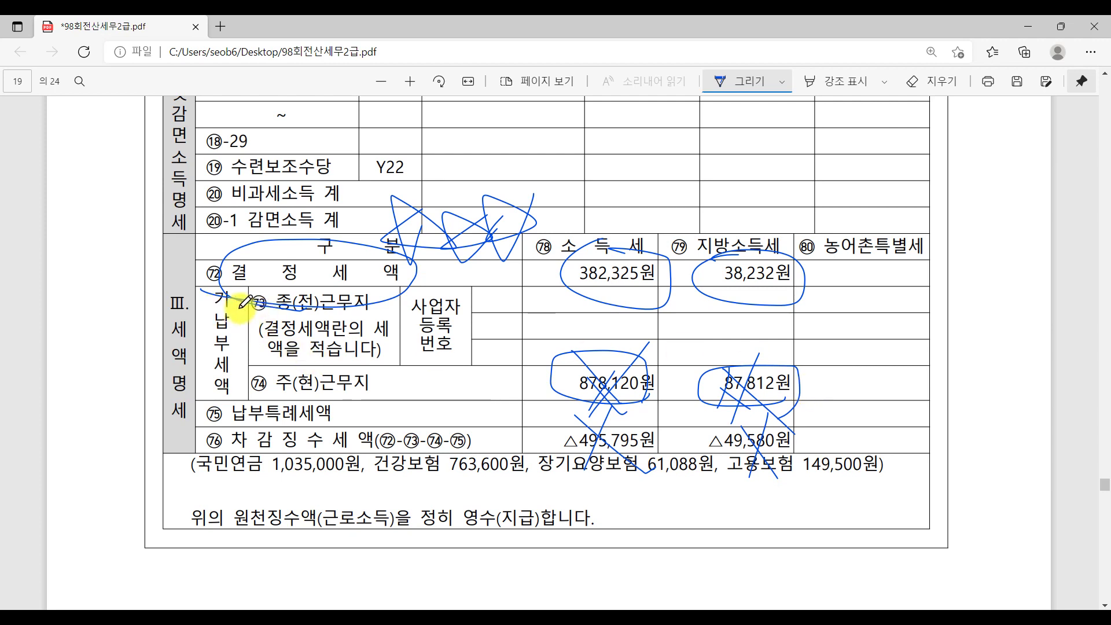
# Underline the ⑬ 종(전)근무지 row and its tax amounts.
pyautogui.moveTo(423, 316); pyautogui.dragTo(215, 308)
pyautogui.moveTo(538, 298); pyautogui.dragTo(692, 300)
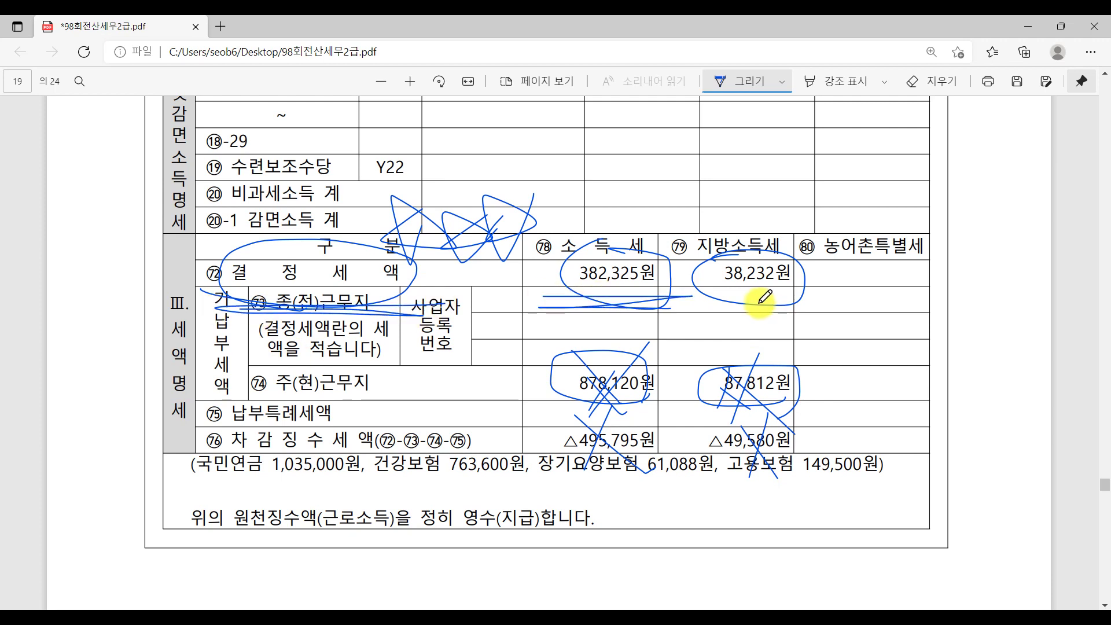
pyautogui.moveTo(827, 310)
pyautogui.mouseDown()
pyautogui.moveTo(697, 303)
pyautogui.moveTo(827, 310)
pyautogui.mouseUp()
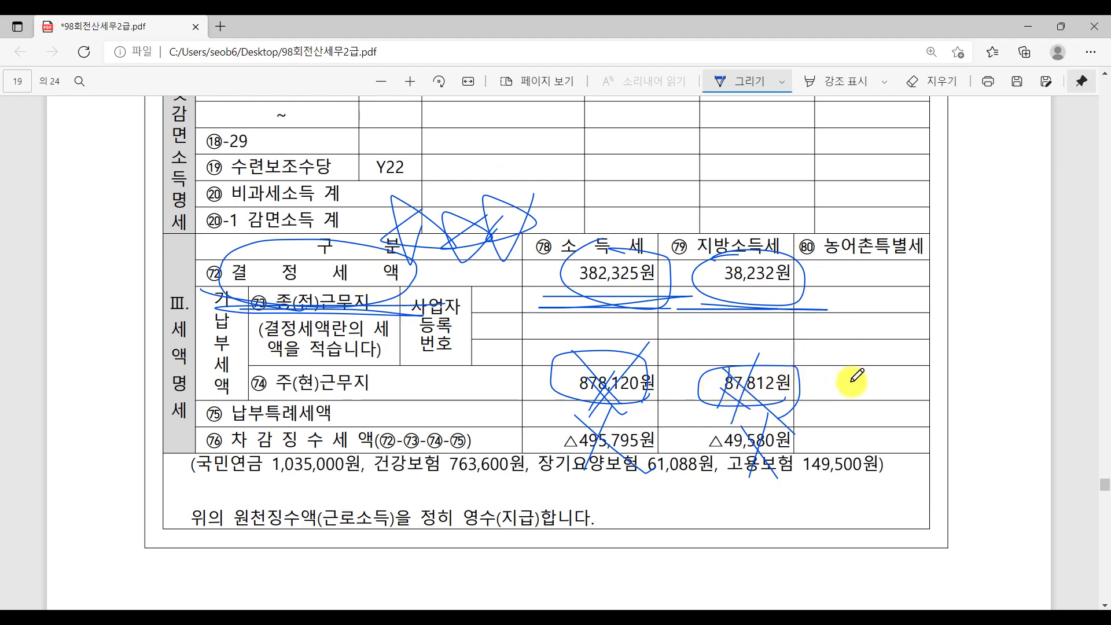
pyautogui.scroll(10, 857, 376)
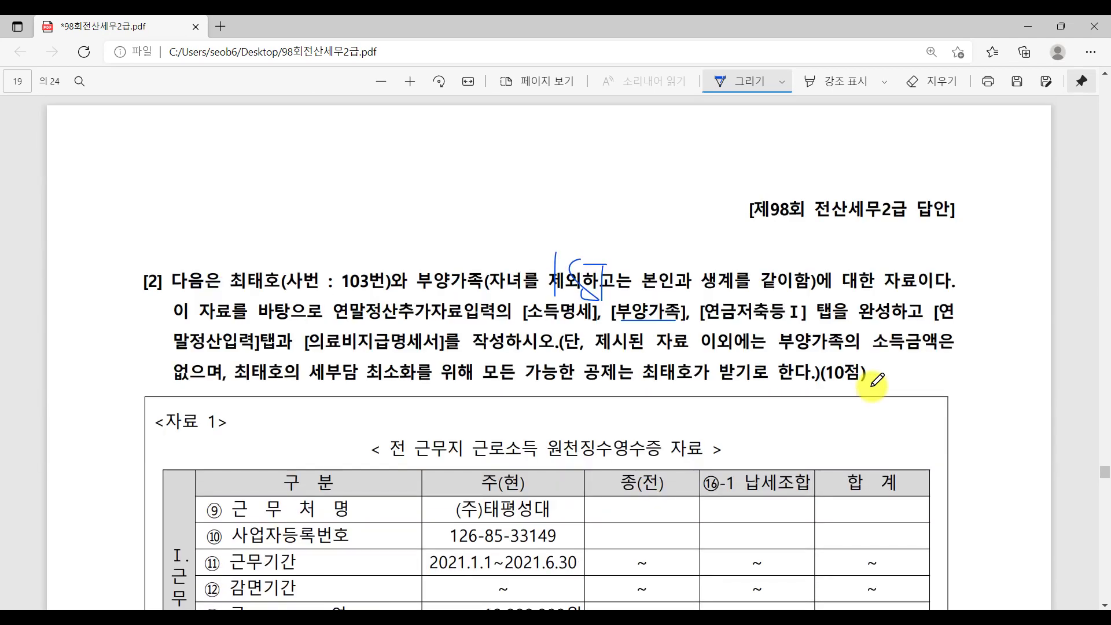
pyautogui.scroll(-4, 873, 380)
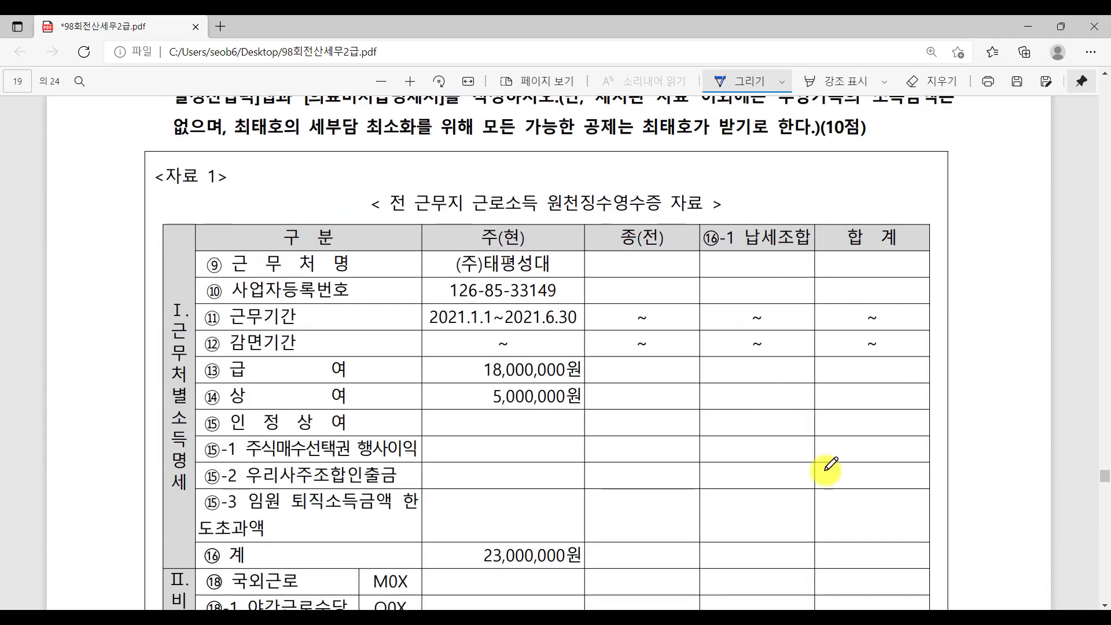
# View employee 103's 부양가족 list, then mark the question text near 본인과 in the PDF.
pyautogui.hotkey('alt', 'Tab')
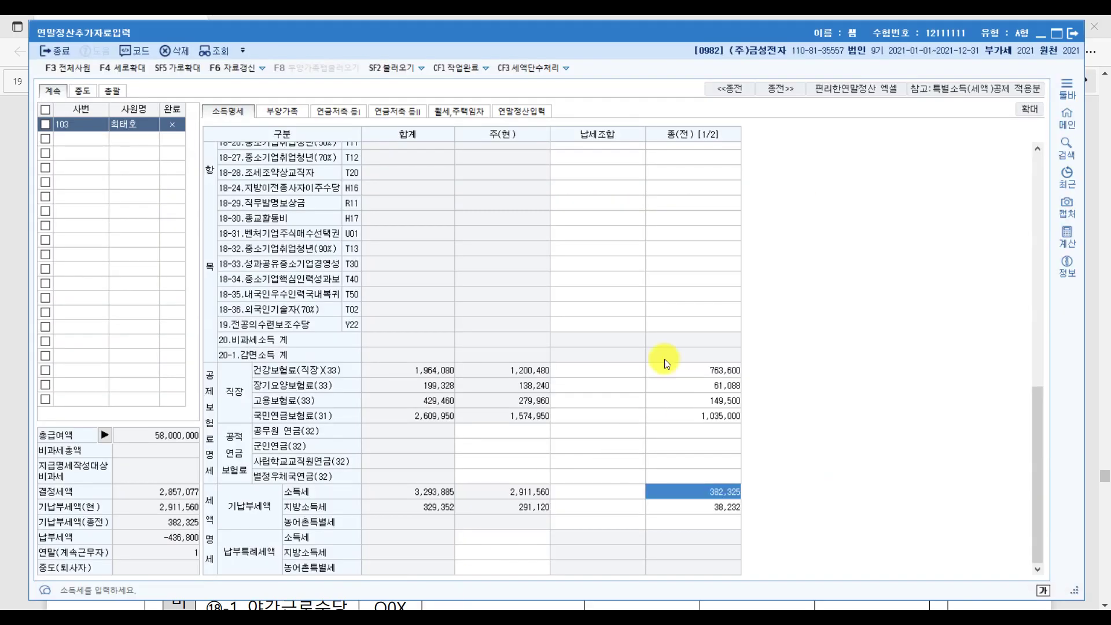
pyautogui.click(298, 112)
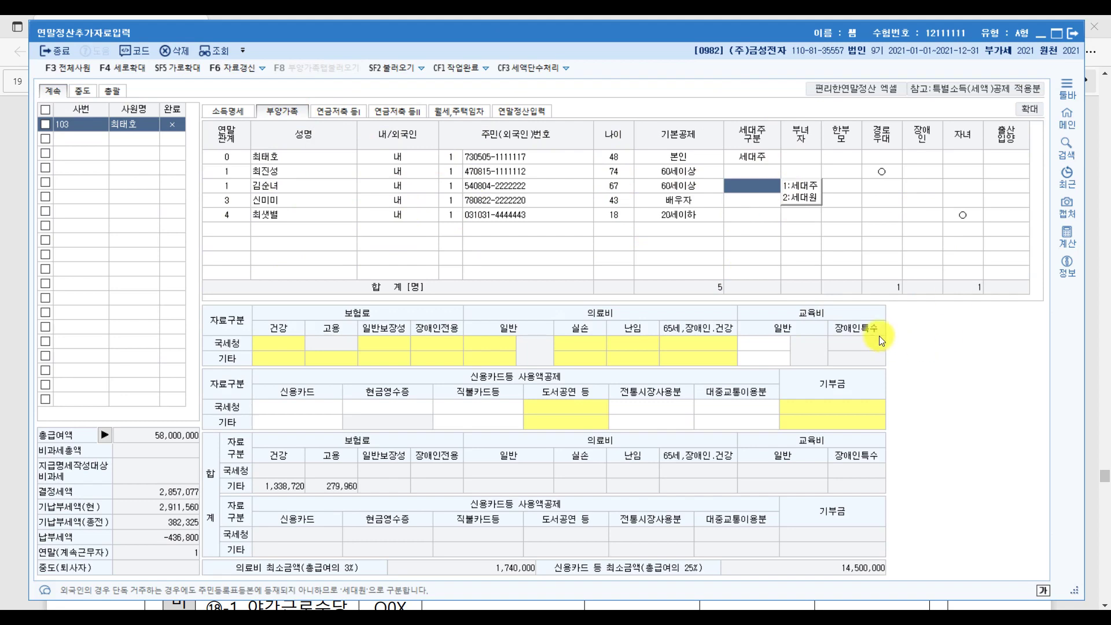
pyautogui.click(805, 606)
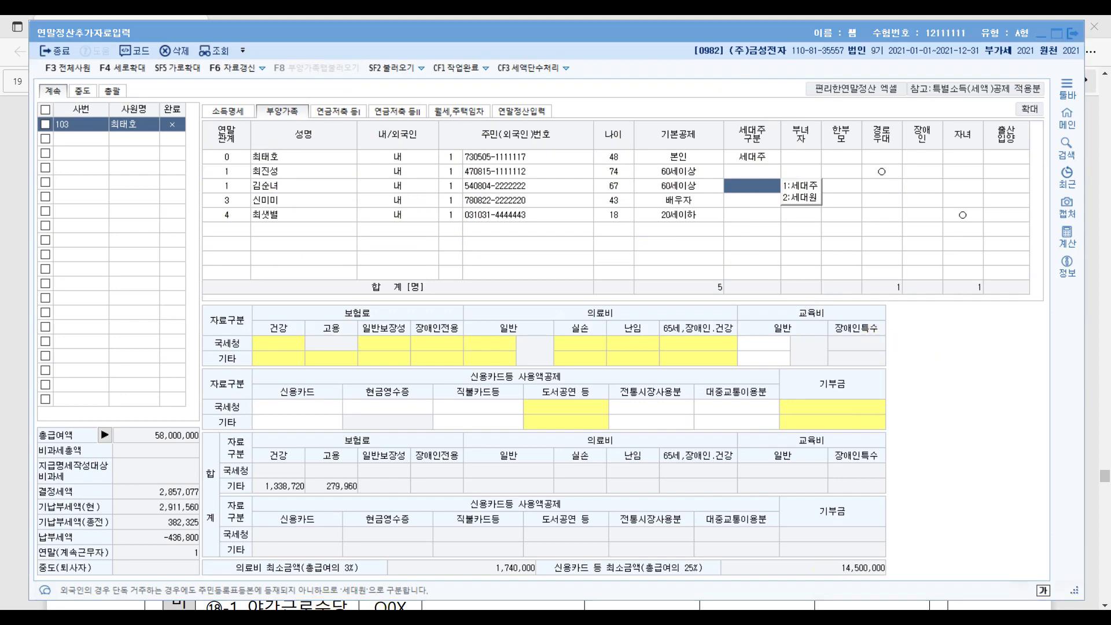
pyautogui.scroll(4, 828, 321)
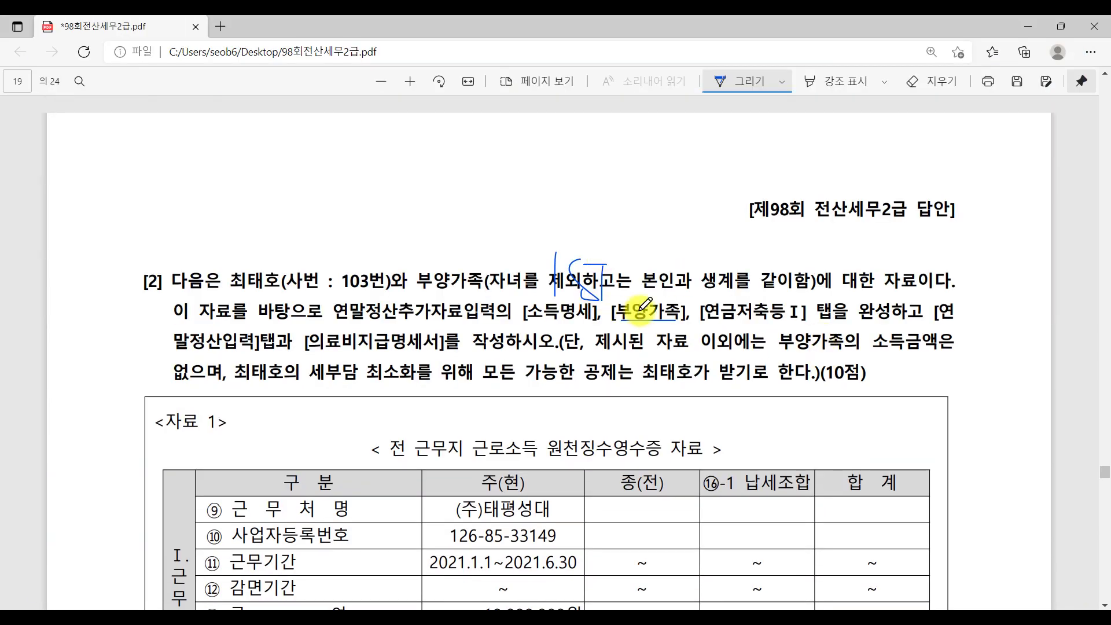
pyautogui.moveTo(648, 252)
pyautogui.mouseDown()
pyautogui.moveTo(657, 263)
pyautogui.moveTo(680, 249)
pyautogui.moveTo(681, 289)
pyautogui.mouseUp()
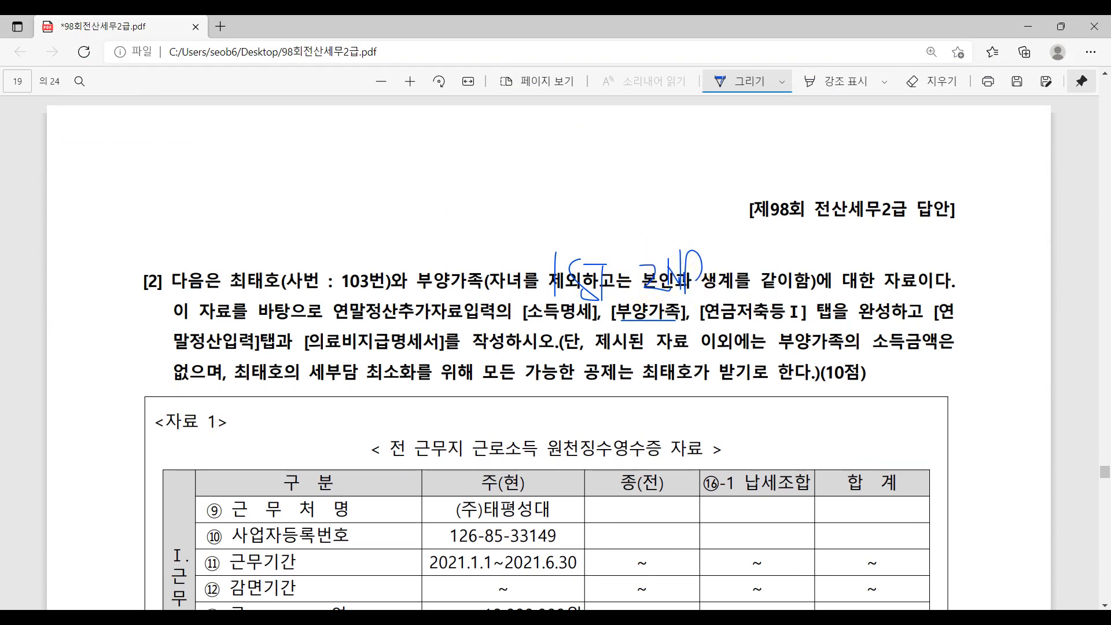
# Check the 기본공제 categories of the employee and the father.
pyautogui.hotkey('alt', 'Tab')
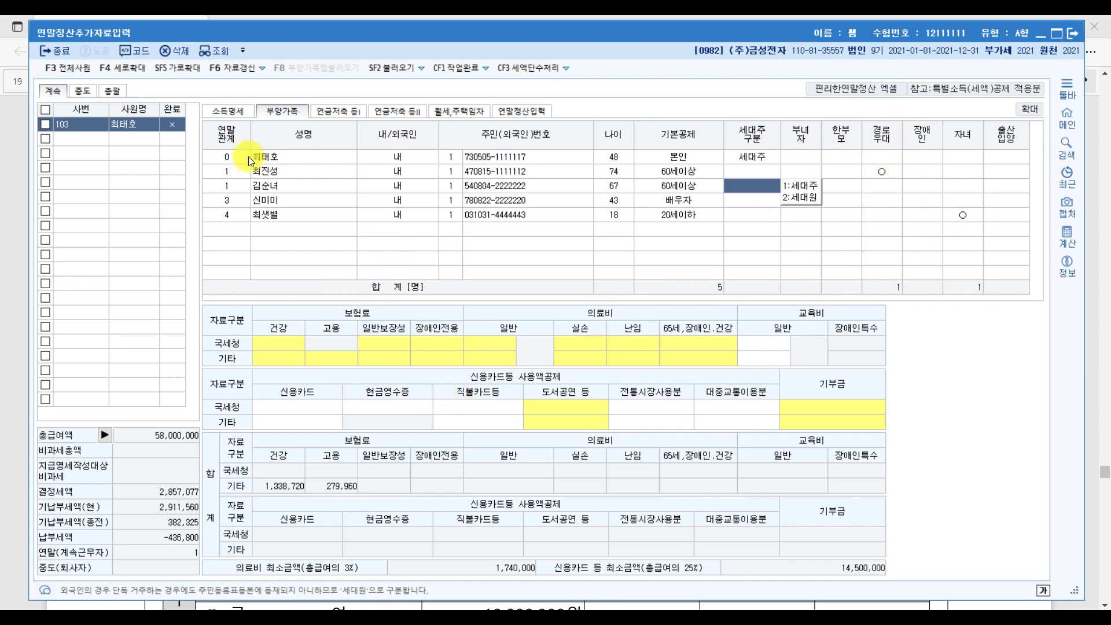
pyautogui.click(678, 160)
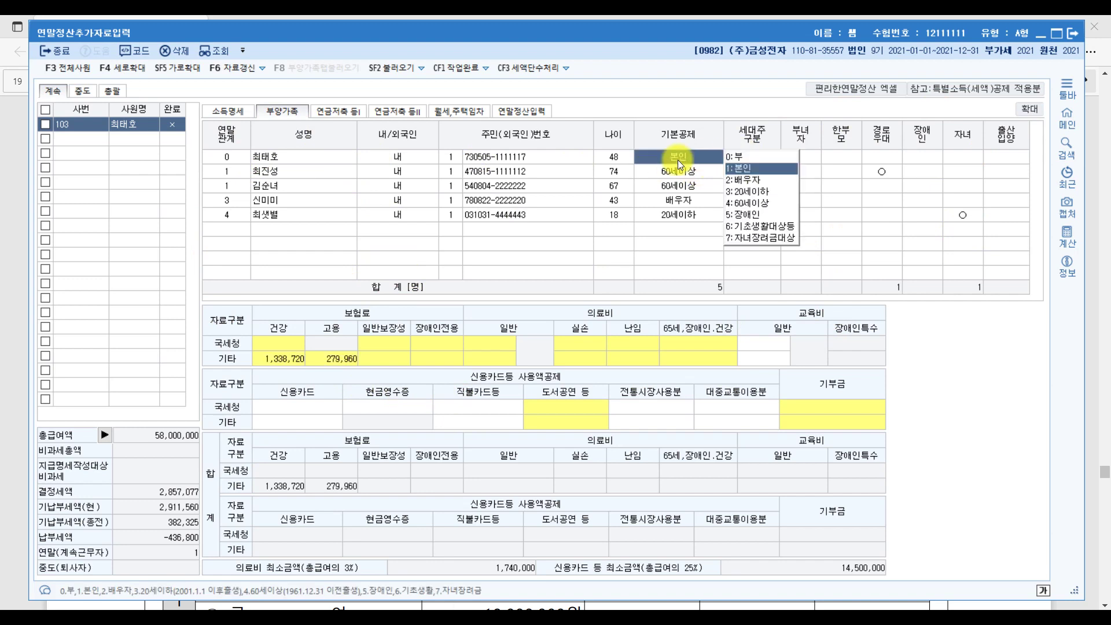
pyautogui.click(317, 171)
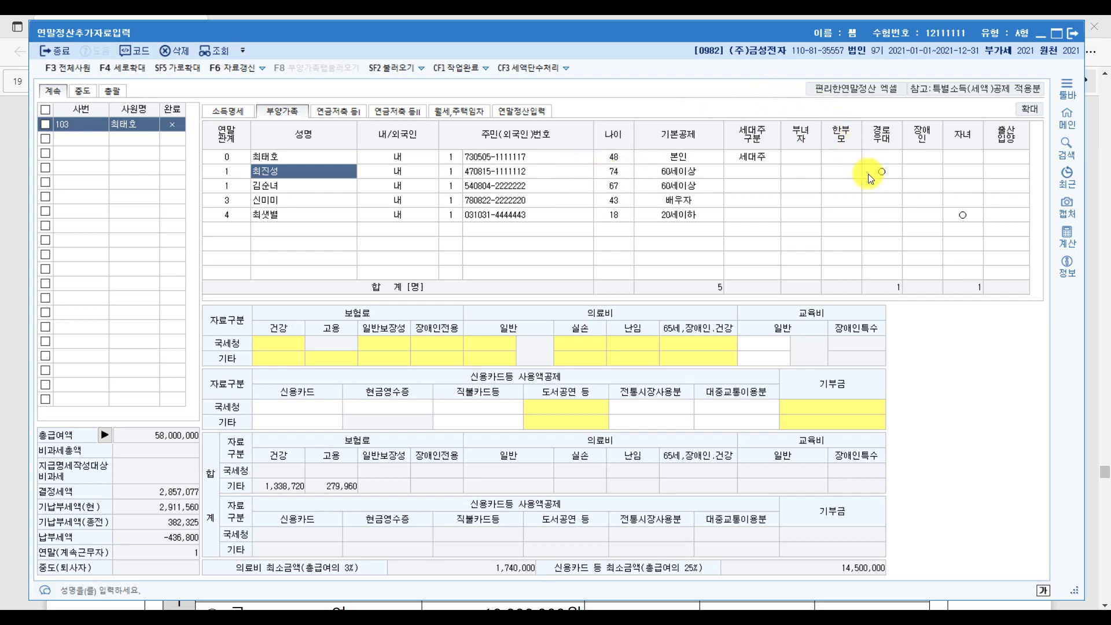
pyautogui.click(626, 170)
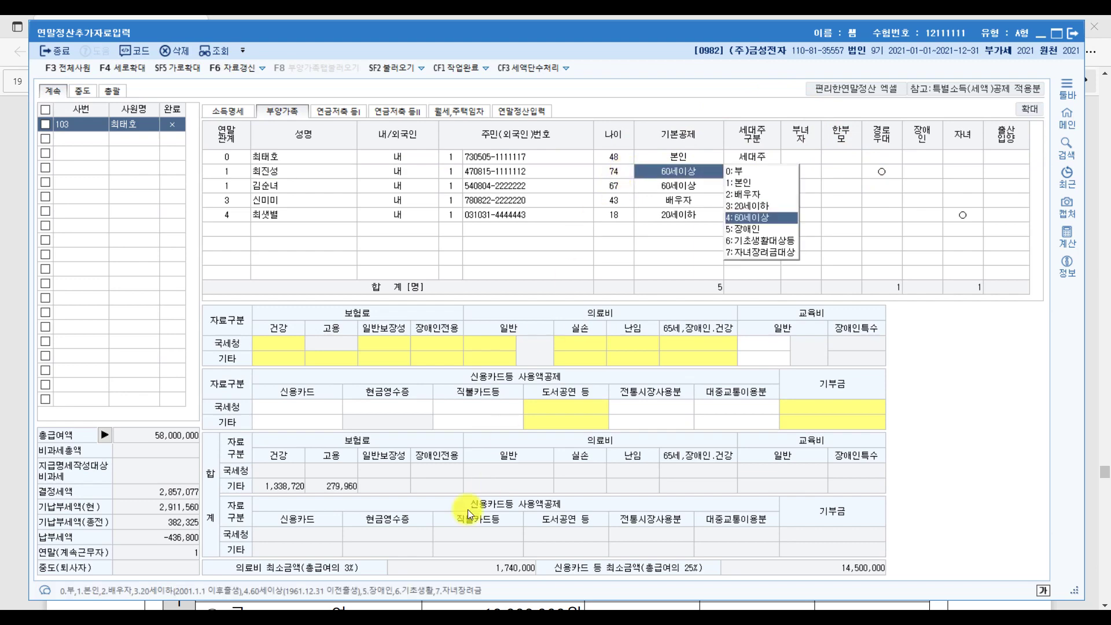
pyautogui.hotkey('alt', 'Tab')
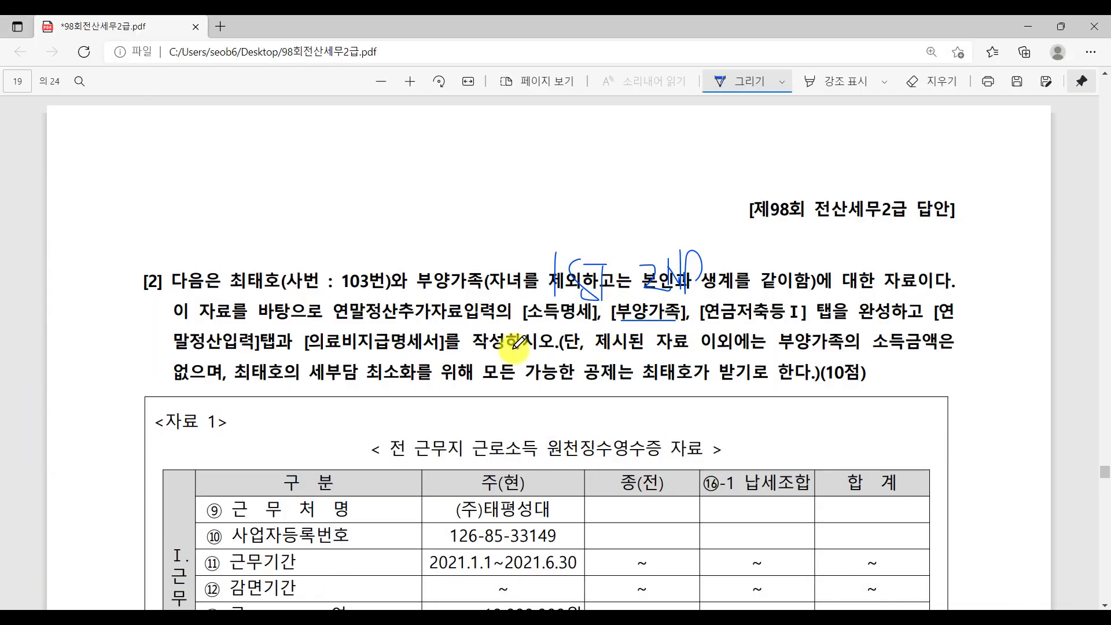
# Underline '제시된 자료 이외' and '소득금액은' in the question, then scroll to page 20's <자료 2>.
pyautogui.moveTo(596, 351); pyautogui.dragTo(741, 351)
pyautogui.moveTo(874, 351); pyautogui.dragTo(943, 351)
pyautogui.moveTo(181, 382); pyautogui.dragTo(248, 382)
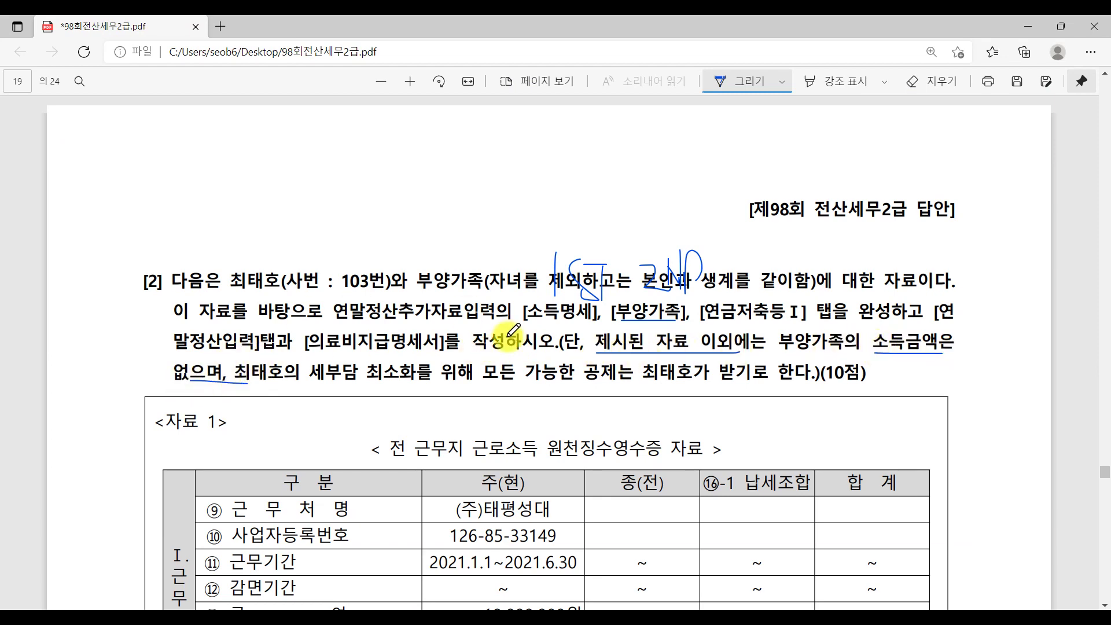
pyautogui.scroll(-14, 514, 332)
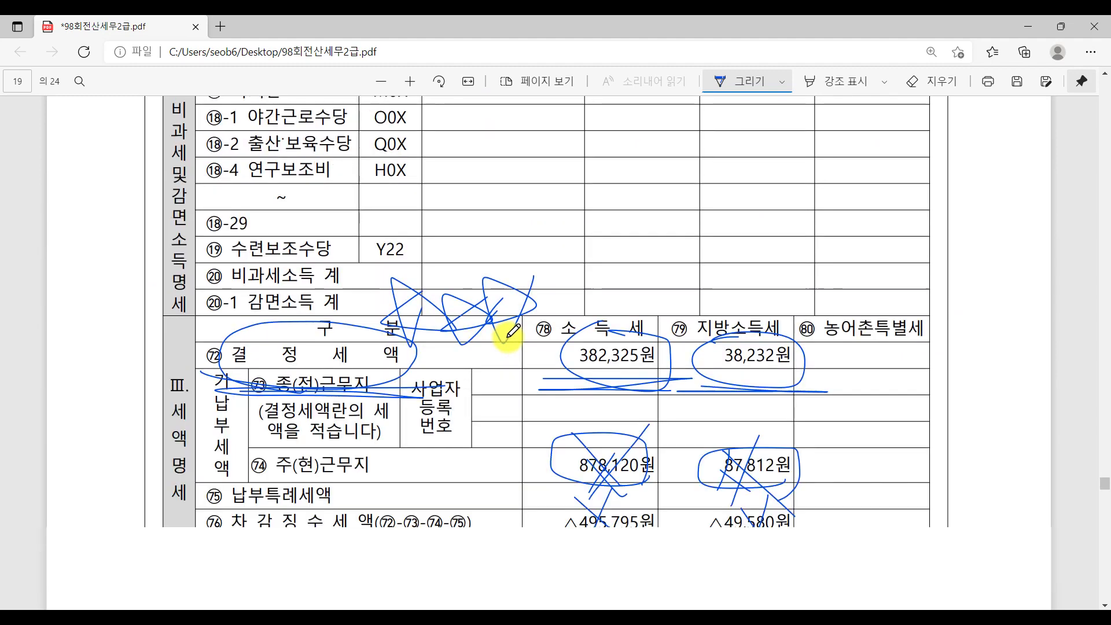
pyautogui.scroll(-5, 510, 337)
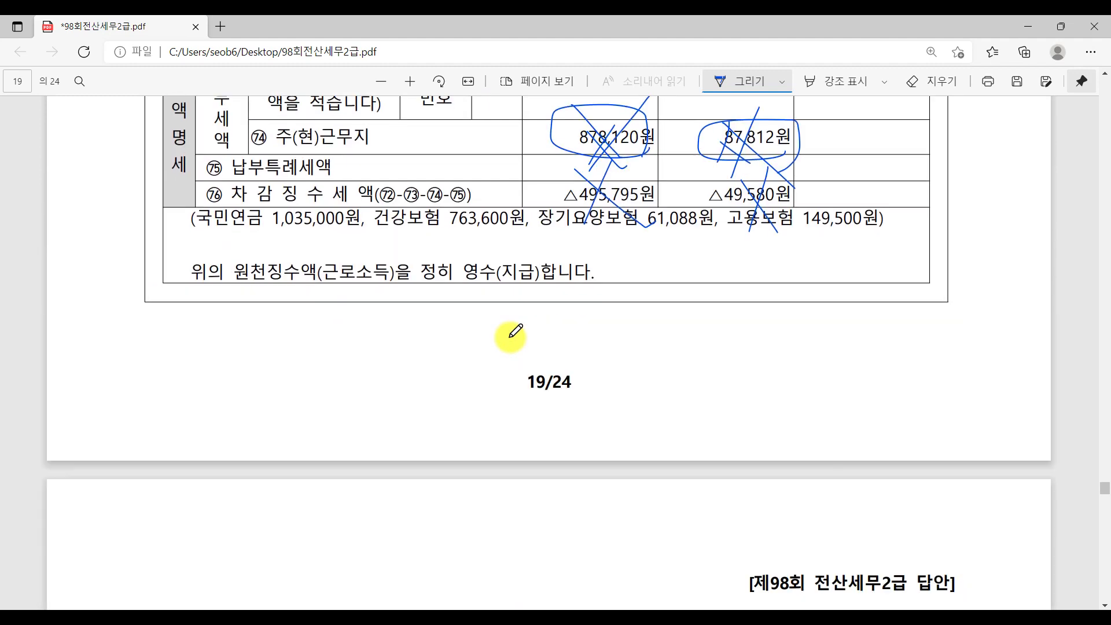
pyautogui.scroll(-10, 510, 336)
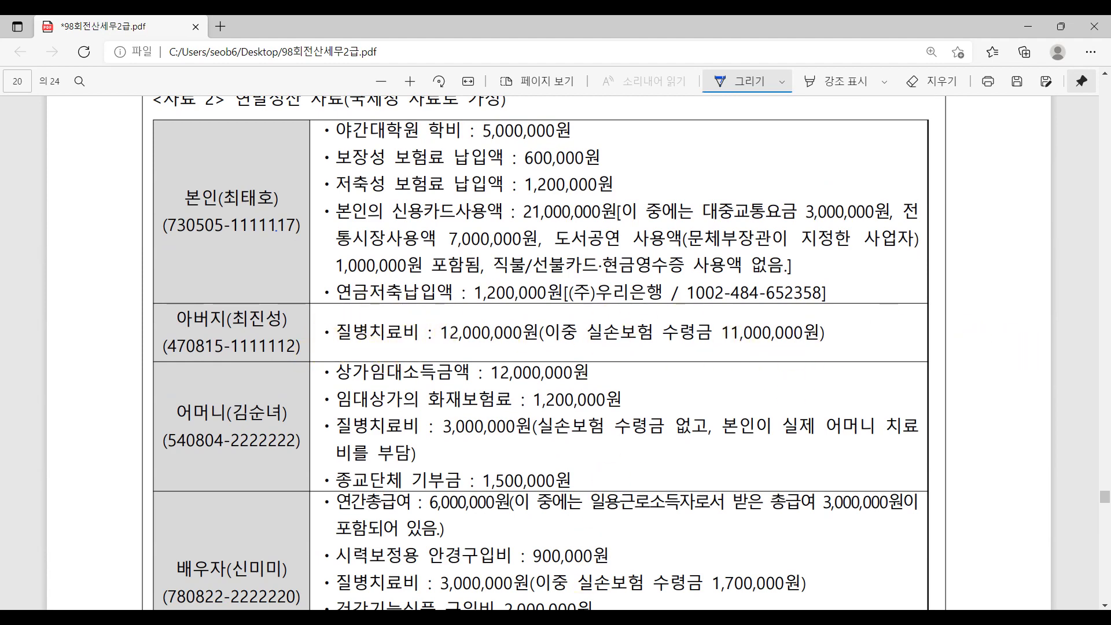
pyautogui.hotkey('alt', 'Tab')
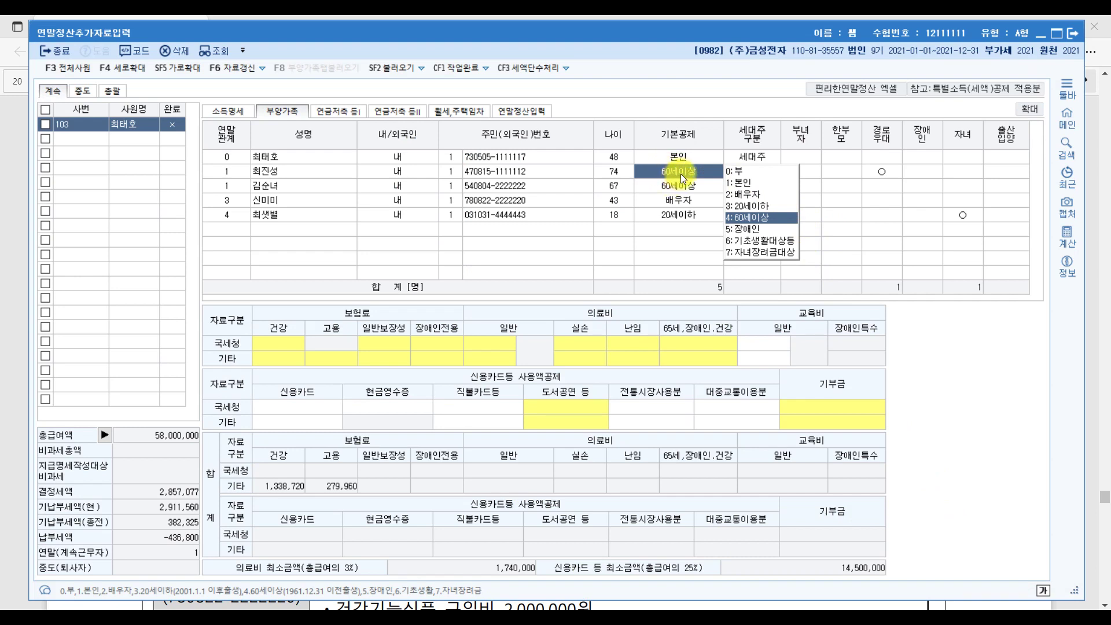
# Keep the father at 60세이상 and underline the mother's 12,000,000원 rental income in the PDF.
pyautogui.click(758, 218)
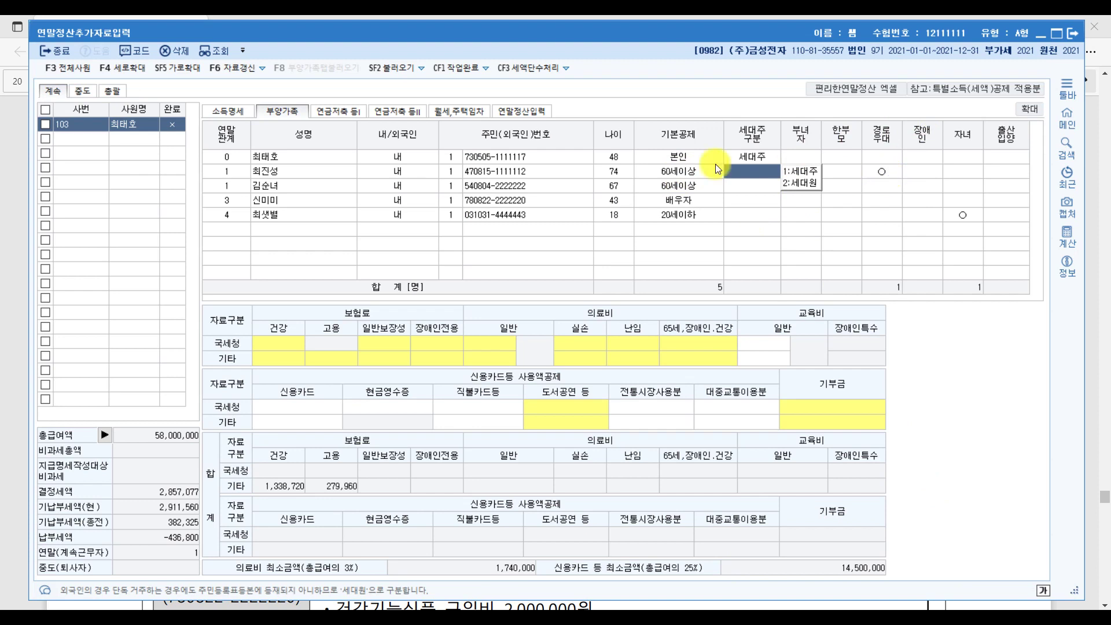
pyautogui.click(310, 185)
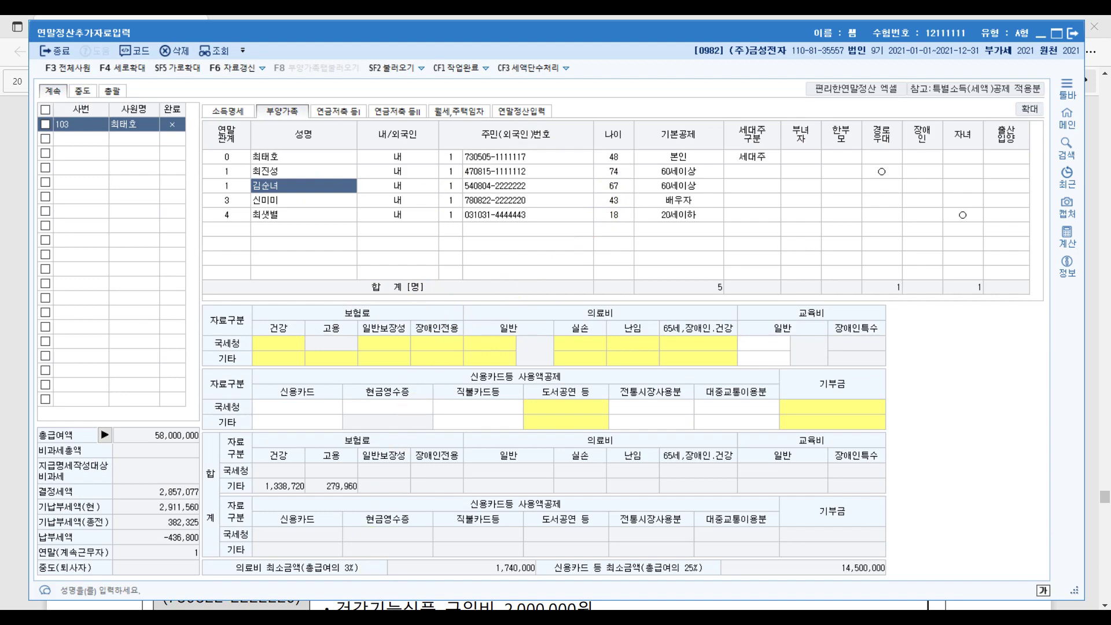
pyautogui.hotkey('alt', 'Tab')
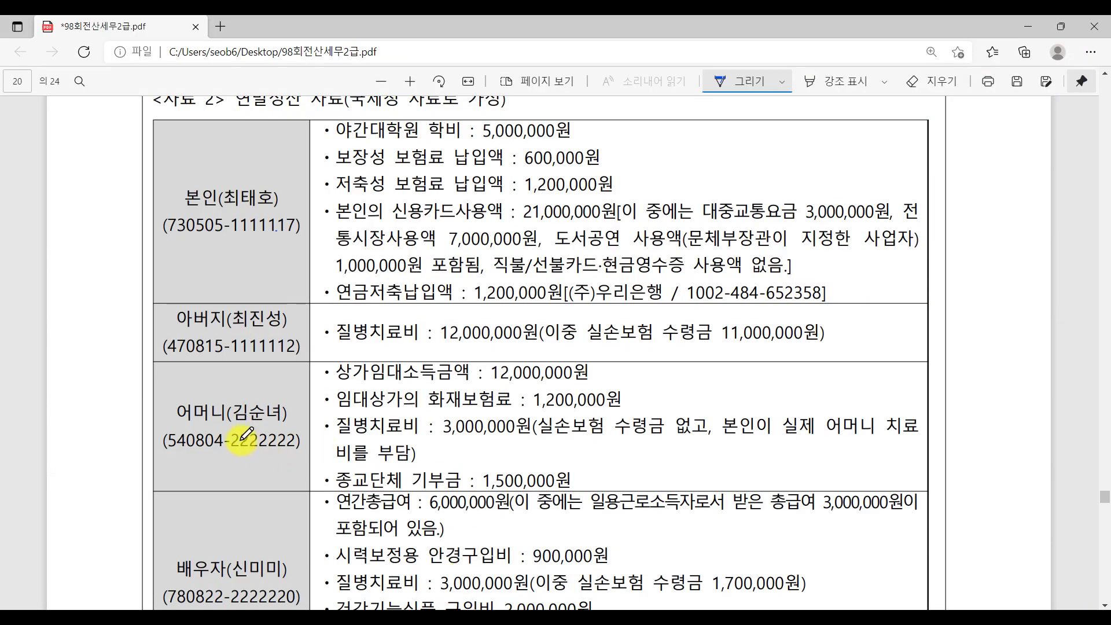
pyautogui.moveTo(337, 379); pyautogui.dragTo(602, 371)
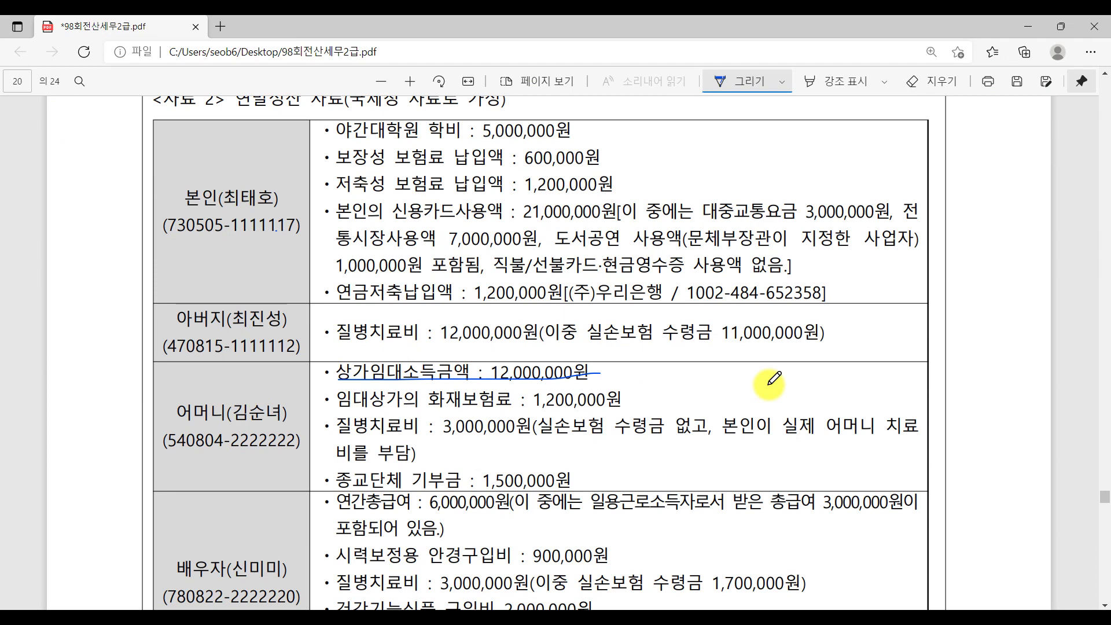
# Set the mother's basic deduction to 0:부.
pyautogui.hotkey('alt', 'Tab')
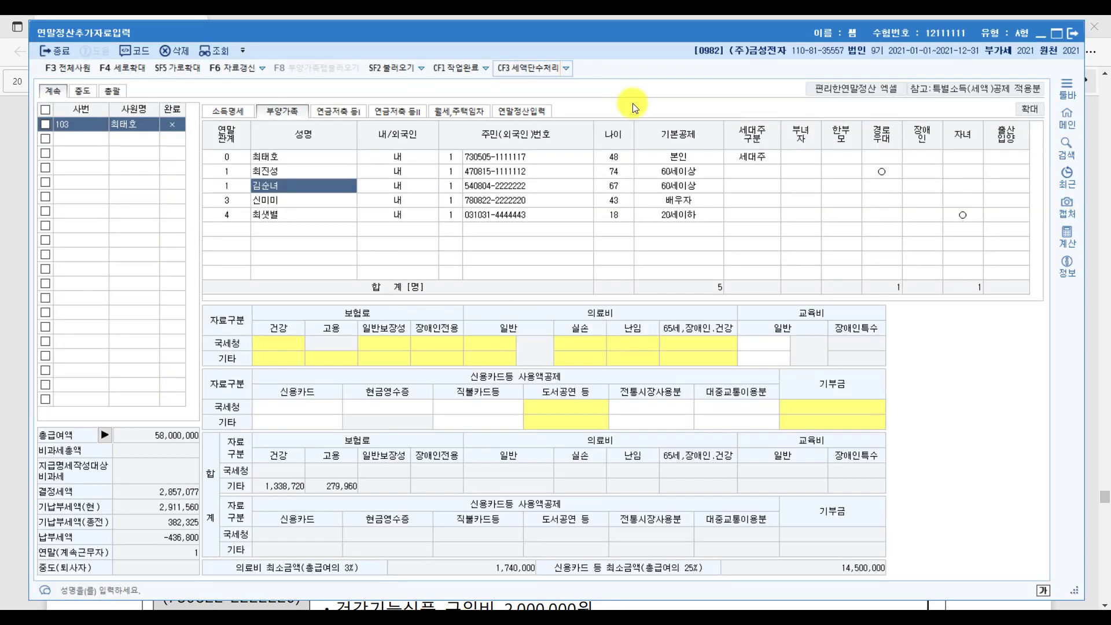
pyautogui.click(686, 185)
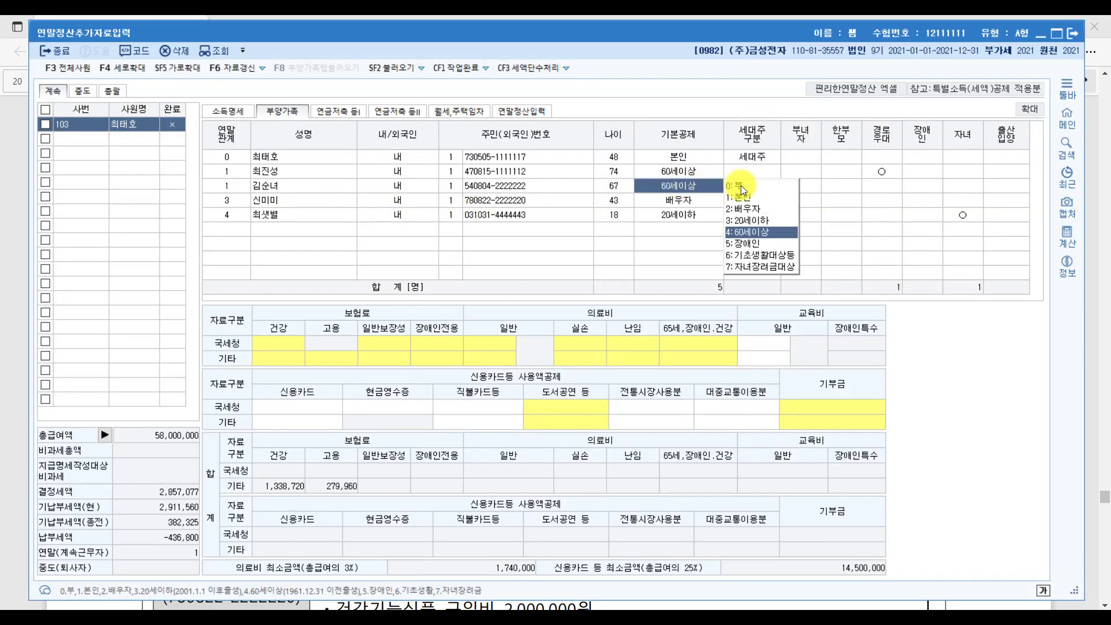
pyautogui.press('Return')
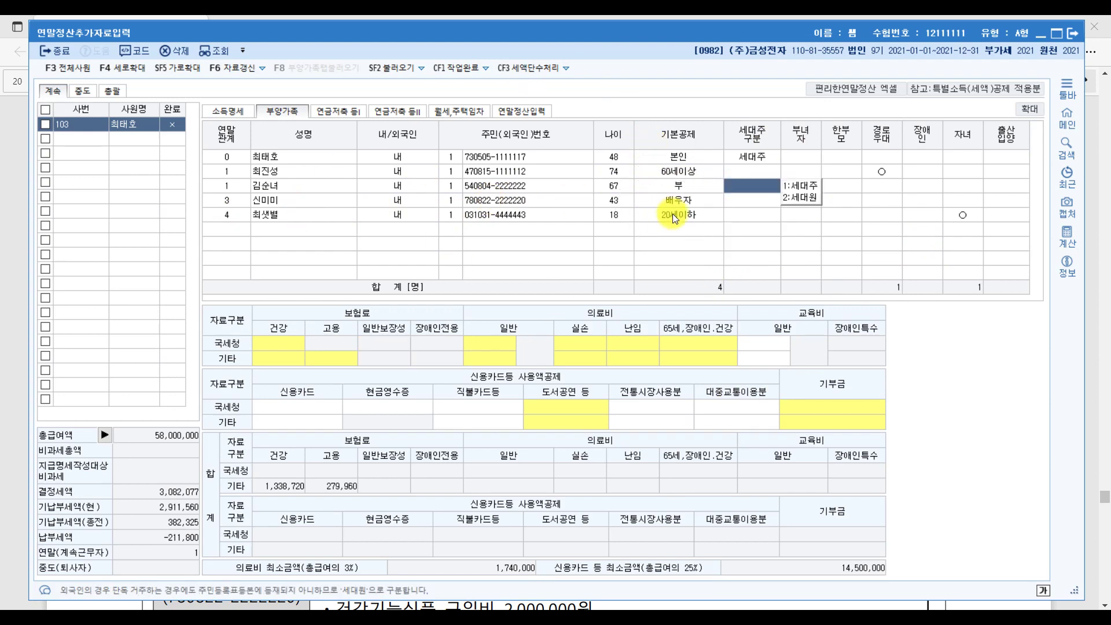
pyautogui.hotkey('alt', 'Tab')
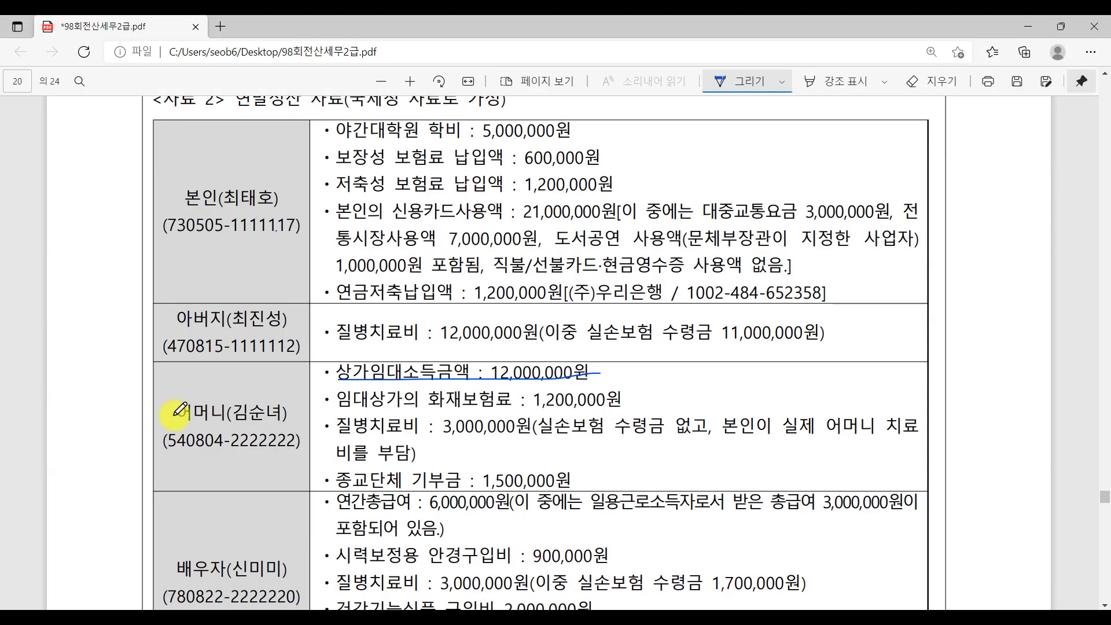
# In the spouse row, underline 일용근로소득자로서 and 6,000,000 and strike out the 3,000,000 day-labour wages.
pyautogui.scroll(-3, 227, 473)
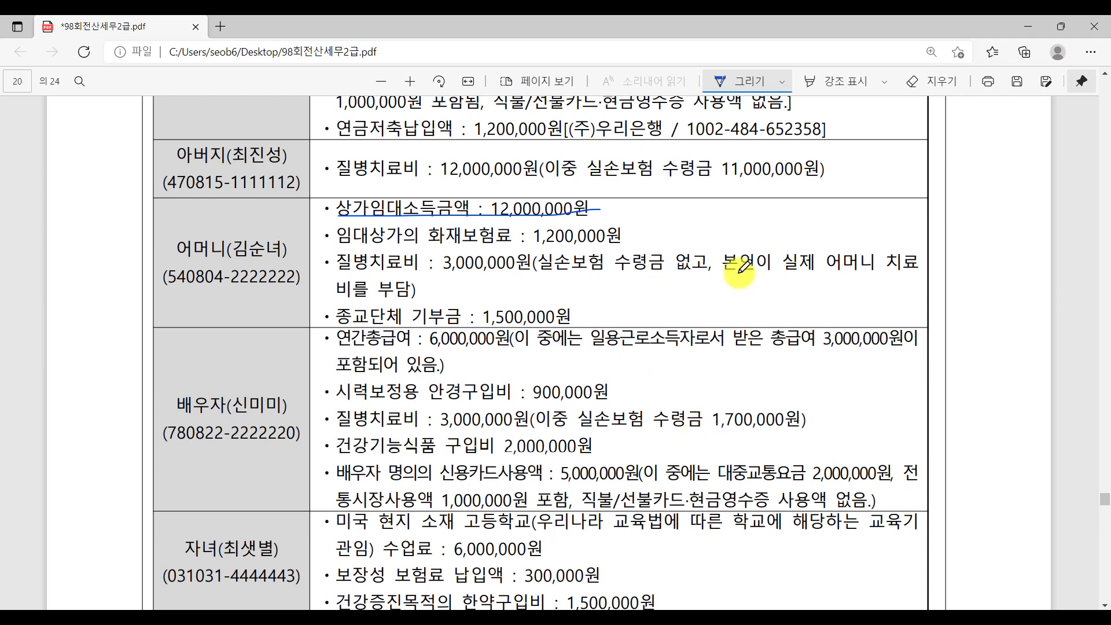
pyautogui.moveTo(588, 350); pyautogui.dragTo(717, 351)
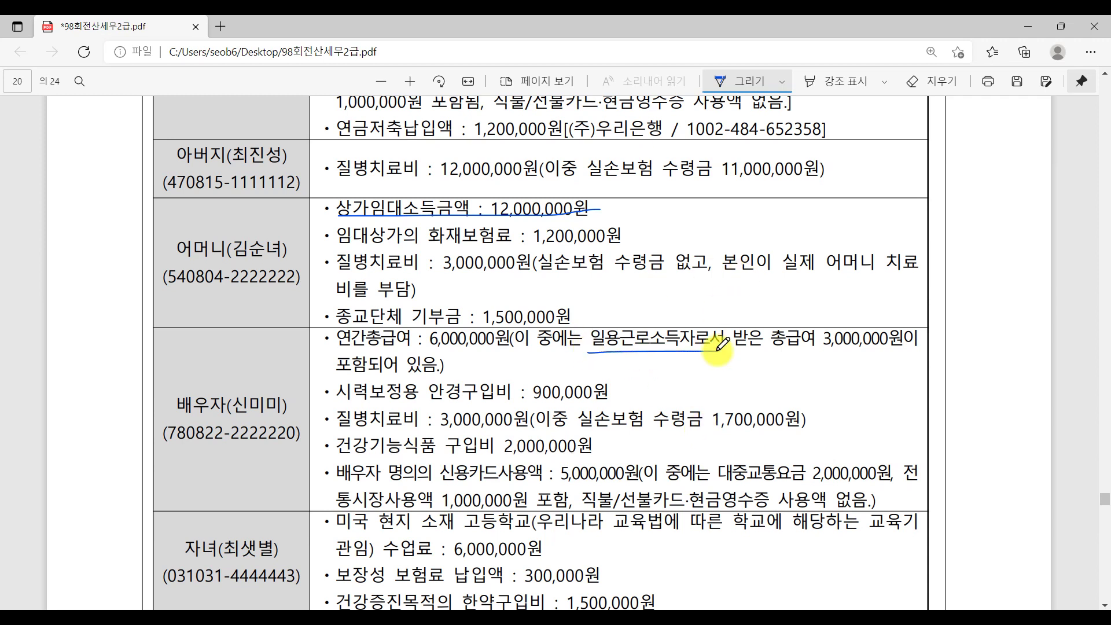
pyautogui.moveTo(813, 357); pyautogui.dragTo(923, 358)
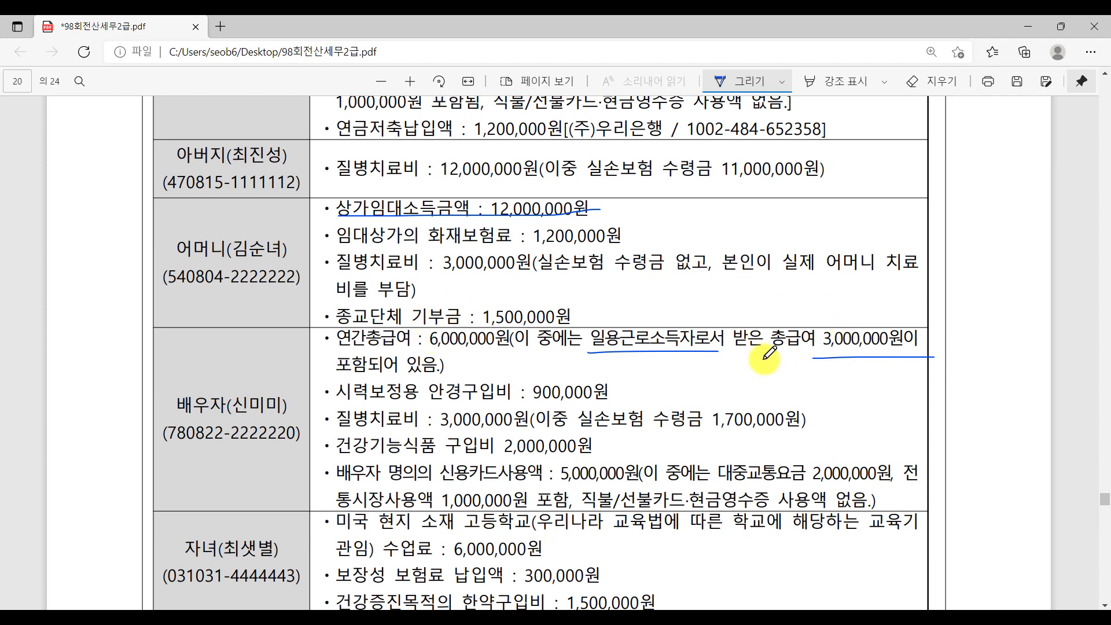
pyautogui.moveTo(449, 317); pyautogui.dragTo(477, 349)
pyautogui.moveTo(812, 322); pyautogui.dragTo(886, 357)
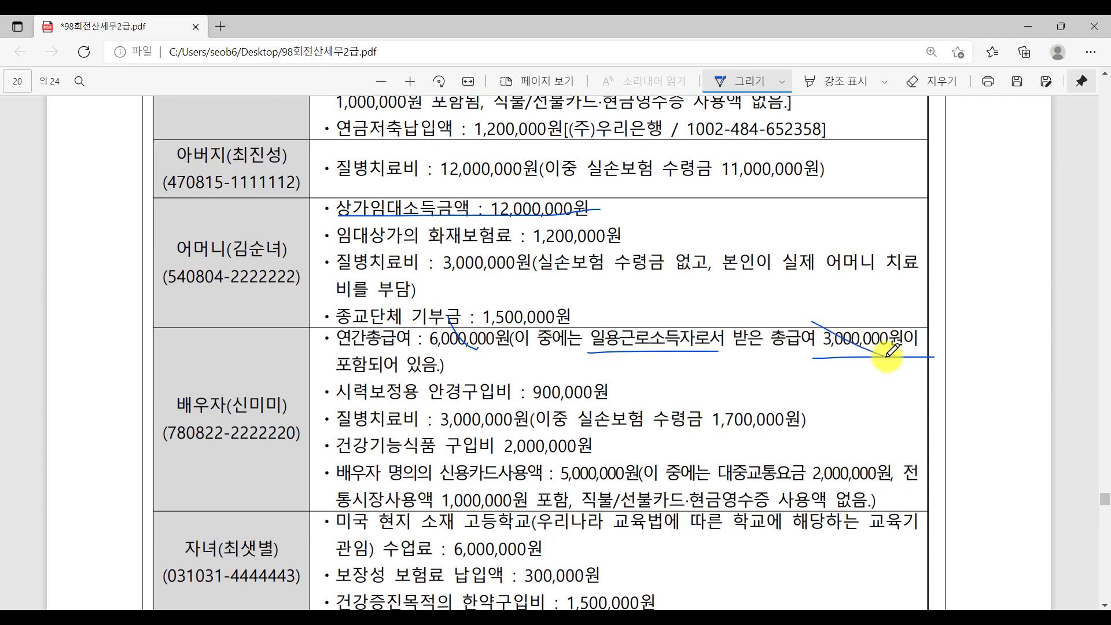
pyautogui.moveTo(492, 362)
pyautogui.mouseDown()
pyautogui.moveTo(514, 347)
pyautogui.moveTo(515, 379)
pyautogui.moveTo(546, 370)
pyautogui.moveTo(560, 352)
pyautogui.moveTo(526, 381)
pyautogui.moveTo(607, 368)
pyautogui.mouseUp()
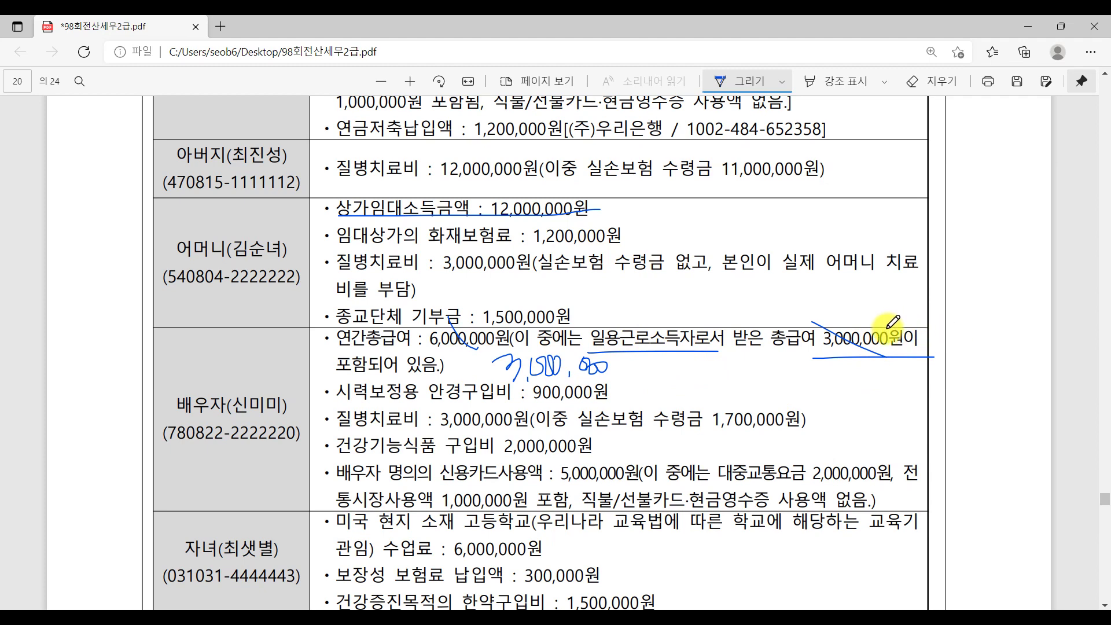
pyautogui.click(520, 608)
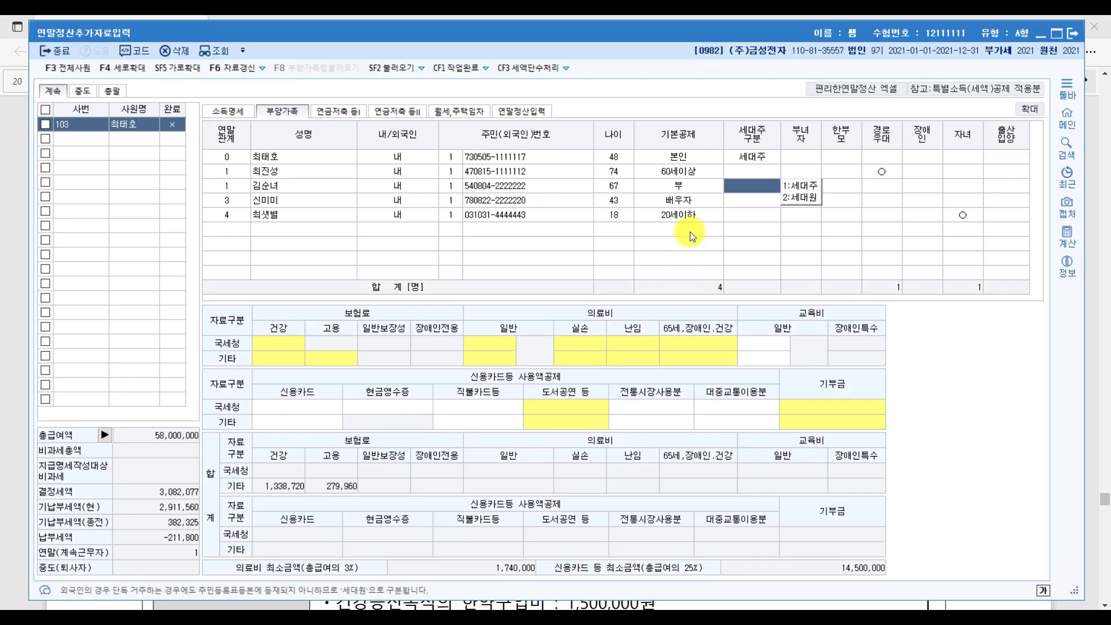
# Keep the spouse's basic deduction as 2:배우자 after checking the code list.
pyautogui.click(689, 203)
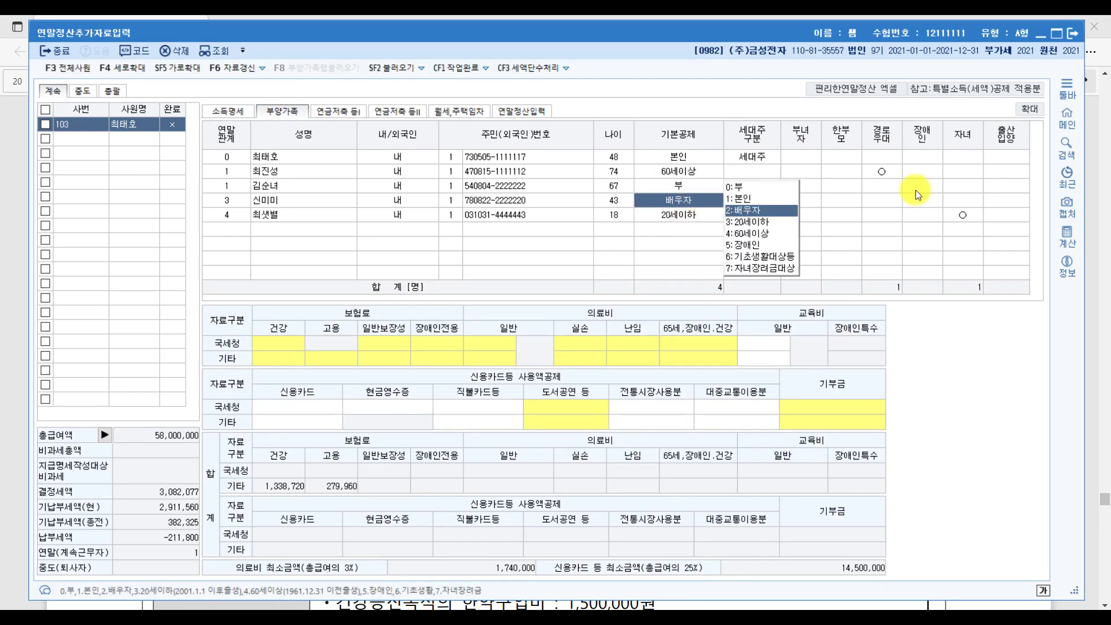
pyautogui.click(1009, 202)
pyautogui.click(679, 199)
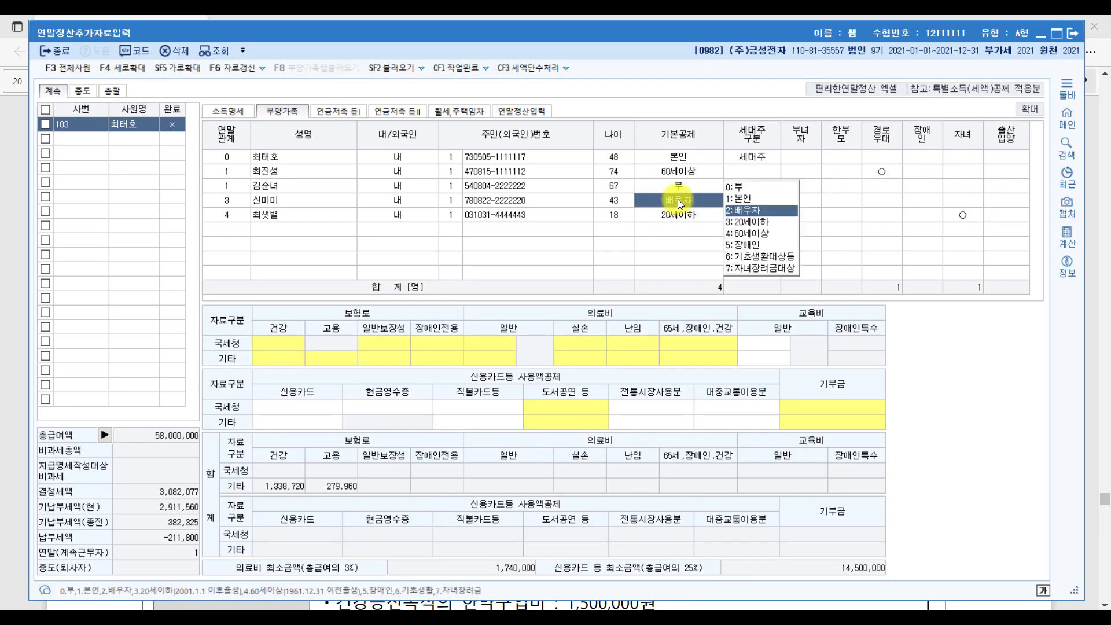
pyautogui.click(259, 216)
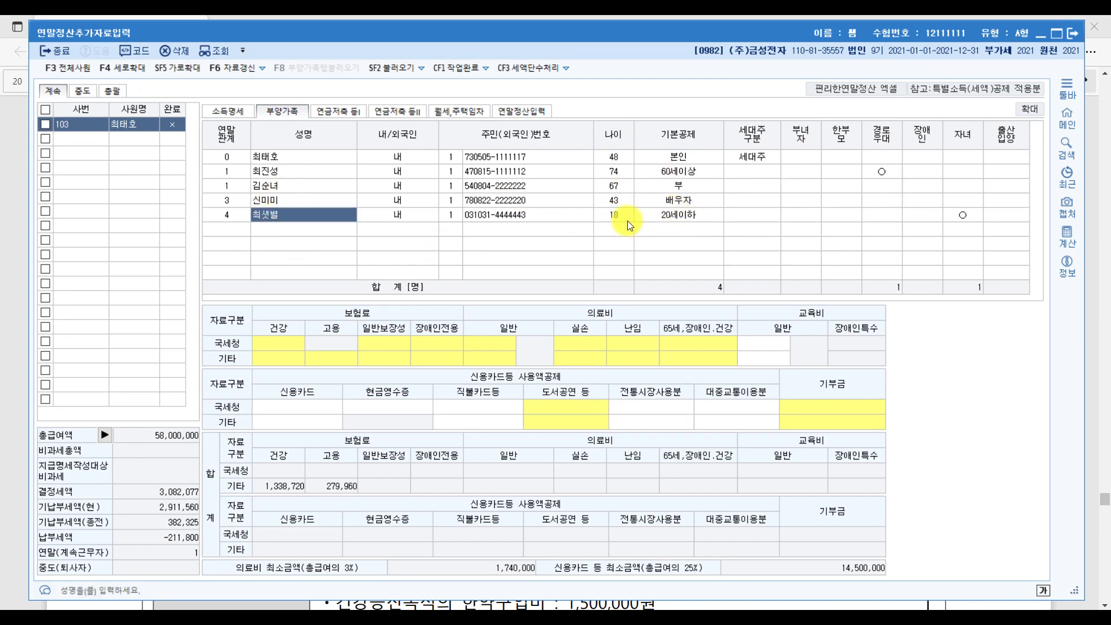
pyautogui.click(452, 603)
pyautogui.scroll(-5, 498, 428)
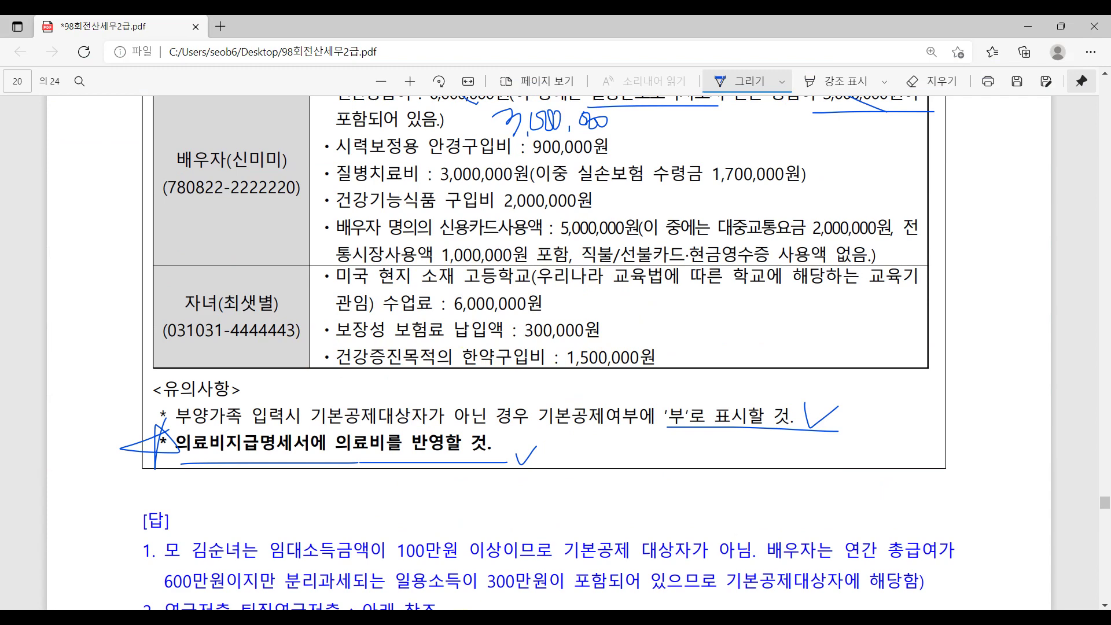
# Underline the [소득명세] and [부양가족] tab names in question [2].
pyautogui.hotkey('alt', 'Tab')
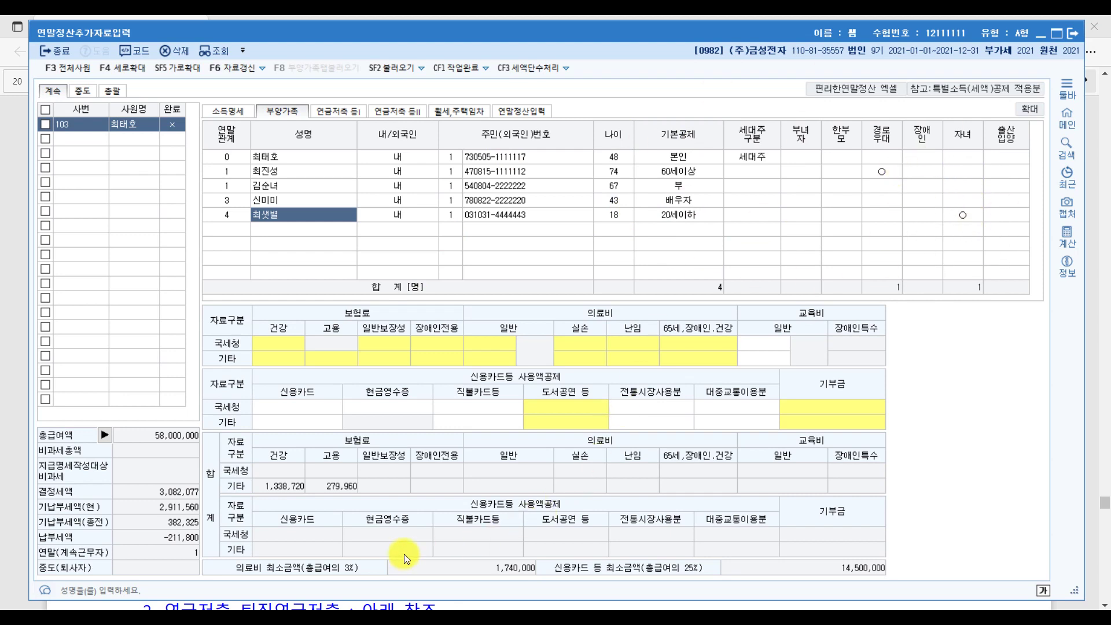
pyautogui.click(342, 604)
pyautogui.scroll(15, 746, 495)
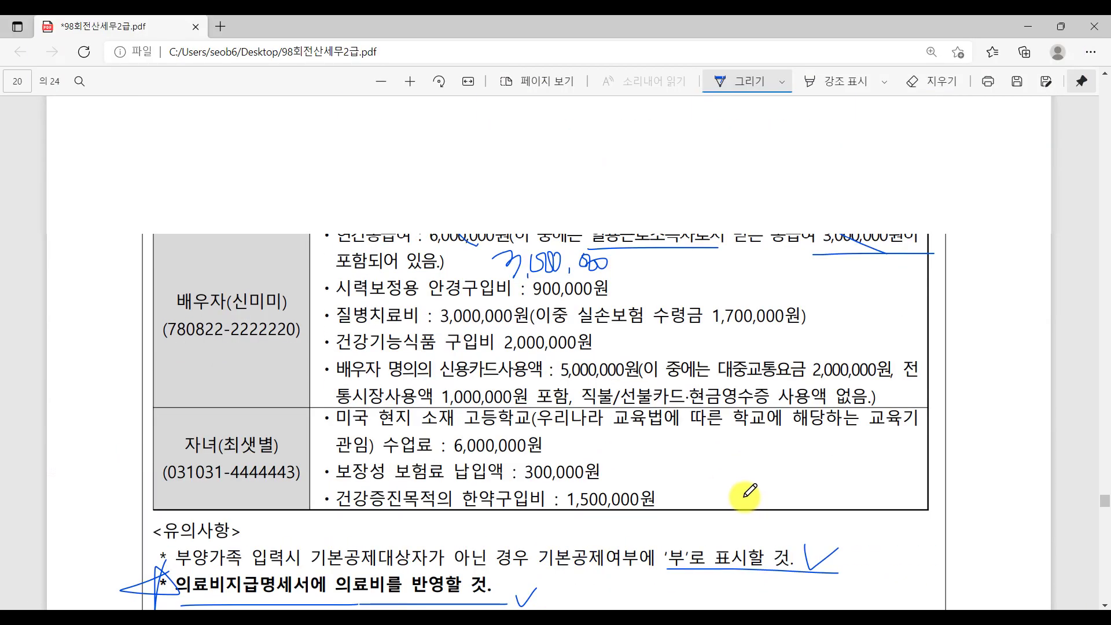
pyautogui.scroll(15, 746, 495)
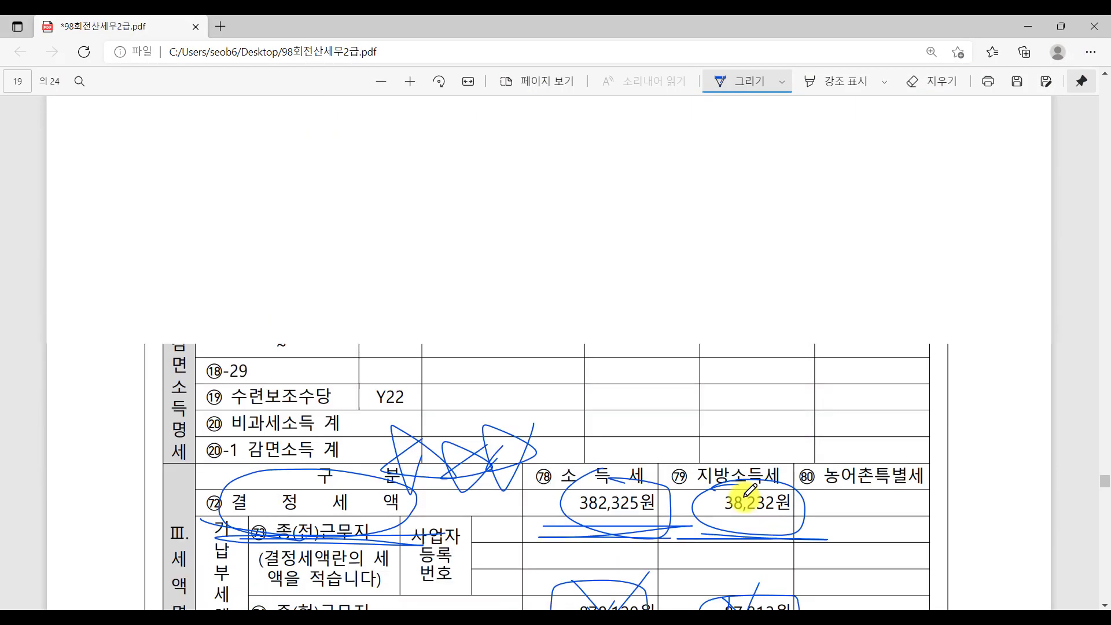
pyautogui.scroll(3, 746, 494)
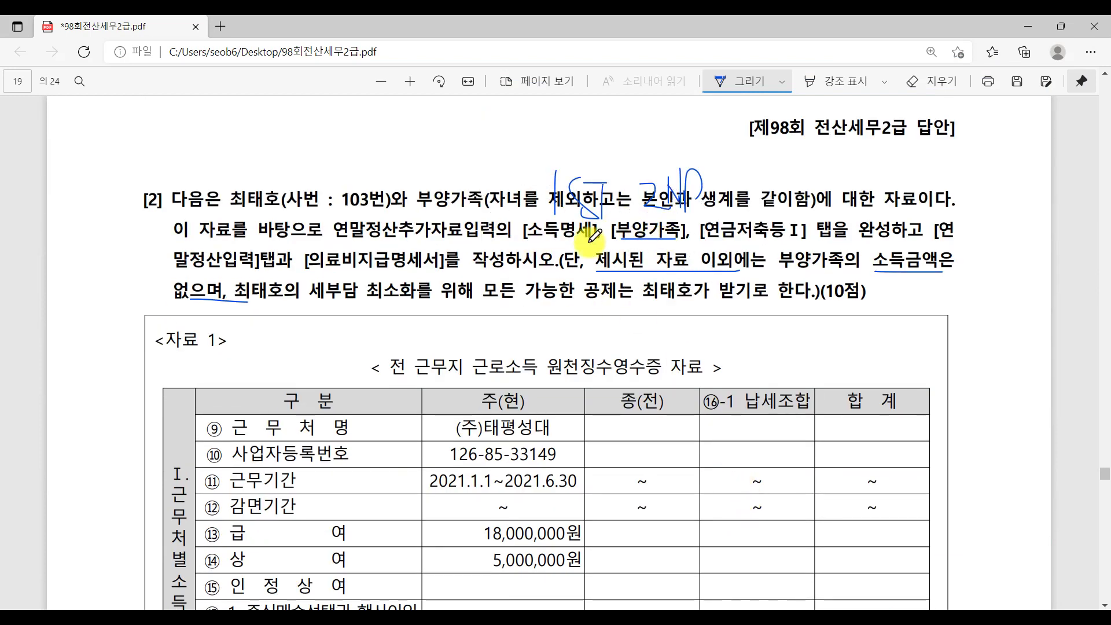
pyautogui.moveTo(520, 248); pyautogui.dragTo(708, 247)
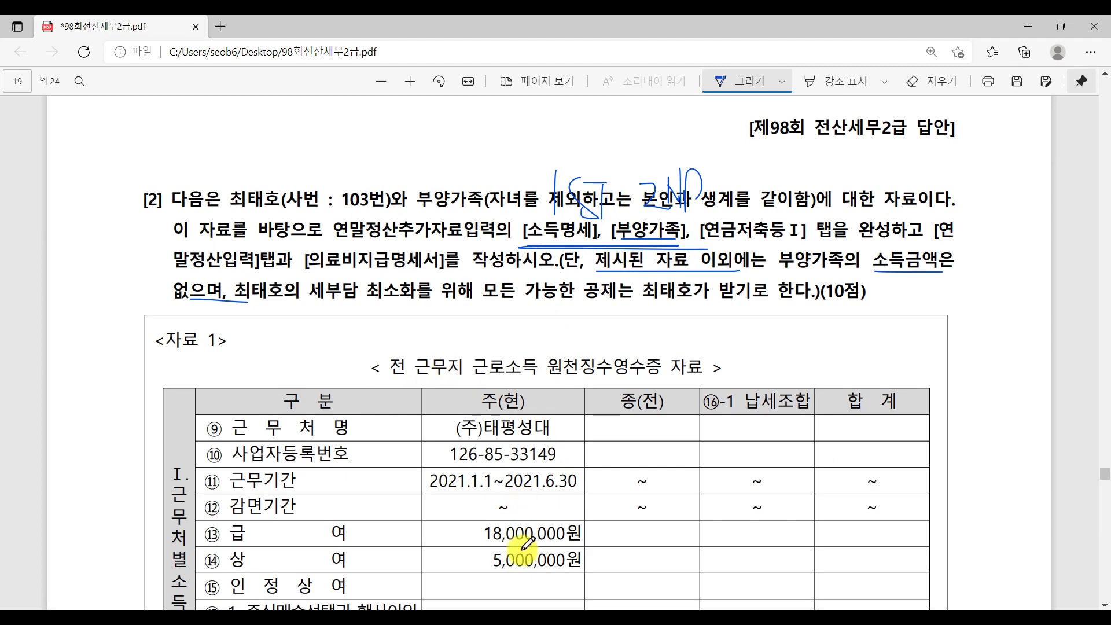
# Compare the 연말정산입력 and 소득명세 tabs, confirming 58,000,000 total pay and -211,800 차감징수세액.
pyautogui.hotkey('alt', 'Tab')
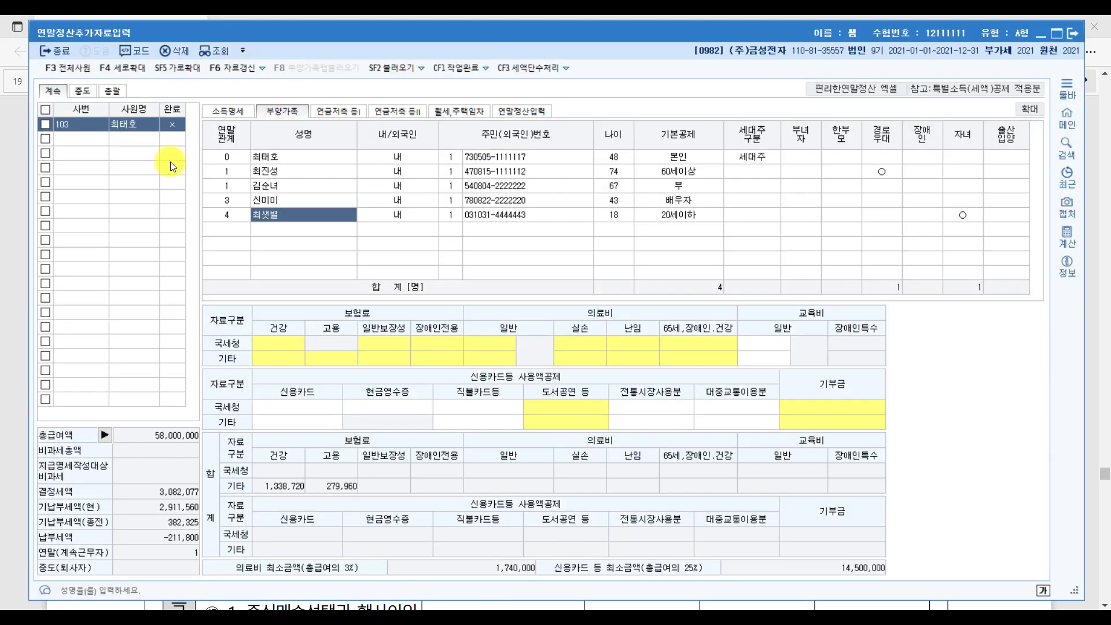
pyautogui.click(524, 110)
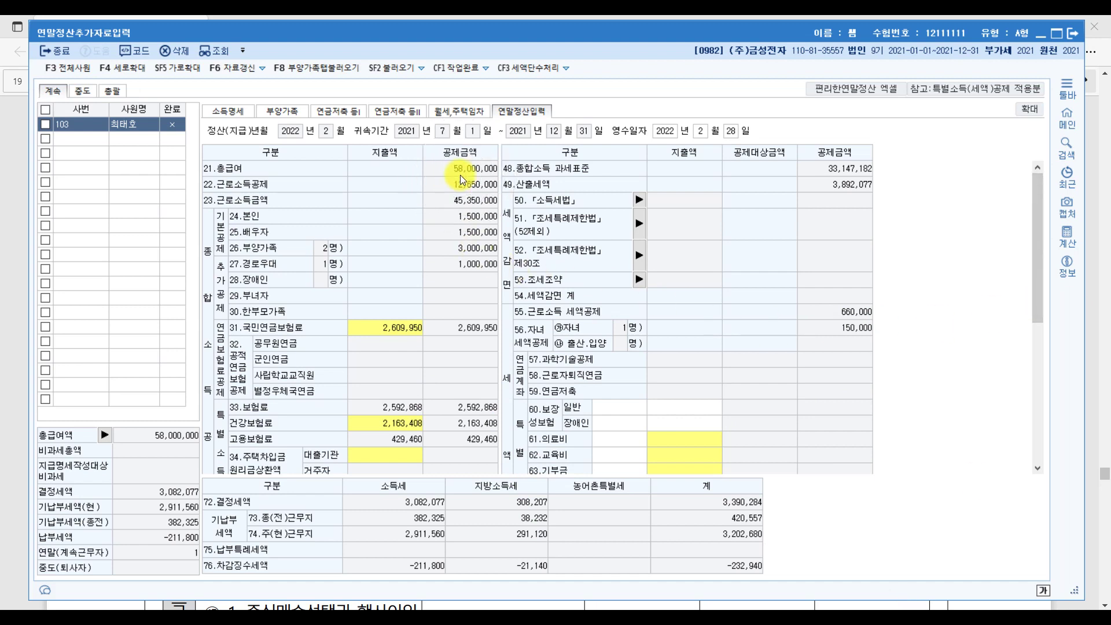
pyautogui.click(228, 112)
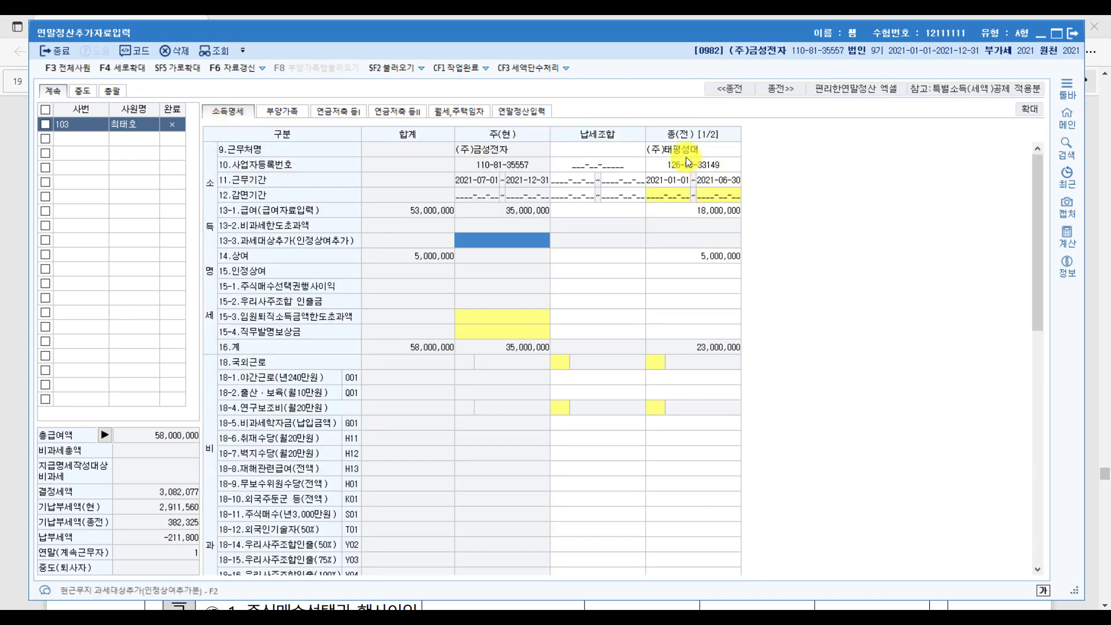
pyautogui.click(536, 112)
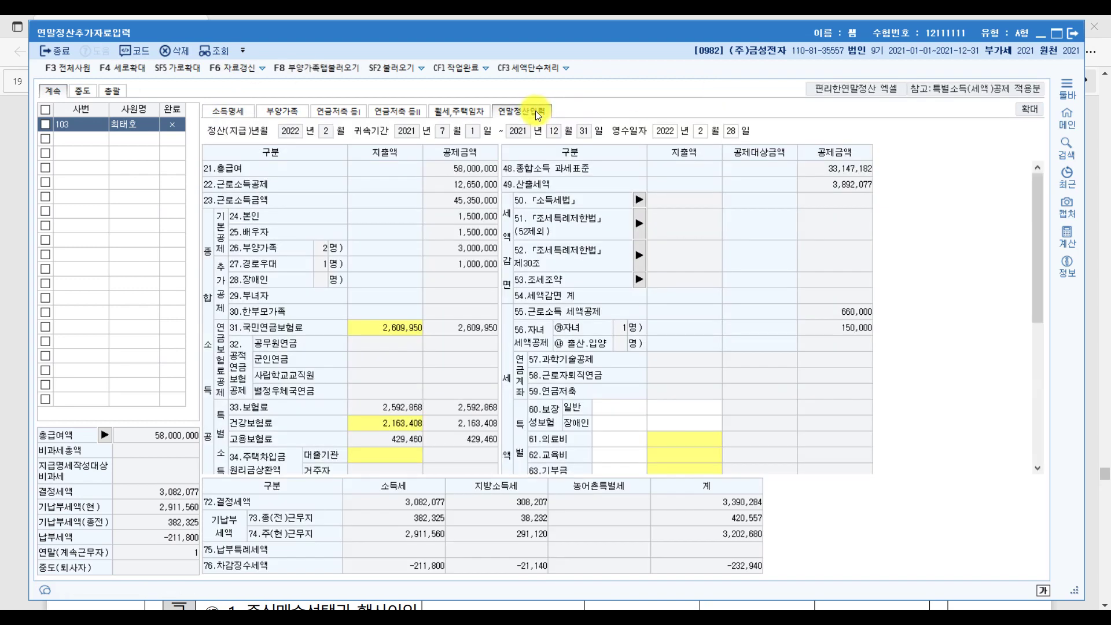
pyautogui.click(283, 172)
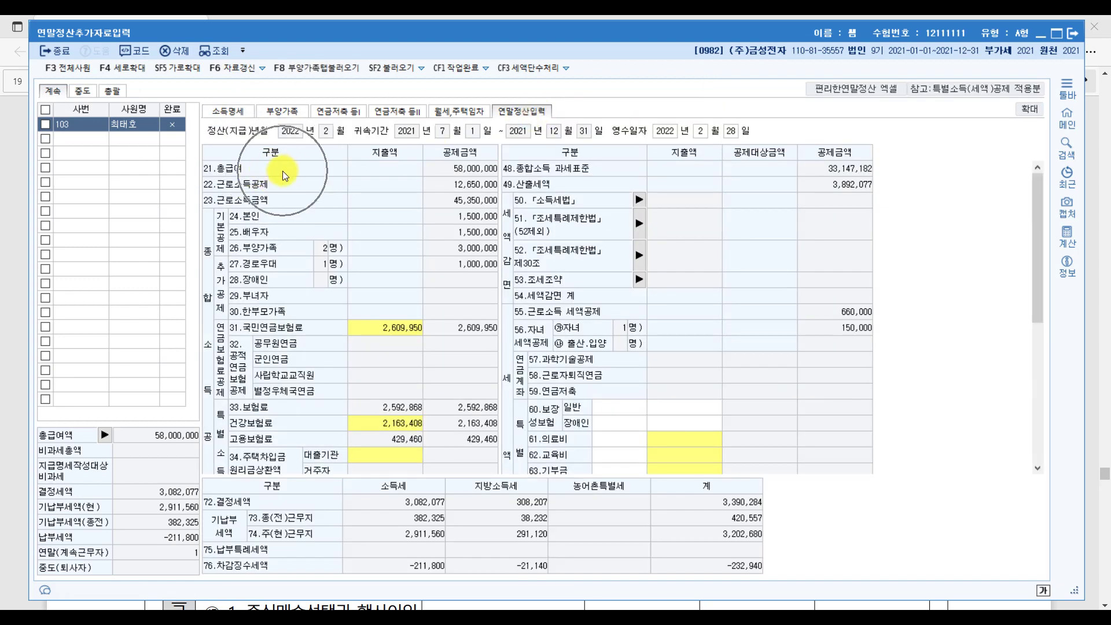
pyautogui.click(476, 174)
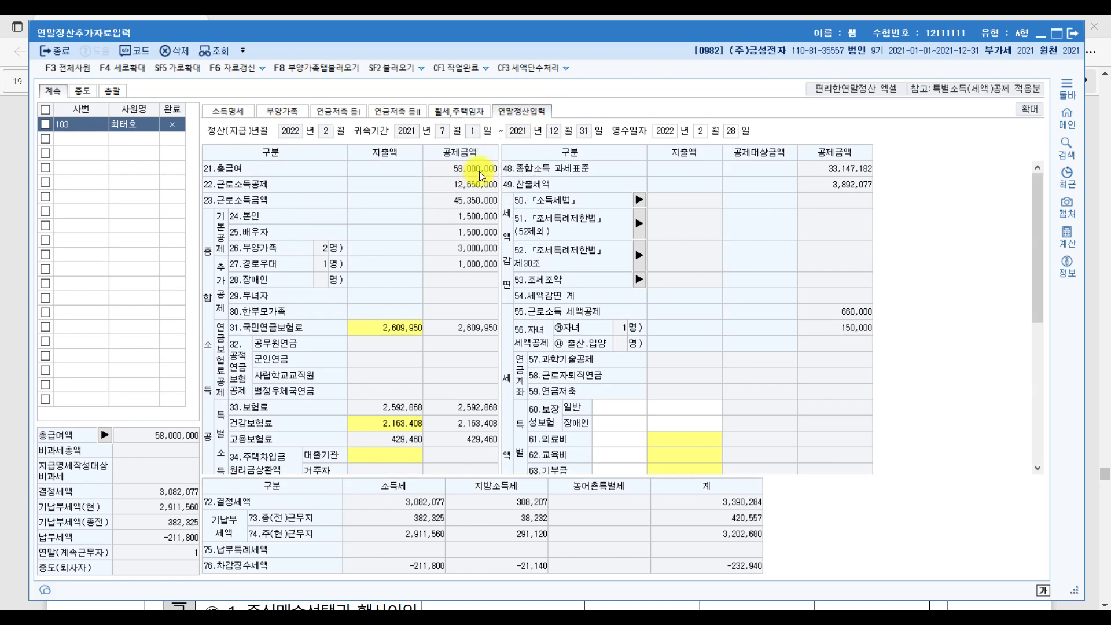
pyautogui.click(233, 110)
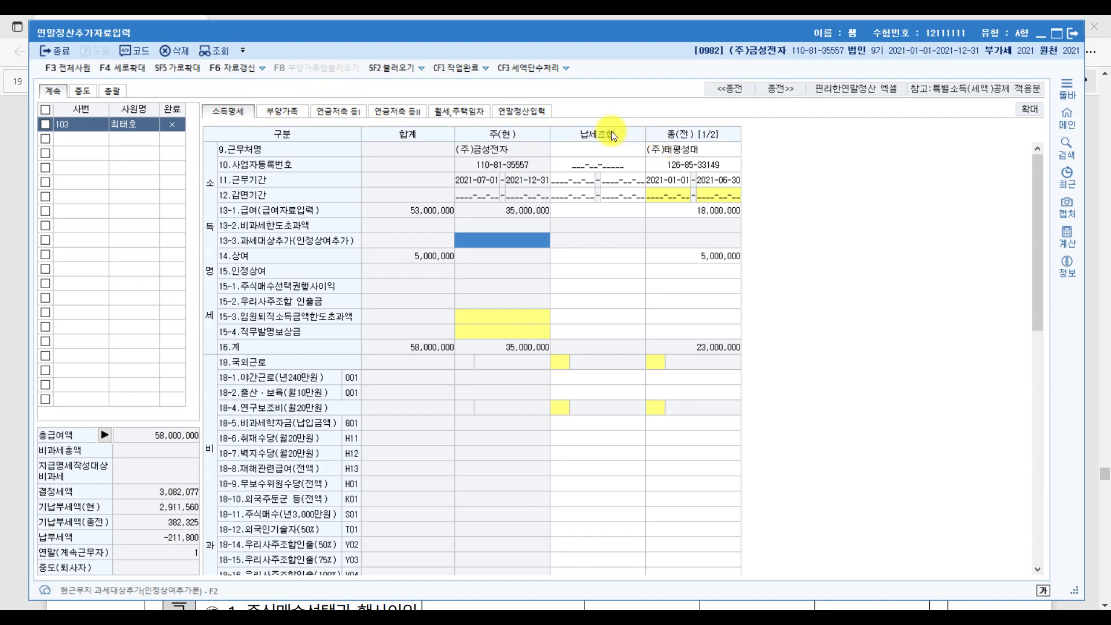
pyautogui.click(535, 112)
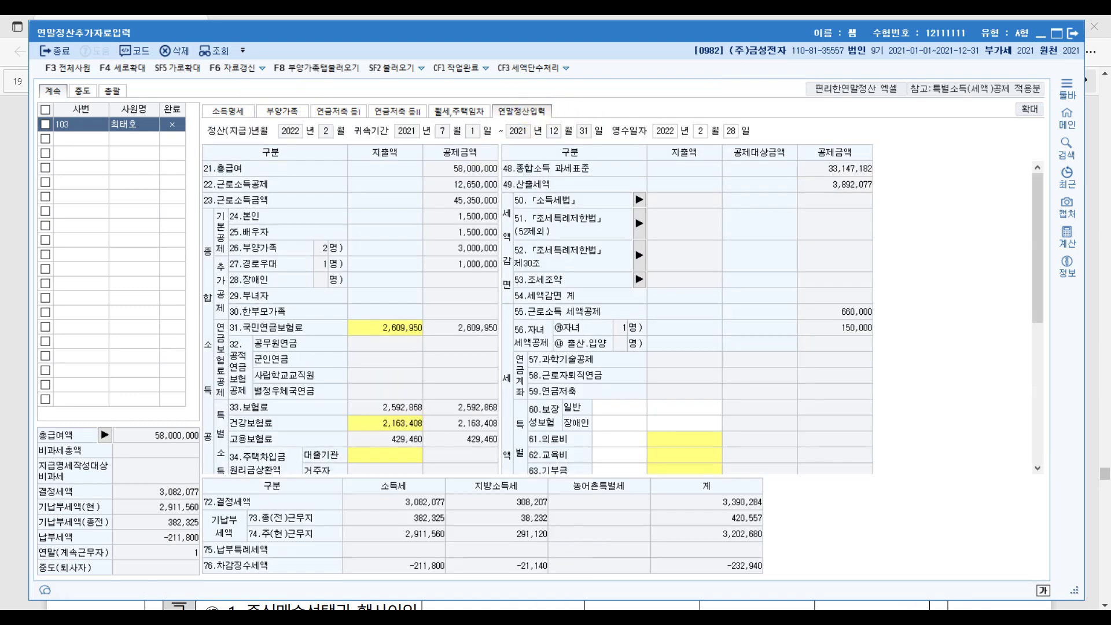
pyautogui.hotkey('alt', 'Tab')
pyautogui.scroll(-10, 495, 483)
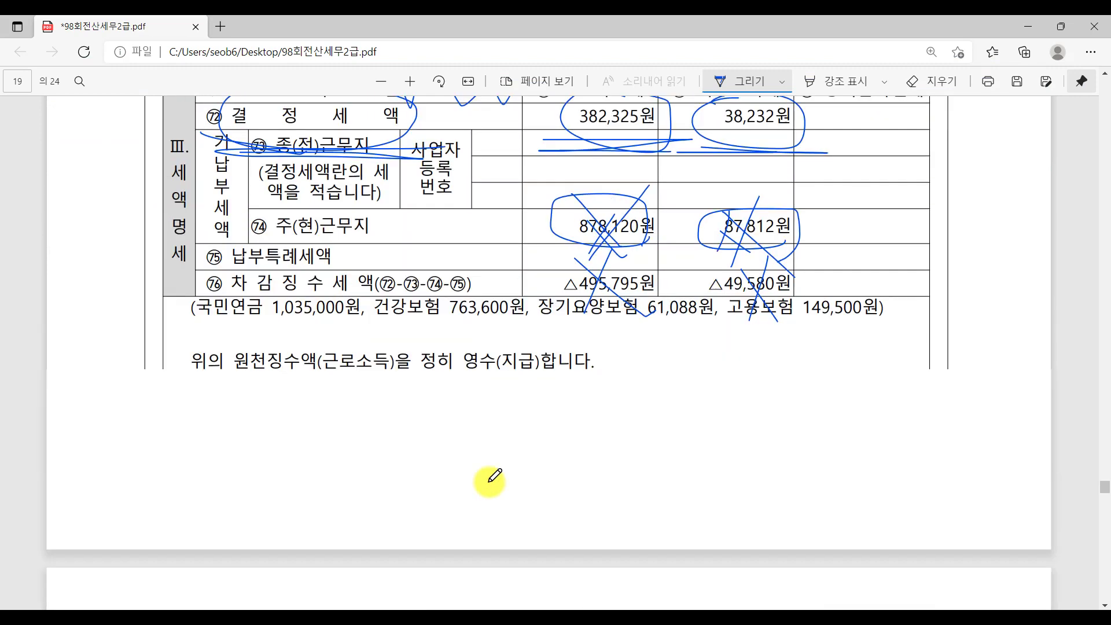
# Underline the night graduate school tuition, 3,000,000 public transit and 7,000,000 traditional market items; cross out savings insurance.
pyautogui.scroll(-15, 489, 481)
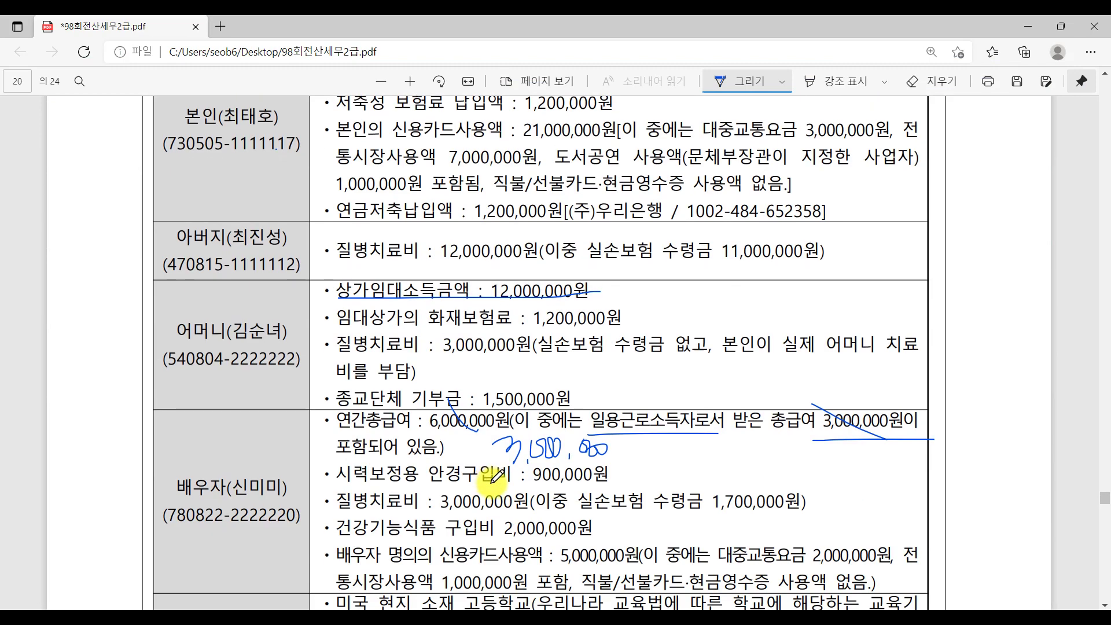
pyautogui.scroll(3, 497, 476)
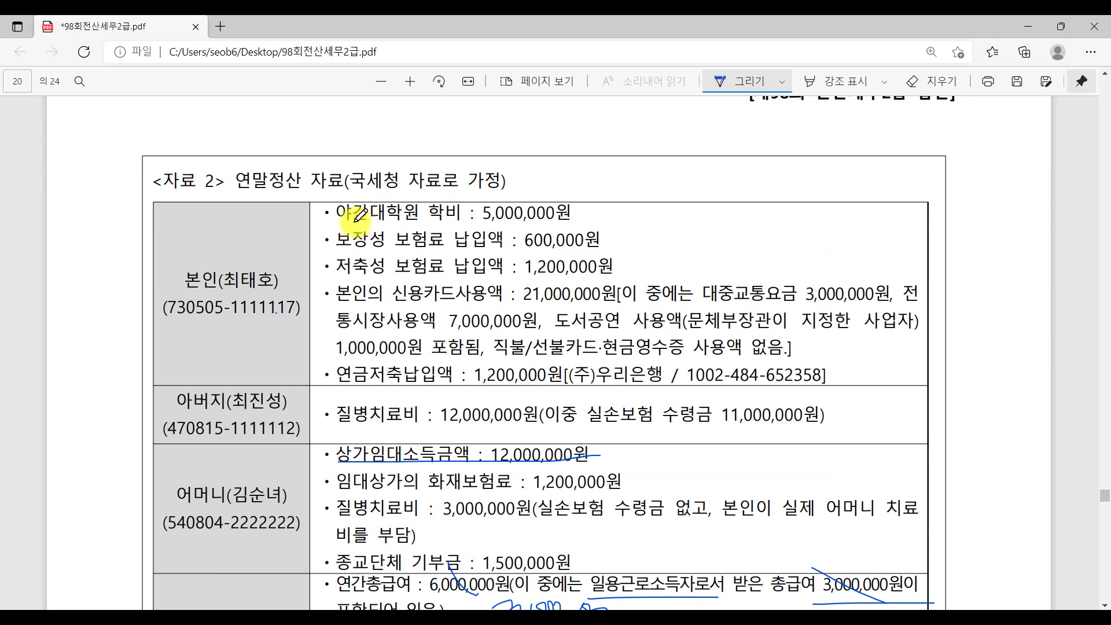
pyautogui.moveTo(354, 221); pyautogui.dragTo(429, 221)
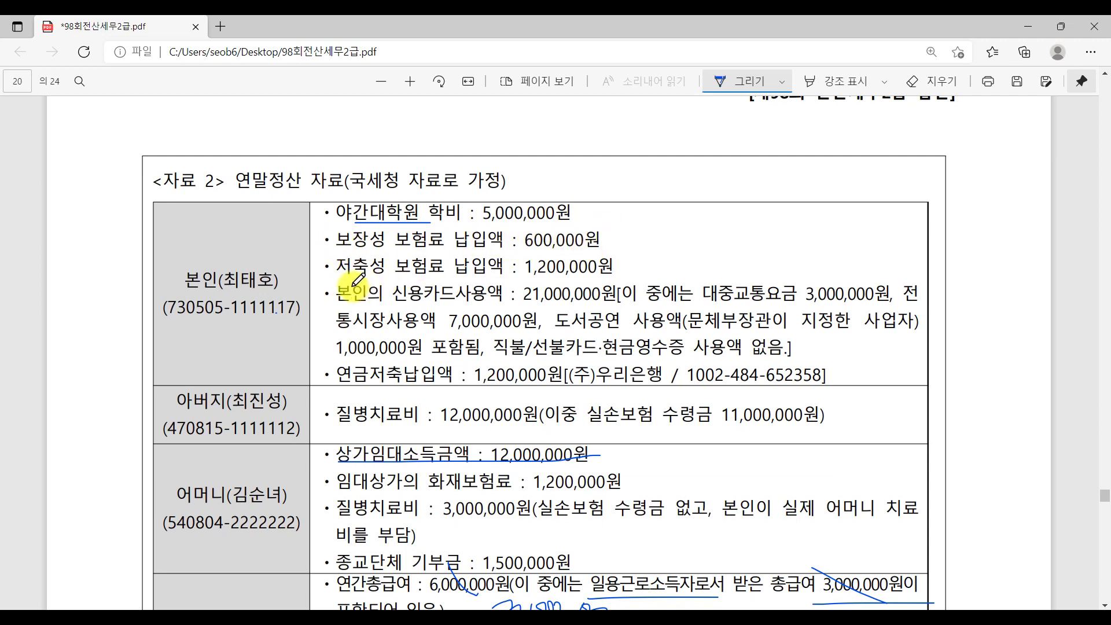
pyautogui.moveTo(341, 272)
pyautogui.mouseDown()
pyautogui.moveTo(373, 254)
pyautogui.moveTo(374, 275)
pyautogui.mouseUp()
pyautogui.moveTo(538, 270); pyautogui.dragTo(578, 263)
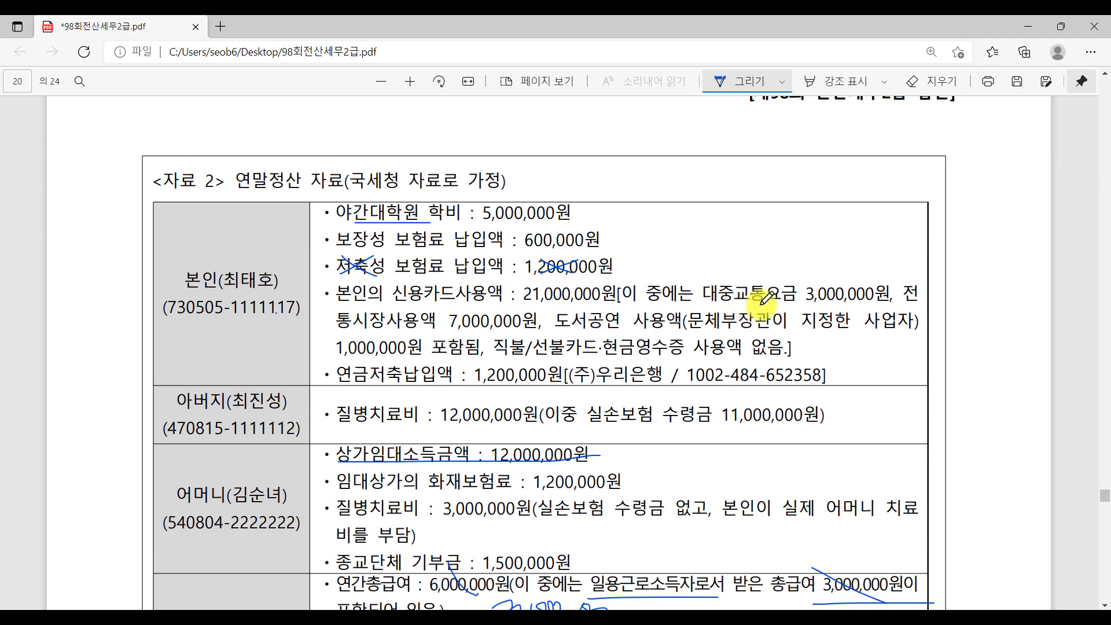
pyautogui.moveTo(804, 305); pyautogui.dragTo(894, 302)
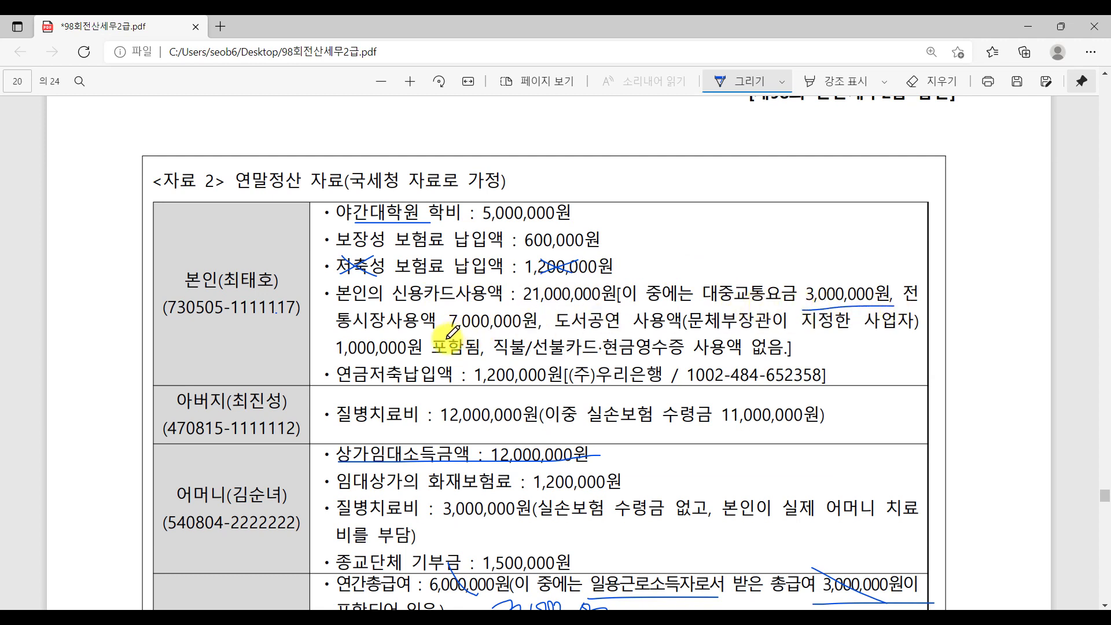
pyautogui.moveTo(449, 333); pyautogui.dragTo(529, 331)
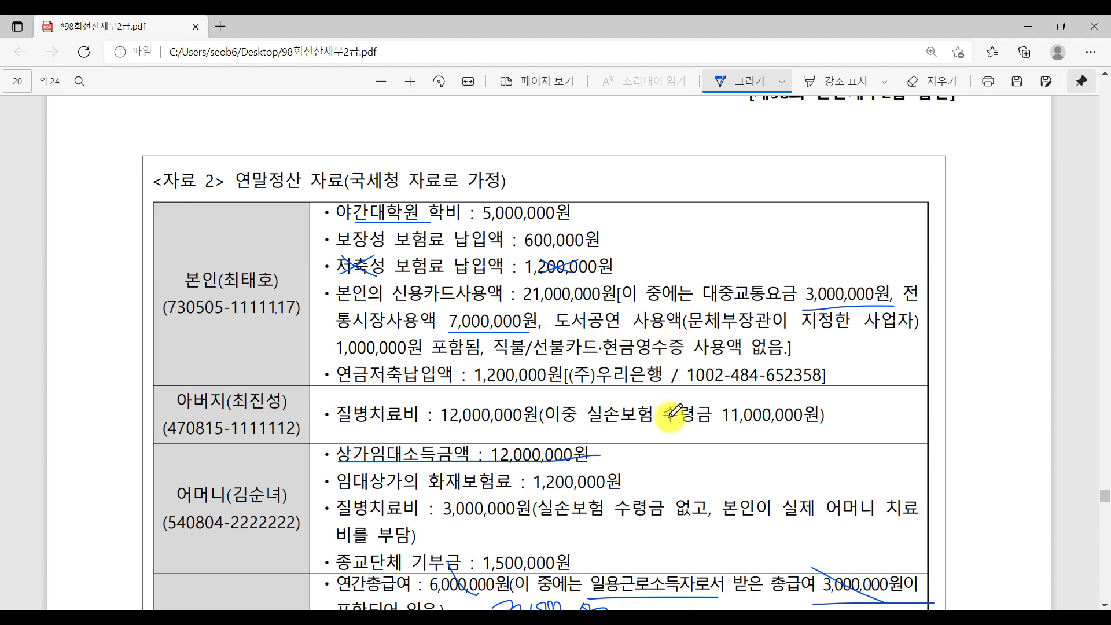
# Underline the 1,000,000 books and performances spending and the 연금저축납입액 item.
pyautogui.hotkey('alt', 'Tab')
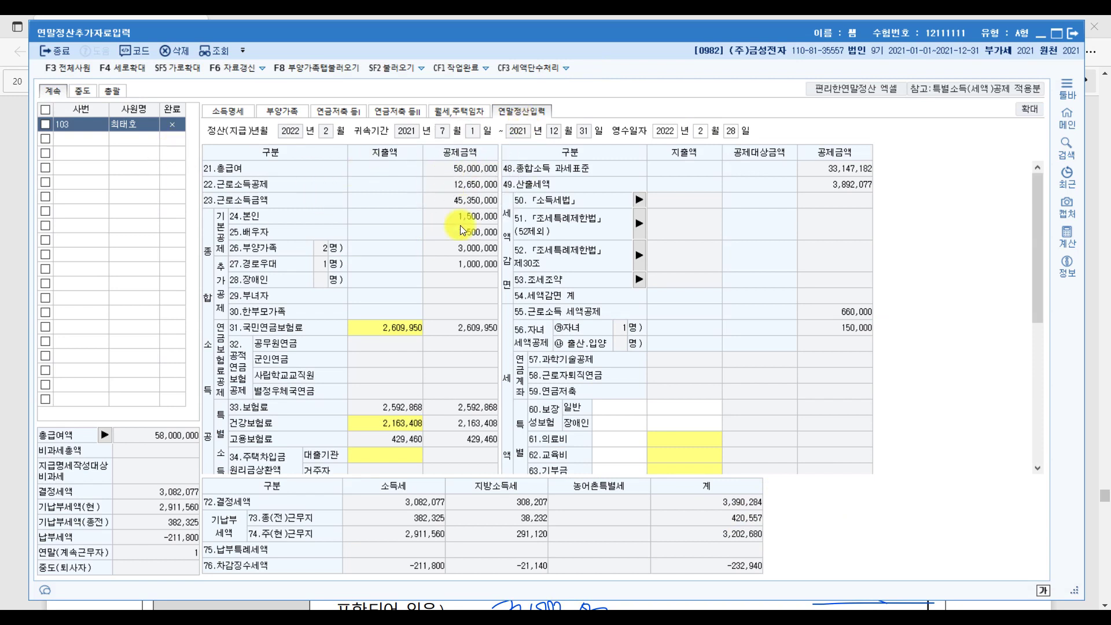
pyautogui.hotkey('alt', 'Tab')
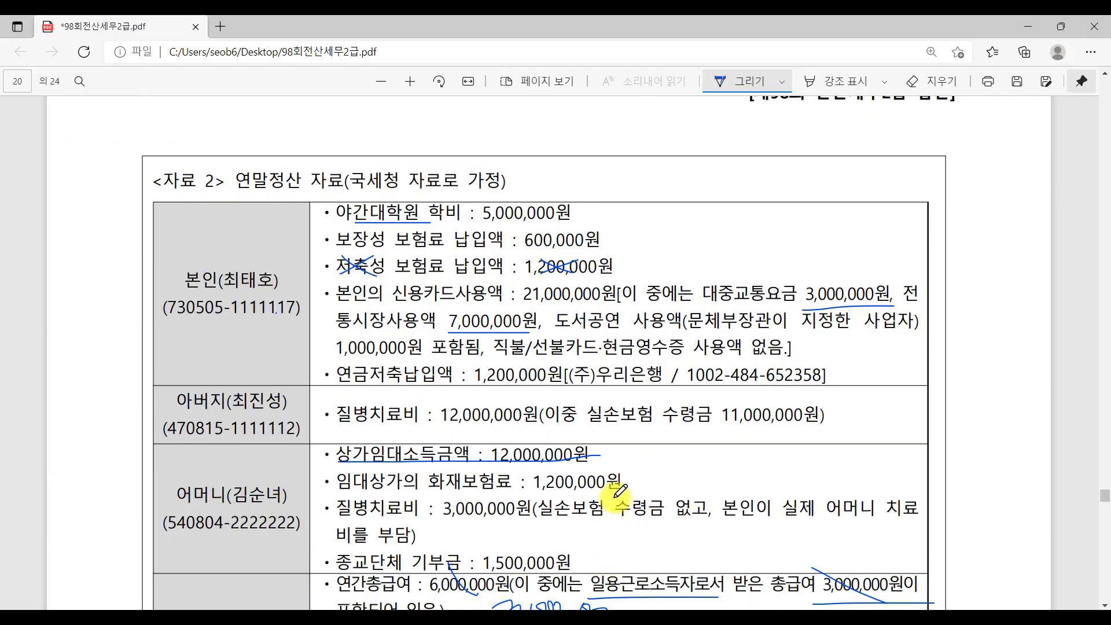
pyautogui.moveTo(570, 334); pyautogui.dragTo(703, 329)
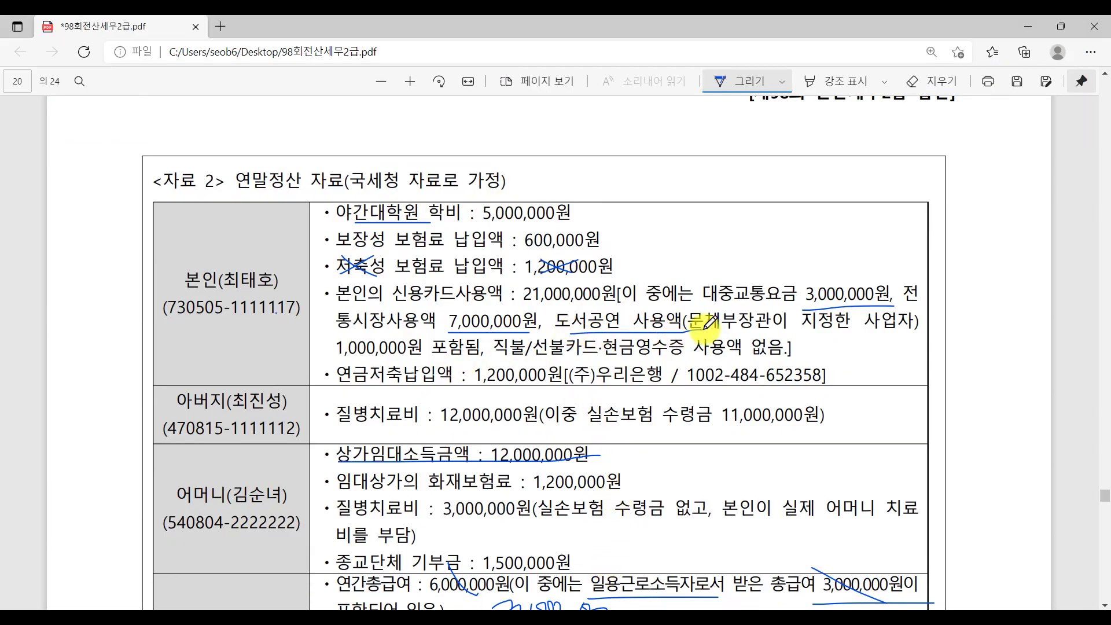
pyautogui.moveTo(338, 359); pyautogui.dragTo(457, 358)
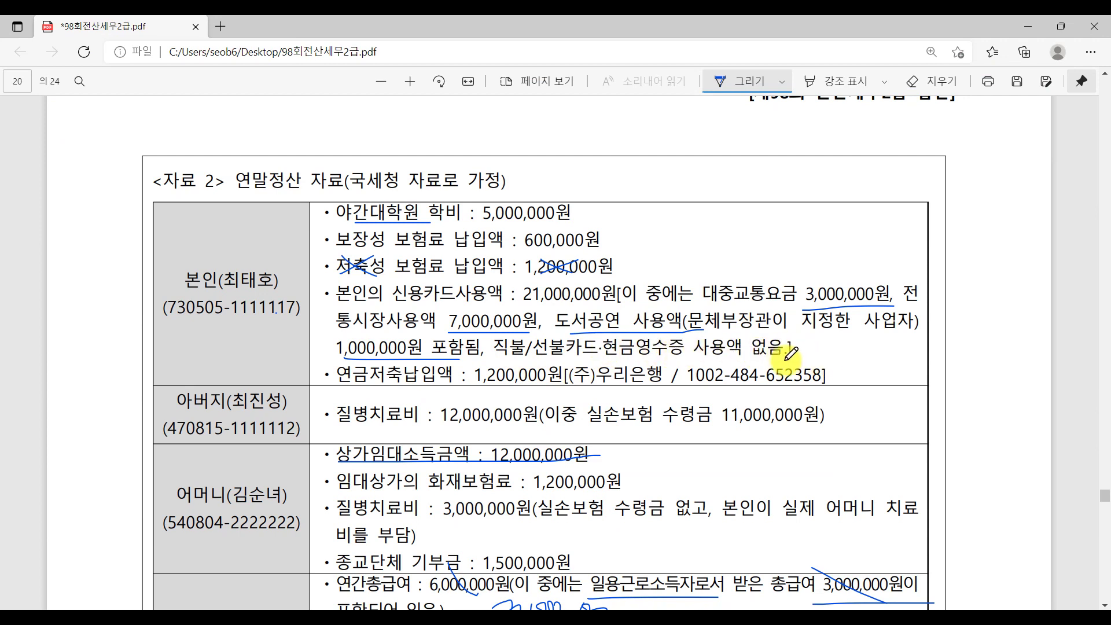
pyautogui.moveTo(337, 382); pyautogui.dragTo(434, 382)
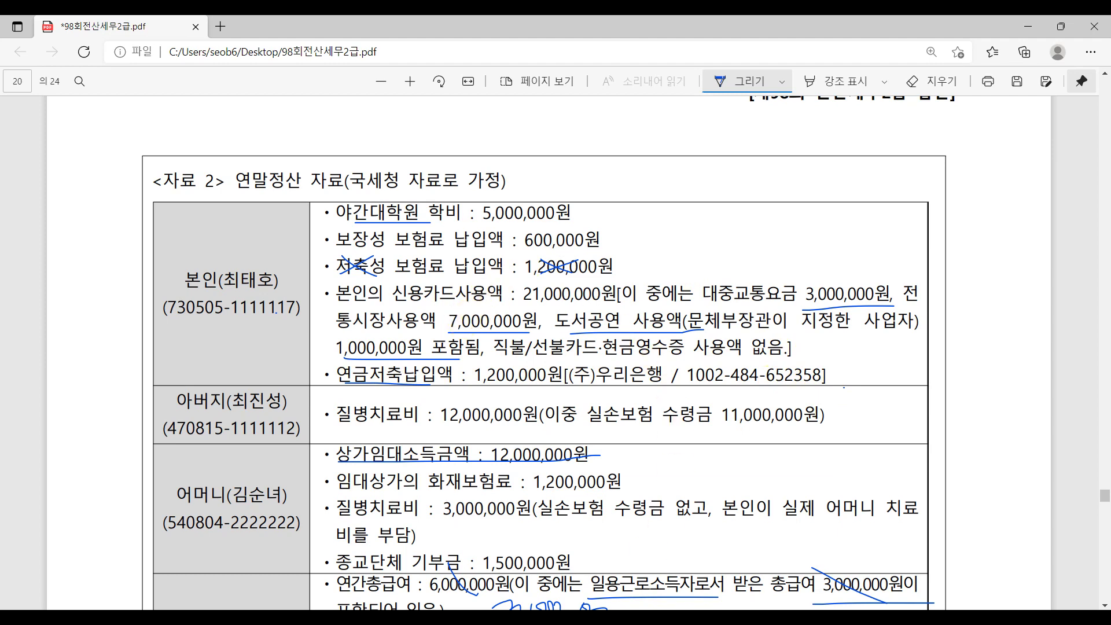
pyautogui.hotkey('alt', 'Tab')
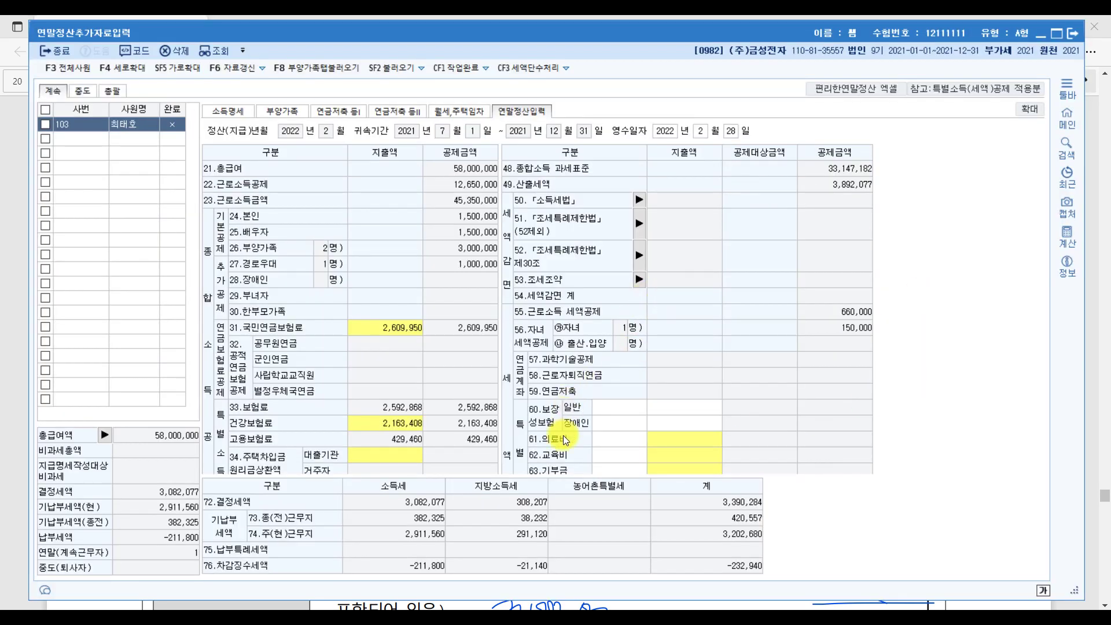
# Enter 5,000,000 of the employee's own education expenses under 62.교육비 본인(전액).
pyautogui.scroll(-4, 638, 443)
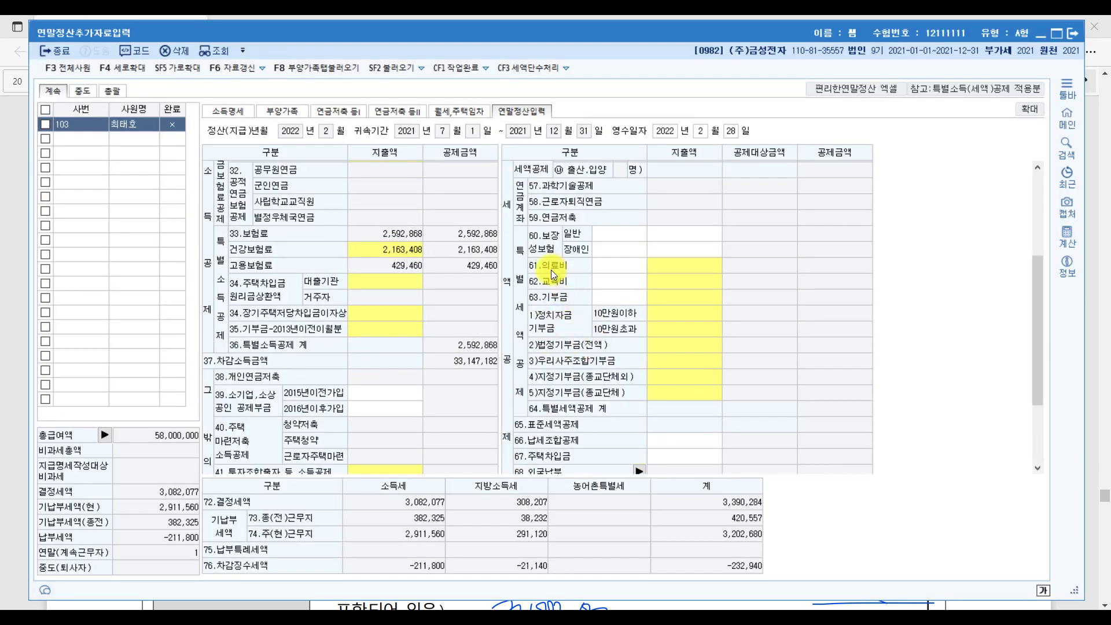
pyautogui.click(668, 279)
pyautogui.click(668, 279)
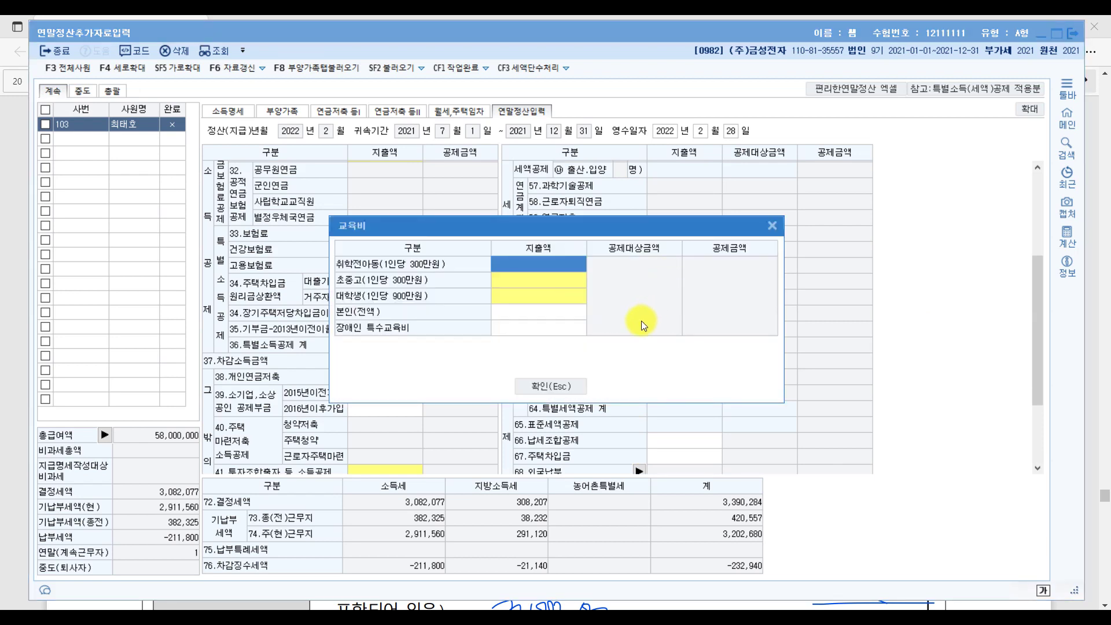
pyautogui.click(533, 312)
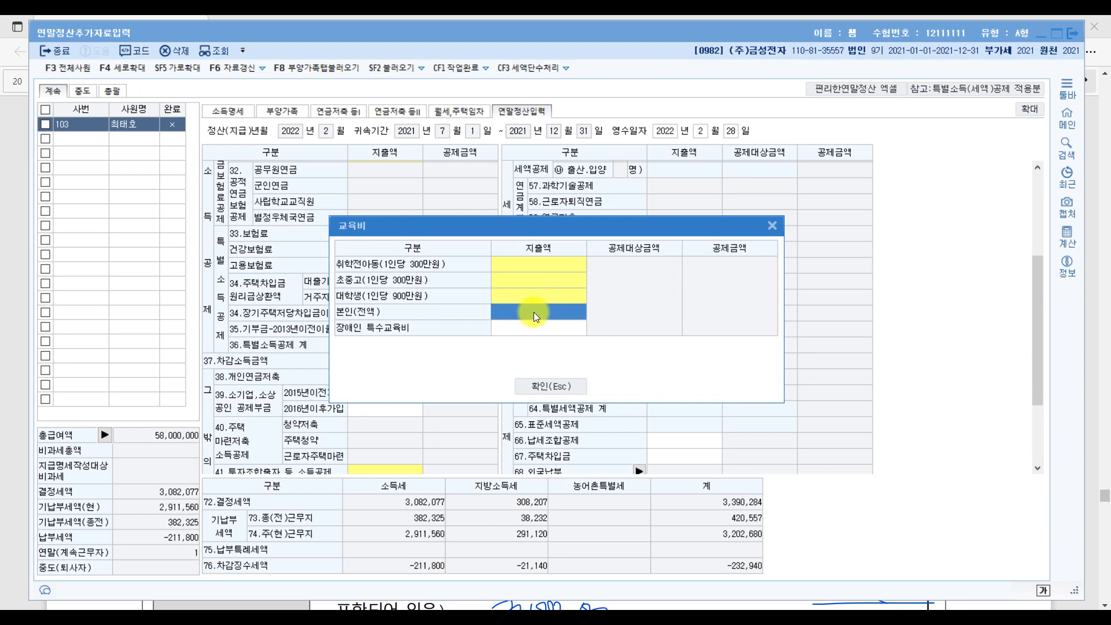
pyautogui.write('5000000')
pyautogui.press('Return')
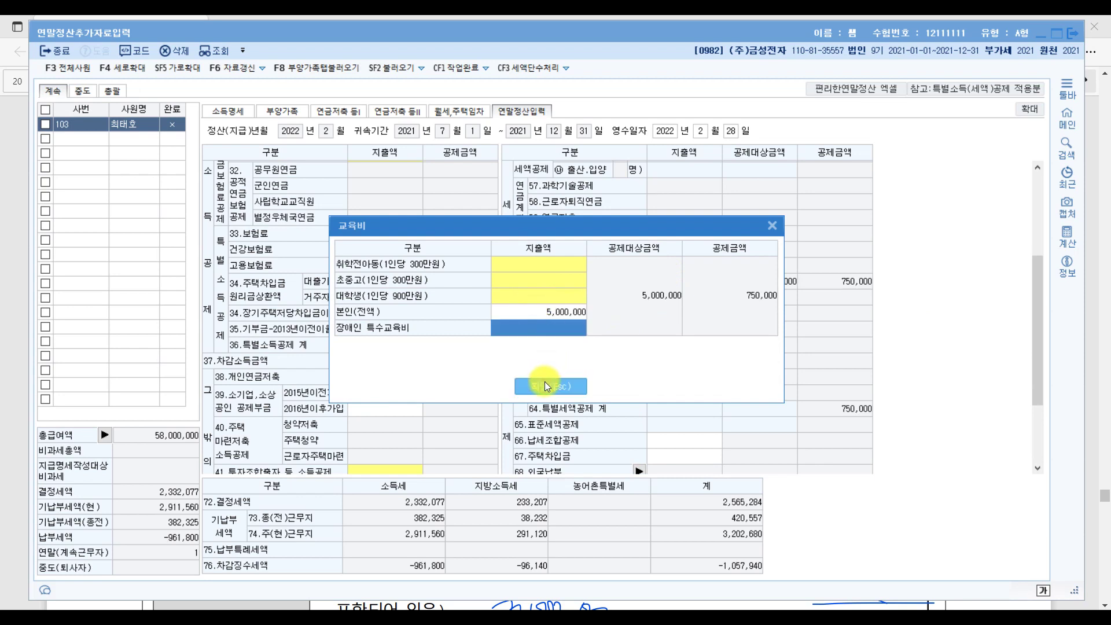
pyautogui.click(544, 380)
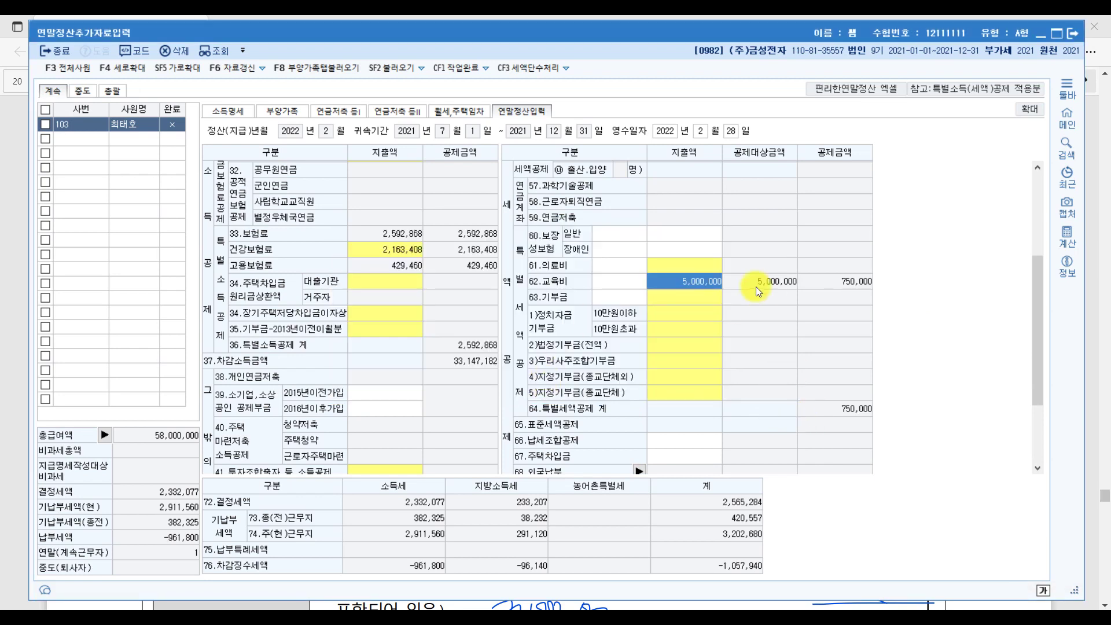
# Enter 600,000 in 60.보장성보험 일반 premiums.
pyautogui.click(686, 233)
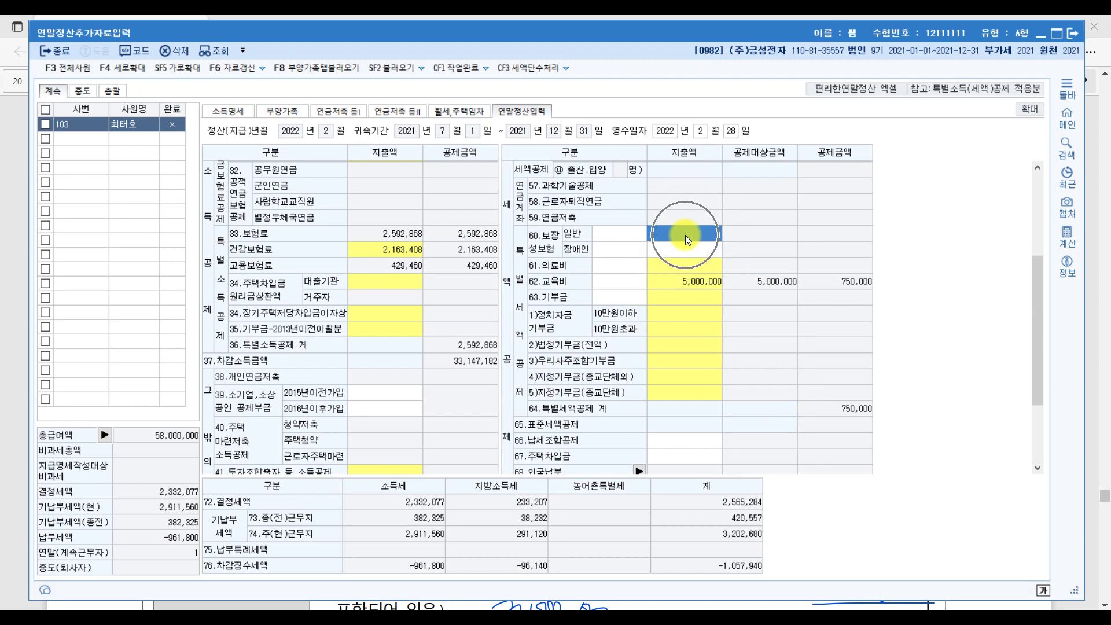
pyautogui.write('6000000')
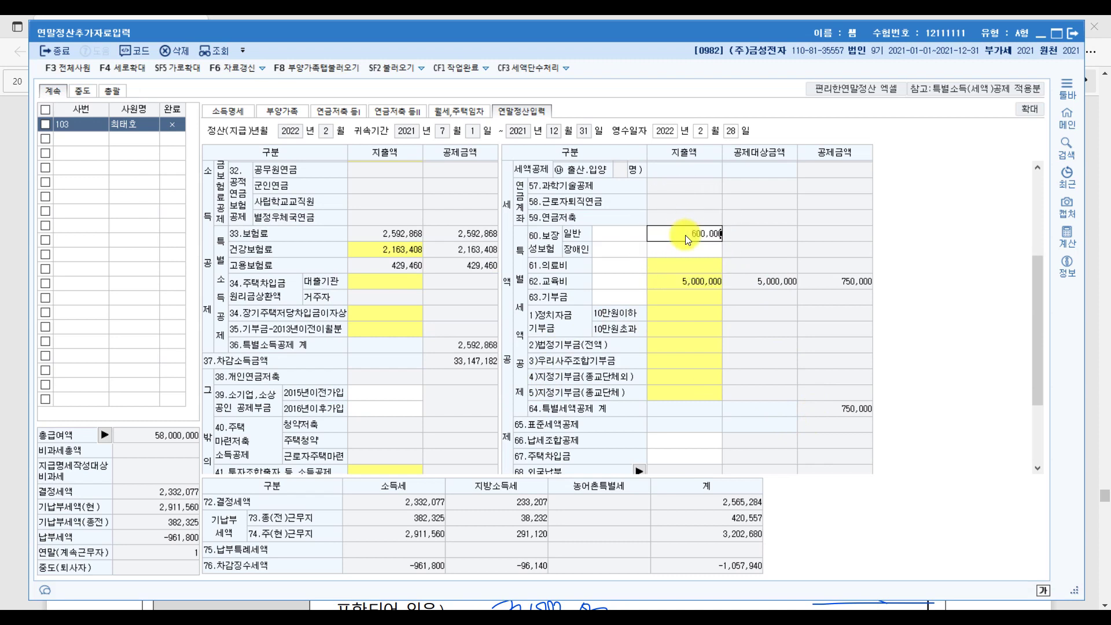
pyautogui.press('Return')
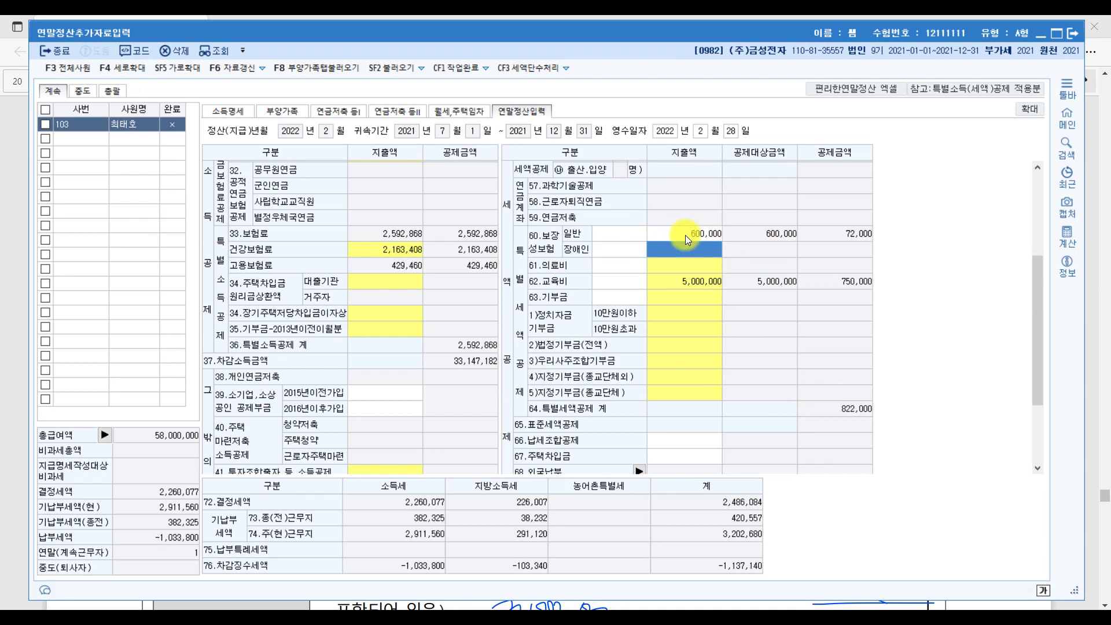
pyautogui.scroll(-3, 327, 405)
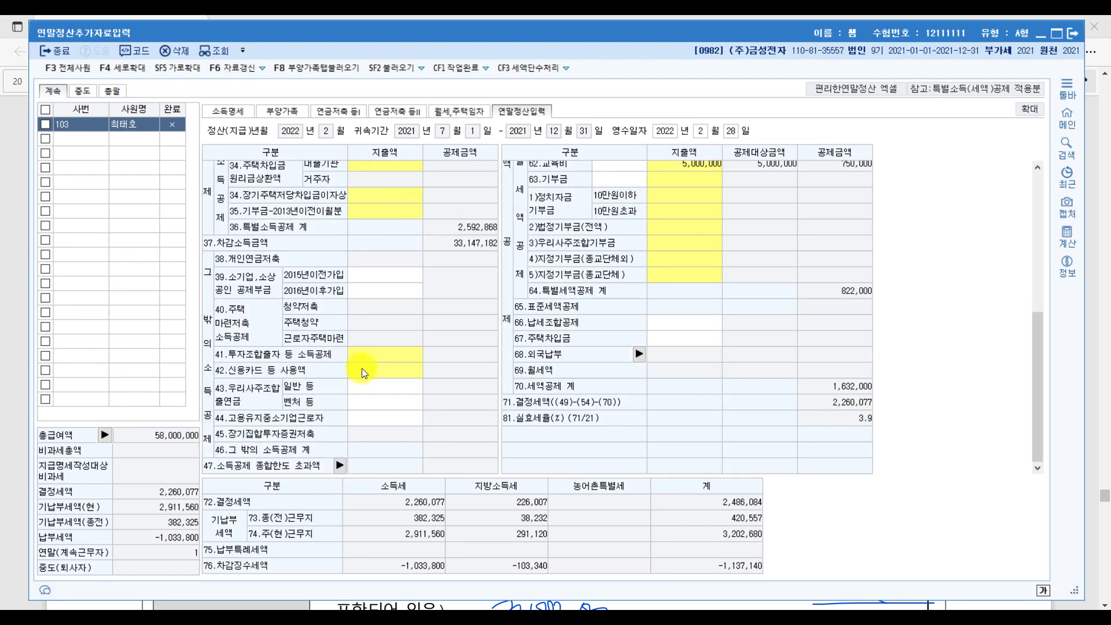
pyautogui.click(377, 370)
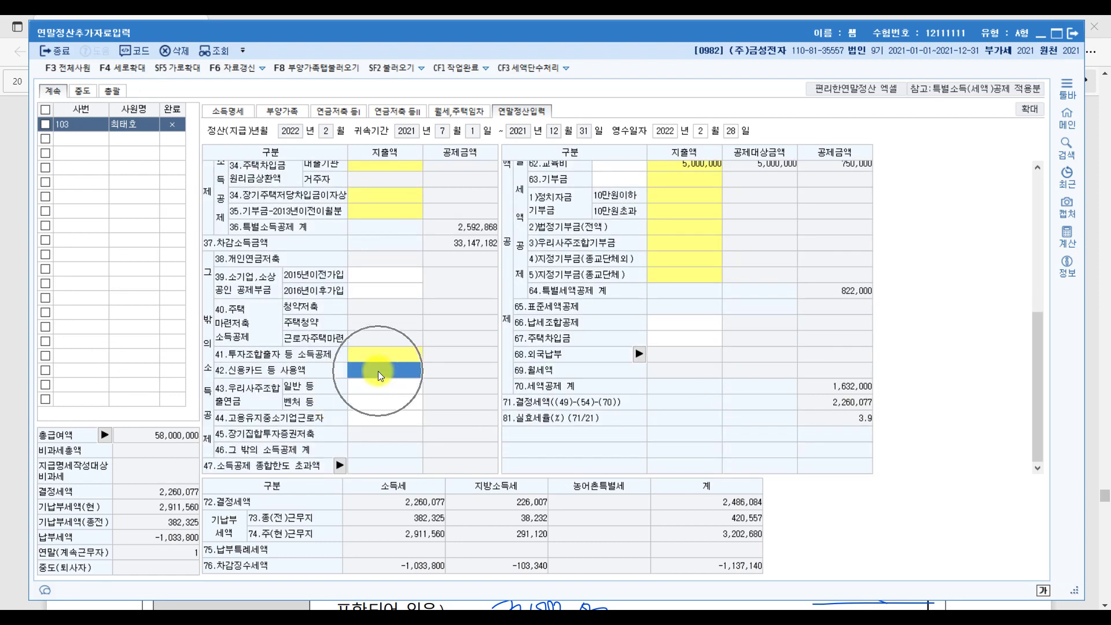
pyautogui.click(377, 370)
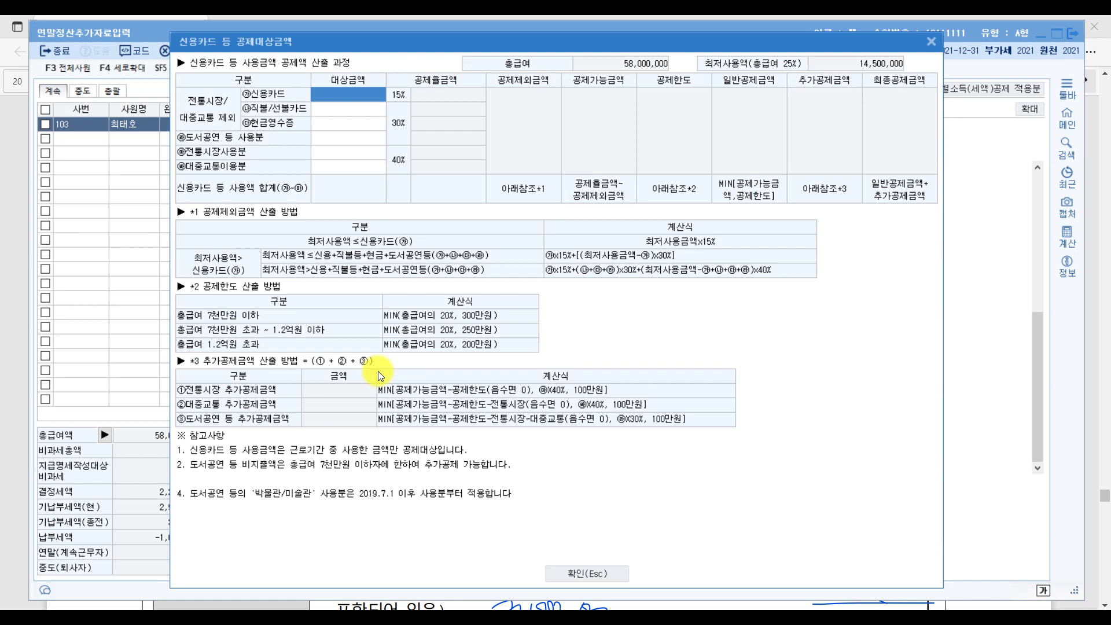
# Enter 3,000,000 public transport and 7,000,000 traditional market card usage.
pyautogui.click(342, 167)
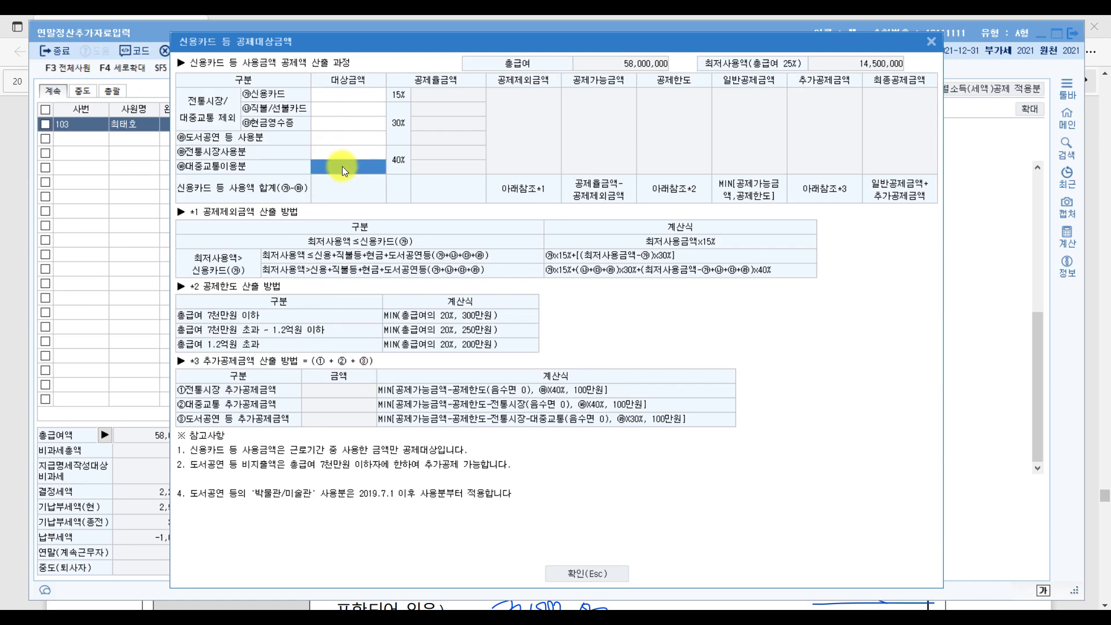
pyautogui.write('3000000')
pyautogui.press('Return')
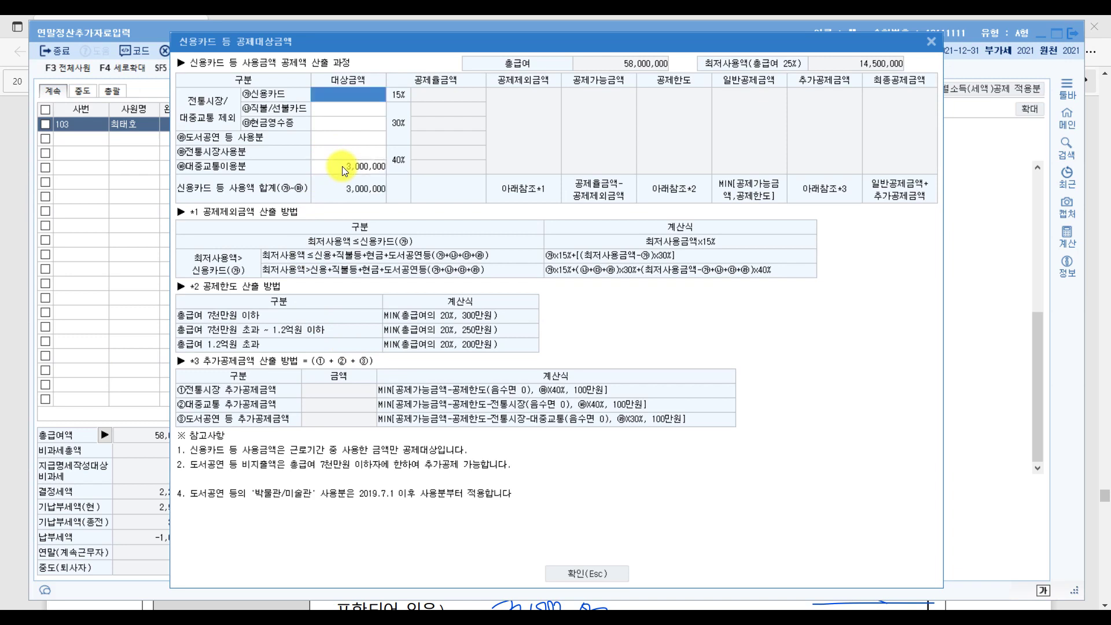
pyautogui.click(325, 152)
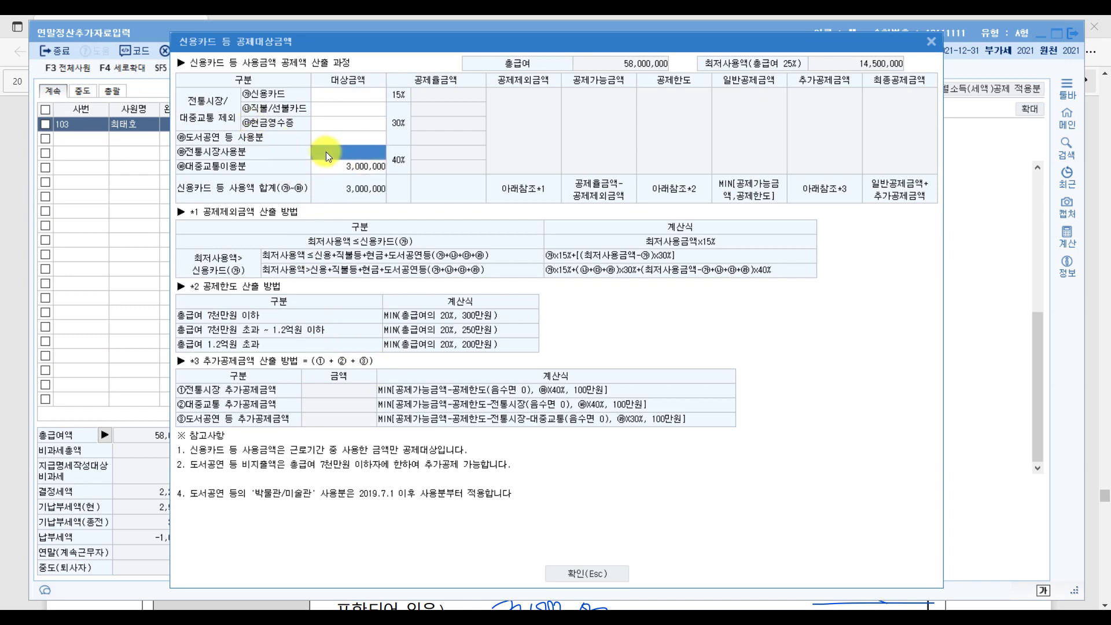
pyautogui.write('7000000')
pyautogui.press('Return')
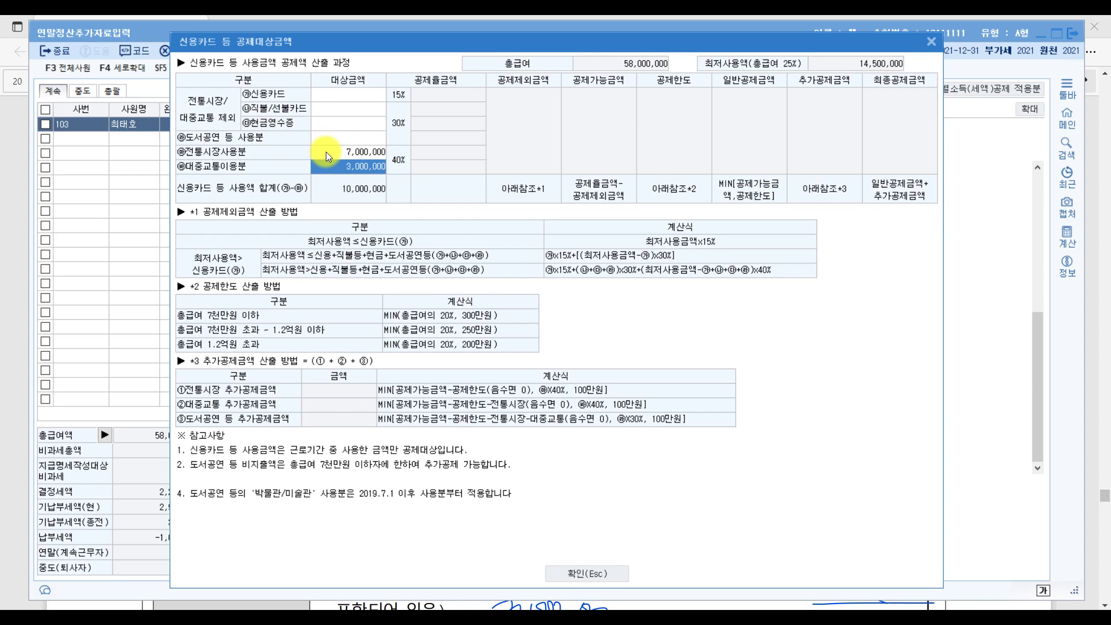
# Enter 1,000,000 books and performances and 10,000,000 general credit card usage, then apply.
pyautogui.click(348, 139)
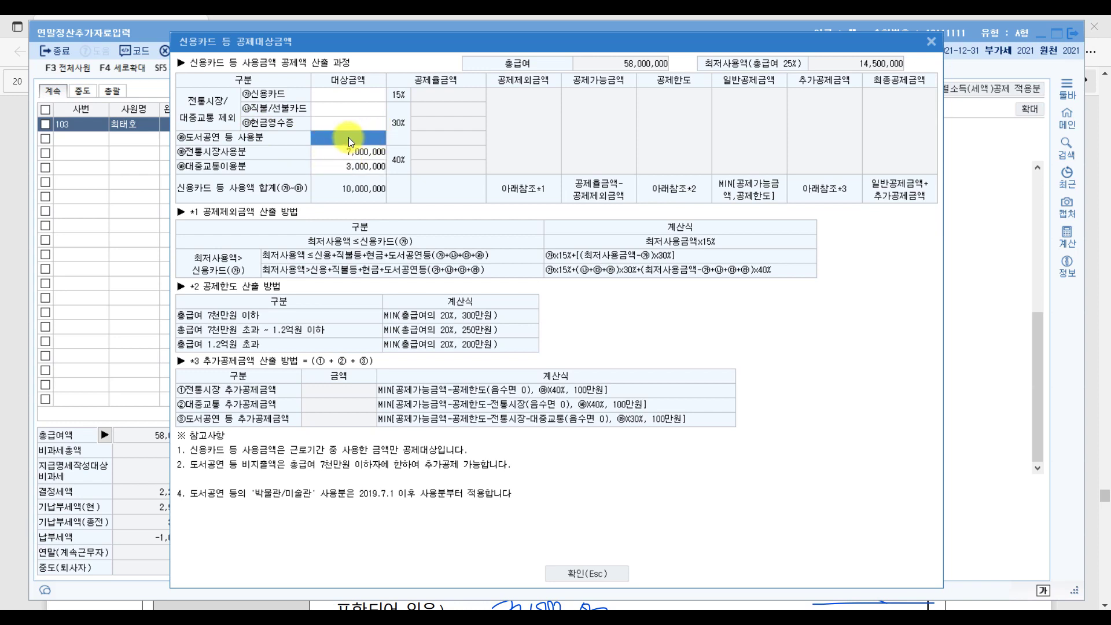
pyautogui.write('1000000')
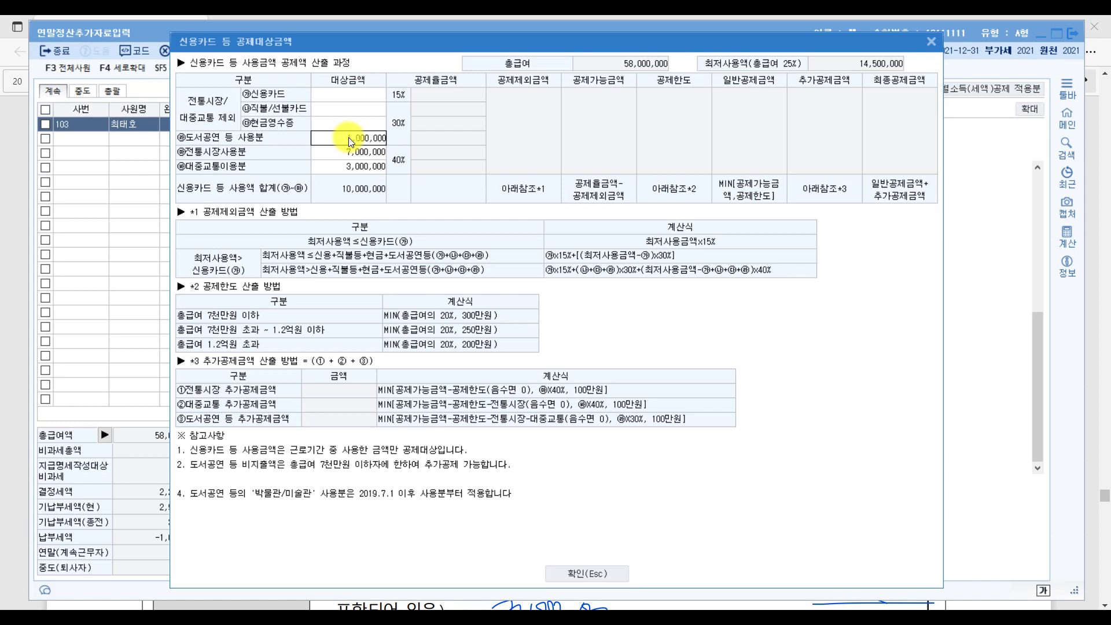
pyautogui.press('Return')
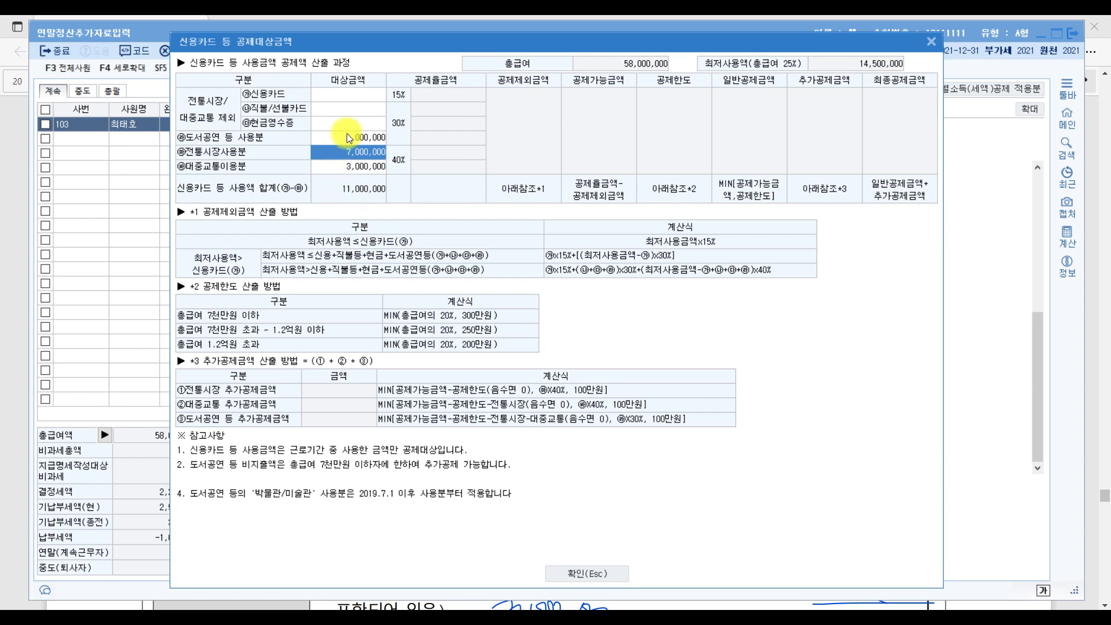
pyautogui.click(347, 96)
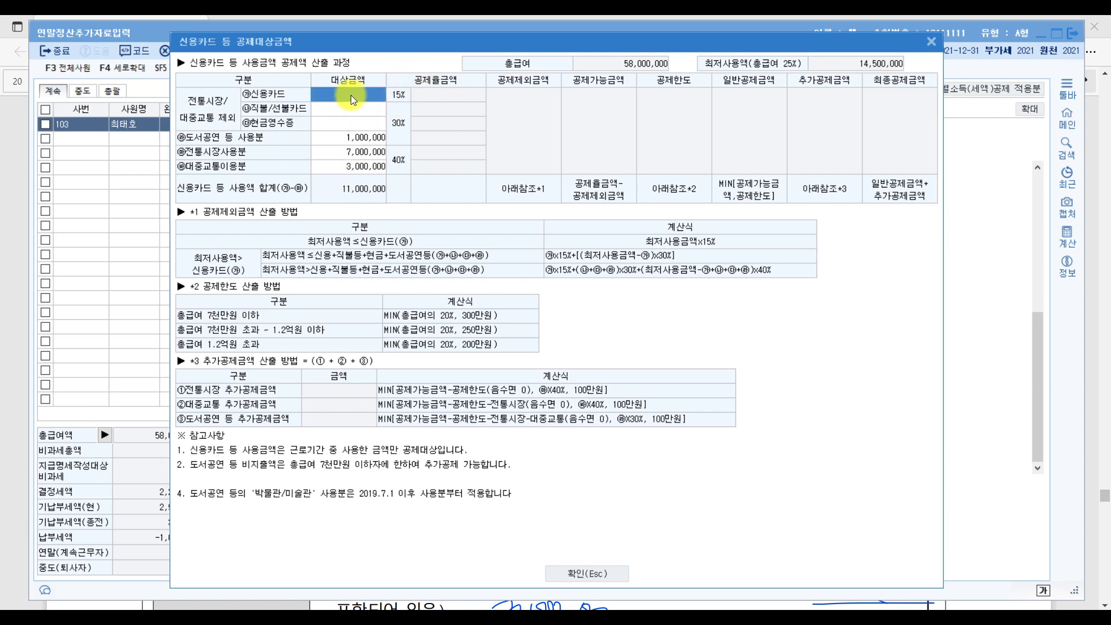
pyautogui.write('10,000,000')
pyautogui.press('Return')
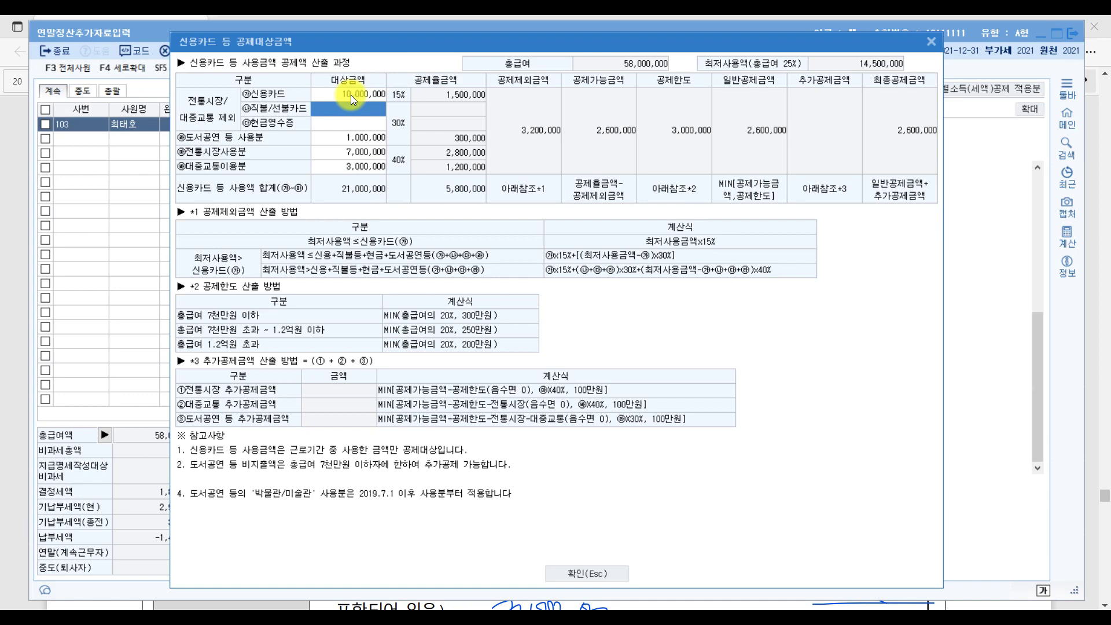
pyautogui.click(589, 570)
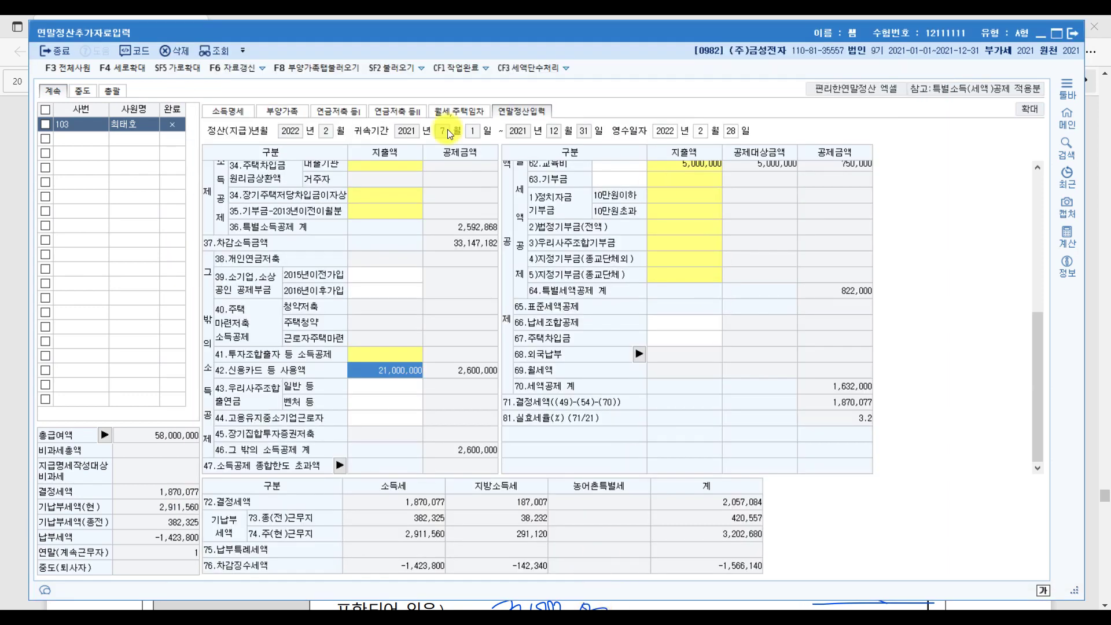
# Start a pension savings entry and underline the PDF's 연금저축납입액 line as handled.
pyautogui.click(355, 112)
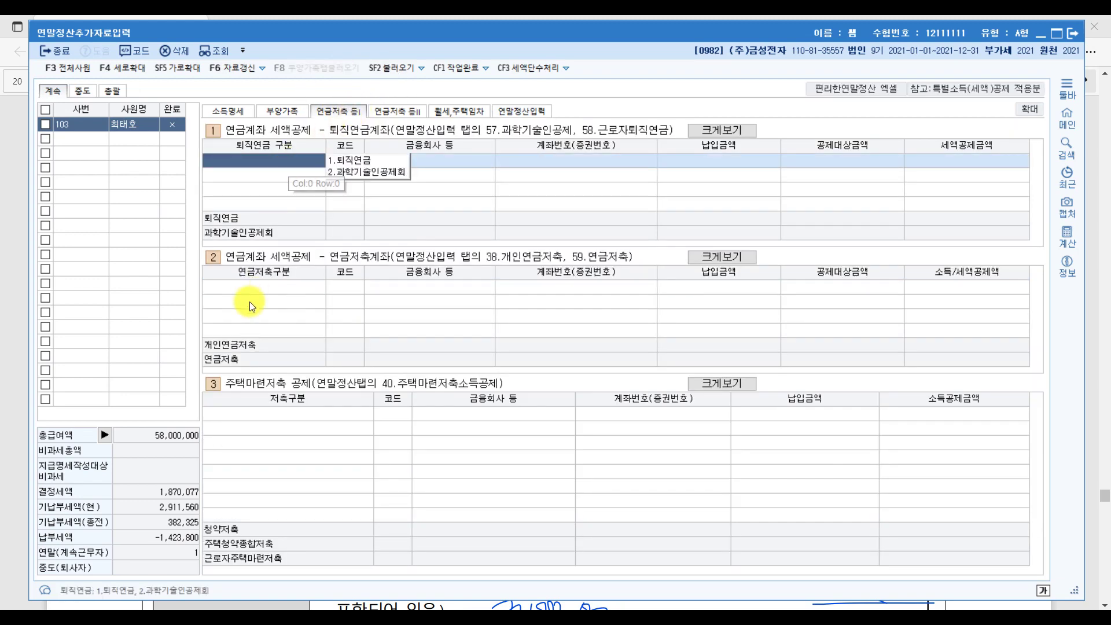
pyautogui.click(264, 284)
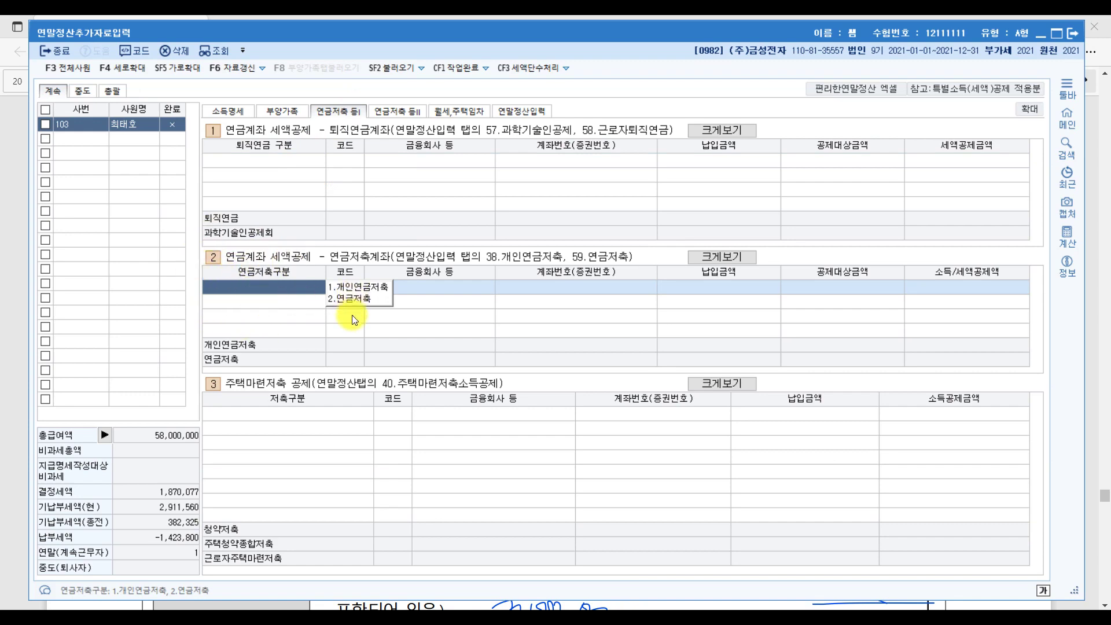
pyautogui.hotkey('alt', 'Tab')
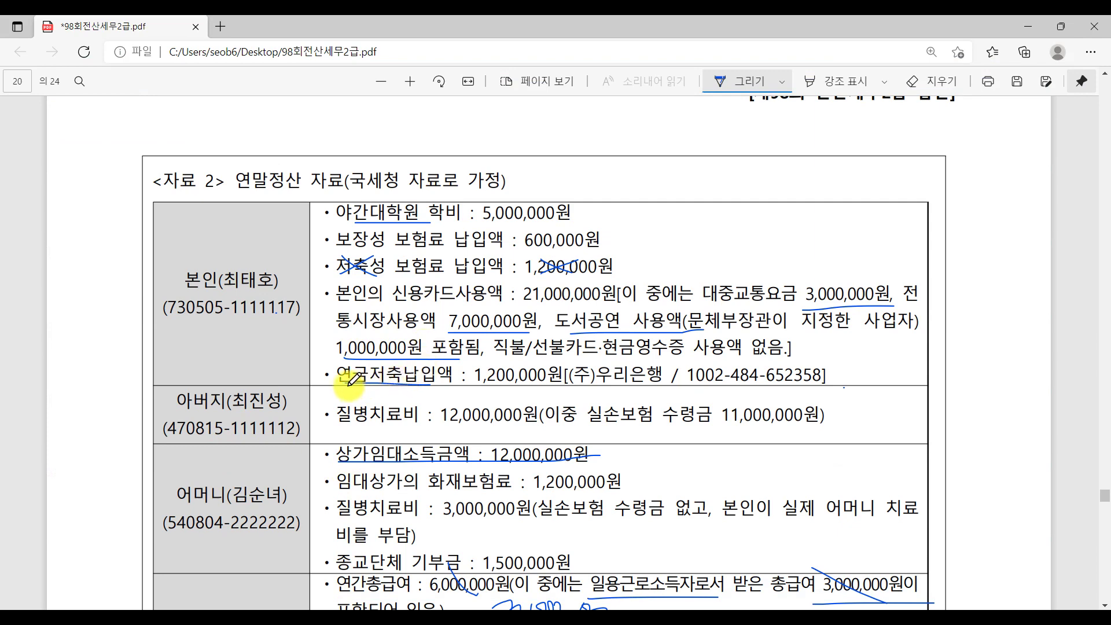
pyautogui.moveTo(341, 383); pyautogui.dragTo(552, 383)
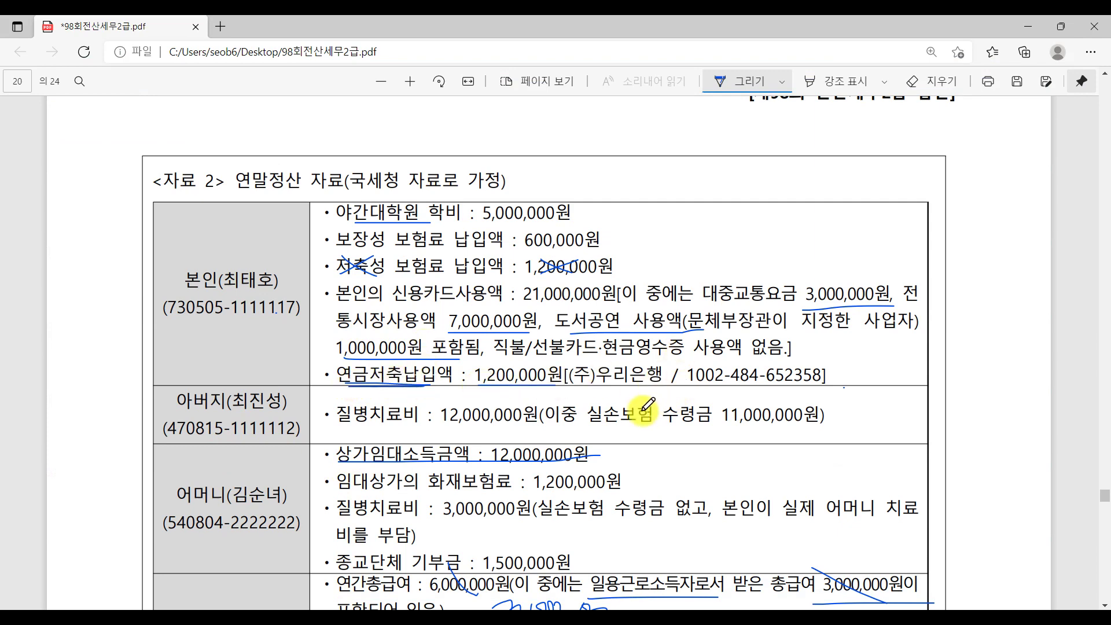
pyautogui.hotkey('alt', 'Tab')
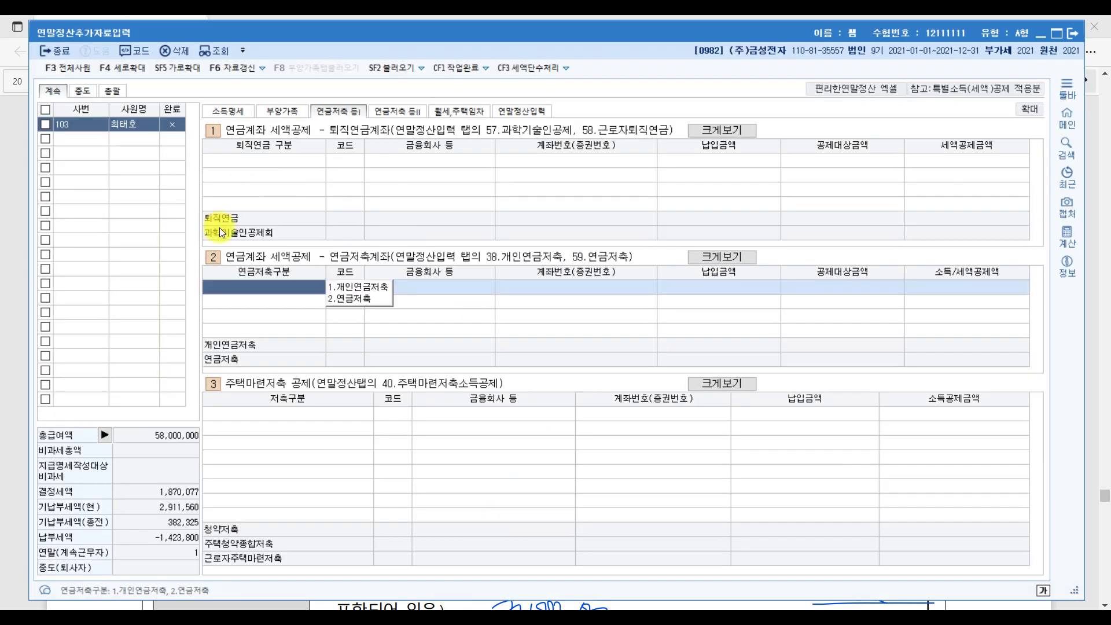
# Record a 2.연금저축 account at (주)우리은행 with a 1,200,000 payment.
pyautogui.click(353, 299)
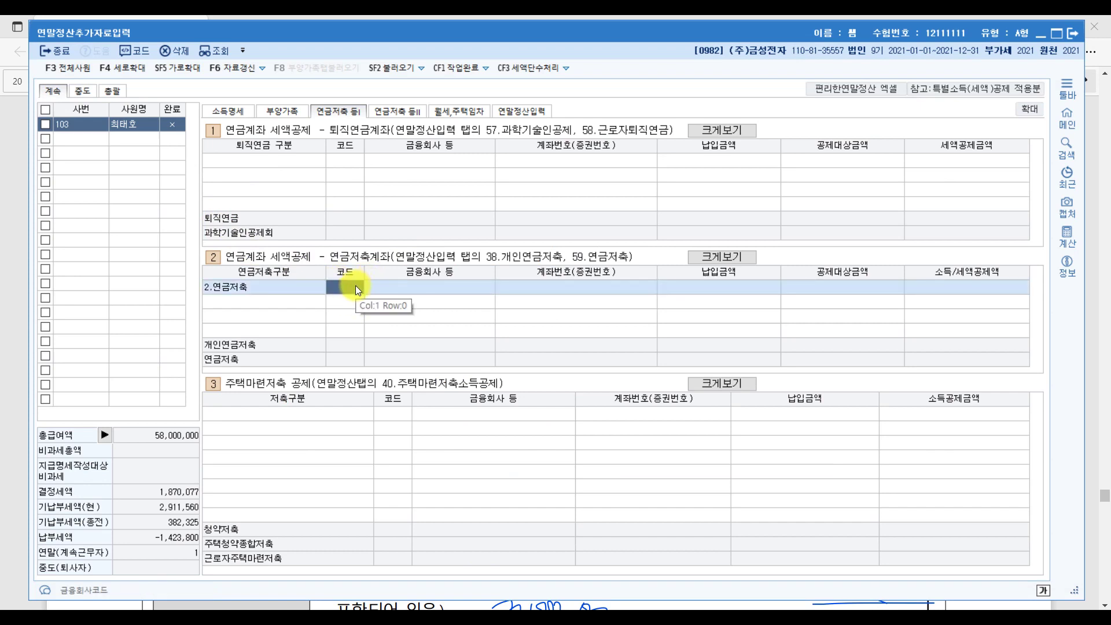
pyautogui.doubleClick(356, 286)
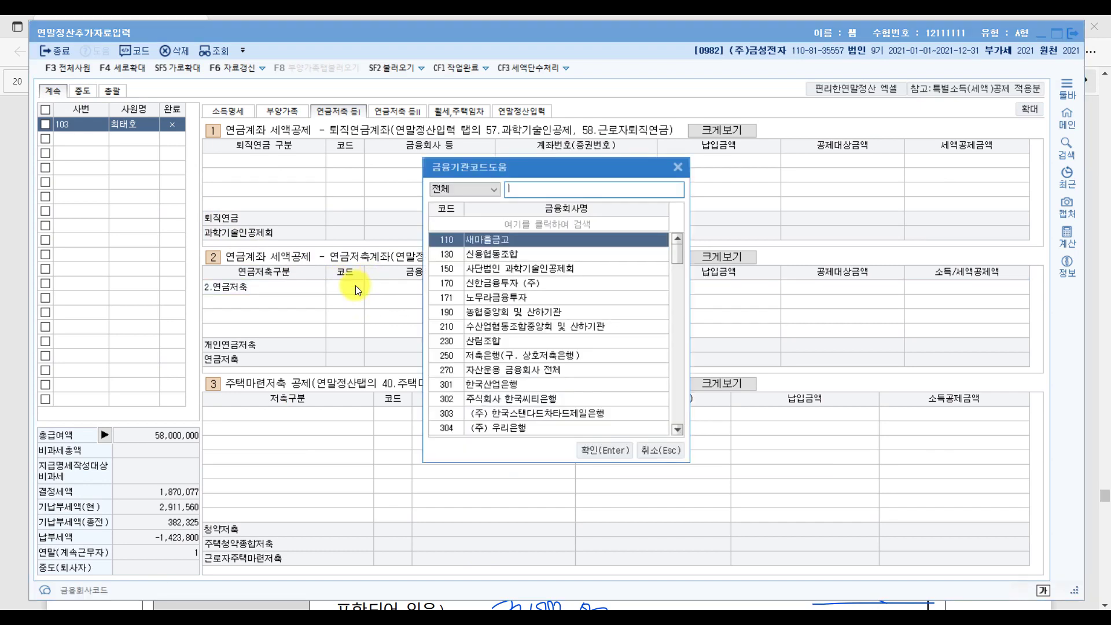
pyautogui.write('우리')
pyautogui.press('Return')
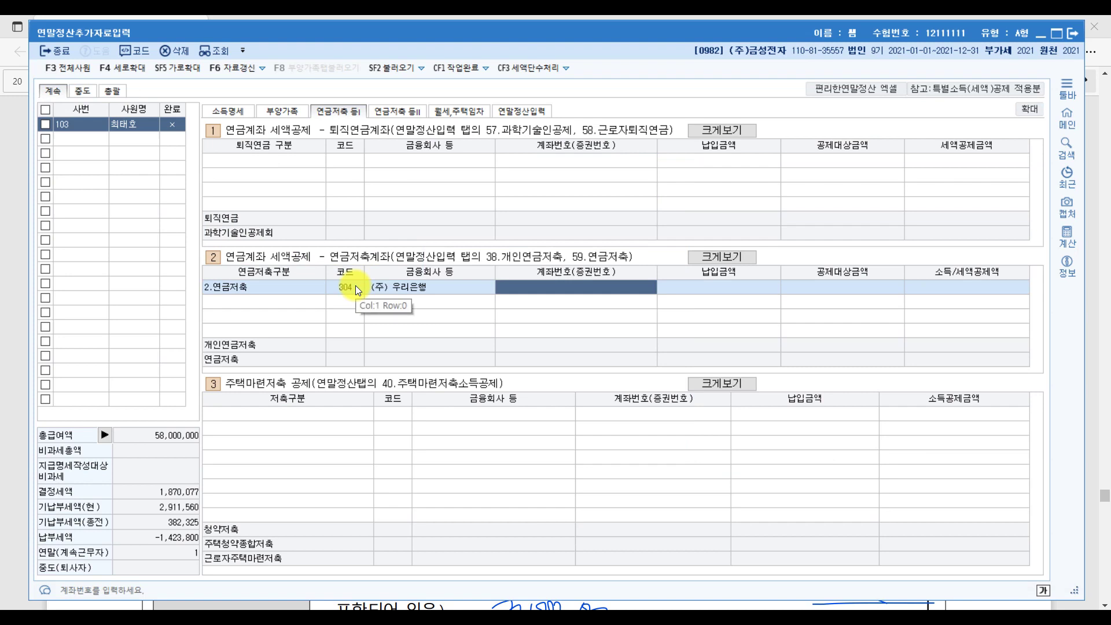
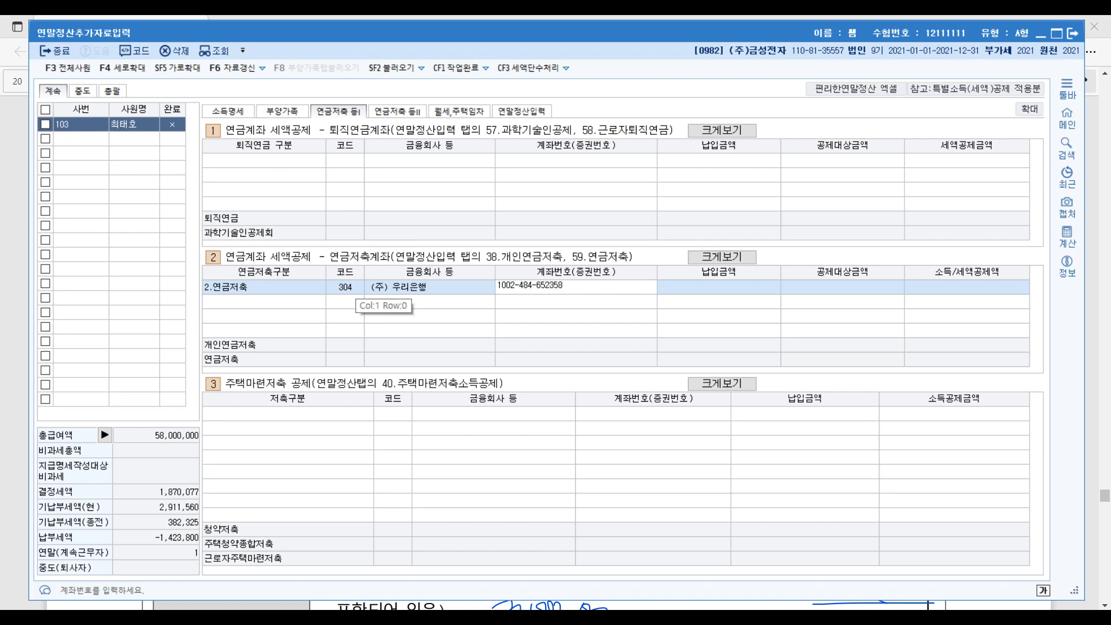
pyautogui.press('Return')
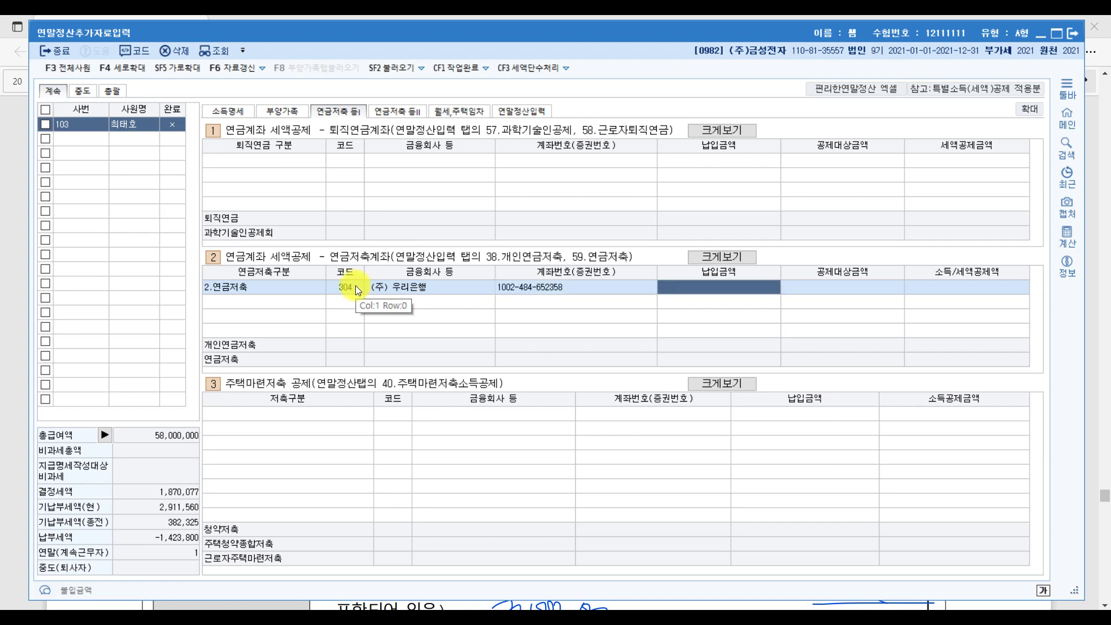
pyautogui.write('1,2')
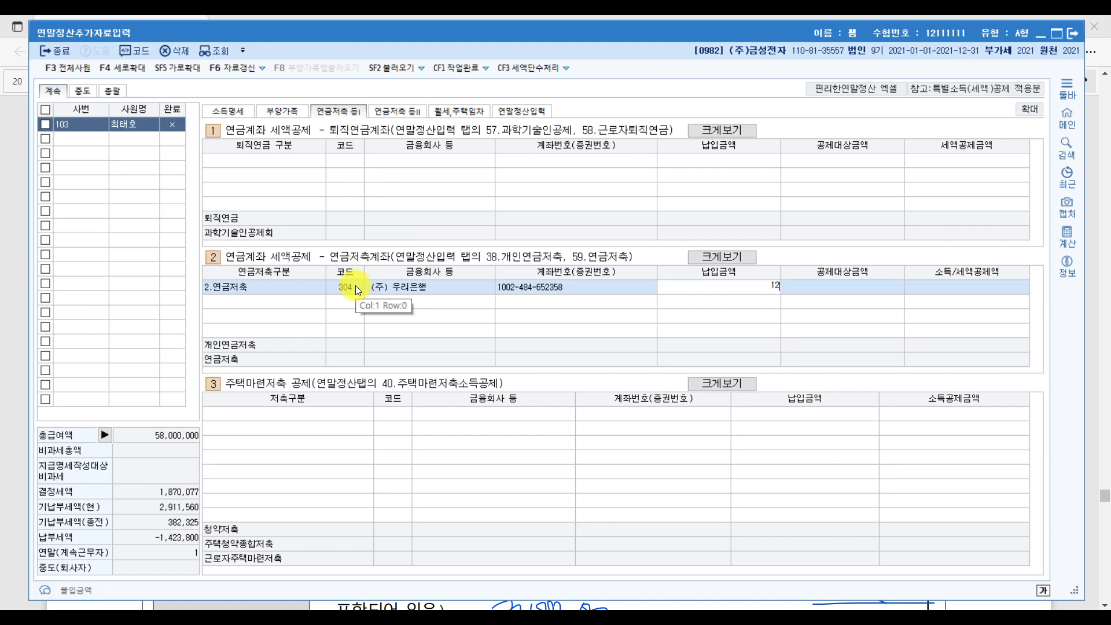
pyautogui.write('00,000')
pyautogui.press('Return')
pyautogui.press('Return')
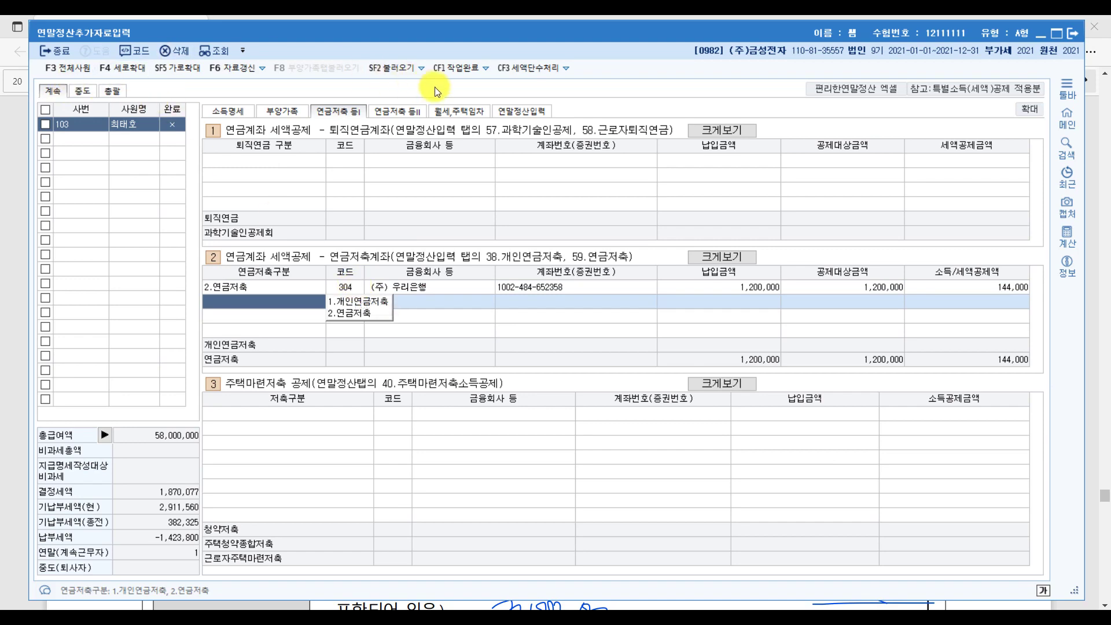
pyautogui.click(518, 108)
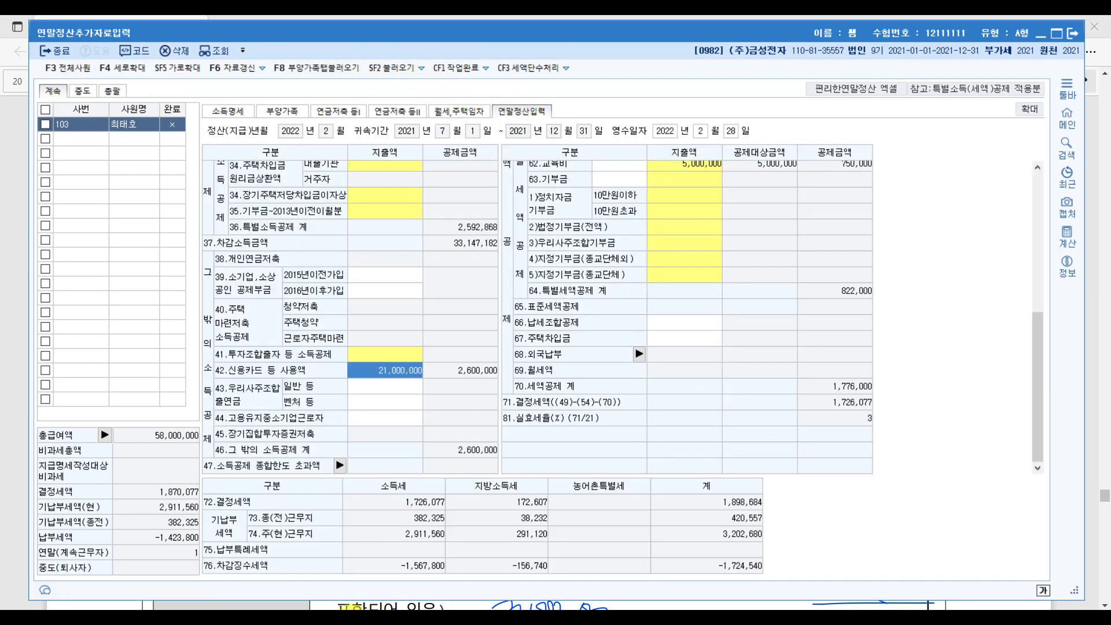
# In the PDF, mark the father's 11,000,000원 실손보험 수령금, cross out amounts, and add a margin note.
pyautogui.hotkey('alt', 'Tab')
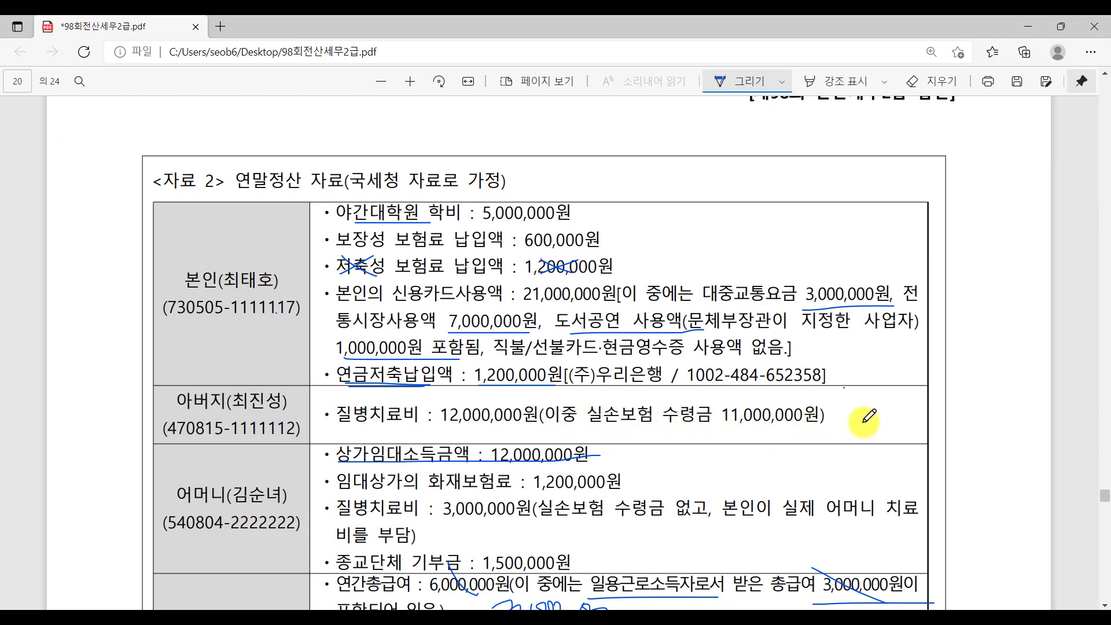
pyautogui.moveTo(607, 427)
pyautogui.mouseDown()
pyautogui.moveTo(596, 409)
pyautogui.moveTo(774, 428)
pyautogui.mouseUp()
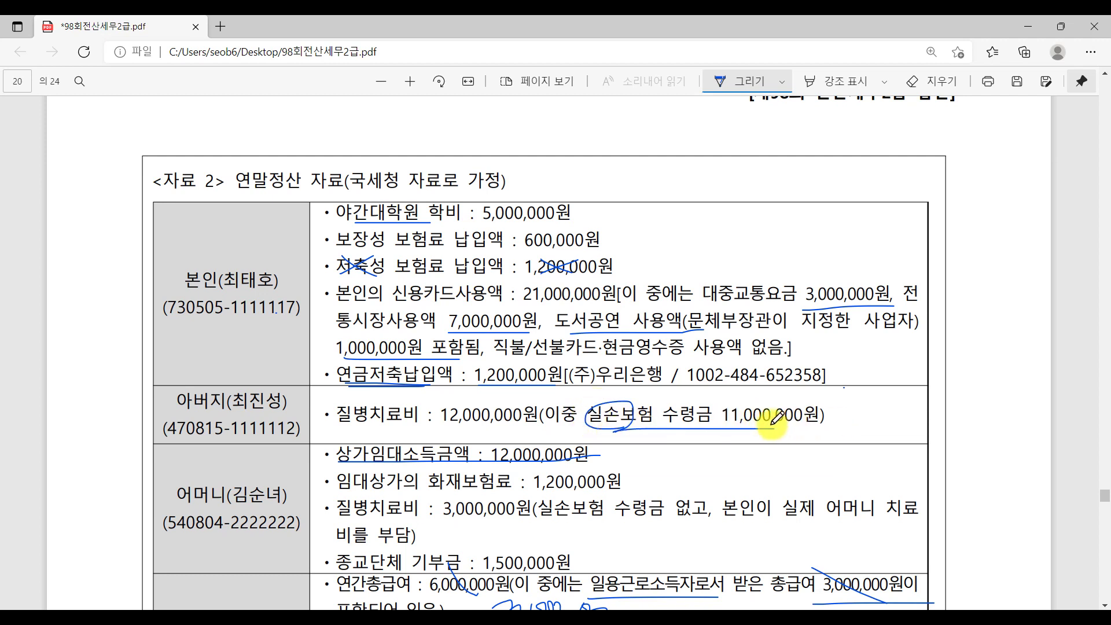
pyautogui.moveTo(466, 398); pyautogui.dragTo(504, 422)
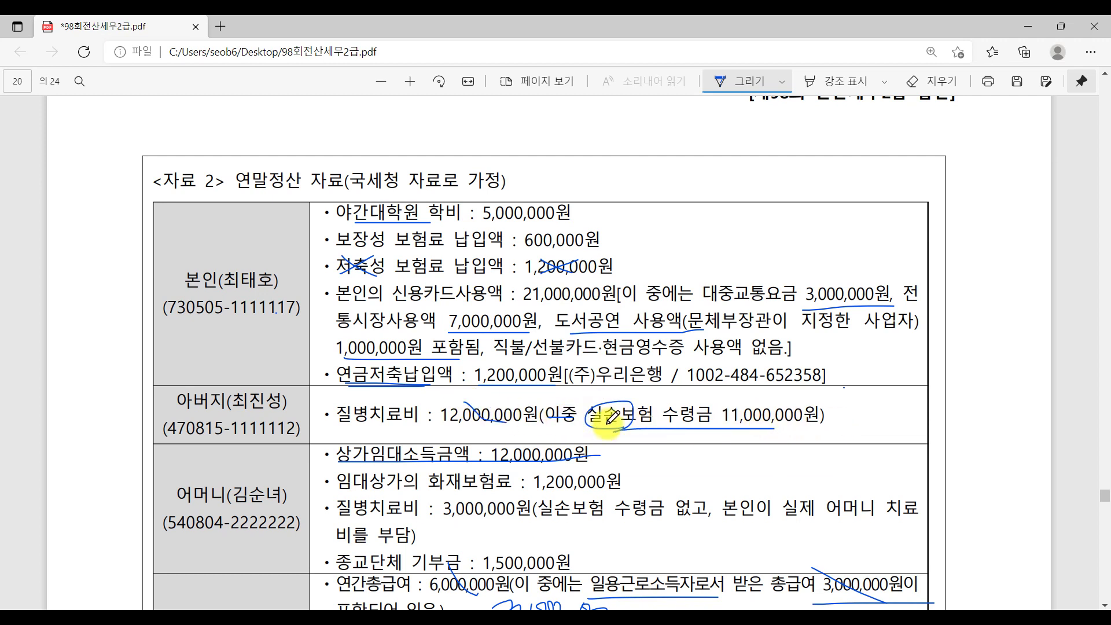
pyautogui.moveTo(720, 406); pyautogui.dragTo(785, 432)
pyautogui.moveTo(849, 399)
pyautogui.mouseDown()
pyautogui.moveTo(852, 433)
pyautogui.moveTo(909, 419)
pyautogui.mouseUp()
pyautogui.click(861, 431)
pyautogui.moveTo(913, 419); pyautogui.dragTo(917, 418)
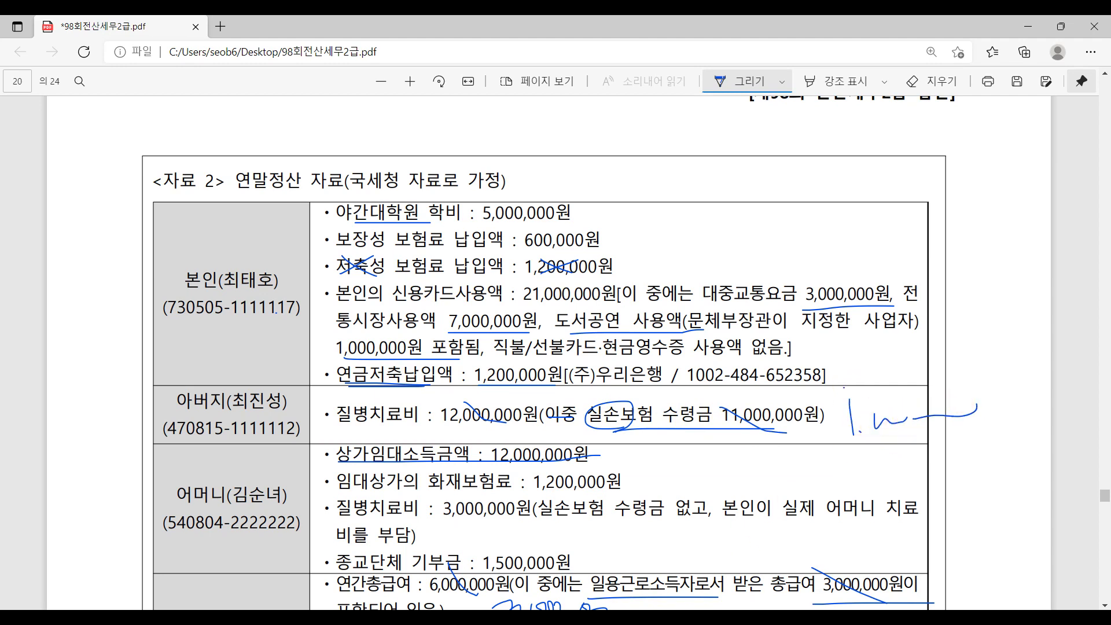
pyautogui.hotkey('alt', 'Tab')
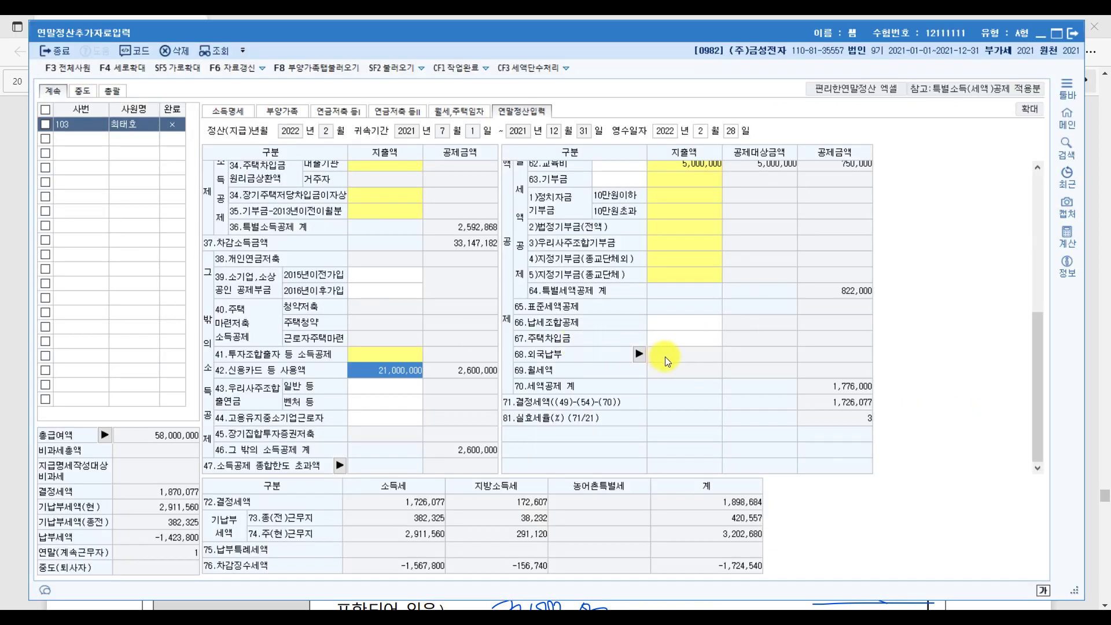
# Enter 1,000,000 as 61.의료비 under the 65세,장애인 expense category.
pyautogui.scroll(2, 660, 359)
pyautogui.click(690, 236)
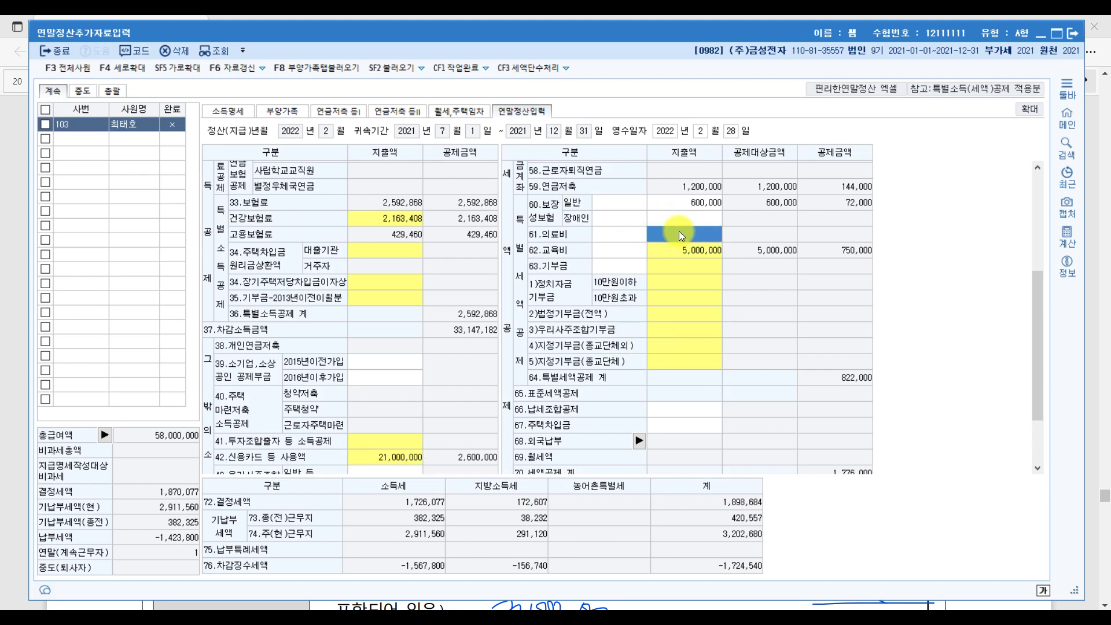
pyautogui.click(678, 231)
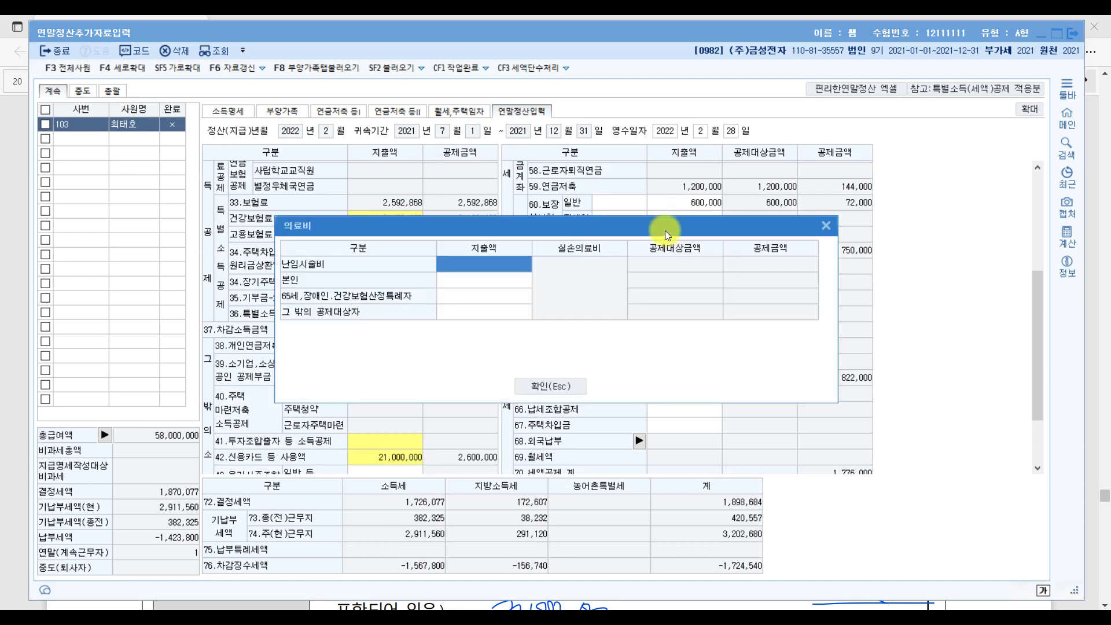
pyautogui.click(478, 297)
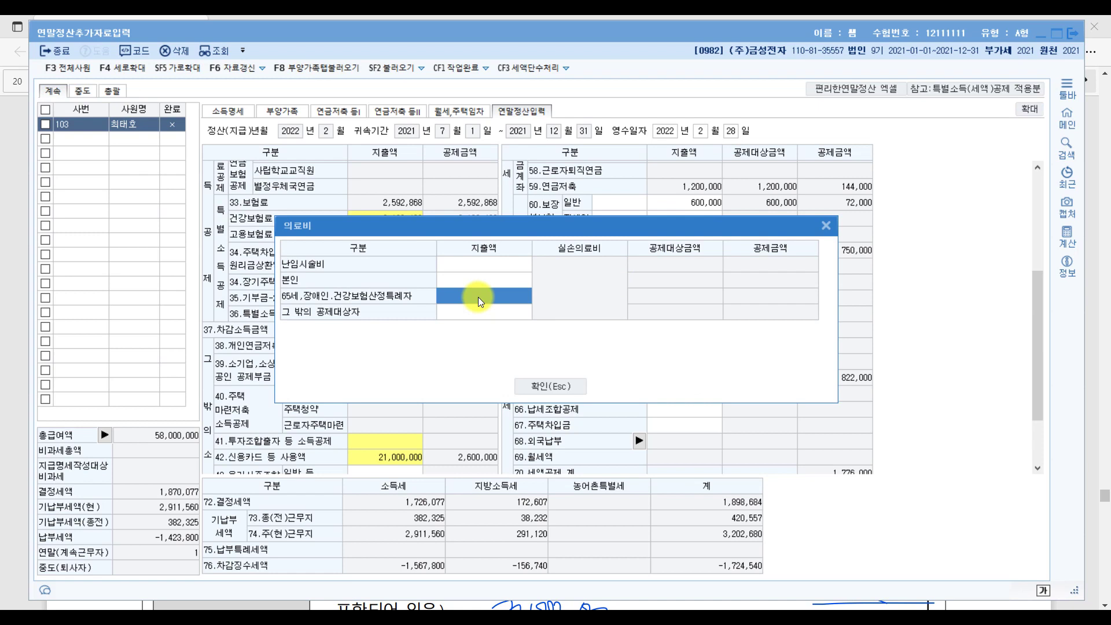
pyautogui.write('1,000')
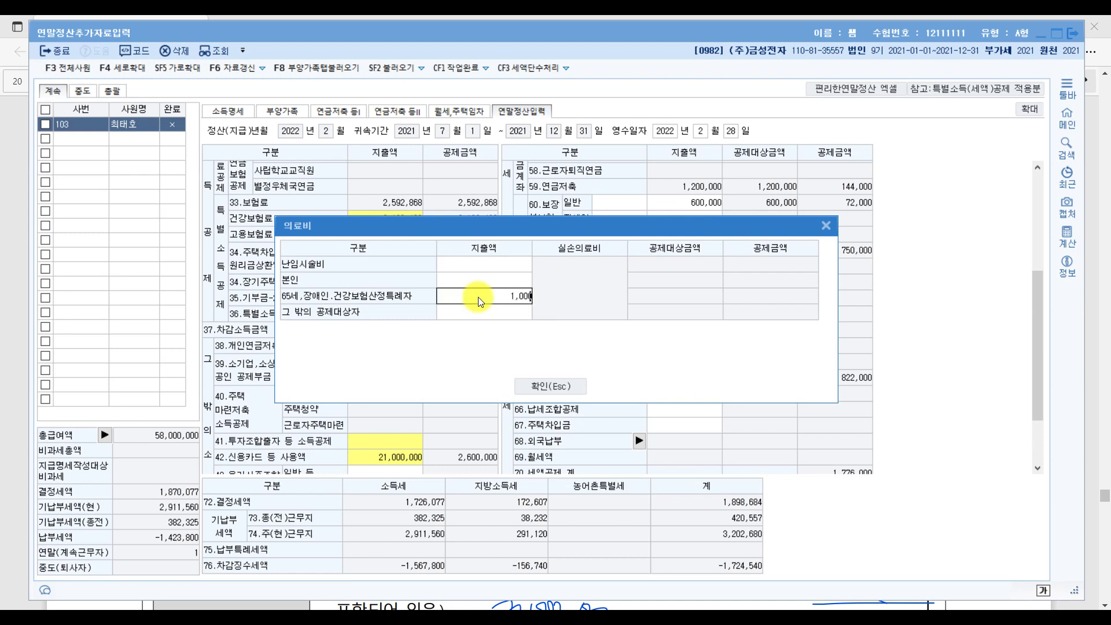
pyautogui.write(',000')
pyautogui.press('Return')
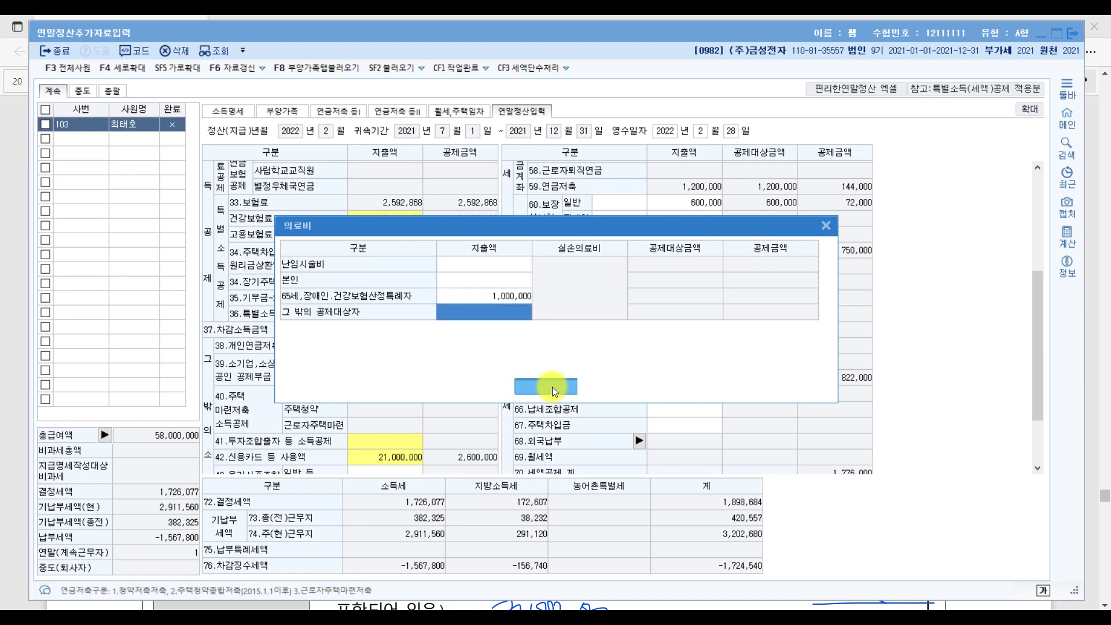
pyautogui.click(552, 387)
pyautogui.hotkey('alt', 'Tab')
# Circle the mother's rental income, strike fire insurance and religious donation, underline her medical expenses.
pyautogui.scroll(-1, 366, 482)
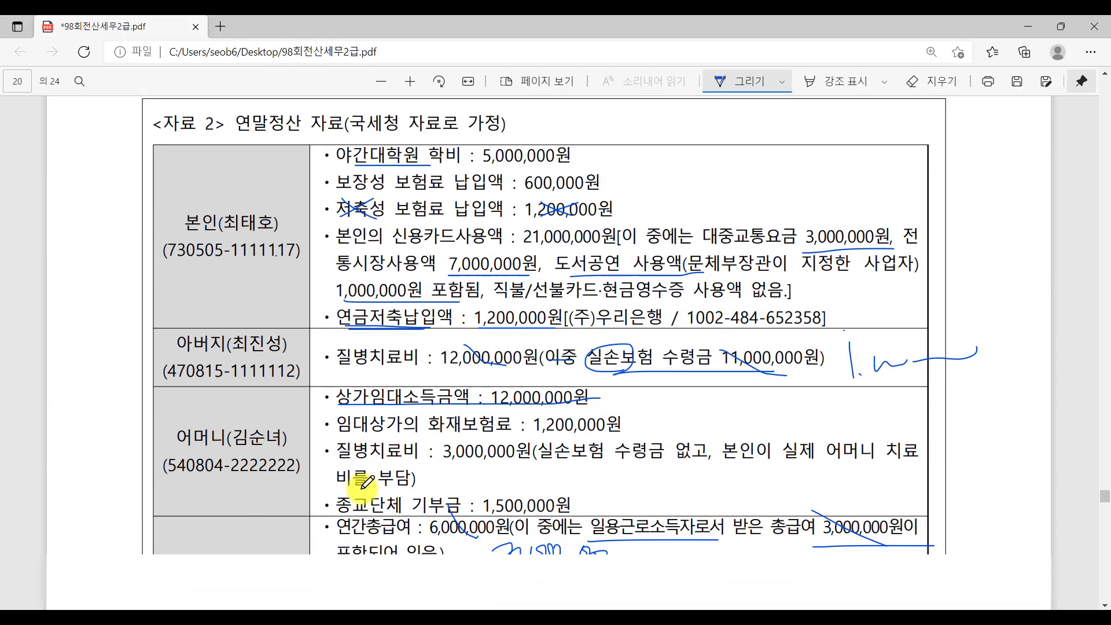
pyautogui.scroll(-2, 367, 482)
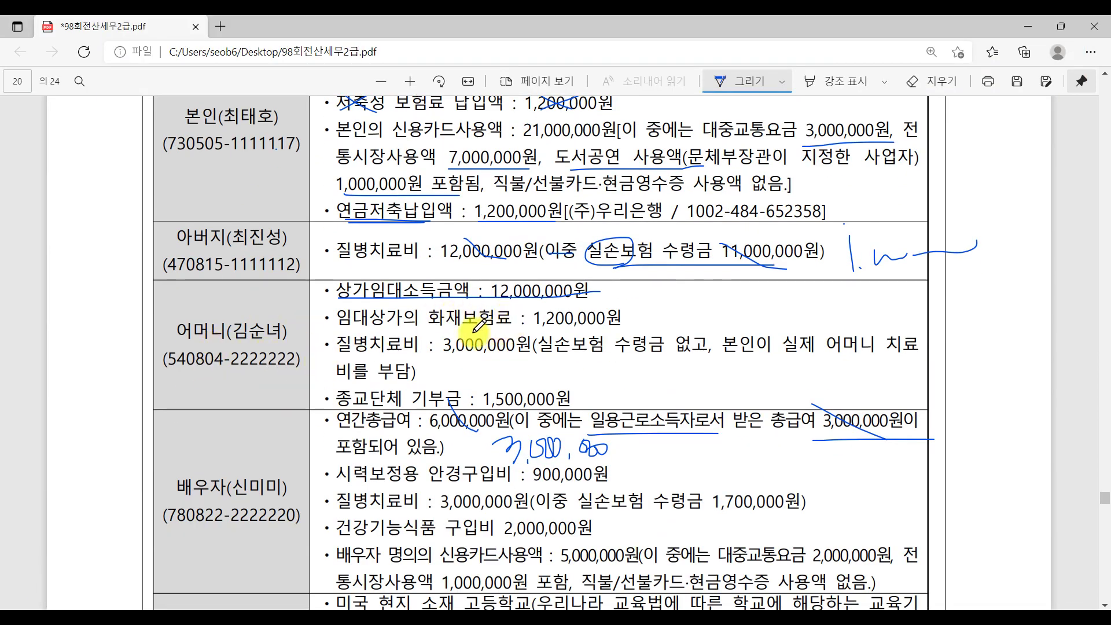
pyautogui.moveTo(432, 327); pyautogui.dragTo(510, 328)
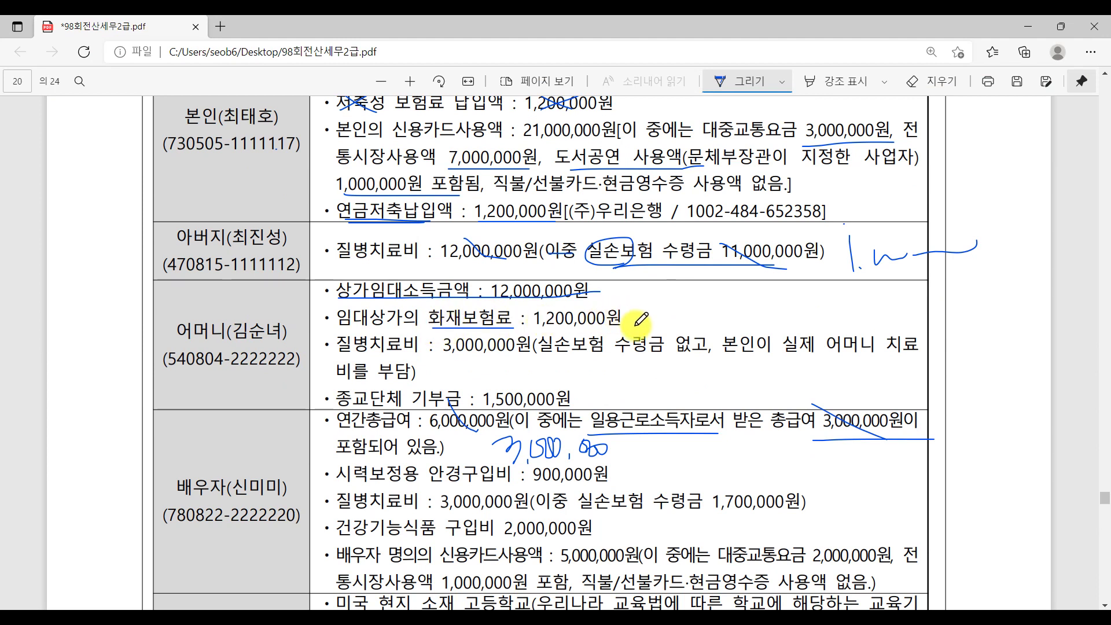
pyautogui.moveTo(576, 307)
pyautogui.mouseDown()
pyautogui.moveTo(596, 329)
pyautogui.moveTo(575, 329)
pyautogui.mouseUp()
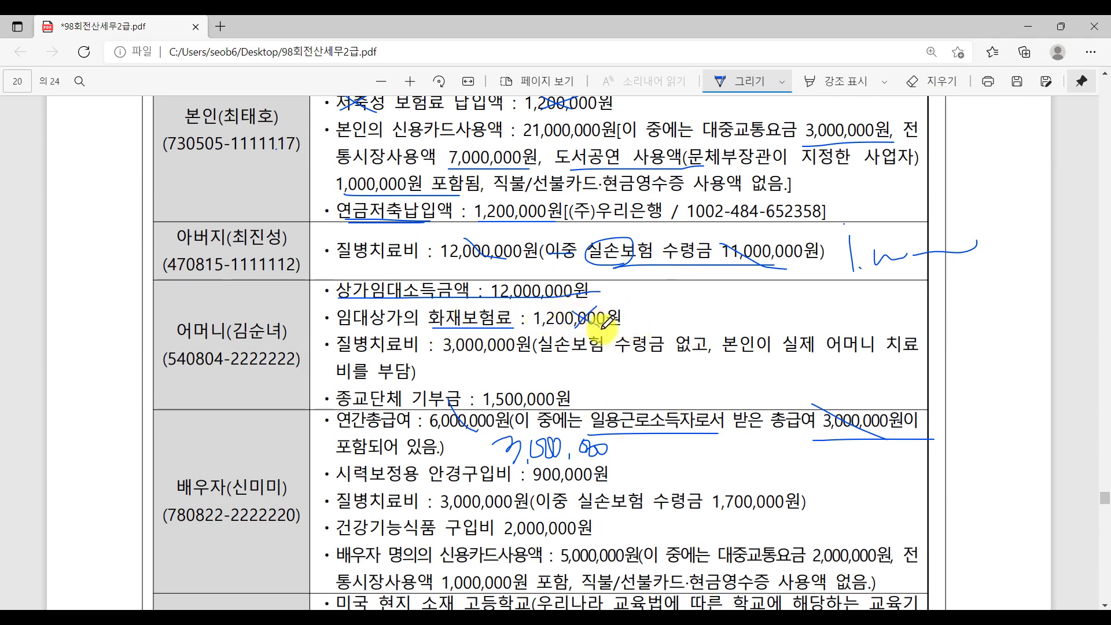
pyautogui.moveTo(457, 298)
pyautogui.mouseDown()
pyautogui.moveTo(431, 300)
pyautogui.moveTo(461, 301)
pyautogui.mouseUp()
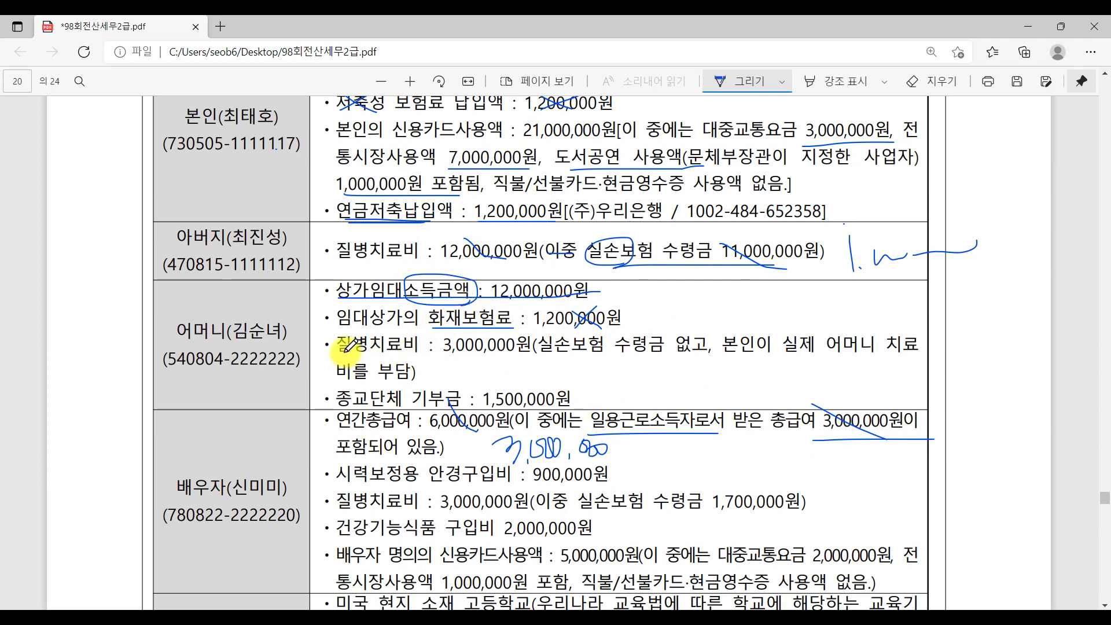
pyautogui.moveTo(490, 309)
pyautogui.mouseDown()
pyautogui.moveTo(512, 328)
pyautogui.moveTo(492, 328)
pyautogui.mouseUp()
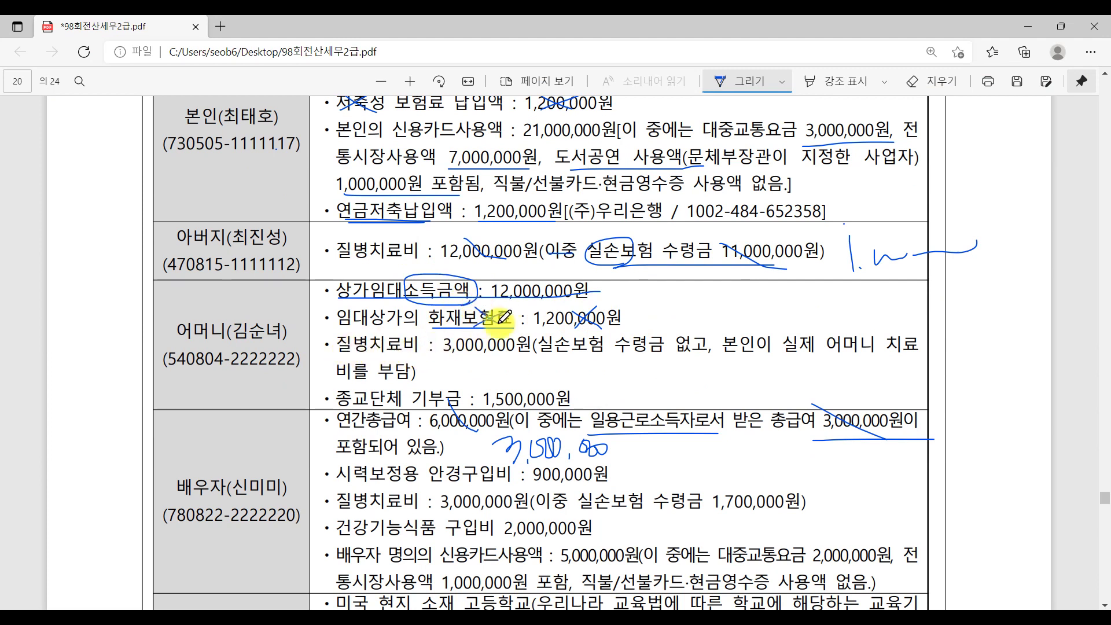
pyautogui.moveTo(427, 388)
pyautogui.mouseDown()
pyautogui.moveTo(457, 408)
pyautogui.moveTo(428, 410)
pyautogui.mouseUp()
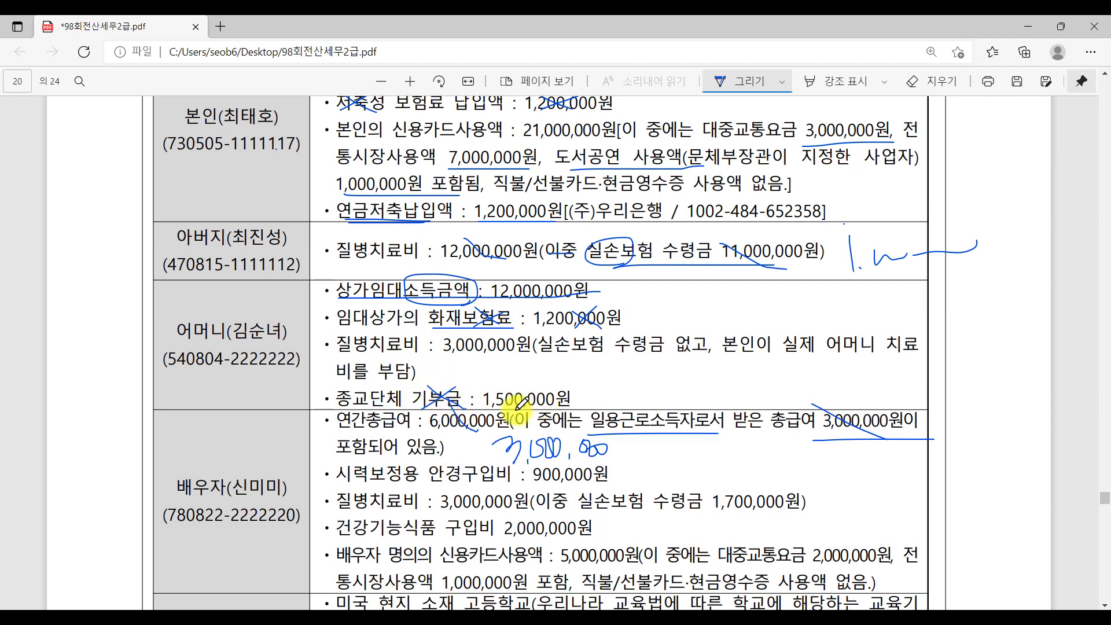
pyautogui.moveTo(501, 409)
pyautogui.mouseDown()
pyautogui.moveTo(536, 393)
pyautogui.moveTo(537, 405)
pyautogui.mouseUp()
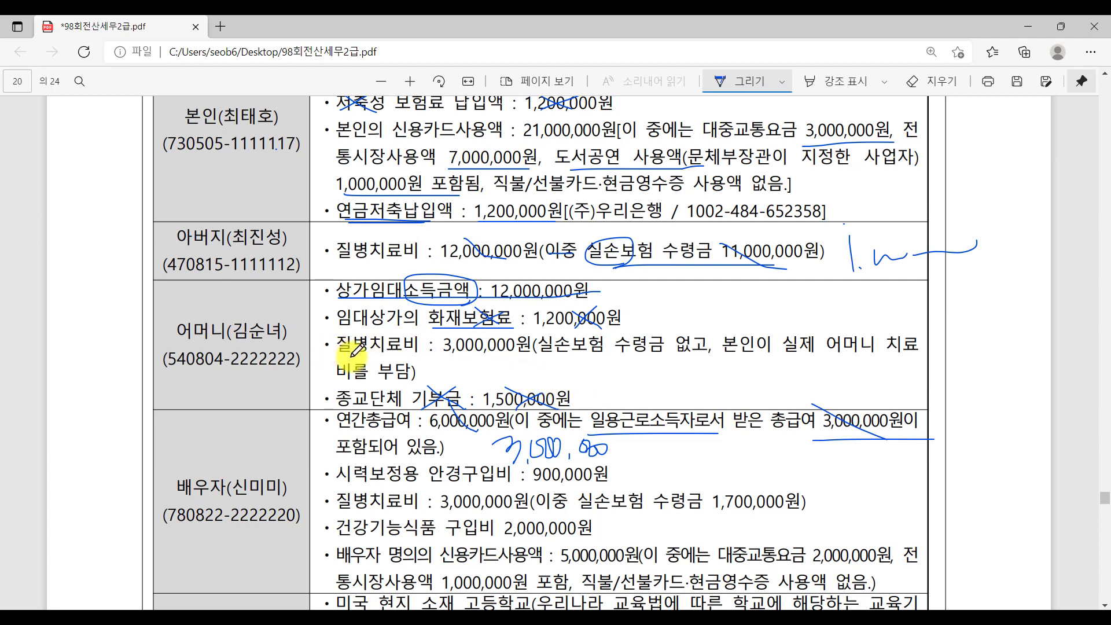
pyautogui.moveTo(333, 351); pyautogui.dragTo(517, 354)
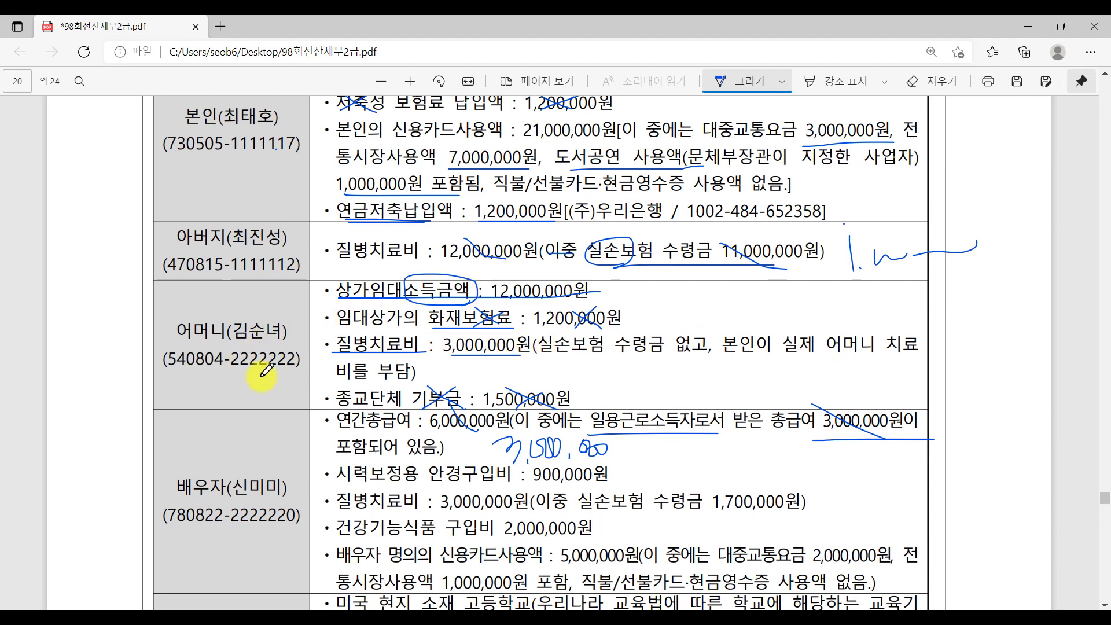
pyautogui.click(372, 602)
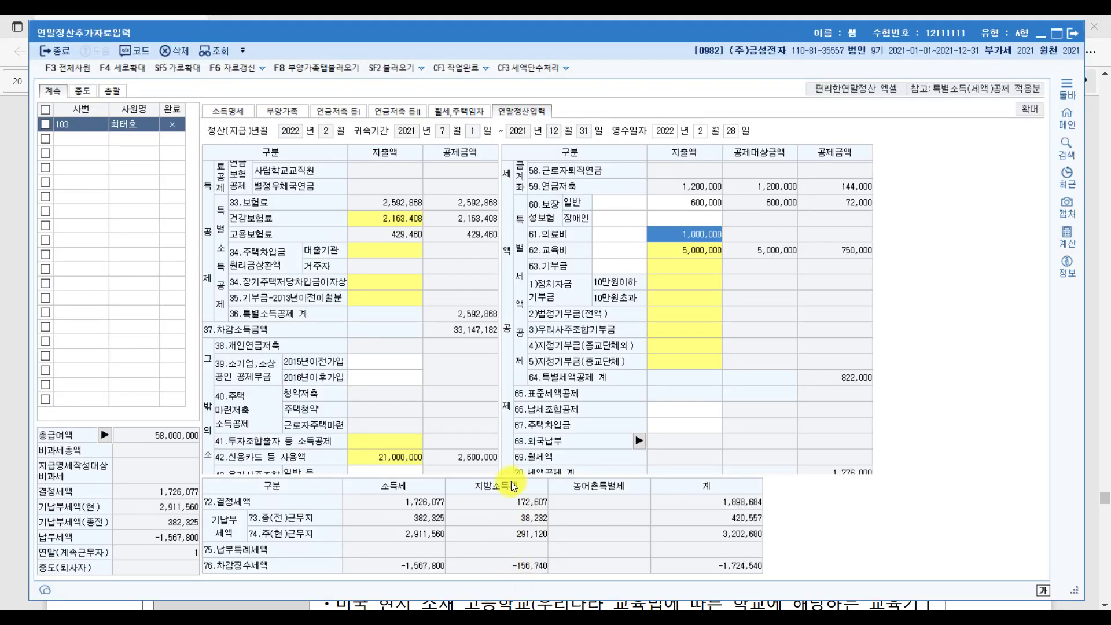
# After checking the dependents list, change the 65세,장애인 medical expense to 4,000,000.
pyautogui.click(283, 111)
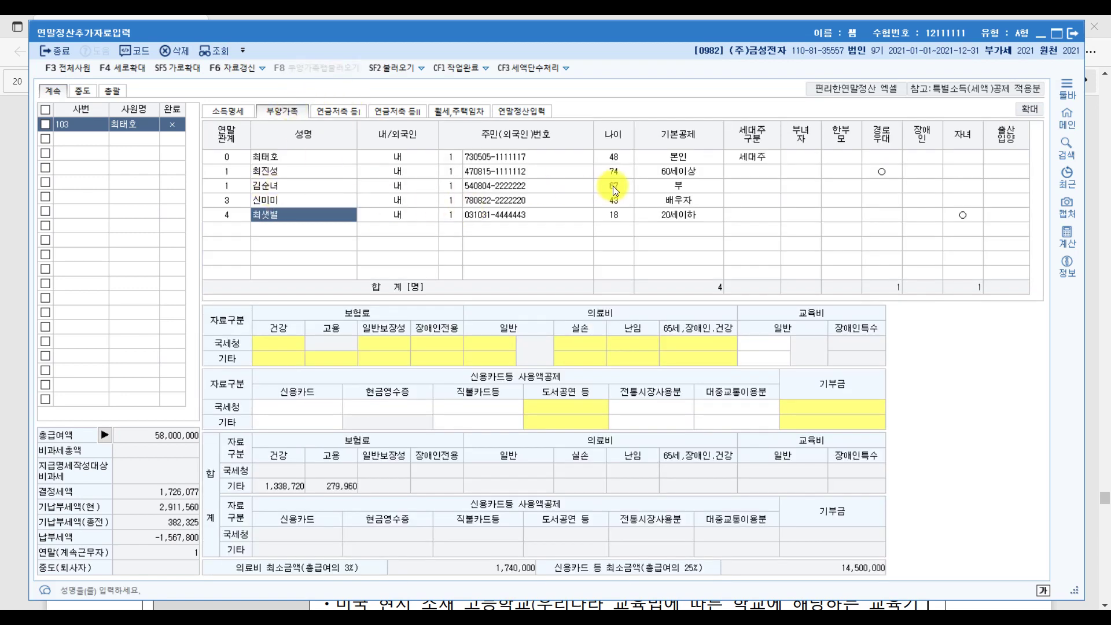
pyautogui.click(526, 111)
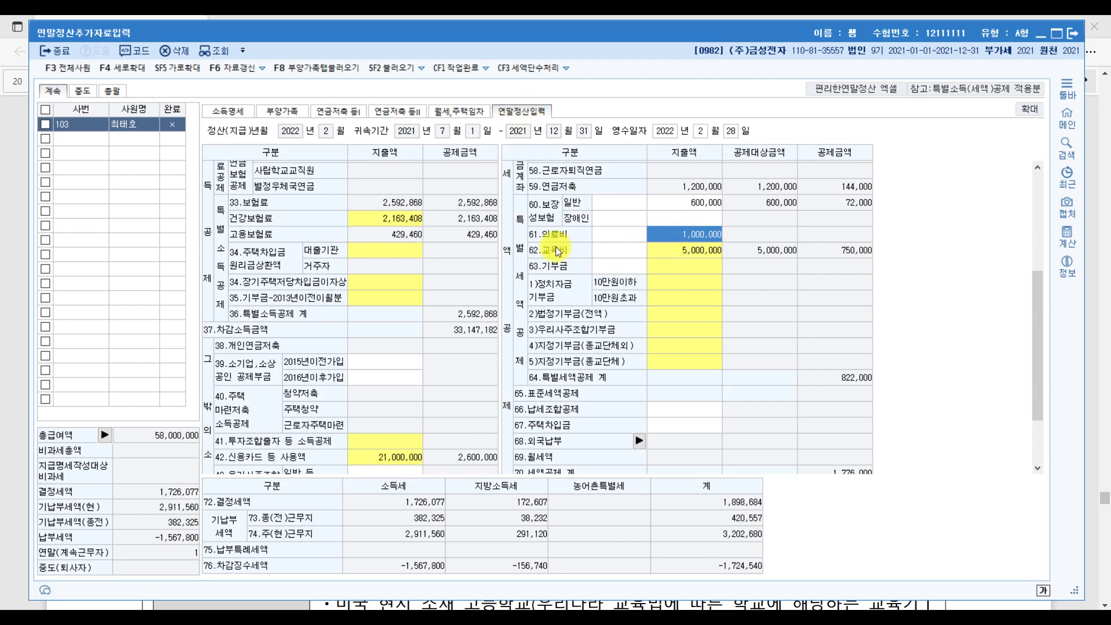
pyautogui.press('Return')
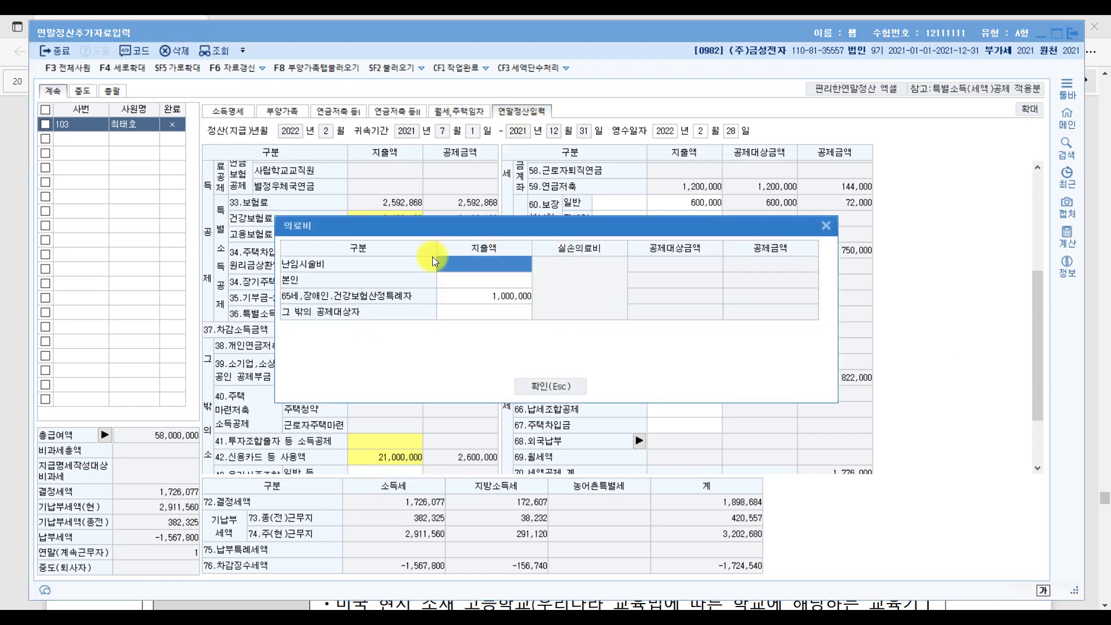
pyautogui.click(481, 300)
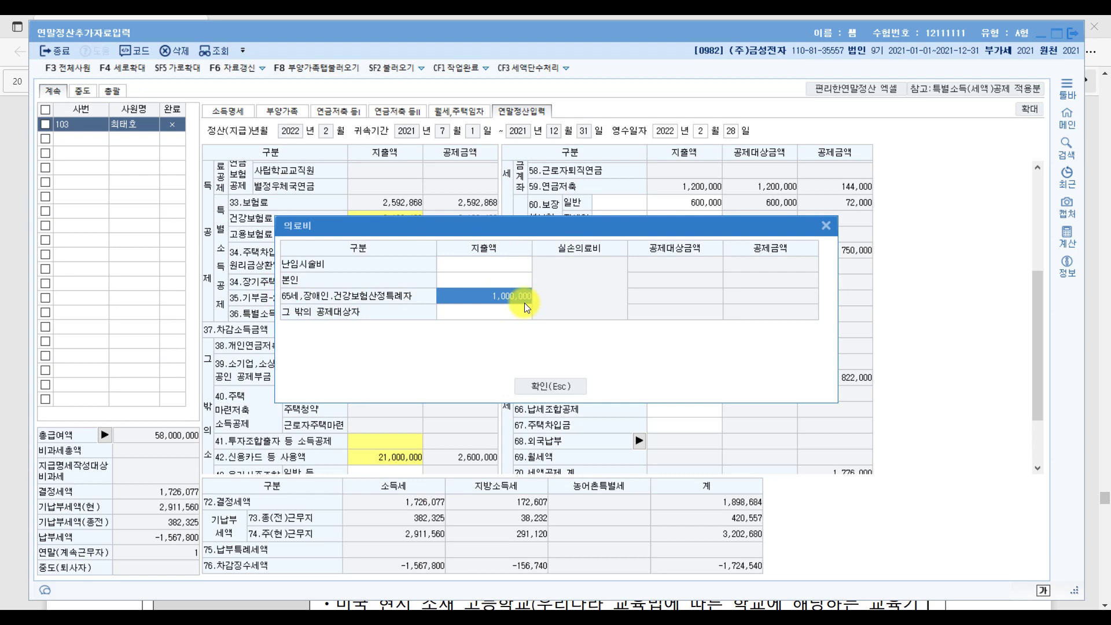
pyautogui.write('4,000,')
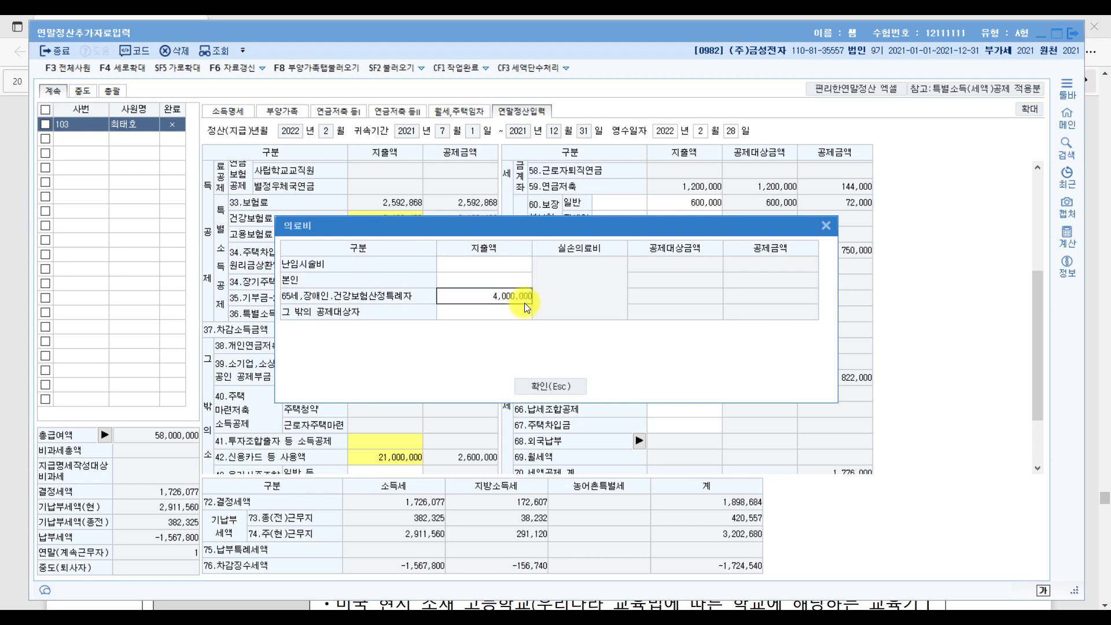
pyautogui.write('000')
pyautogui.press('Return')
pyautogui.click(550, 388)
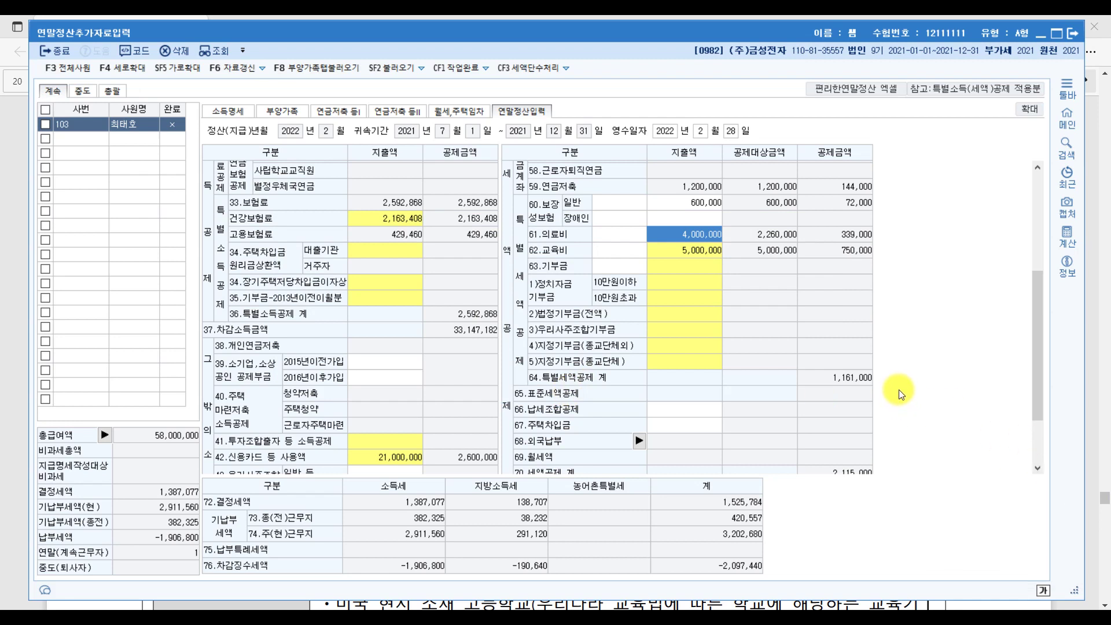
pyautogui.click(466, 605)
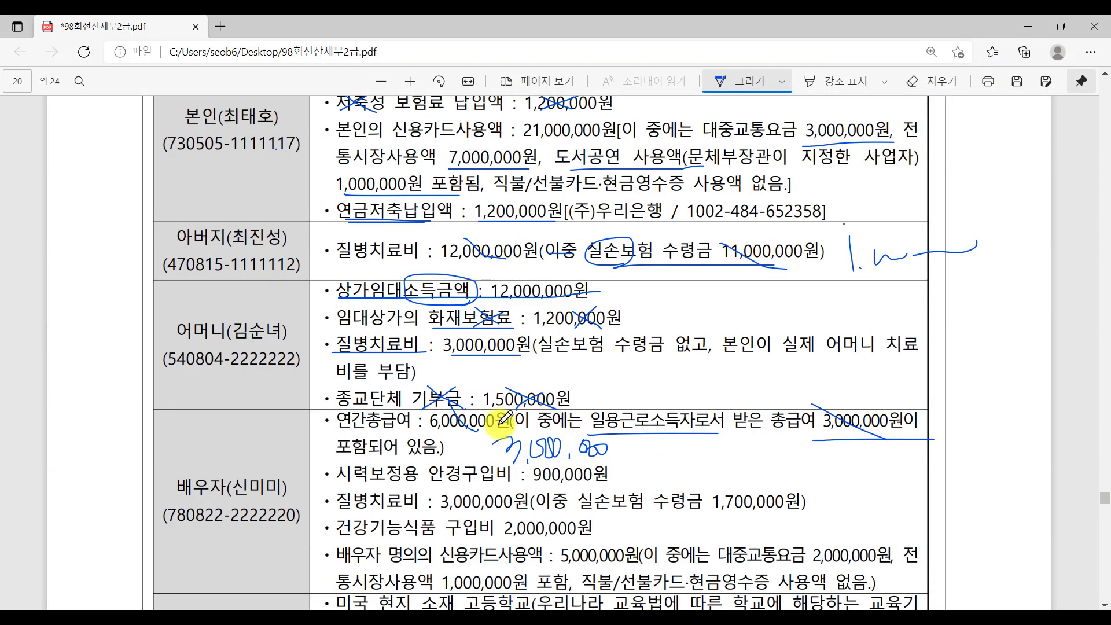
# Strike the spouse's 900,000 and 1,700,000 amounts and write 500,000 and 1,300,000 beside them.
pyautogui.scroll(-4, 505, 418)
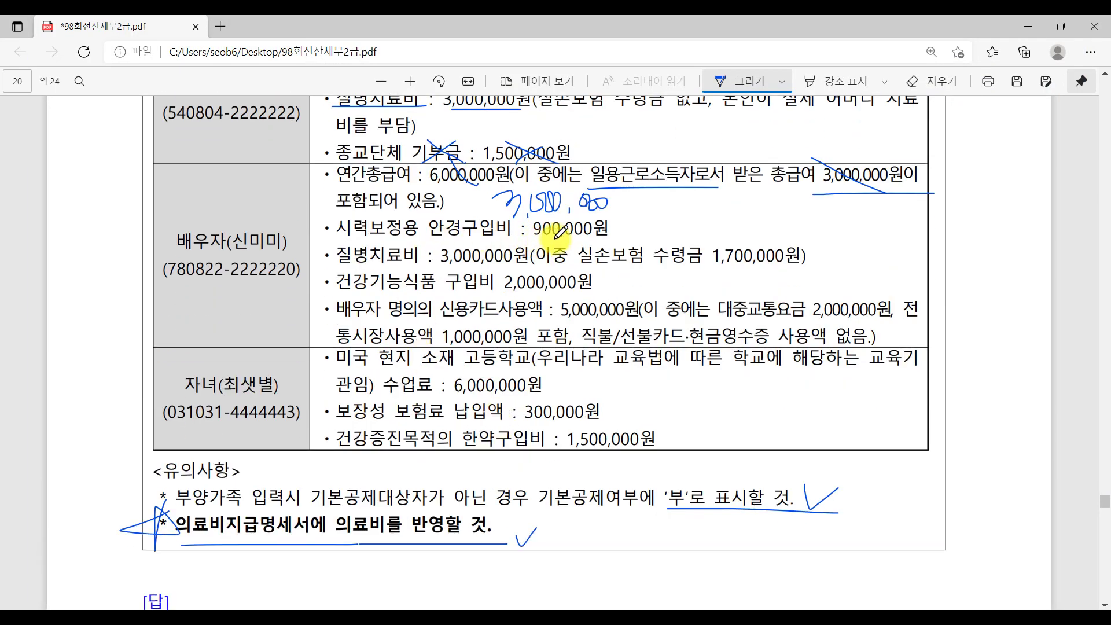
pyautogui.moveTo(622, 229); pyautogui.dragTo(533, 230)
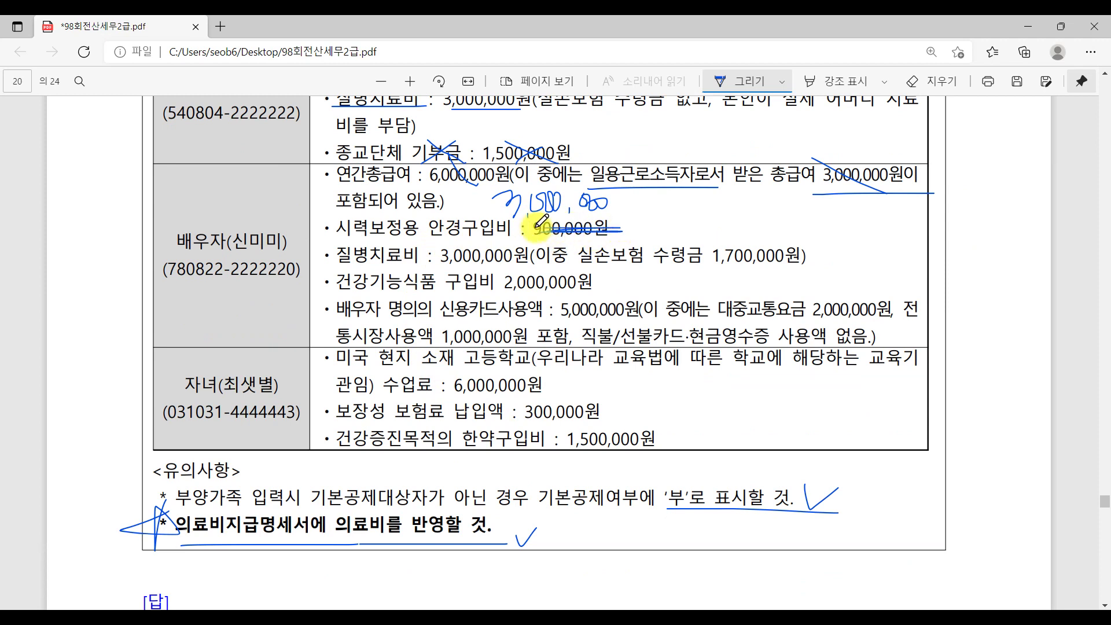
pyautogui.moveTo(655, 214)
pyautogui.mouseDown()
pyautogui.moveTo(657, 238)
pyautogui.moveTo(747, 230)
pyautogui.moveTo(718, 225)
pyautogui.mouseUp()
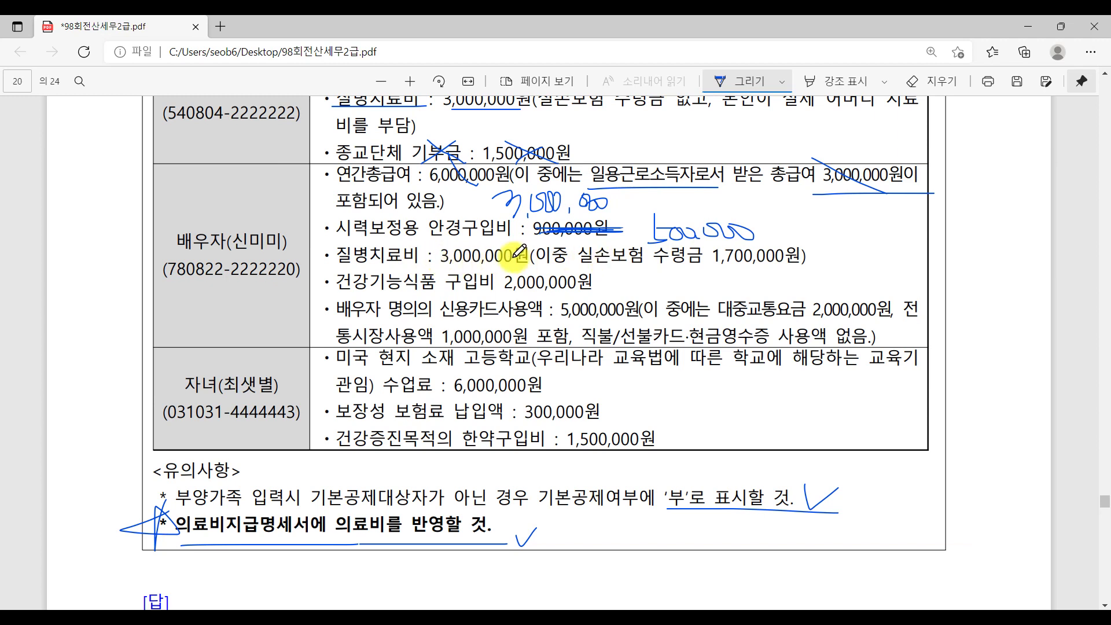
pyautogui.moveTo(754, 247); pyautogui.dragTo(790, 265)
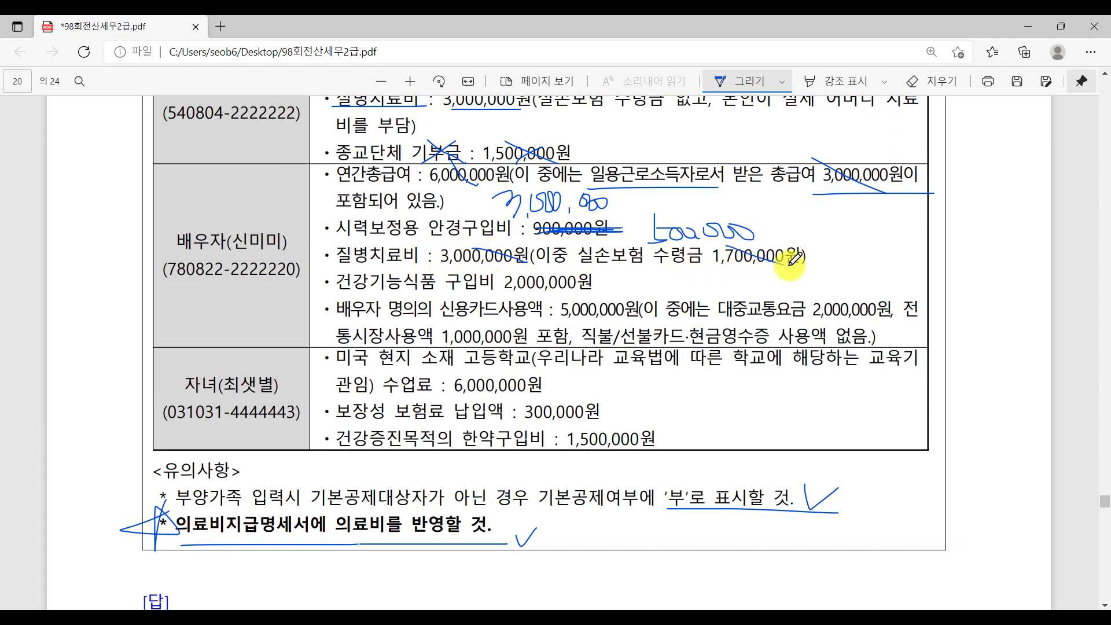
pyautogui.moveTo(575, 264); pyautogui.dragTo(714, 263)
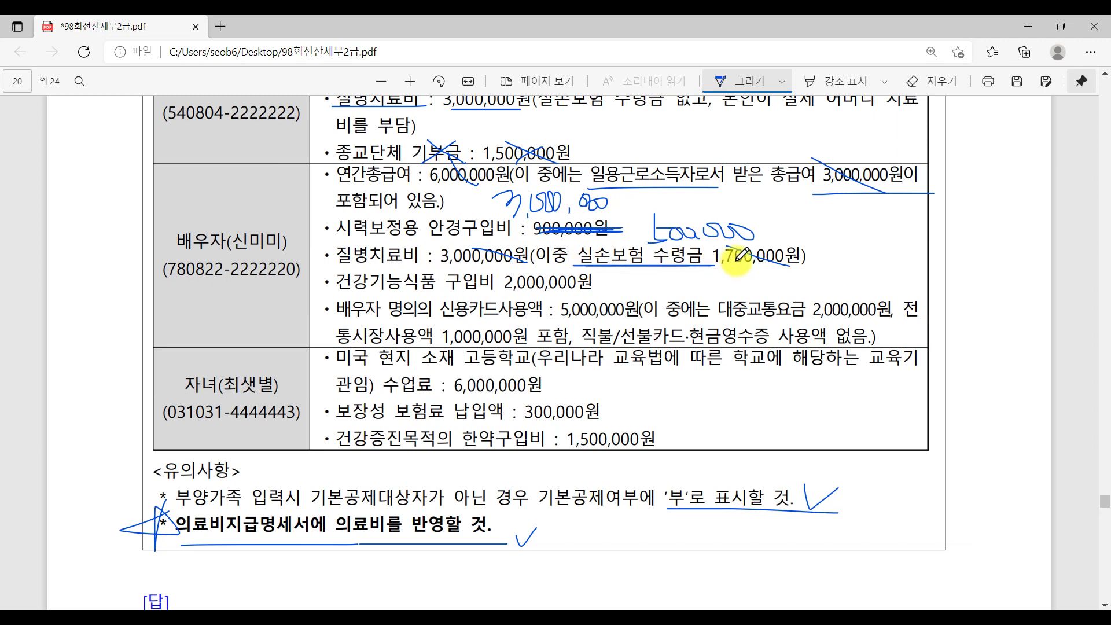
pyautogui.moveTo(842, 235)
pyautogui.mouseDown()
pyautogui.moveTo(846, 261)
pyautogui.moveTo(860, 243)
pyautogui.moveTo(942, 234)
pyautogui.mouseUp()
pyautogui.moveTo(862, 260); pyautogui.dragTo(862, 270)
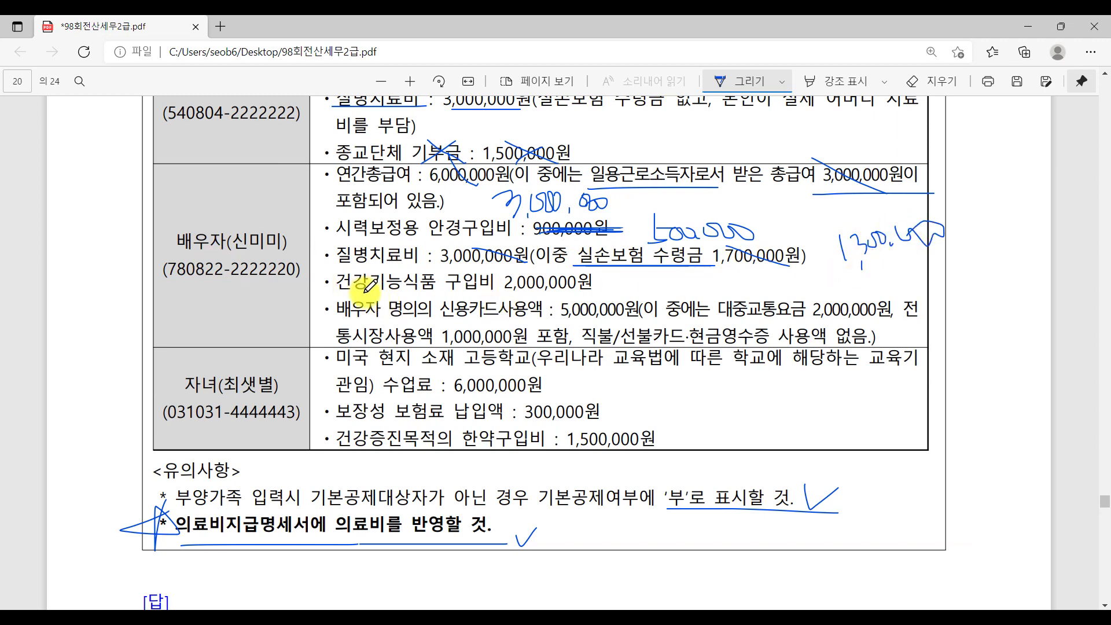
# Cross out the 2,000,000 health food, underline 2,000,000 transit and 1,000,000 market, tick both notes.
pyautogui.moveTo(367, 287)
pyautogui.mouseDown()
pyautogui.moveTo(437, 294)
pyautogui.moveTo(434, 284)
pyautogui.mouseUp()
pyautogui.moveTo(506, 292); pyautogui.dragTo(587, 277)
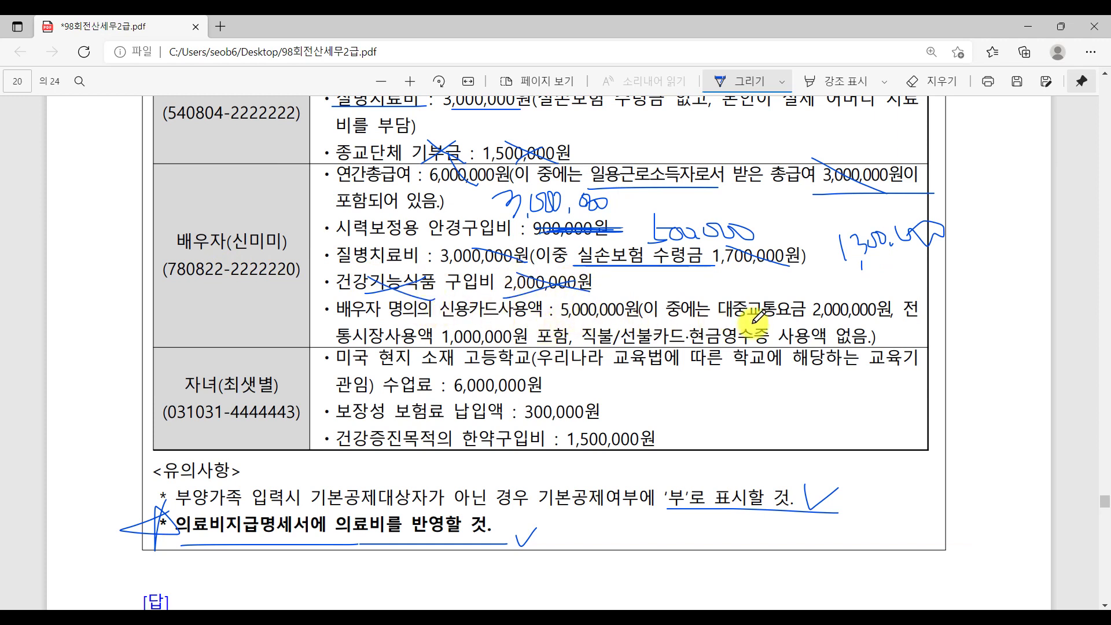
pyautogui.moveTo(813, 317); pyautogui.dragTo(889, 317)
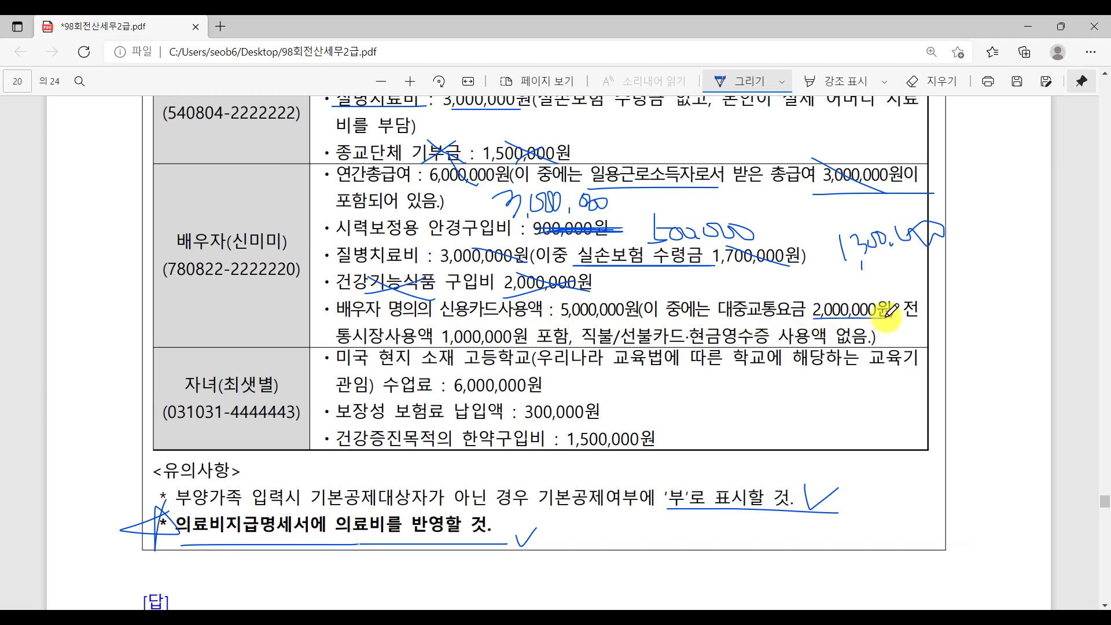
pyautogui.moveTo(439, 343); pyautogui.dragTo(514, 344)
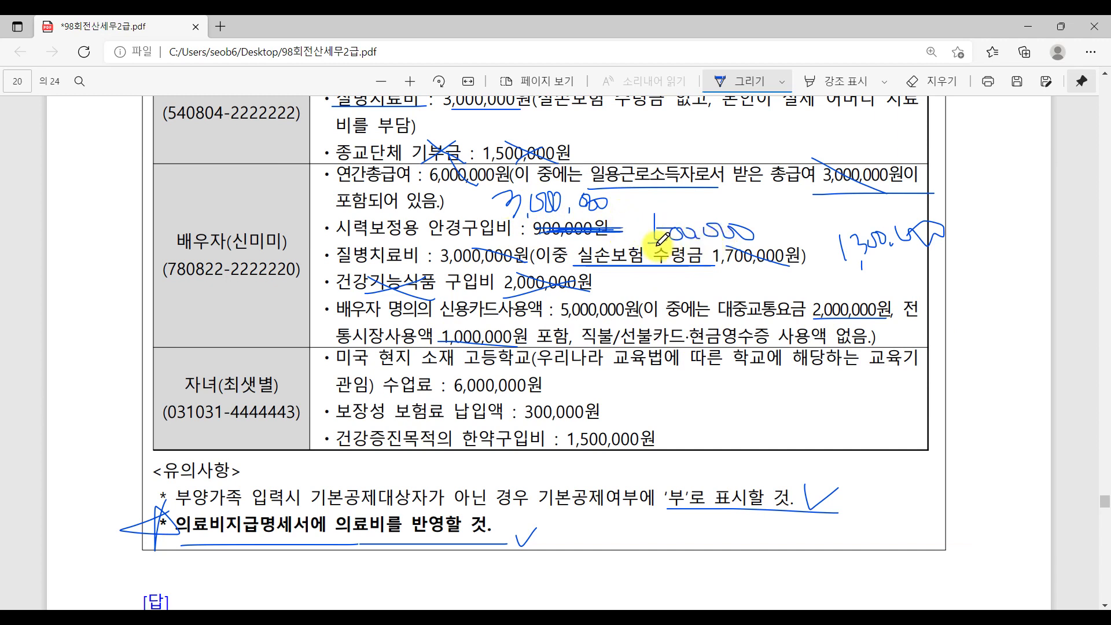
pyautogui.moveTo(634, 234); pyautogui.dragTo(654, 215)
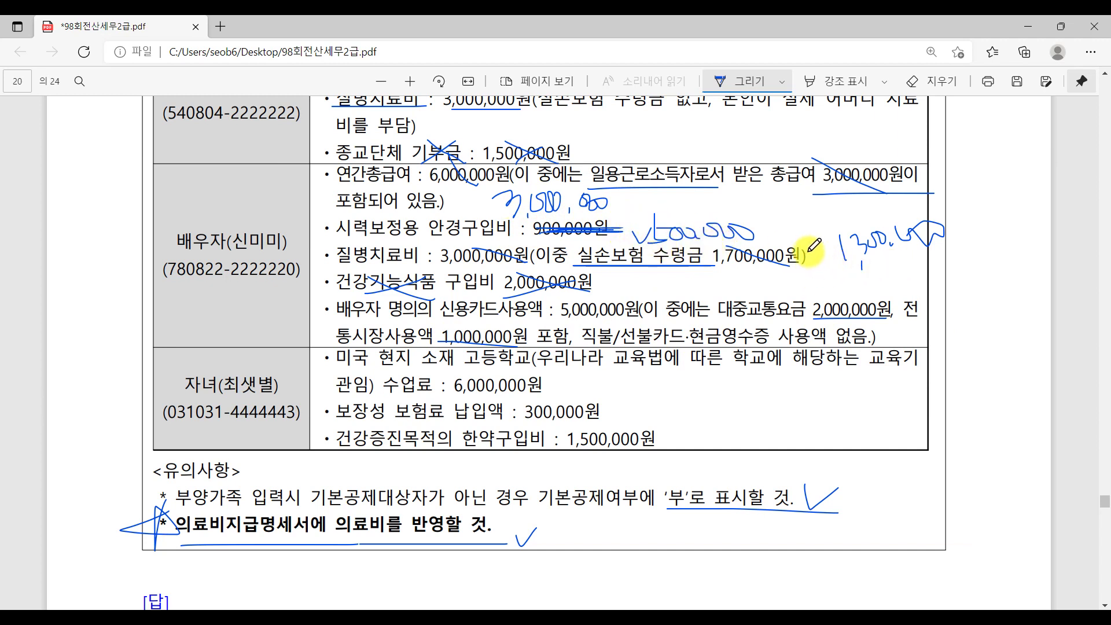
pyautogui.moveTo(811, 256); pyautogui.dragTo(830, 250)
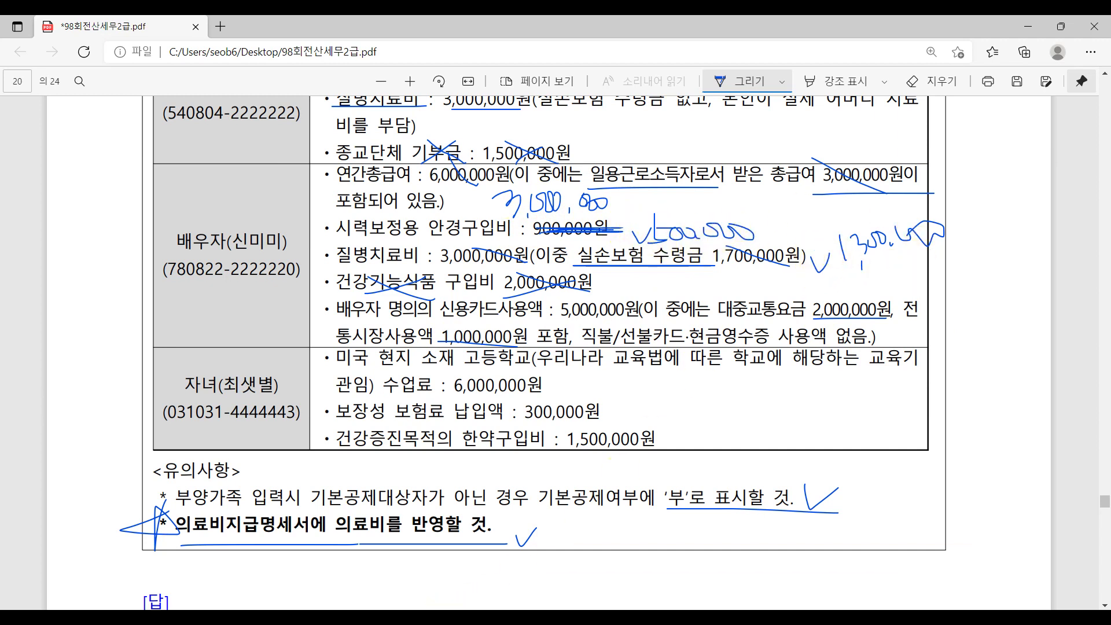
pyautogui.hotkey('alt', 'Tab')
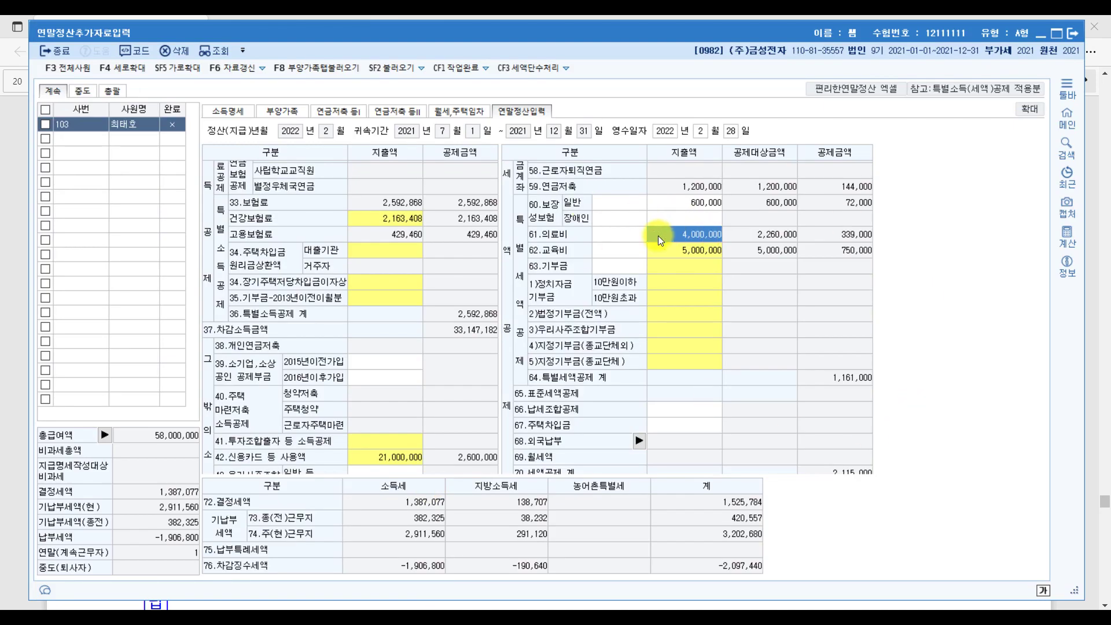
# Enter 1,800,000 under 그 밖의 공제대상자 medical expenses.
pyautogui.click(658, 235)
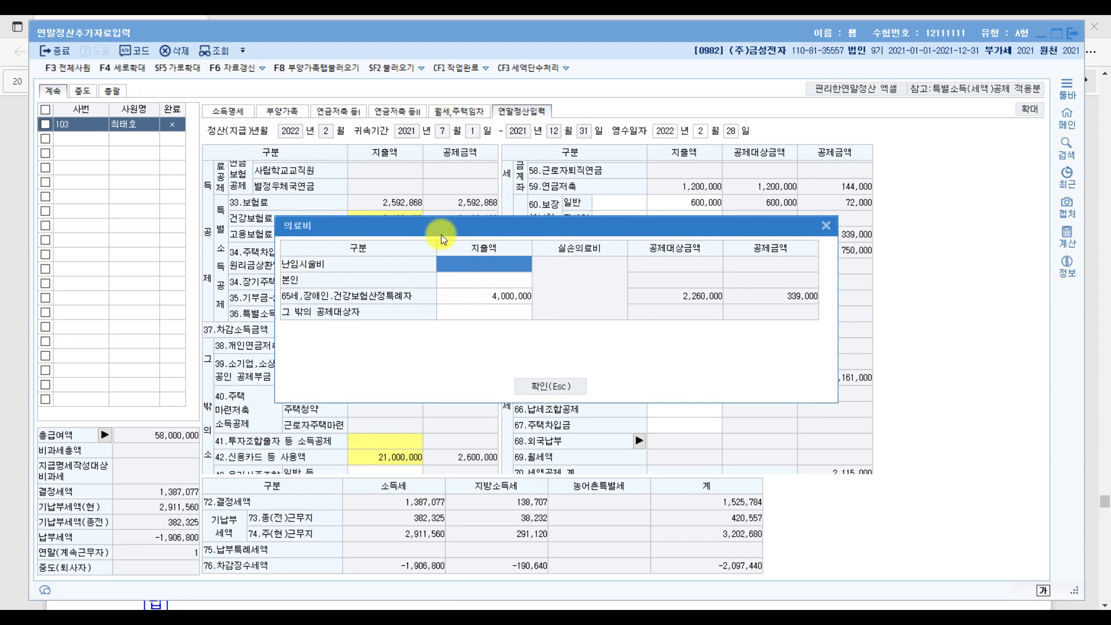
pyautogui.click(457, 310)
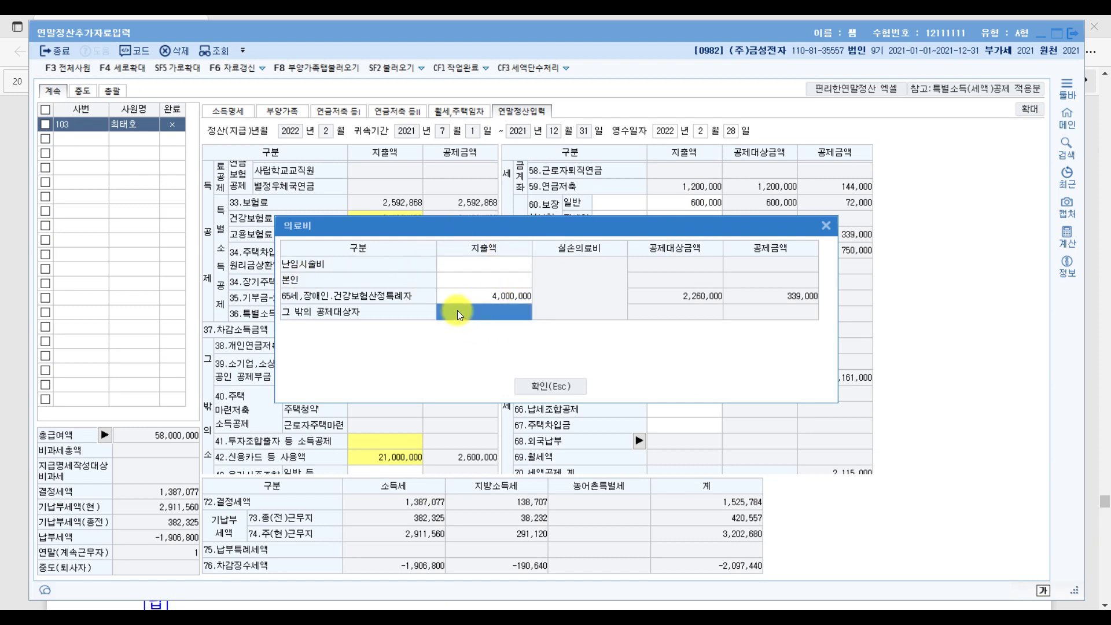
pyautogui.write('1800000')
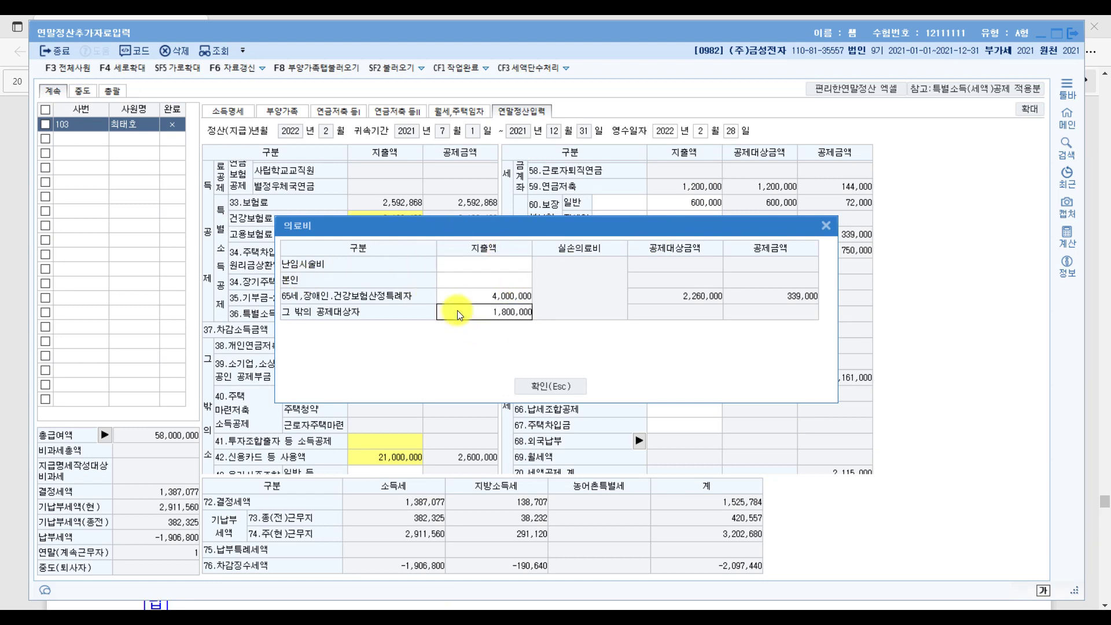
pyautogui.press('Return')
pyautogui.click(551, 386)
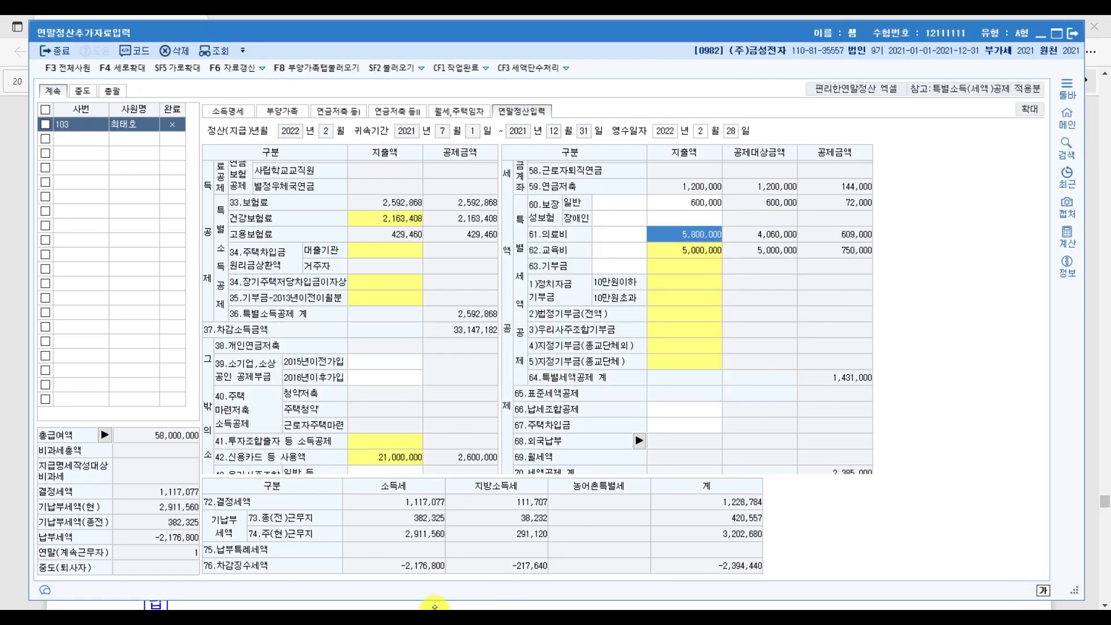
# Underline the spouse's credit card usage in the exam PDF.
pyautogui.click(435, 605)
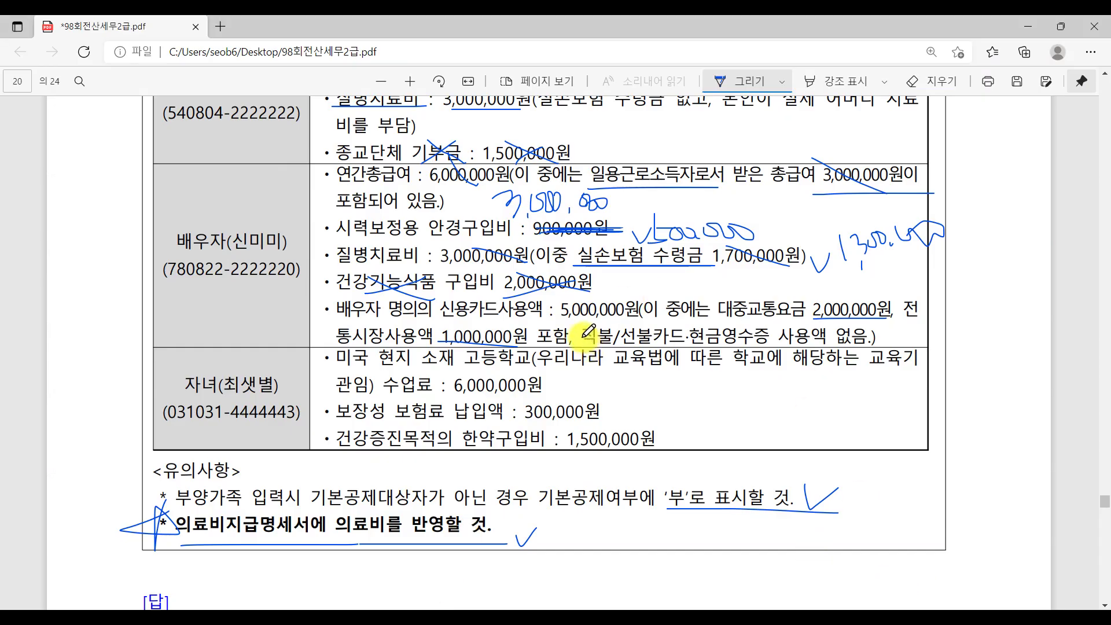
pyautogui.moveTo(439, 322); pyautogui.dragTo(544, 320)
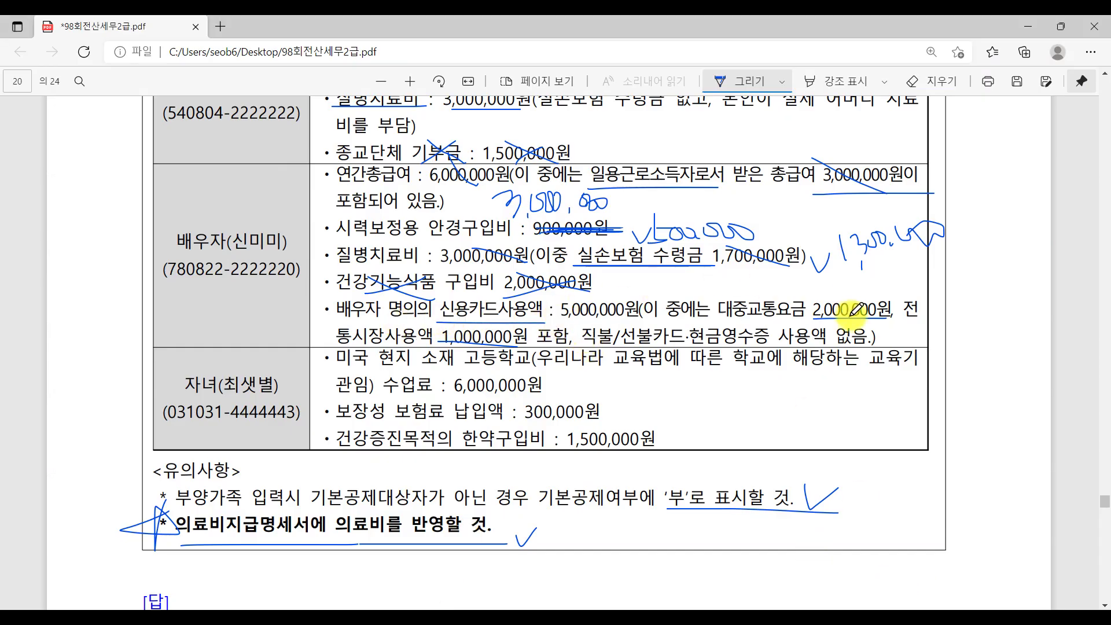
pyautogui.hotkey('alt', 'Tab')
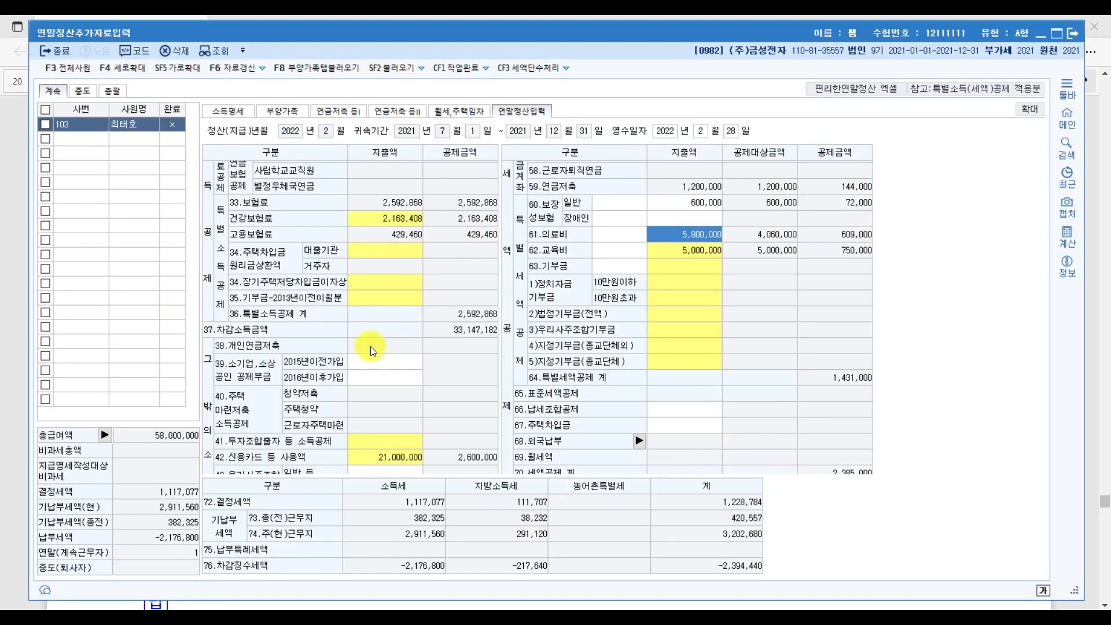
pyautogui.scroll(-2, 358, 462)
# Change public transport usage to 5,000,000 and traditional market usage to 8,000,000.
pyautogui.click(394, 371)
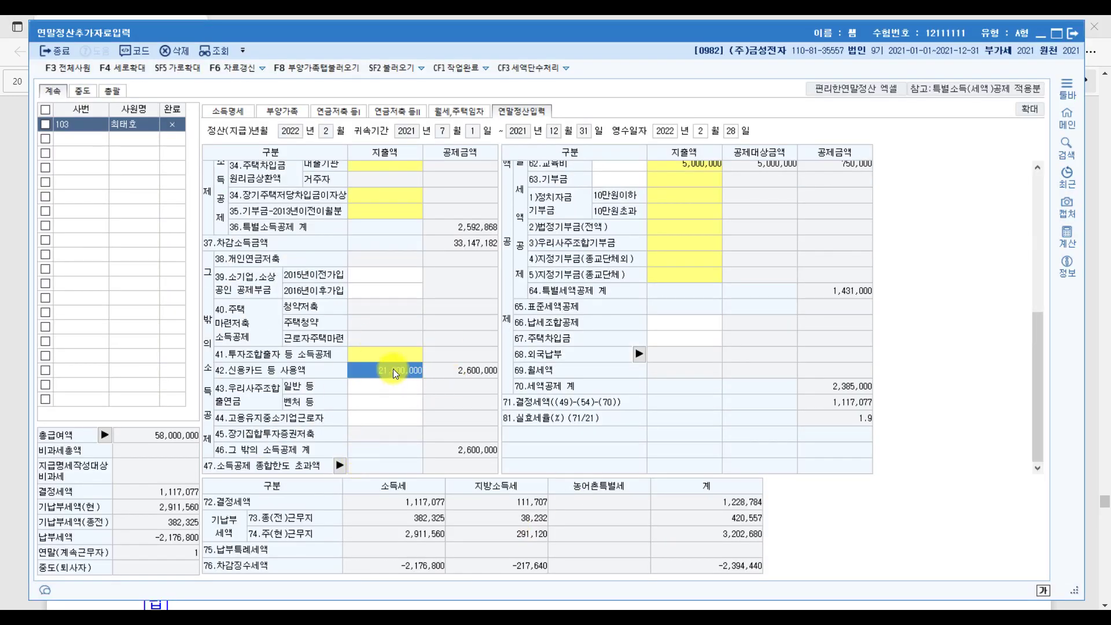
pyautogui.doubleClick(393, 369)
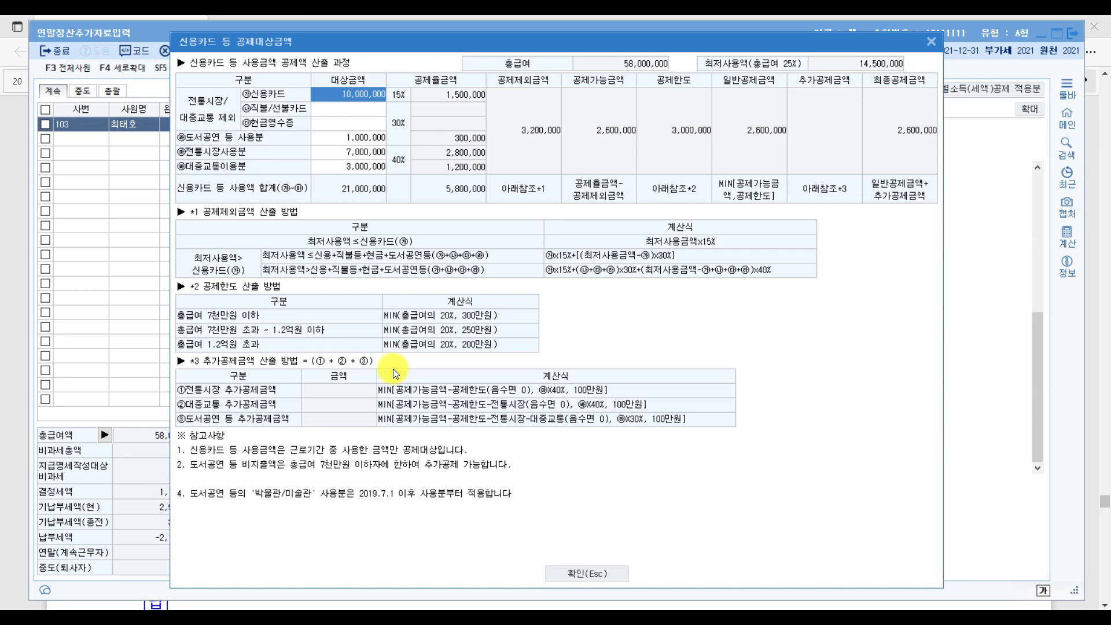
pyautogui.click(347, 168)
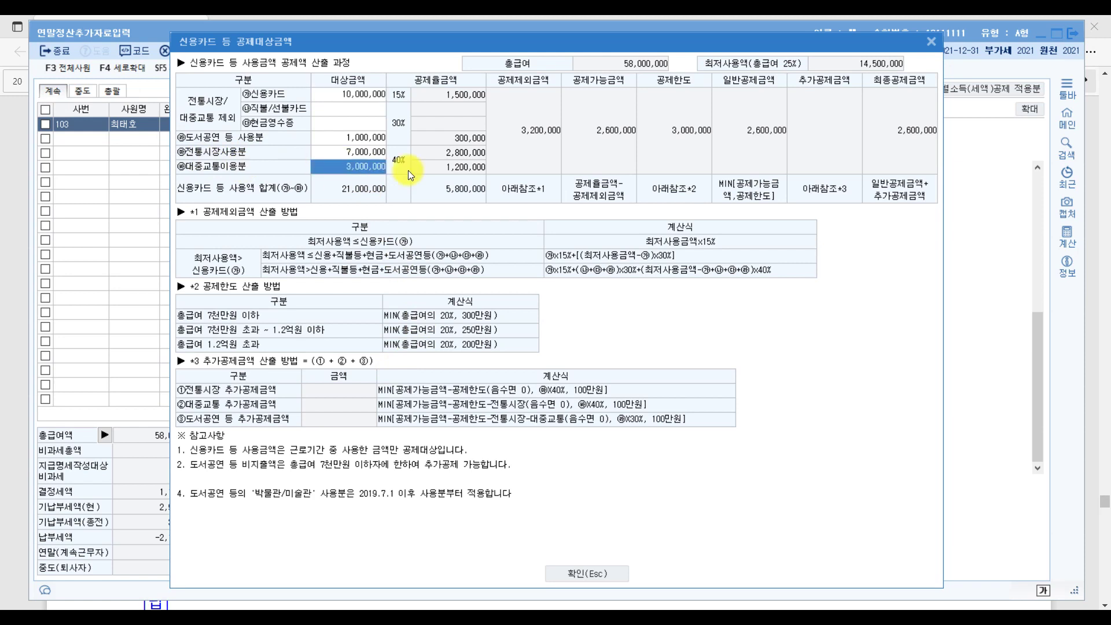
pyautogui.write('5000000')
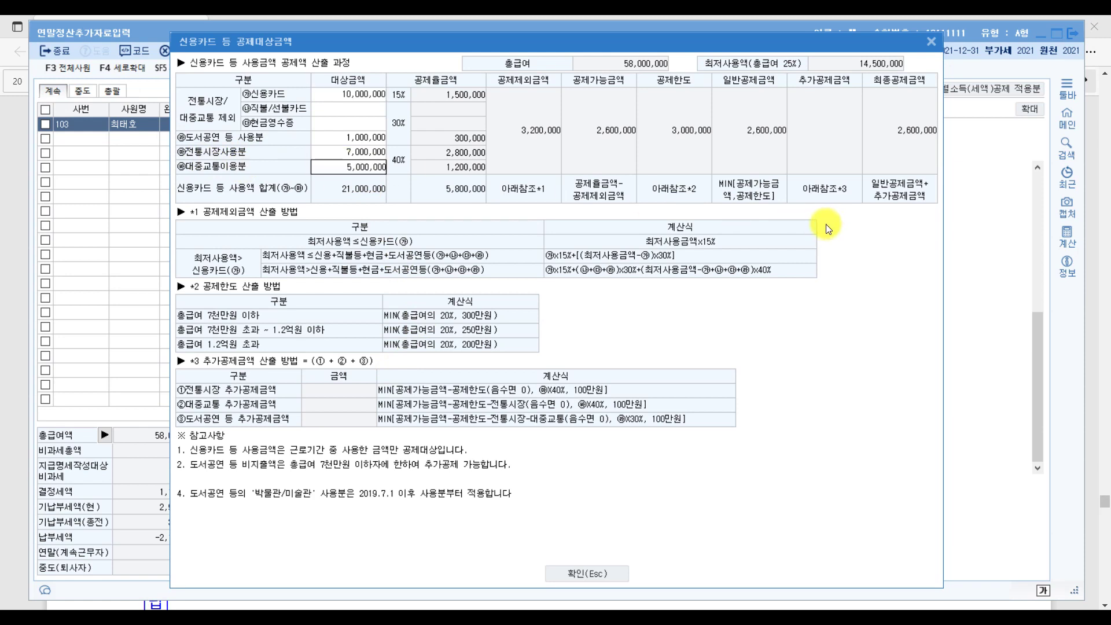
pyautogui.press('Return')
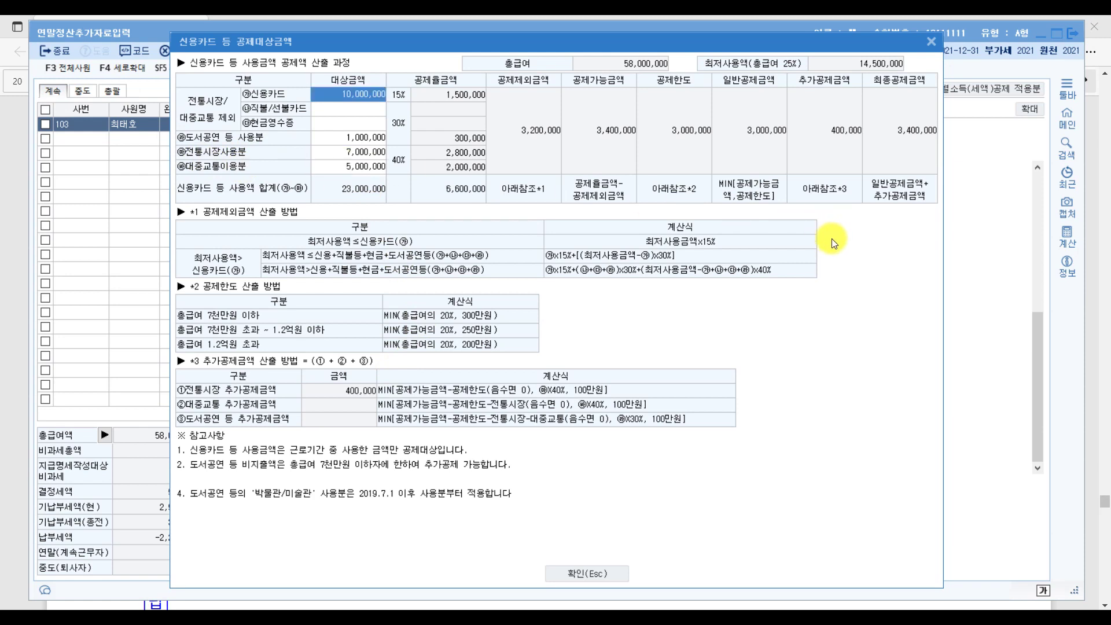
pyautogui.click(341, 152)
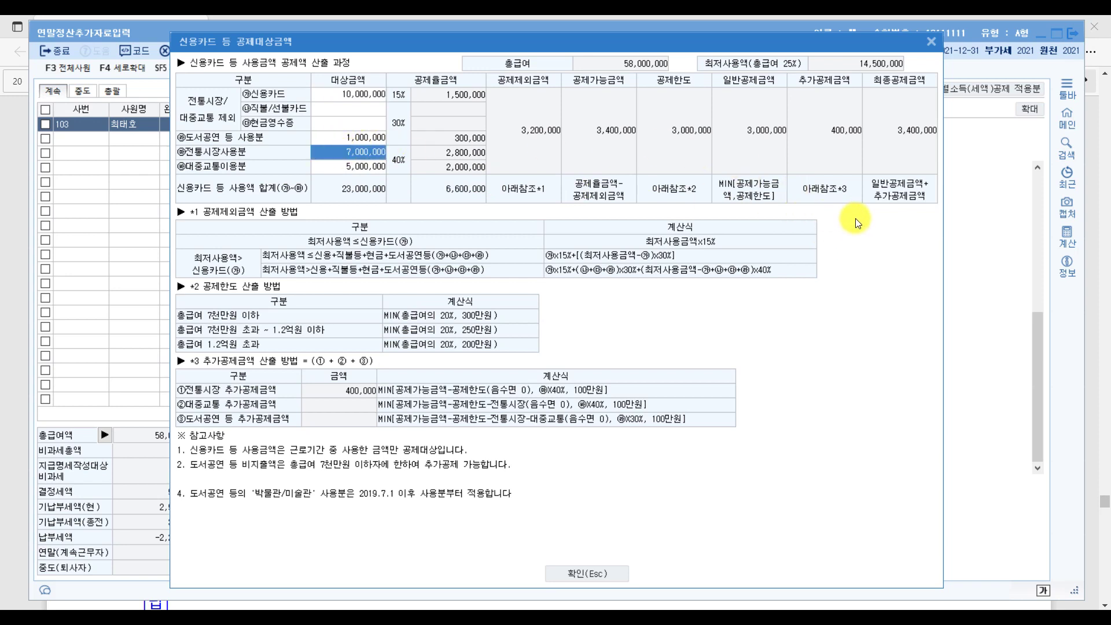
pyautogui.write('8000000')
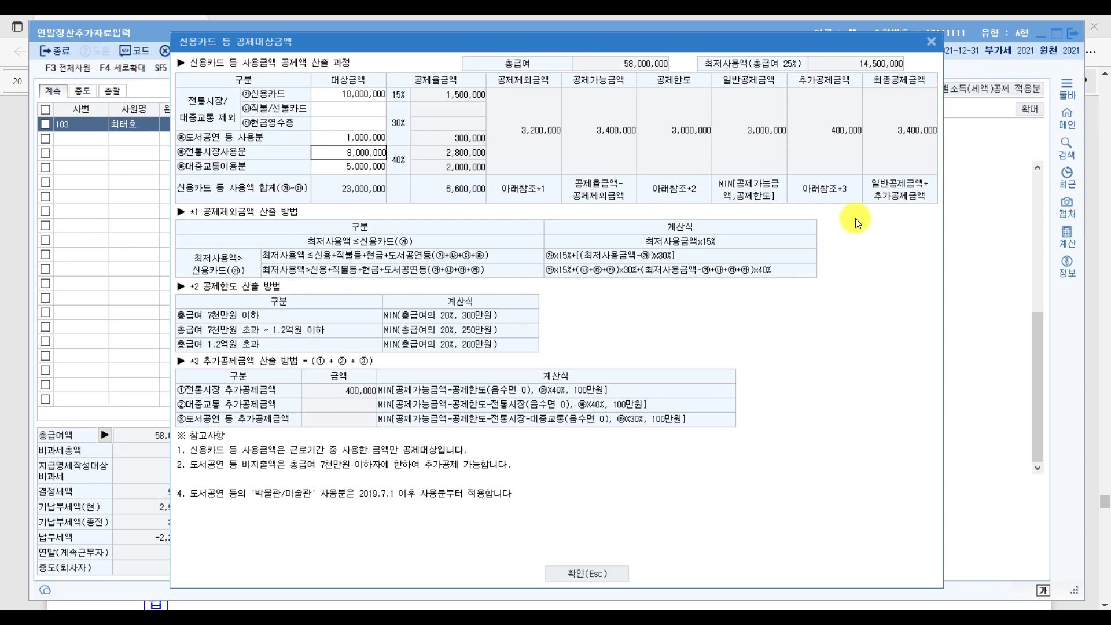
pyautogui.press('Return')
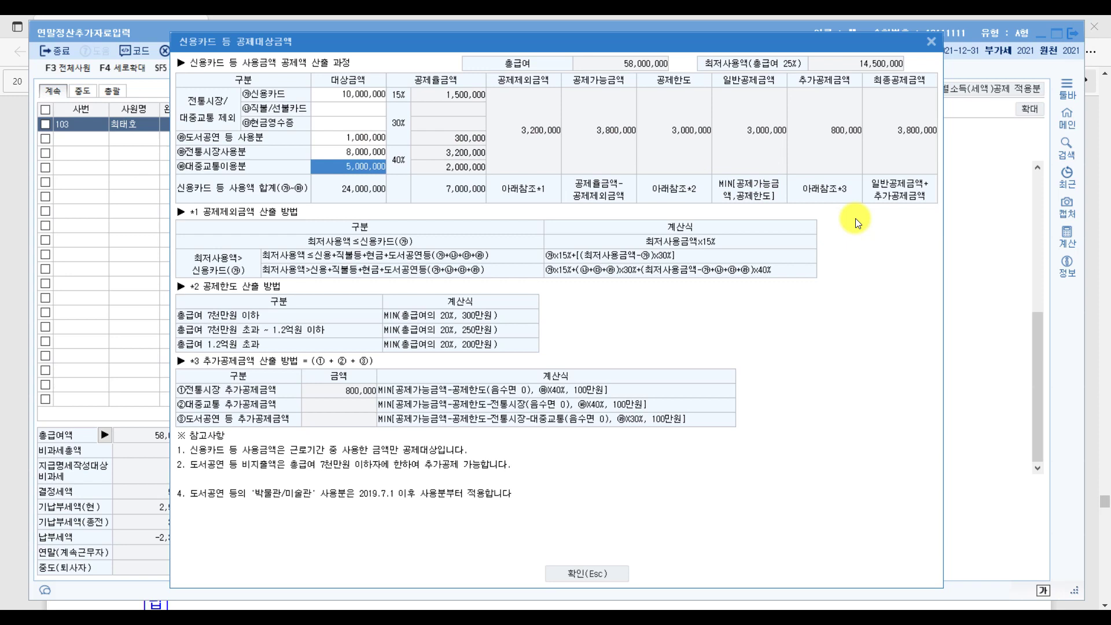
# Change general credit card usage to 12,000,000 and apply the card deduction.
pyautogui.click(348, 97)
pyautogui.write('1')
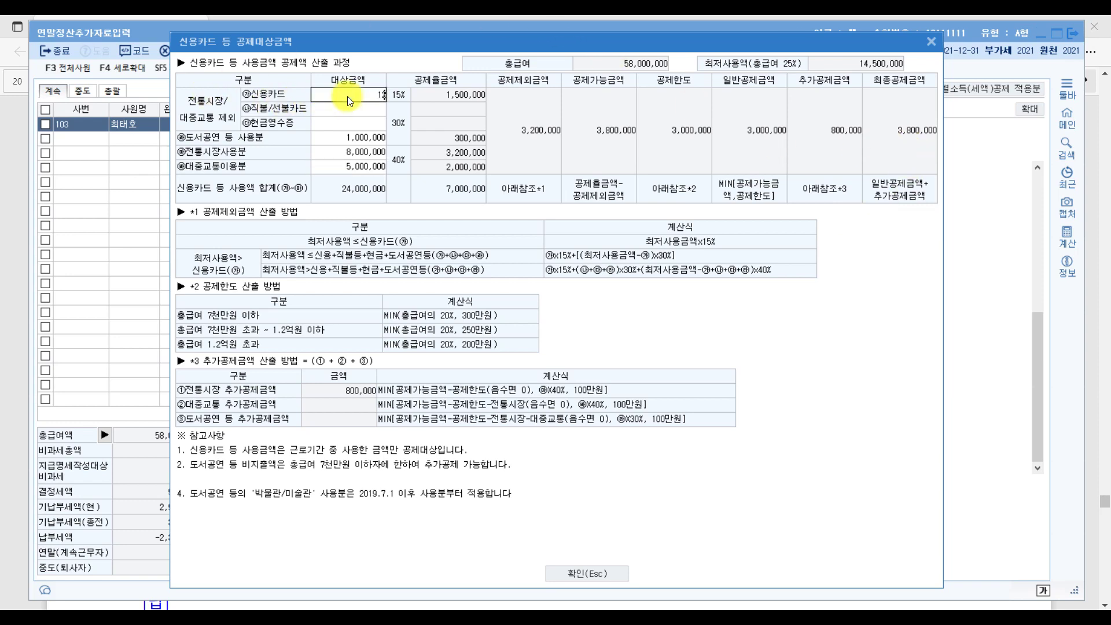
pyautogui.write('2,000')
pyautogui.press('Return')
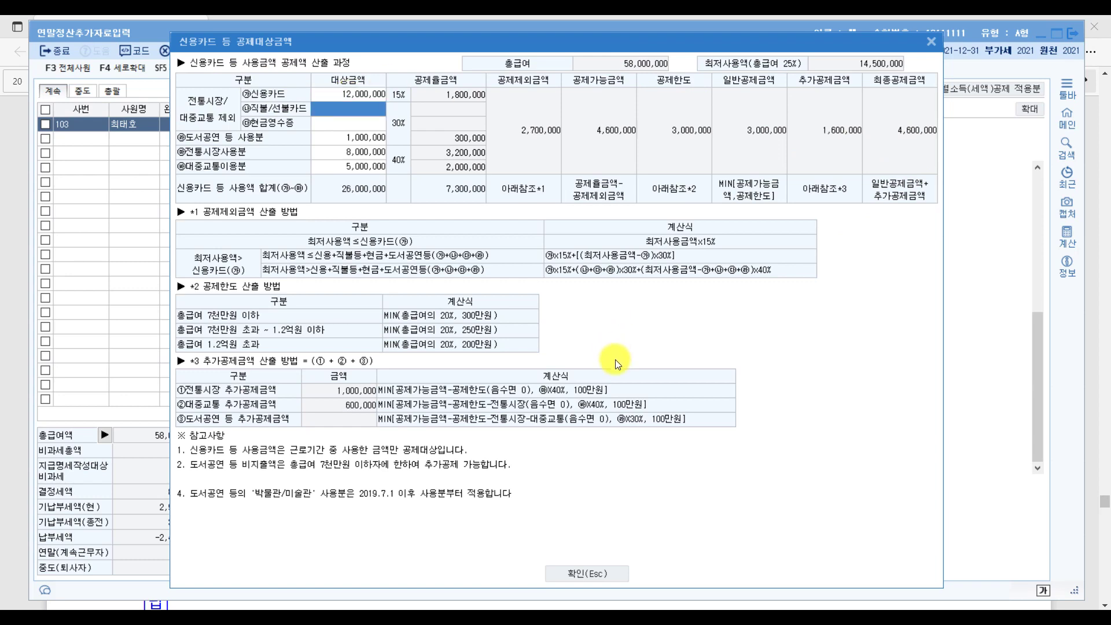
pyautogui.click(605, 568)
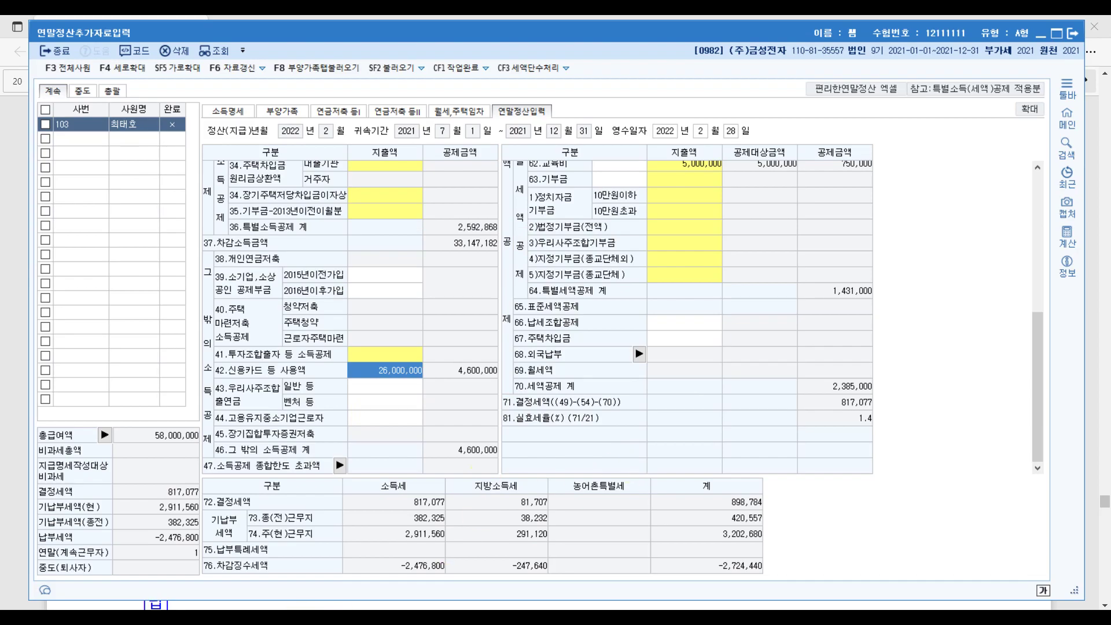
pyautogui.hotkey('alt', 'Tab')
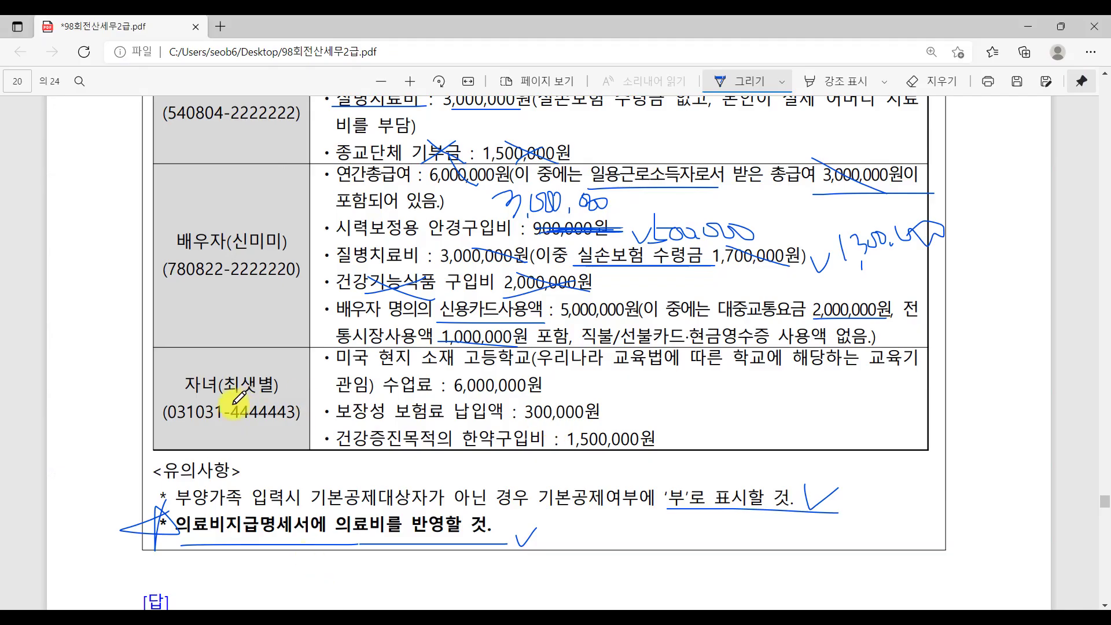
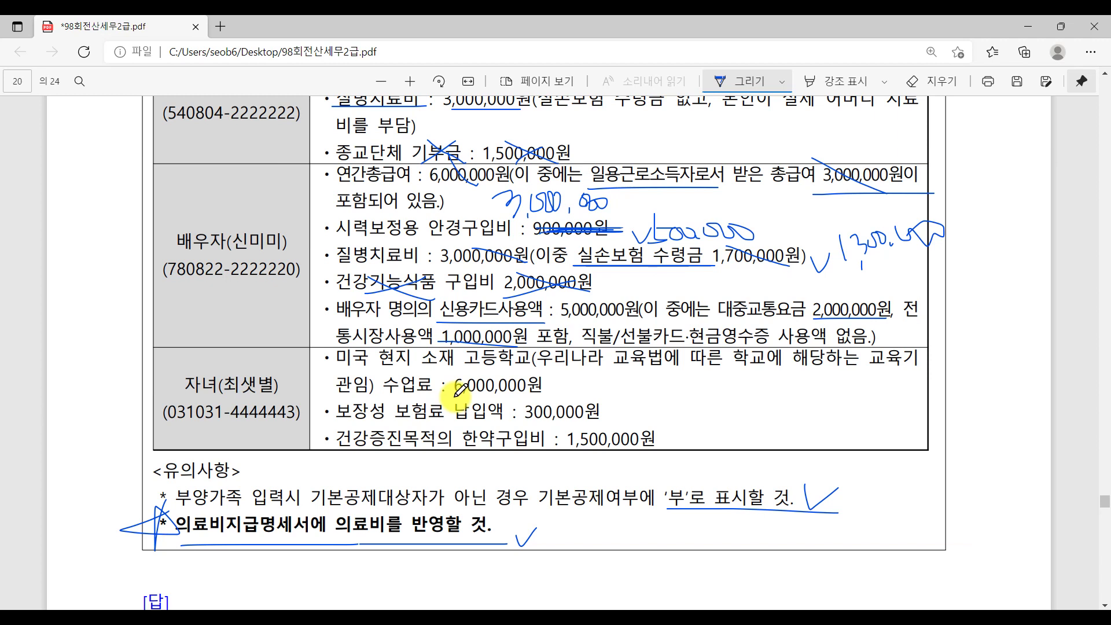
# Underline the child's 6,000,000원 tuition in the exam PDF and return to KcLep.
pyautogui.moveTo(440, 398); pyautogui.dragTo(576, 398)
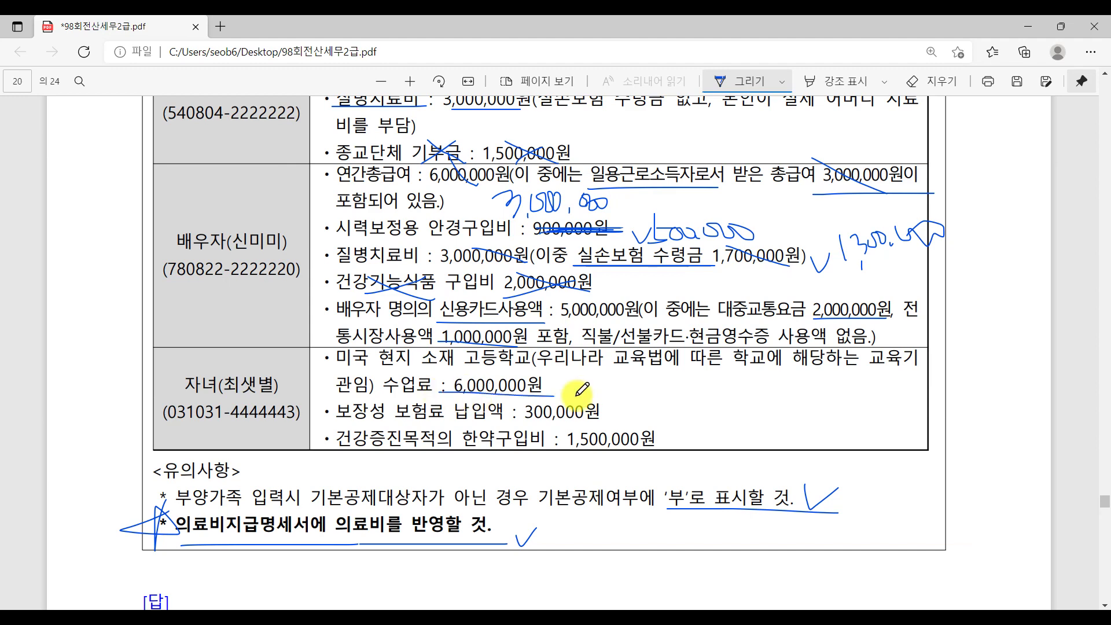
pyautogui.click(472, 605)
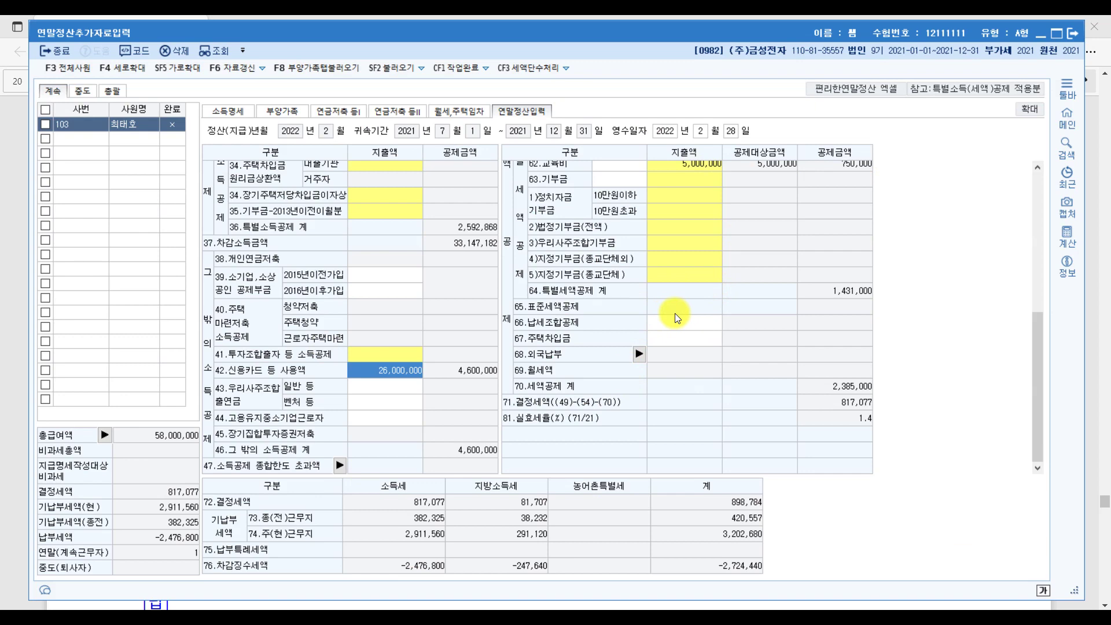
# Select the 5,000,000 amount on the 62.교육비 line, then go back to the exam PDF.
pyautogui.scroll(3, 676, 314)
pyautogui.click(694, 255)
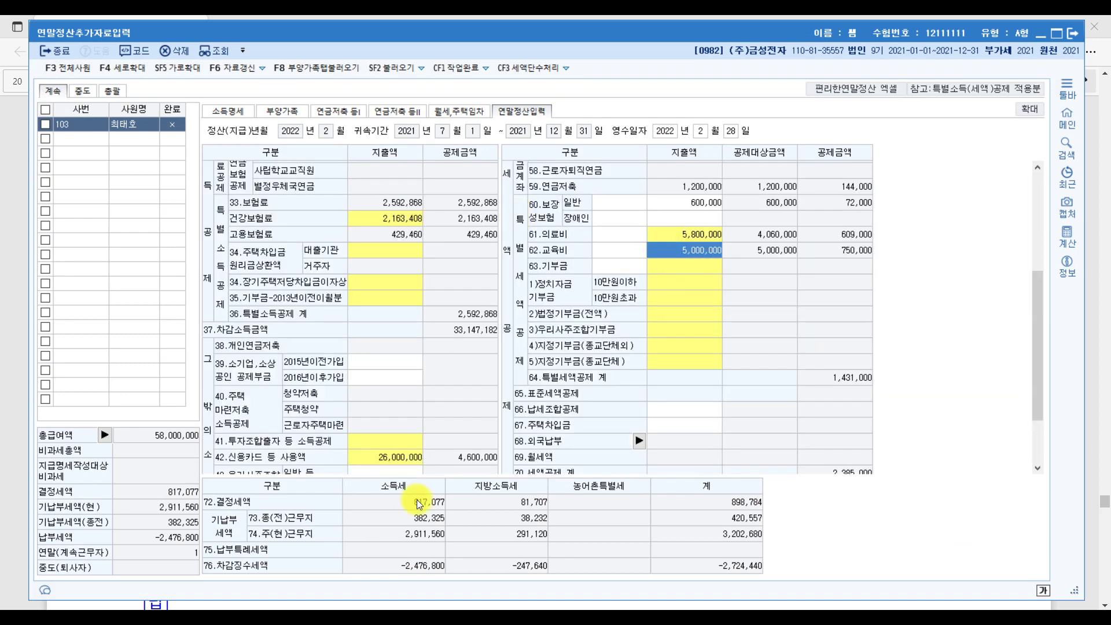
pyautogui.click(412, 605)
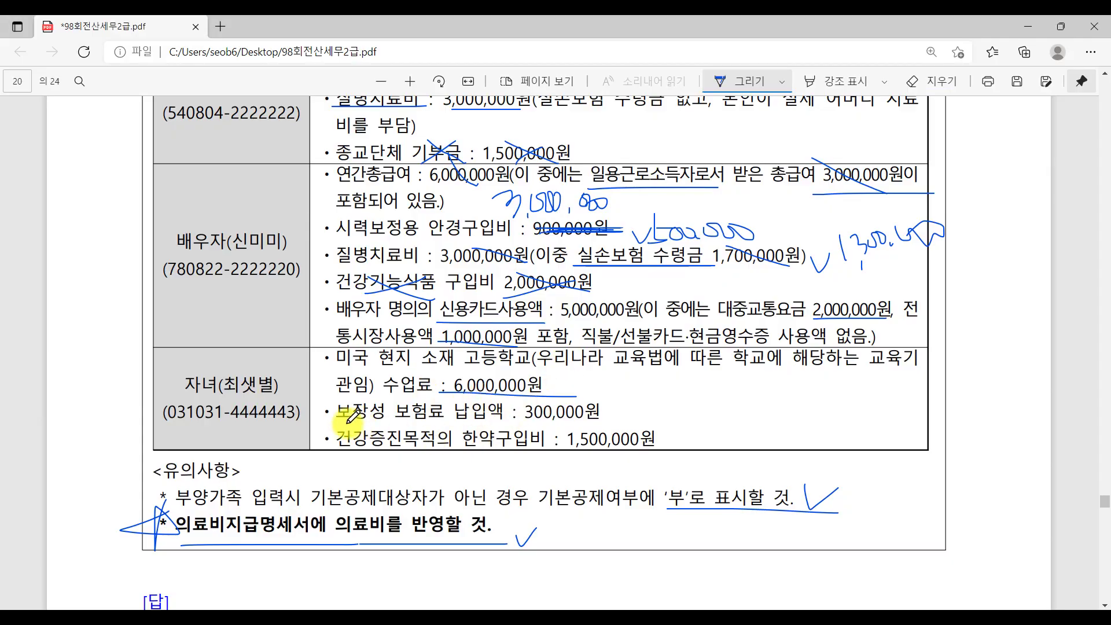
# Underline the child's 300,000원 protective insurance premium and cross out the 1,500,000원 herbal medicine purchase.
pyautogui.moveTo(336, 419); pyautogui.dragTo(455, 419)
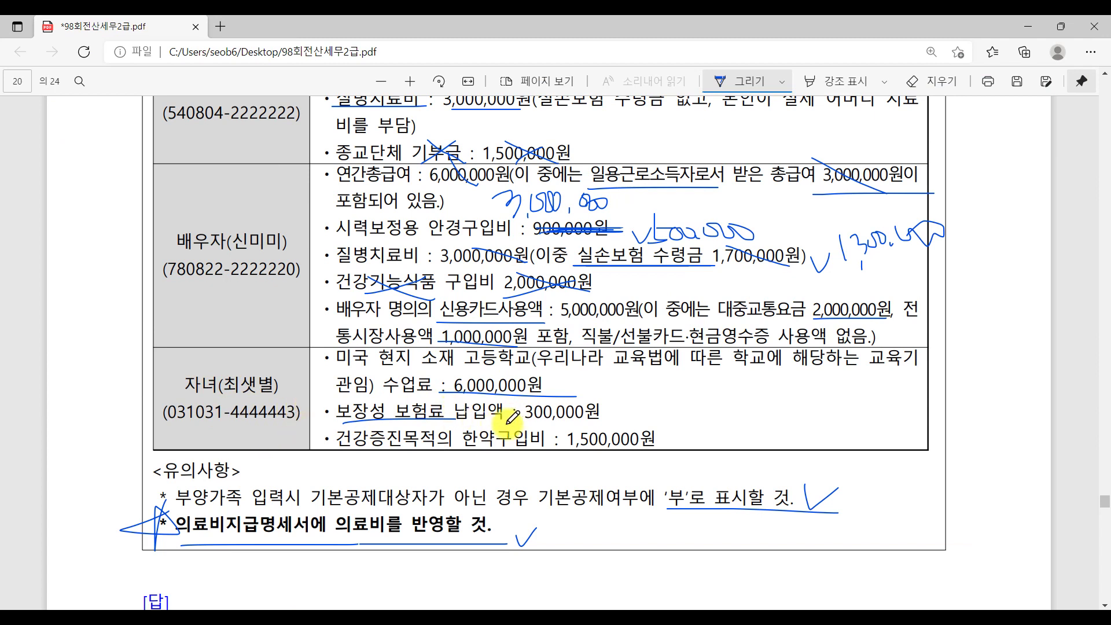
pyautogui.moveTo(525, 426); pyautogui.dragTo(616, 426)
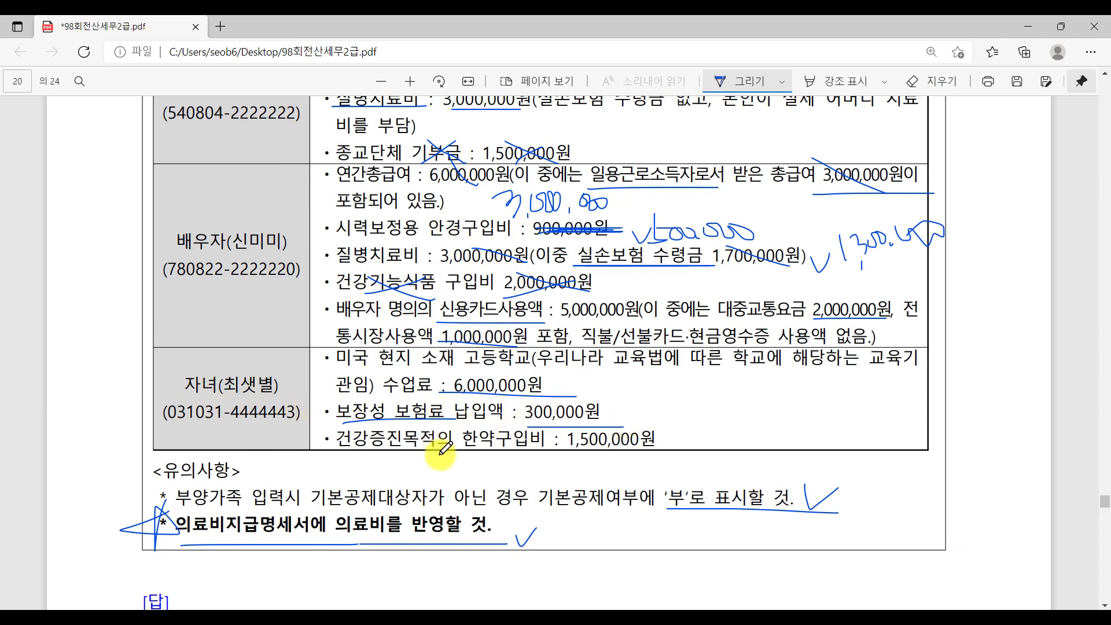
pyautogui.moveTo(490, 460)
pyautogui.mouseDown()
pyautogui.moveTo(517, 431)
pyautogui.moveTo(510, 458)
pyautogui.mouseUp()
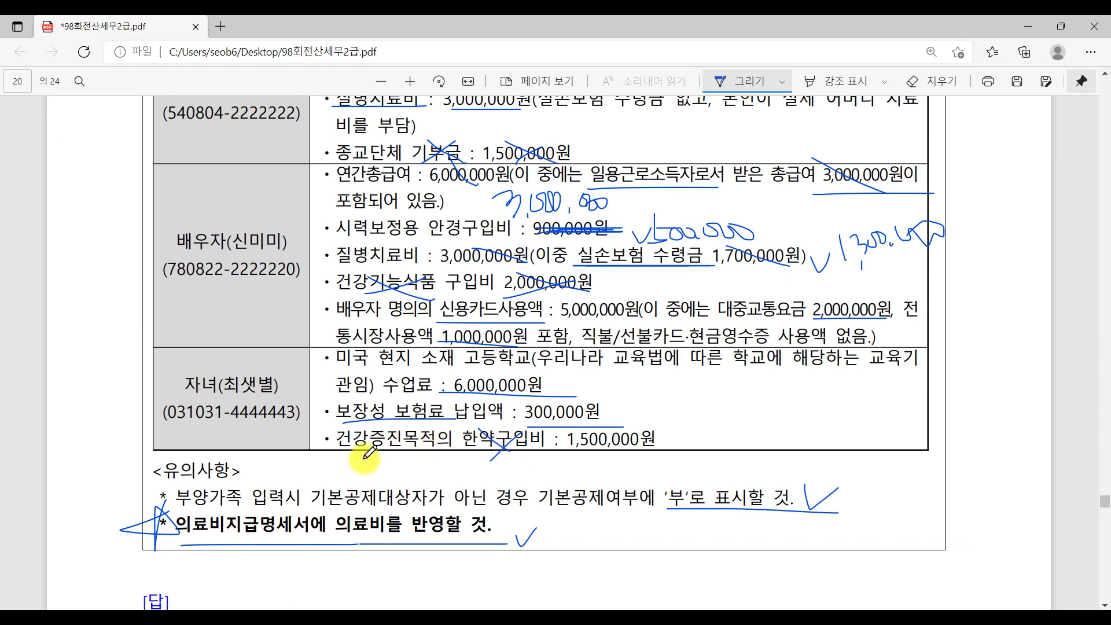
pyautogui.moveTo(341, 447)
pyautogui.mouseDown()
pyautogui.moveTo(437, 431)
pyautogui.moveTo(341, 447)
pyautogui.mouseUp()
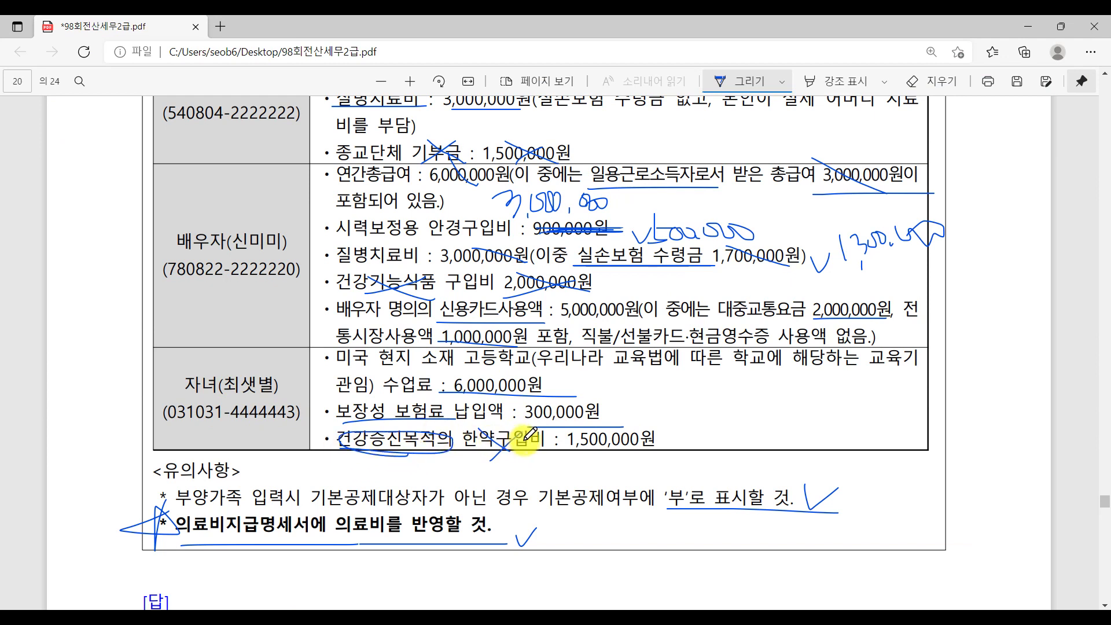
pyautogui.moveTo(588, 456)
pyautogui.mouseDown()
pyautogui.moveTo(616, 441)
pyautogui.moveTo(615, 457)
pyautogui.mouseUp()
pyautogui.moveTo(377, 438)
pyautogui.mouseDown()
pyautogui.moveTo(434, 440)
pyautogui.moveTo(359, 443)
pyautogui.moveTo(428, 448)
pyautogui.mouseUp()
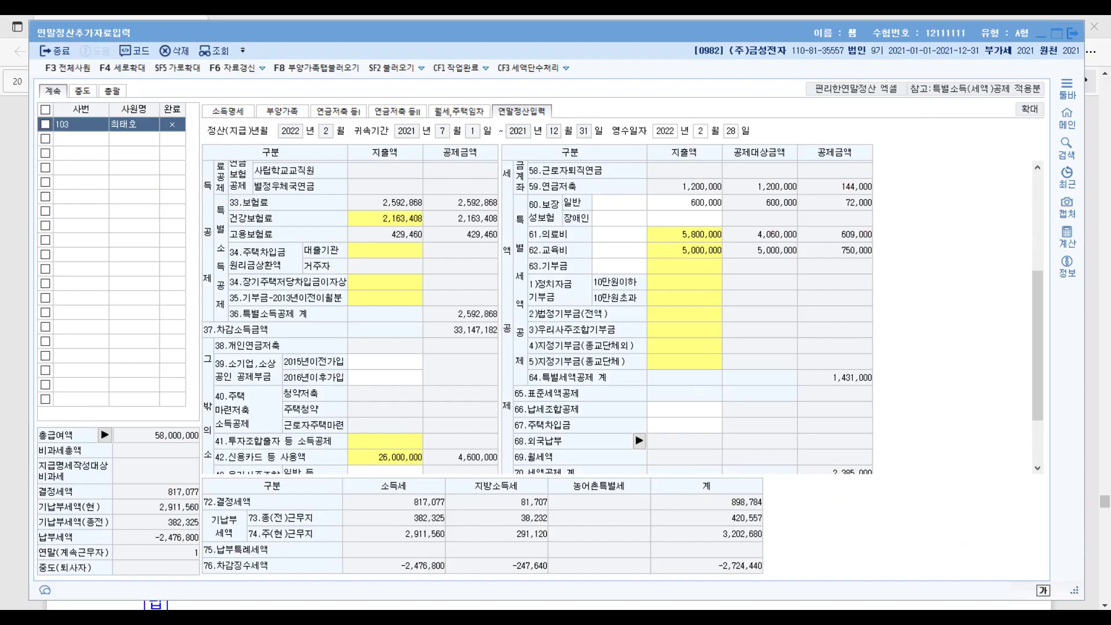
# Add 6,000,000 of 초중고 tuition so the 62.교육비 total becomes 11,000,000.
pyautogui.click(489, 615)
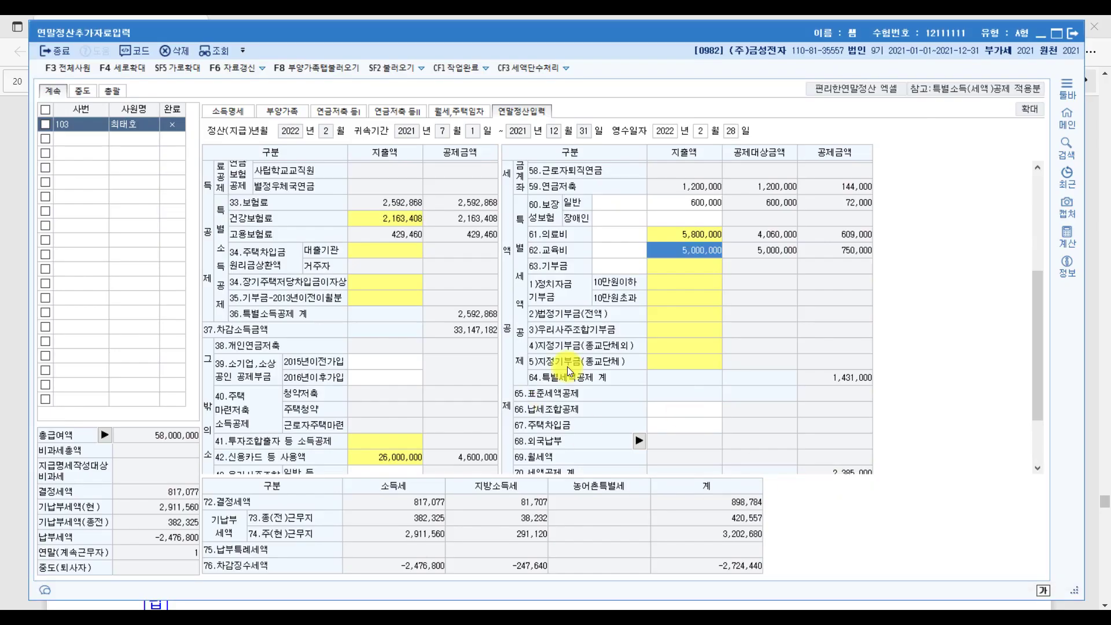
pyautogui.doubleClick(662, 248)
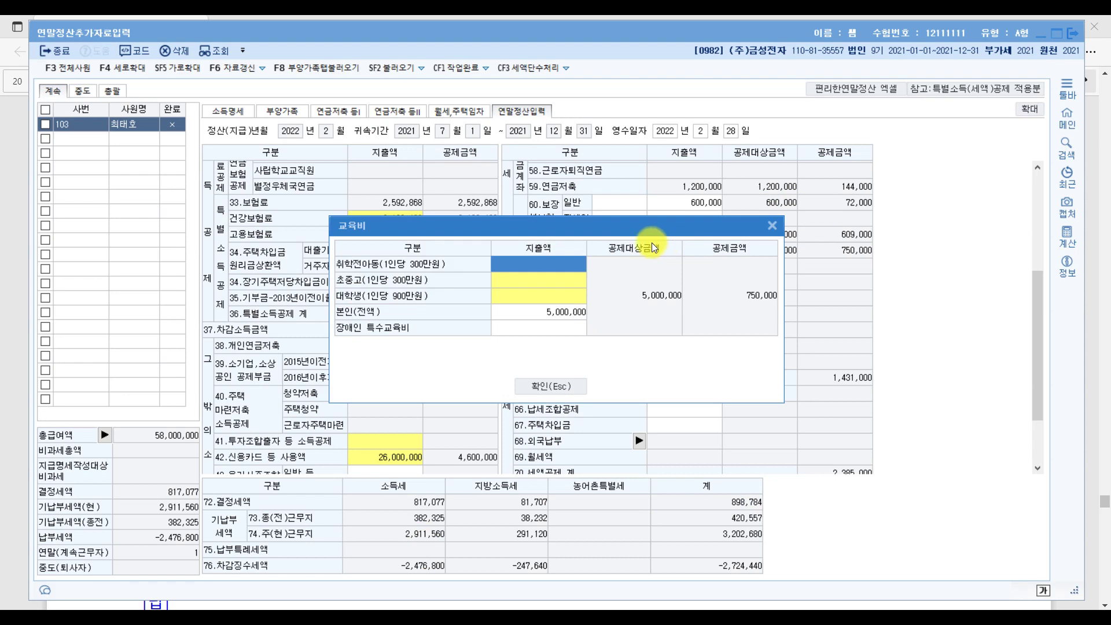
pyautogui.click(505, 282)
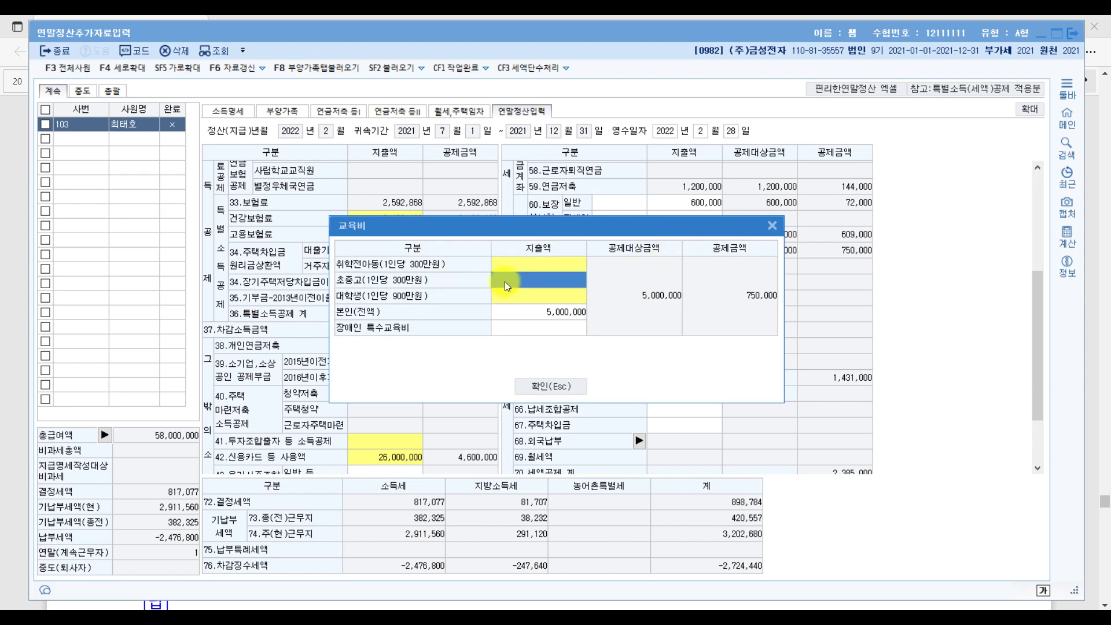
pyautogui.doubleClick(505, 281)
pyautogui.write('6000000')
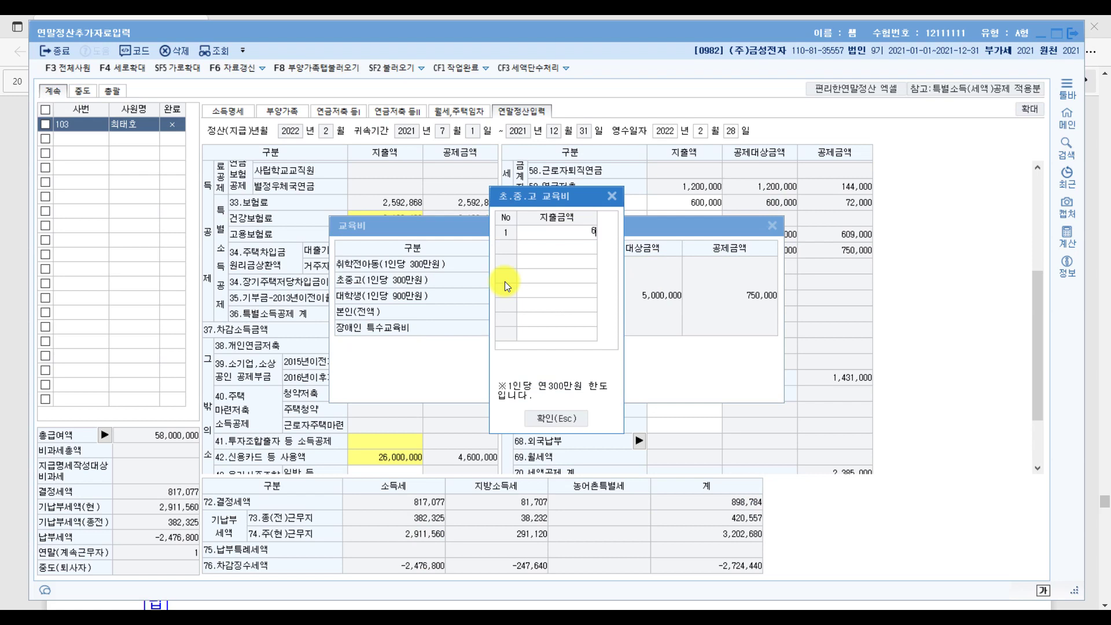
pyautogui.press('Return')
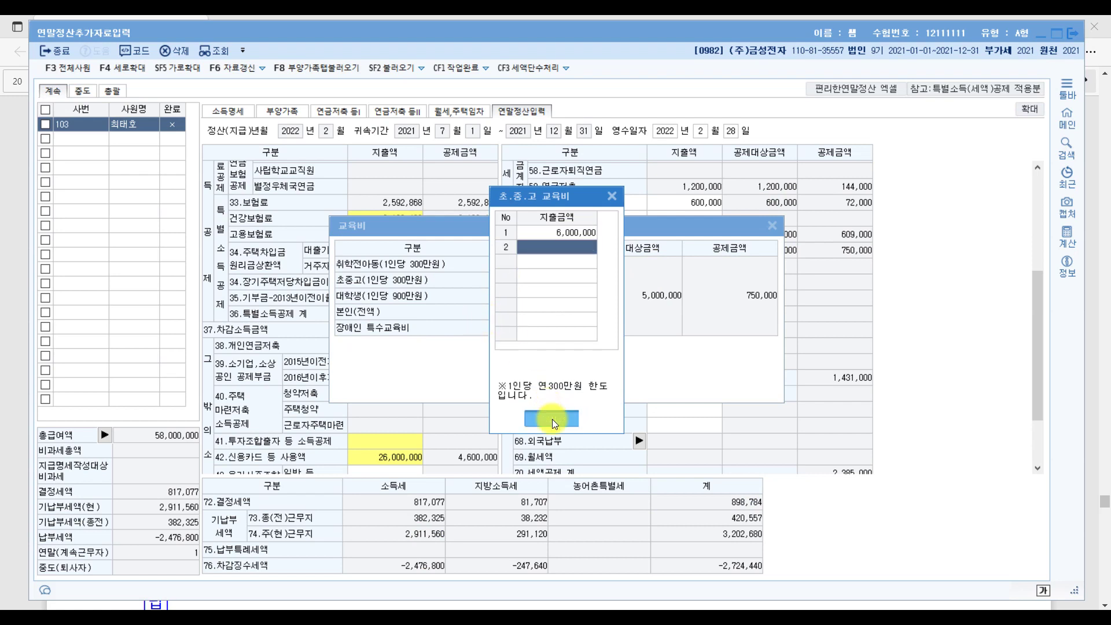
pyautogui.click(552, 419)
pyautogui.click(564, 387)
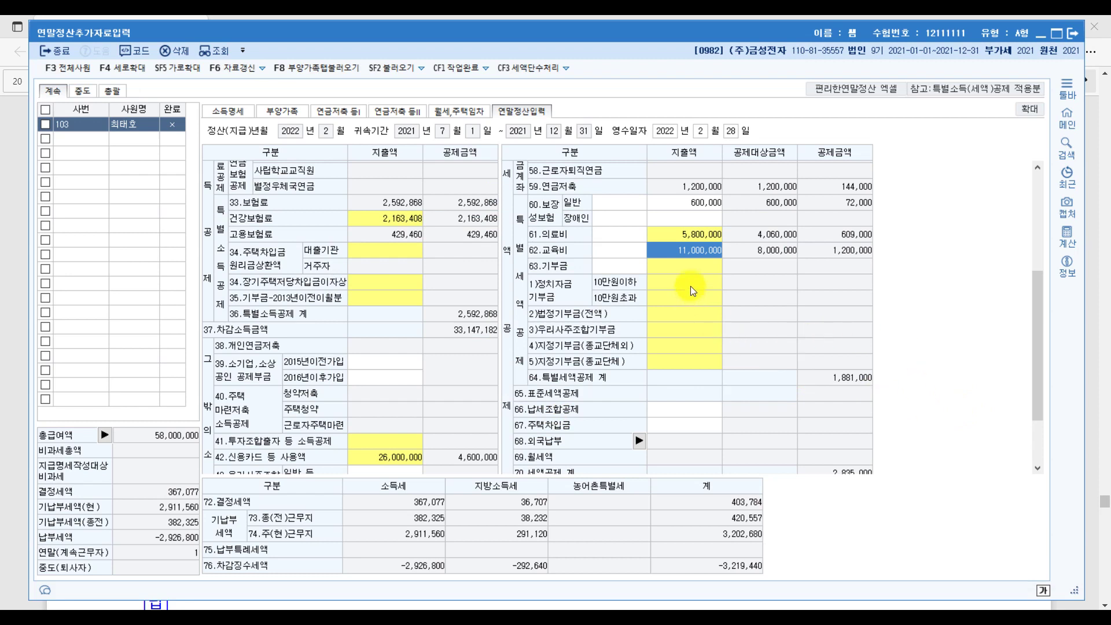
# Set 60.보장성보험 general insurance premiums to 900,000, then return to the PDF.
pyautogui.click(680, 201)
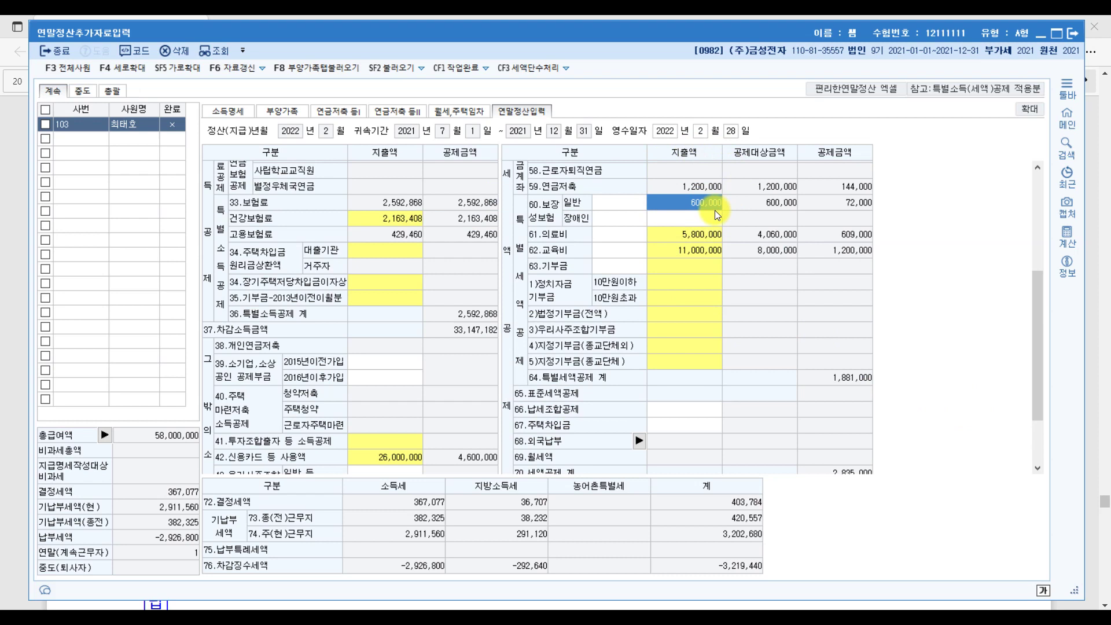
pyautogui.write('9')
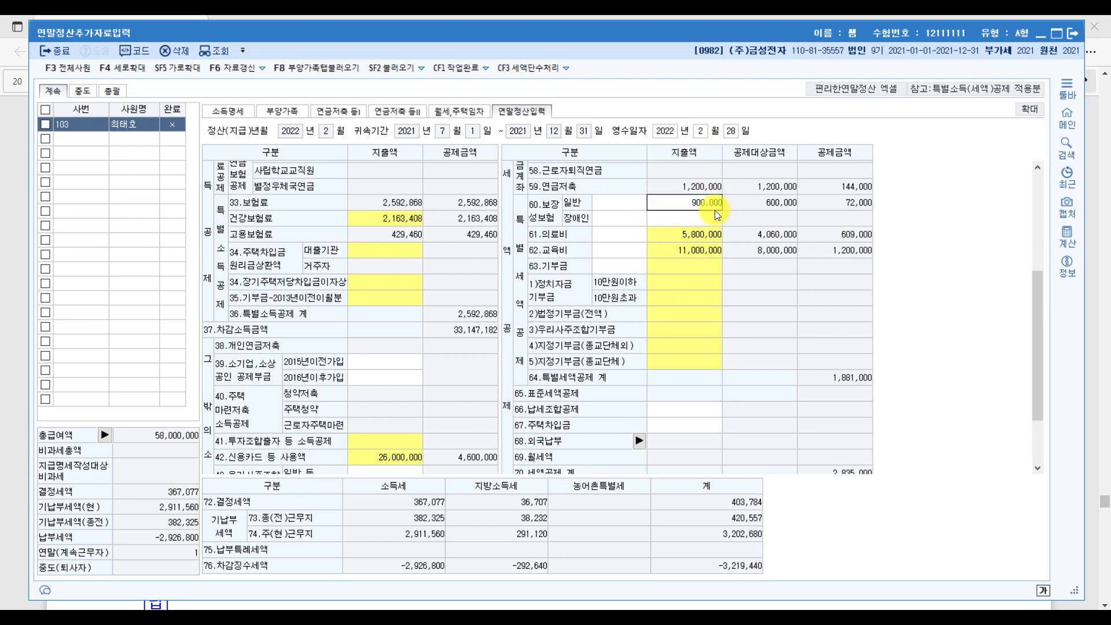
pyautogui.press('Return')
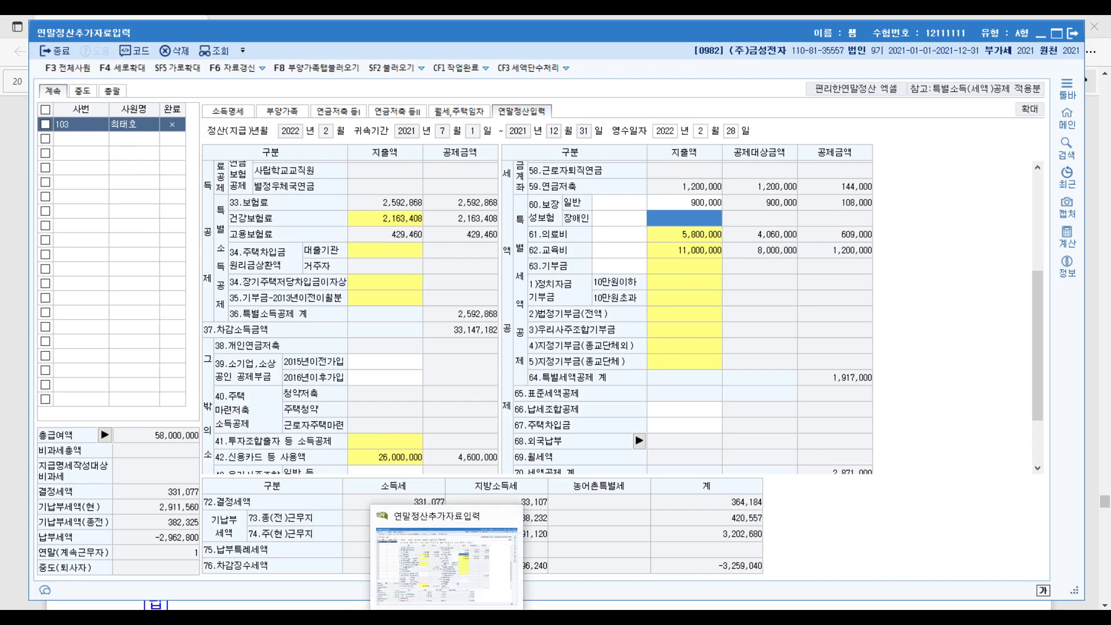
pyautogui.click(335, 594)
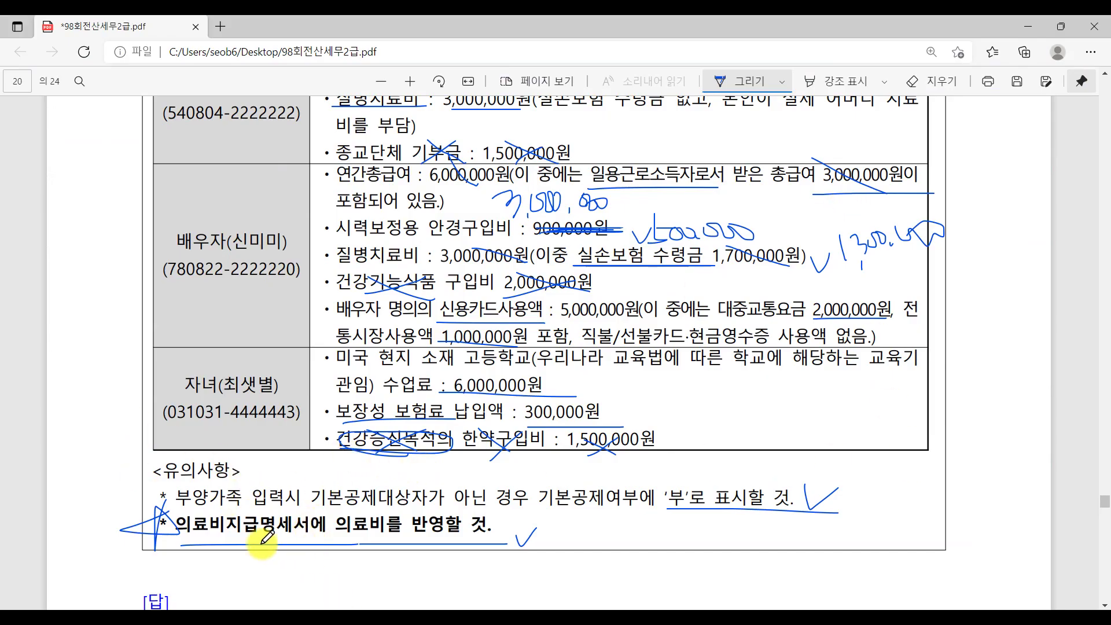
# Underline the note about reflecting medical costs in the 의료비지급명세서, then bring KcLep back.
pyautogui.scroll(-3, 225, 527)
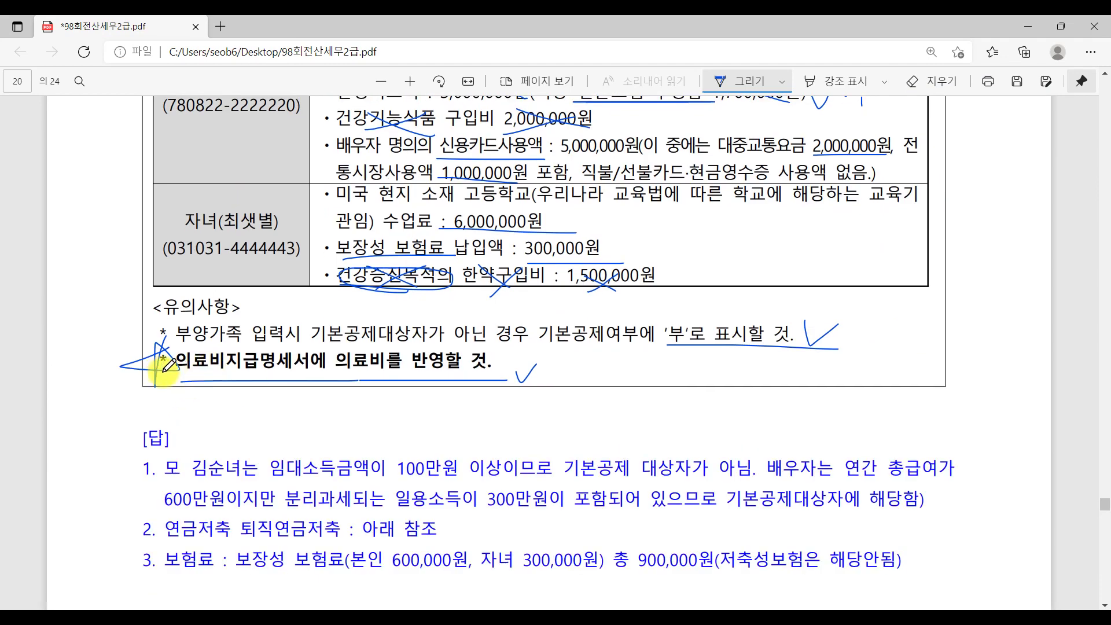
pyautogui.moveTo(154, 381); pyautogui.dragTo(412, 382)
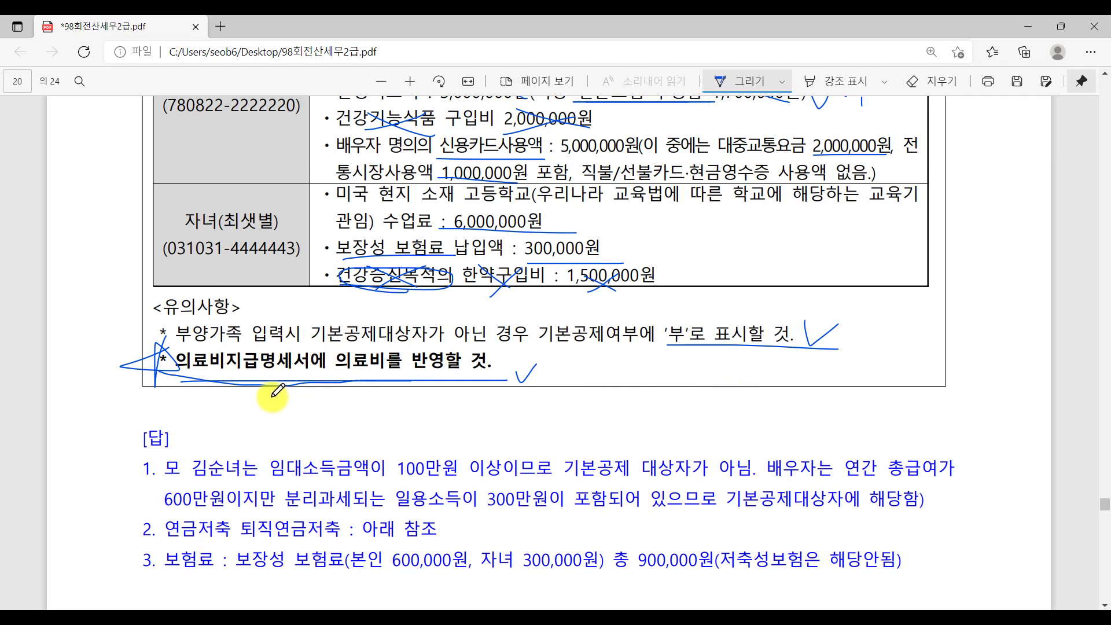
pyautogui.moveTo(448, 615)
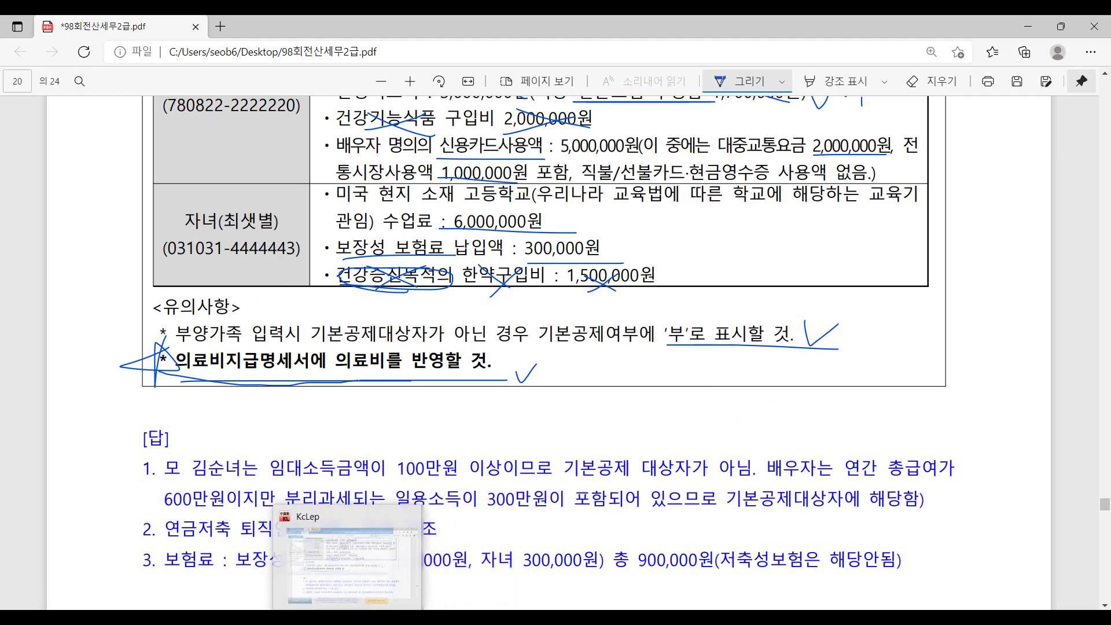
pyautogui.click(347, 616)
# Open the 의료비지급명세서 screen from the withholding menu and move its window aside.
pyautogui.click(314, 81)
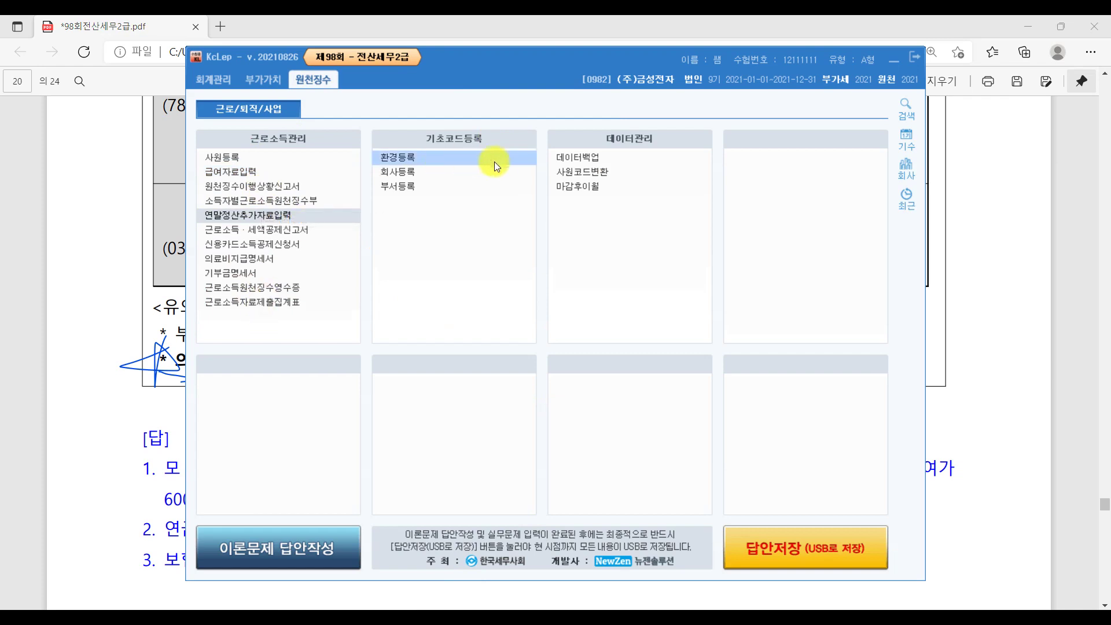
pyautogui.click(304, 265)
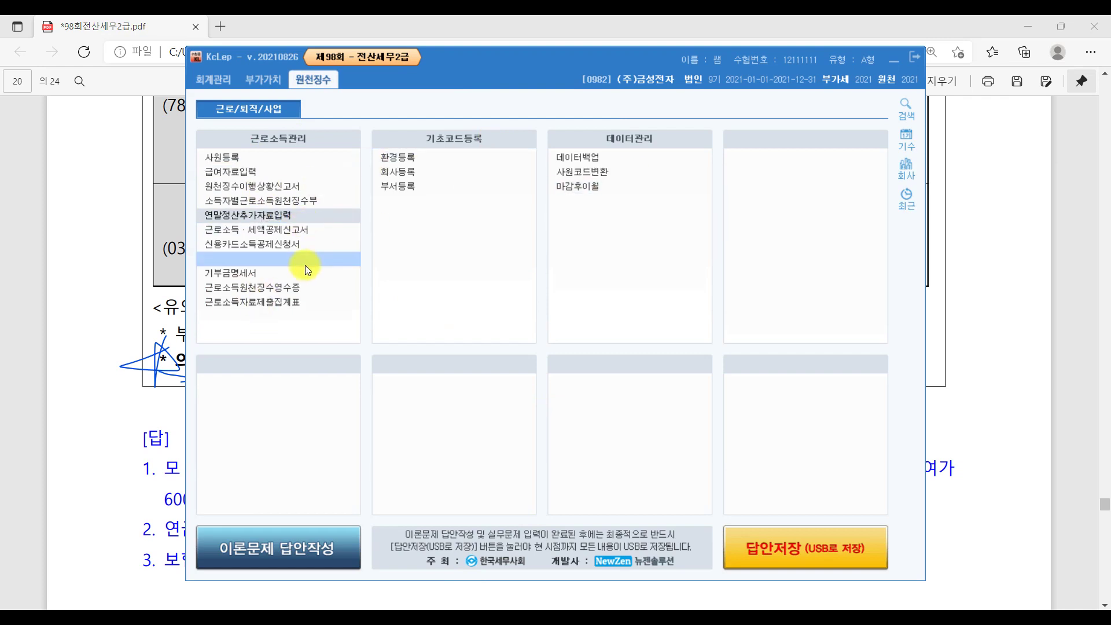
pyautogui.click(272, 258)
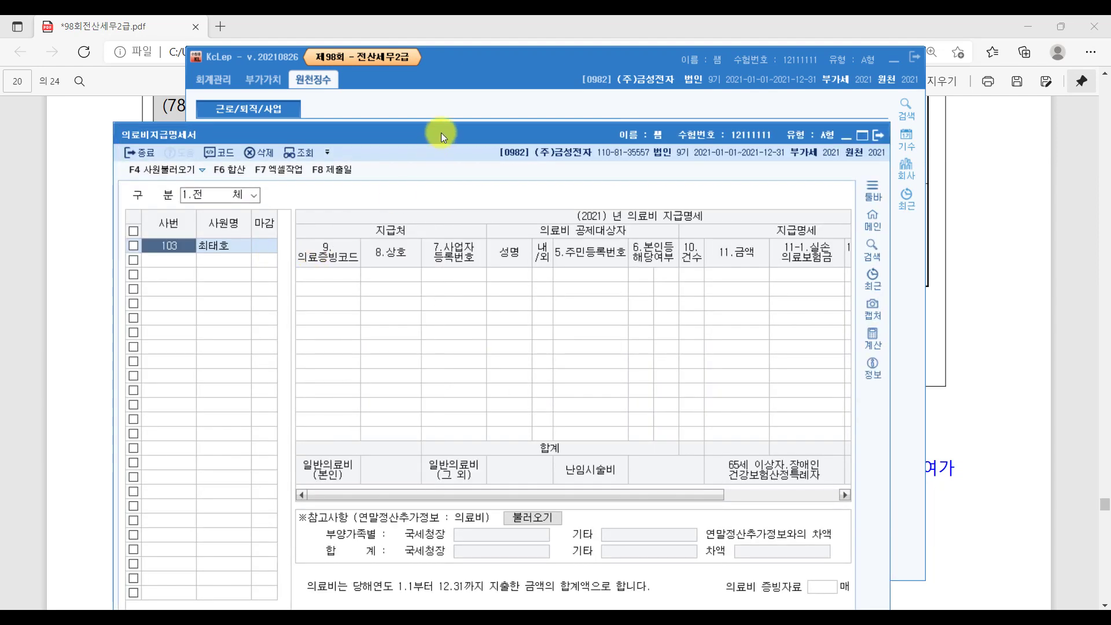
pyautogui.moveTo(441, 133); pyautogui.dragTo(496, 77)
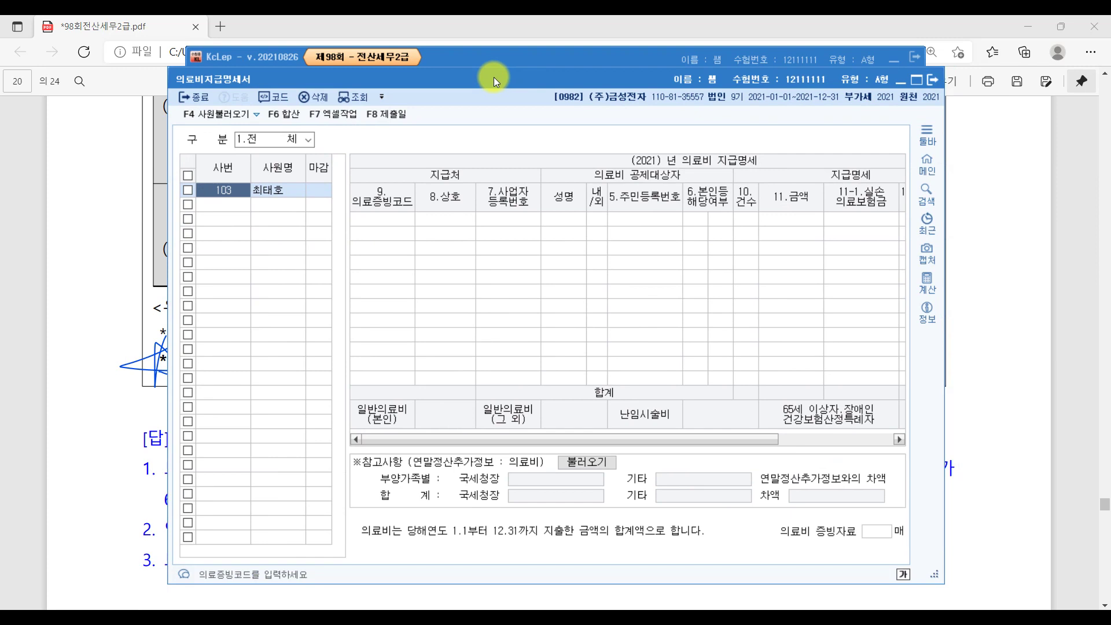
# Underline the medical-expense note in the PDF, then bring 연말정산추가자료입력 forward.
pyautogui.click(377, 598)
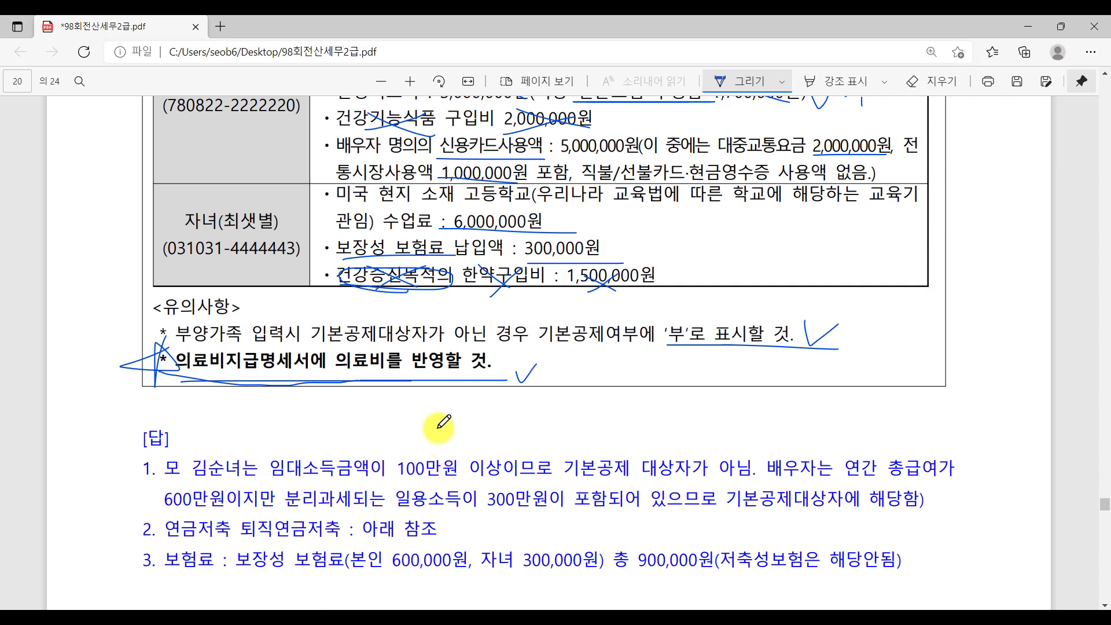
pyautogui.moveTo(152, 379); pyautogui.dragTo(512, 382)
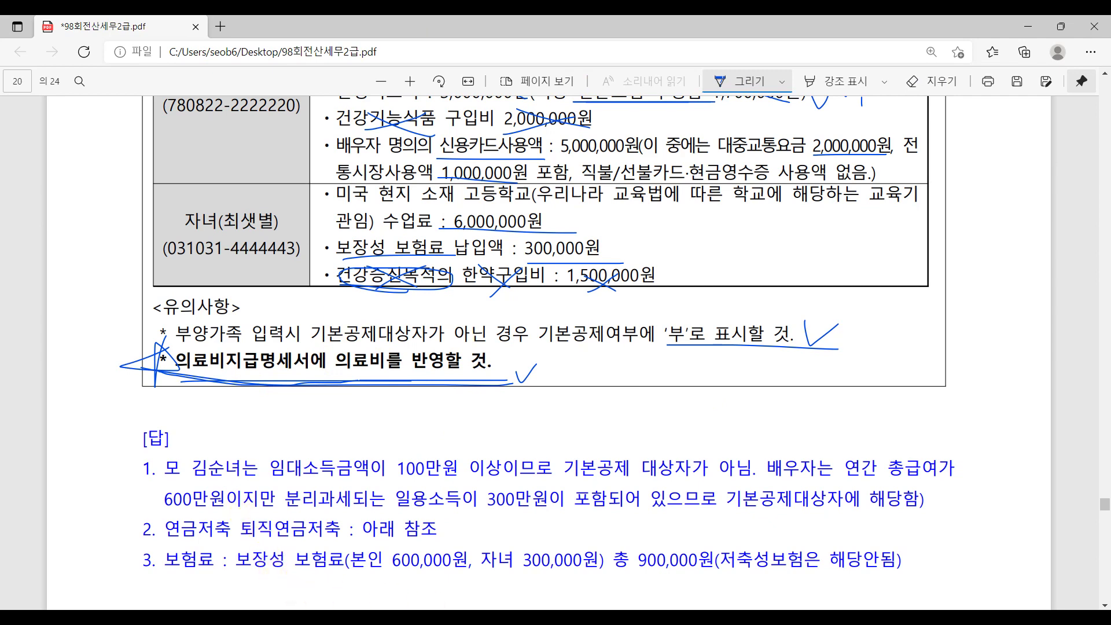
pyautogui.hotkey('alt', 'Tab')
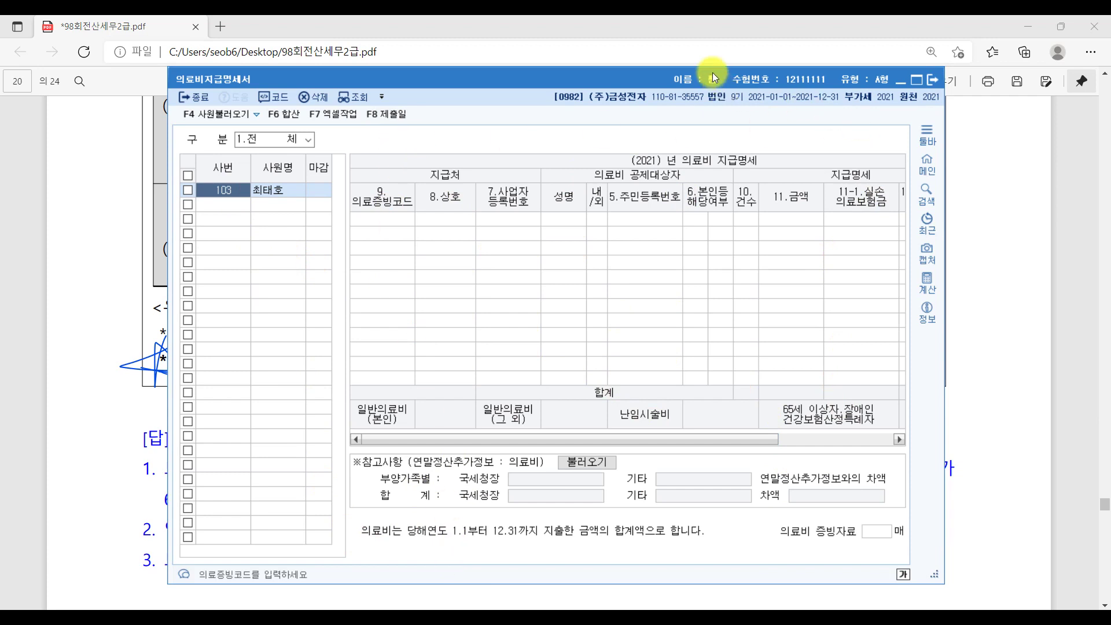
pyautogui.moveTo(712, 72); pyautogui.dragTo(697, 50)
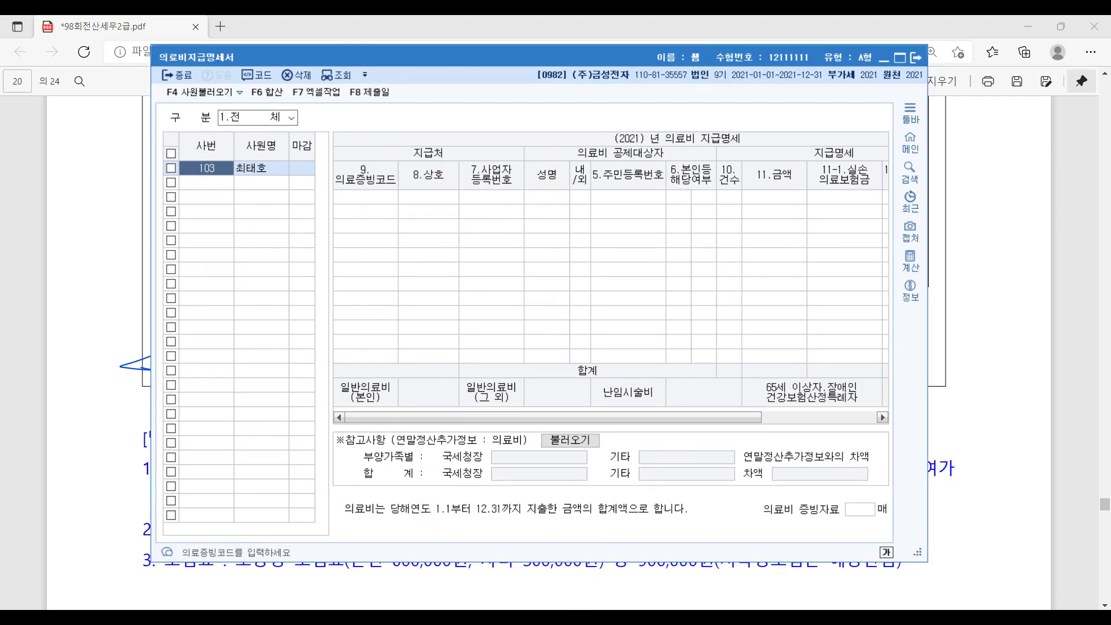
pyautogui.click(911, 142)
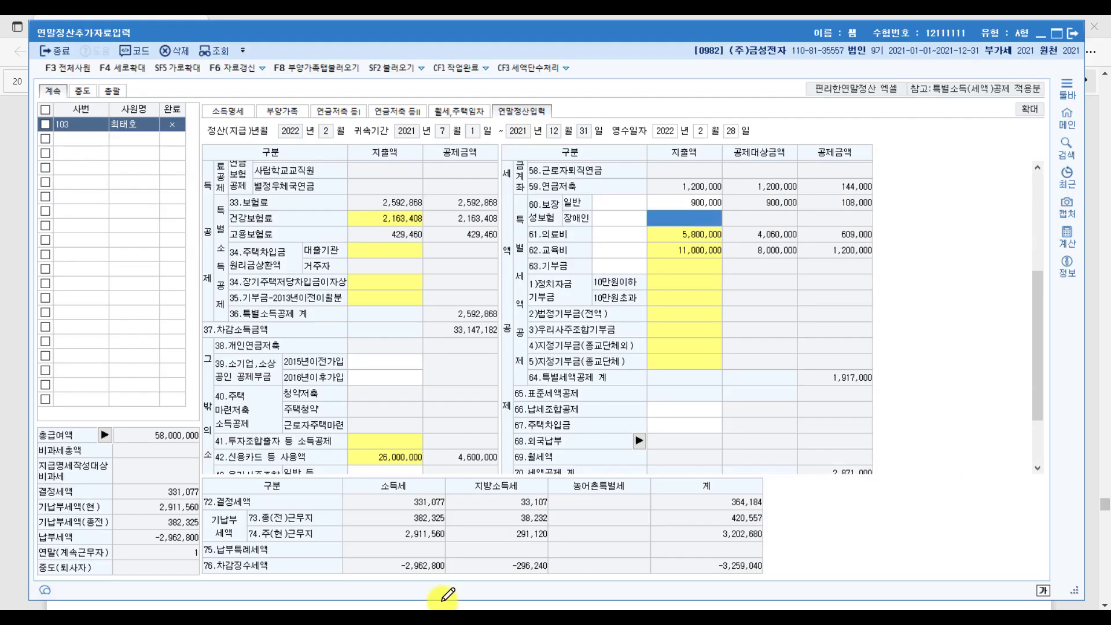
# On the 부양가족 tab, open the medical expense statement from the general 의료비 국세청 cell.
pyautogui.click(294, 107)
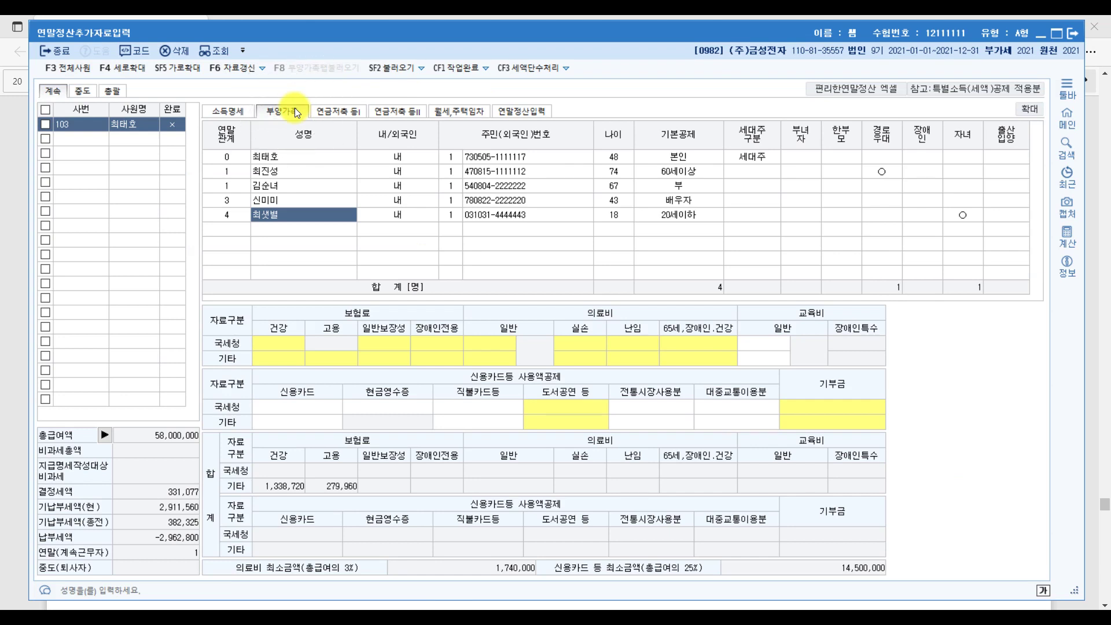
pyautogui.click(599, 345)
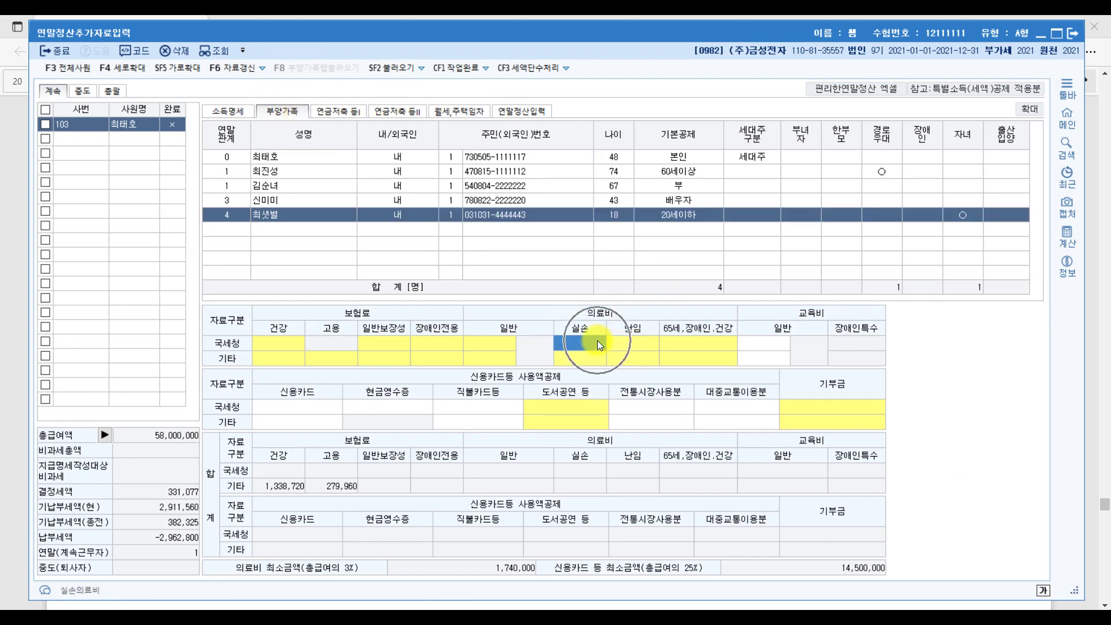
pyautogui.click(499, 343)
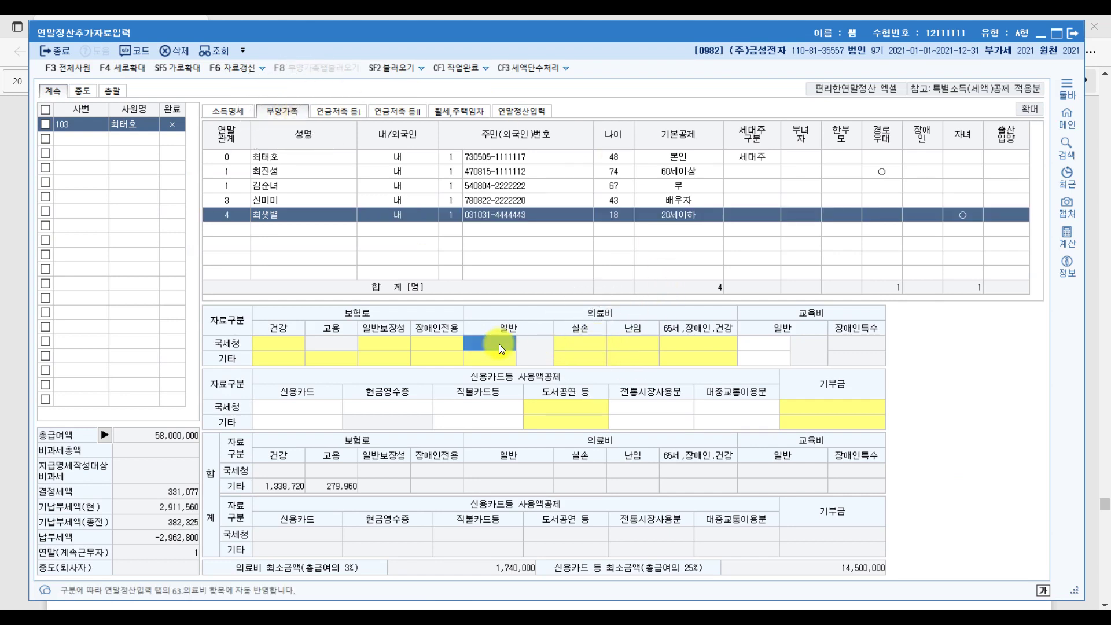
pyautogui.click(499, 344)
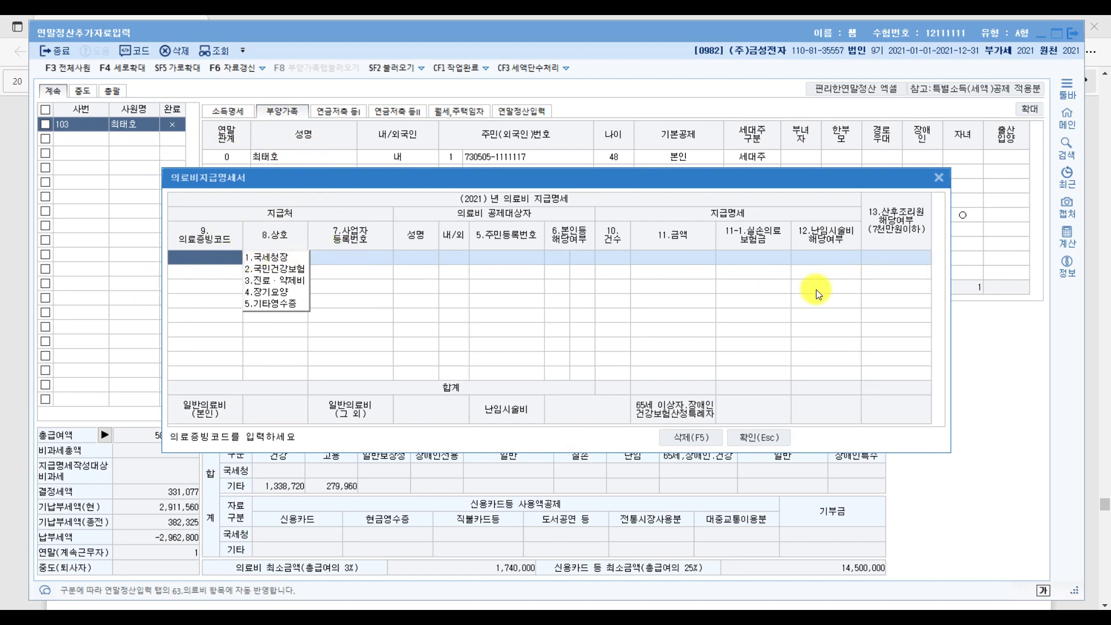
# Close the separate 의료비지급명세서 window and the medical expense statement dialog.
pyautogui.moveTo(482, 618)
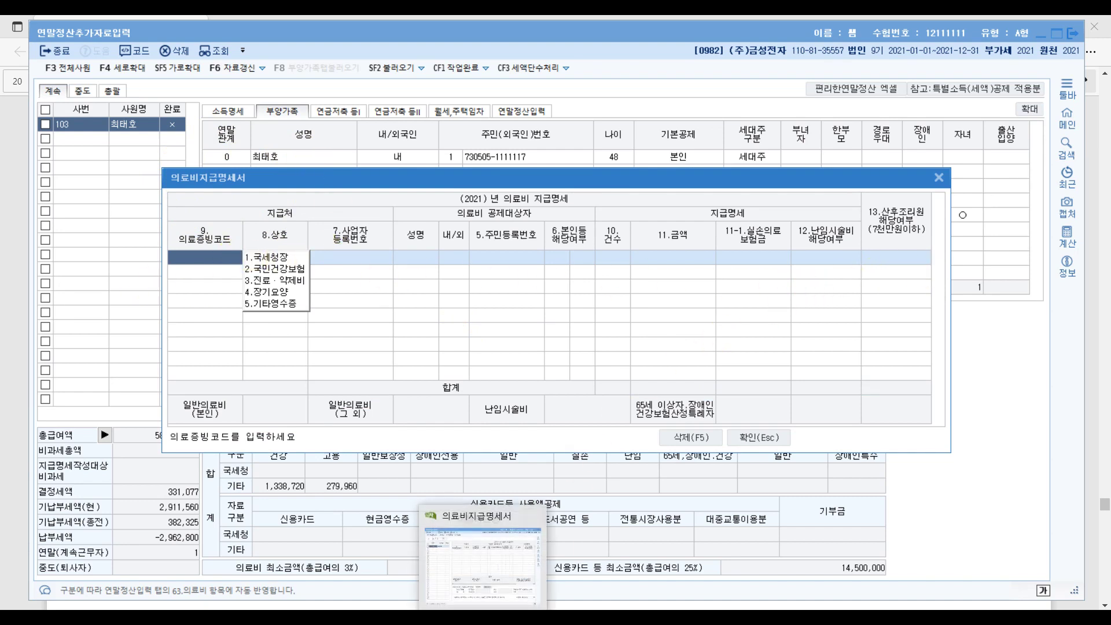
pyautogui.click(482, 561)
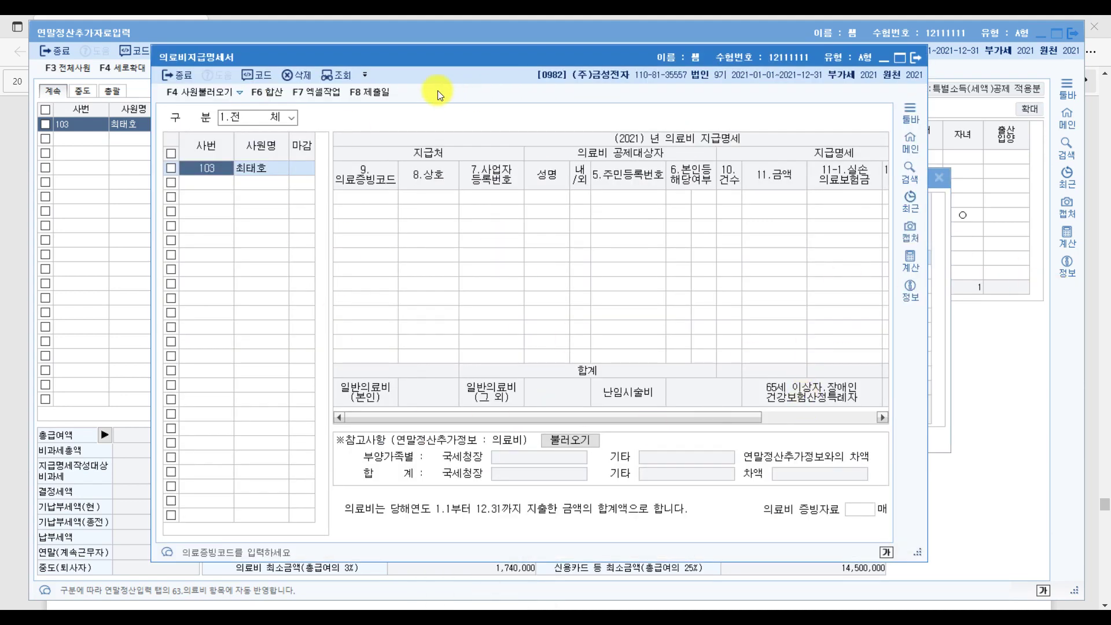
pyautogui.click(913, 58)
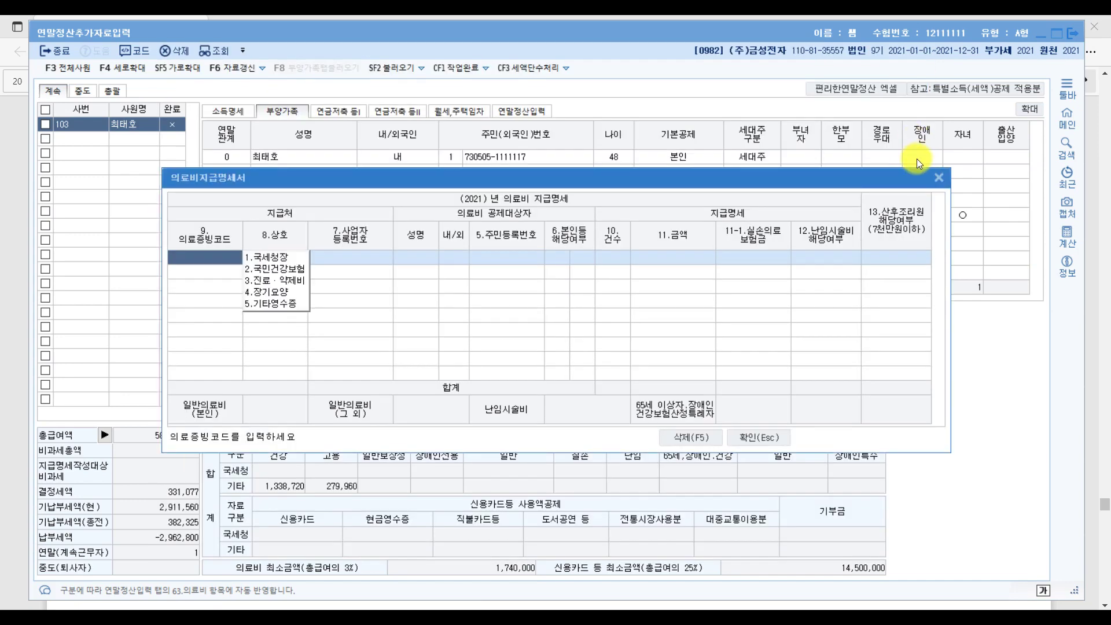
pyautogui.click(940, 178)
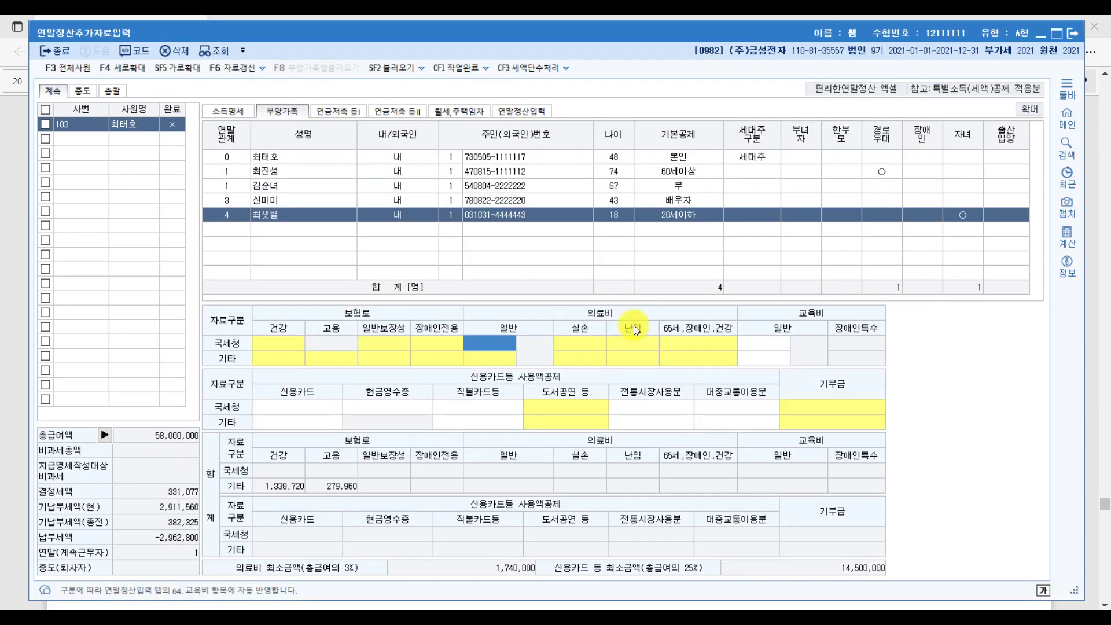
# Open the 의료비지급명세서 from the main menu and select the first row's evidence code cell.
pyautogui.click(537, 109)
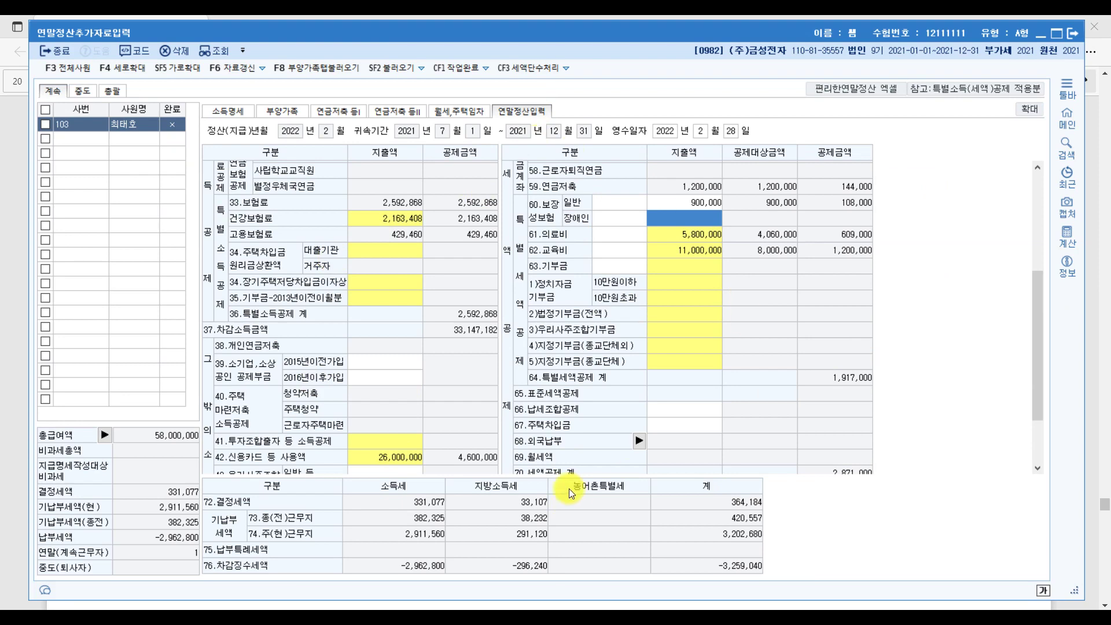
pyautogui.click(1066, 119)
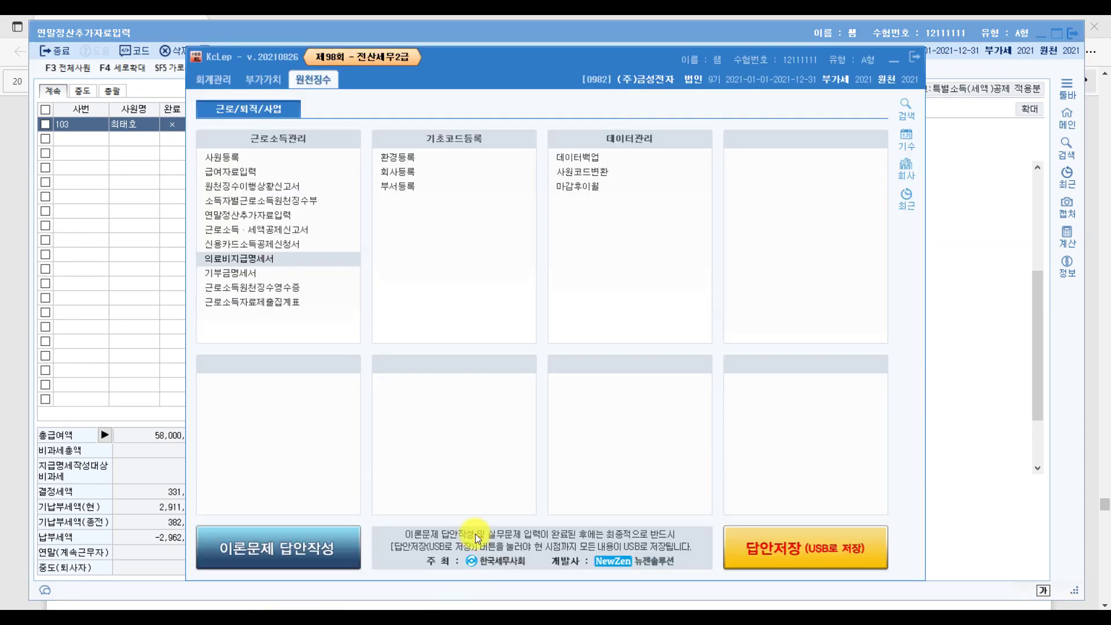
pyautogui.click(287, 259)
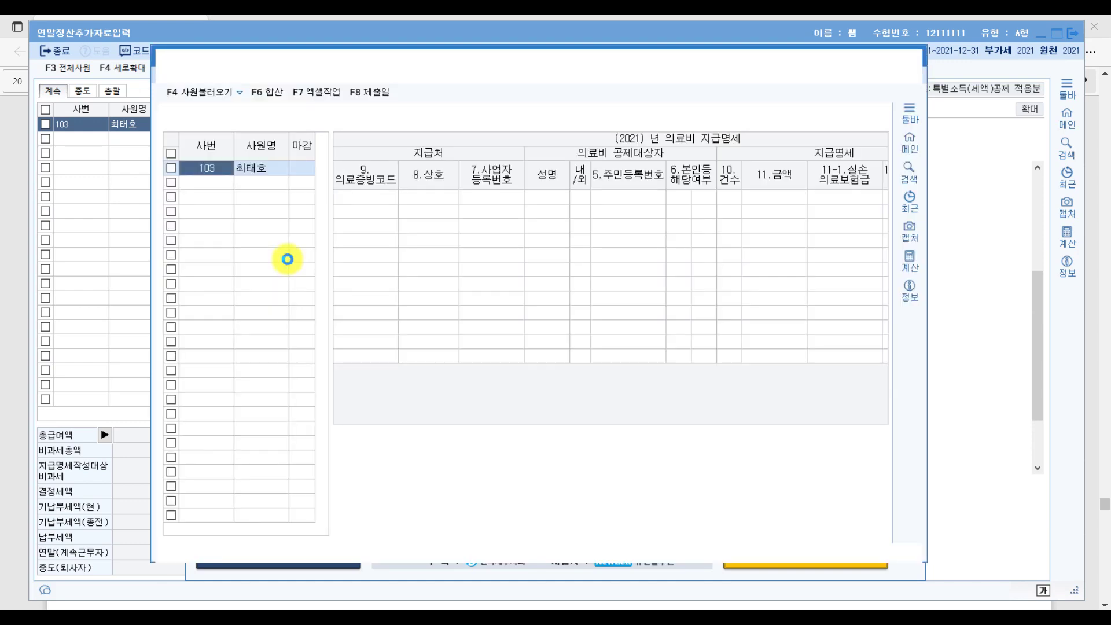
pyautogui.click(380, 196)
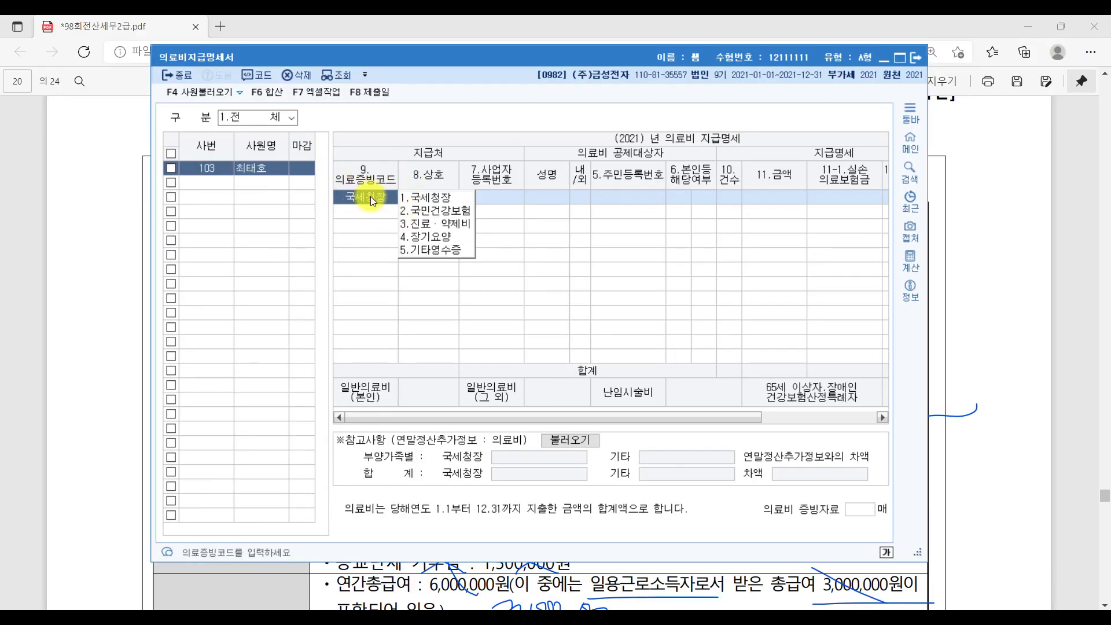
# Underline the tax-service data note, set the code to 1.국세청장, and look up dependants with F2.
pyautogui.click(508, 599)
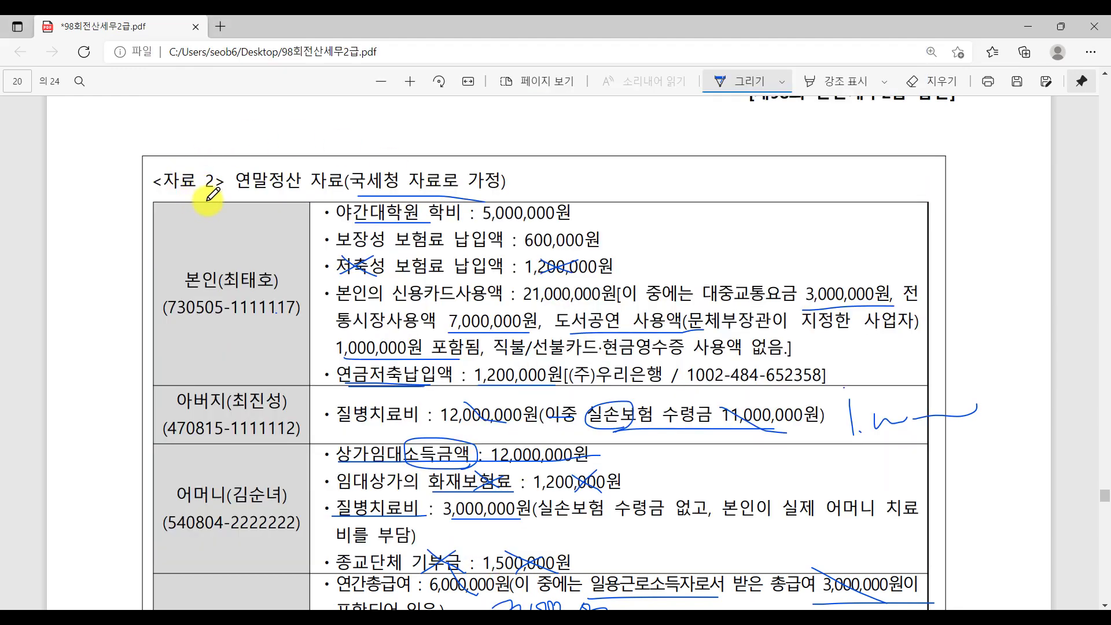
pyautogui.moveTo(356, 194); pyautogui.dragTo(517, 197)
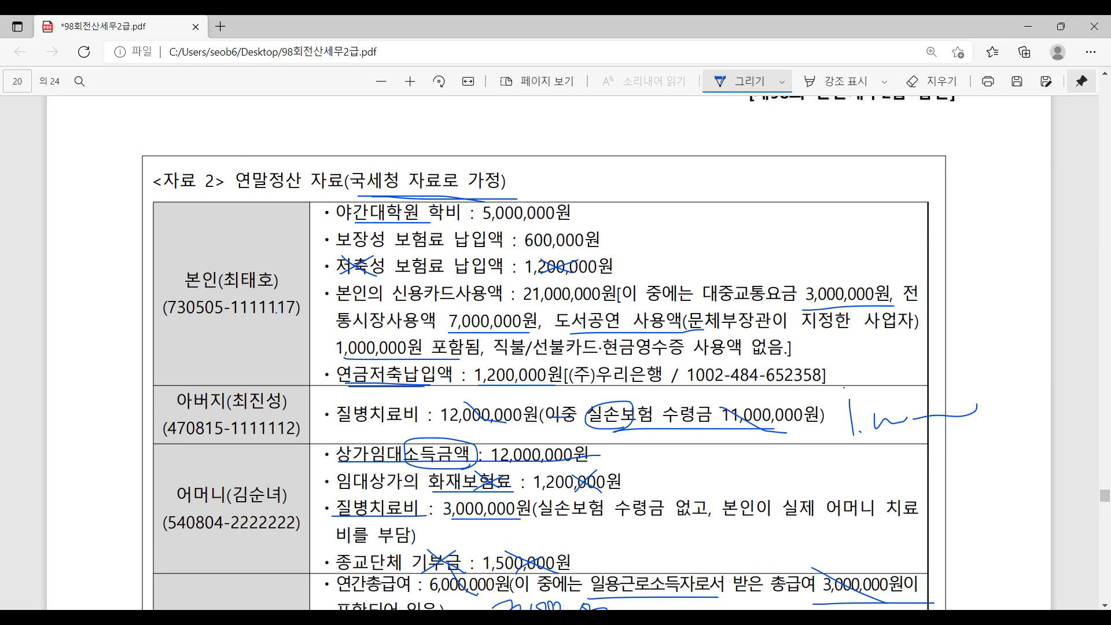
pyautogui.hotkey('alt', 'Tab')
pyautogui.click(436, 200)
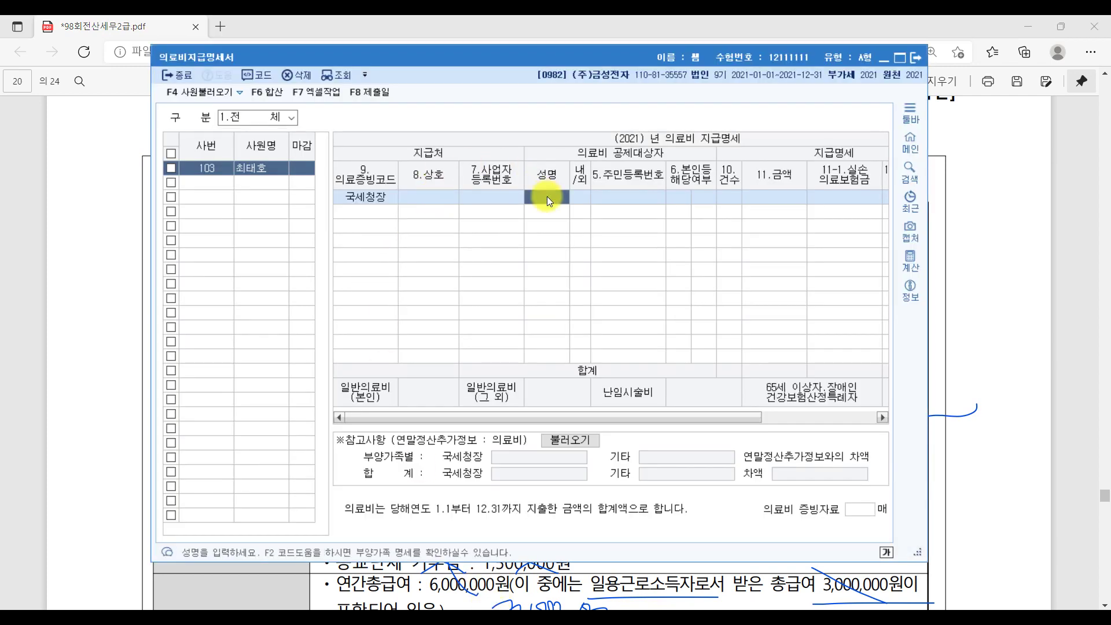
pyautogui.press('F2')
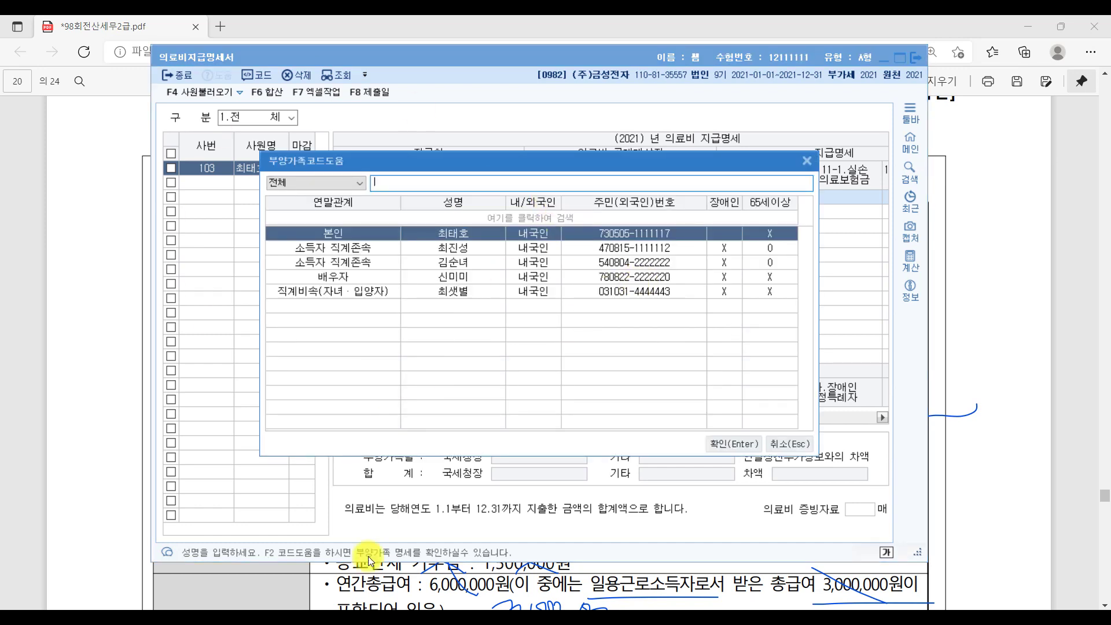
# Cross off the taxpayer's own row in the PDF and pick the father (직계존속) as the first patient.
pyautogui.hotkey('alt', 'Tab')
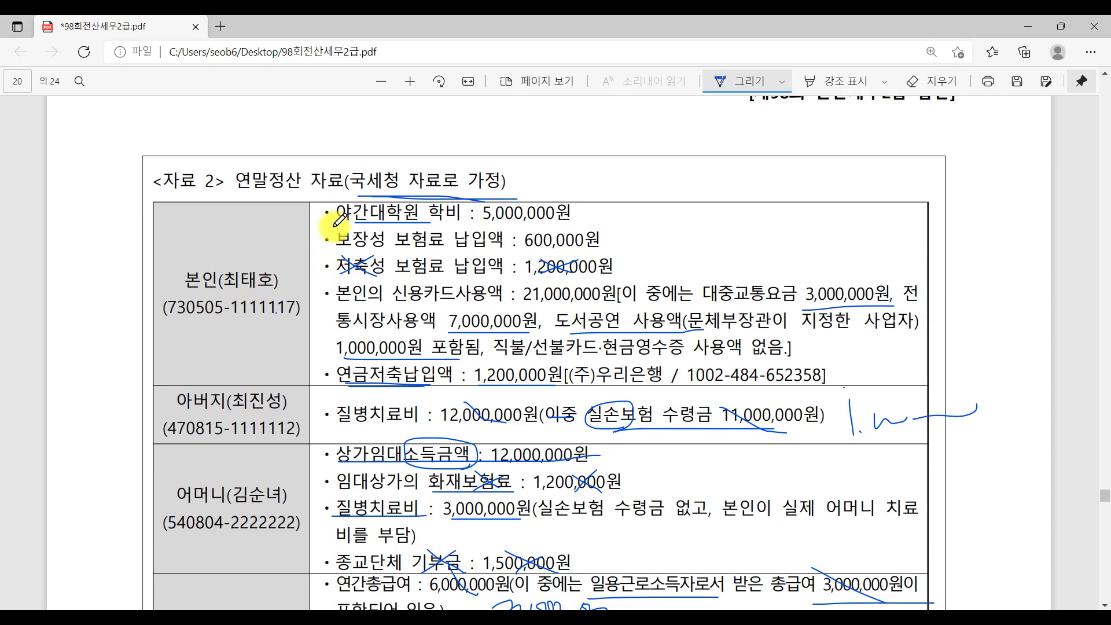
pyautogui.moveTo(298, 230); pyautogui.dragTo(225, 318)
pyautogui.scroll(-3, 273, 466)
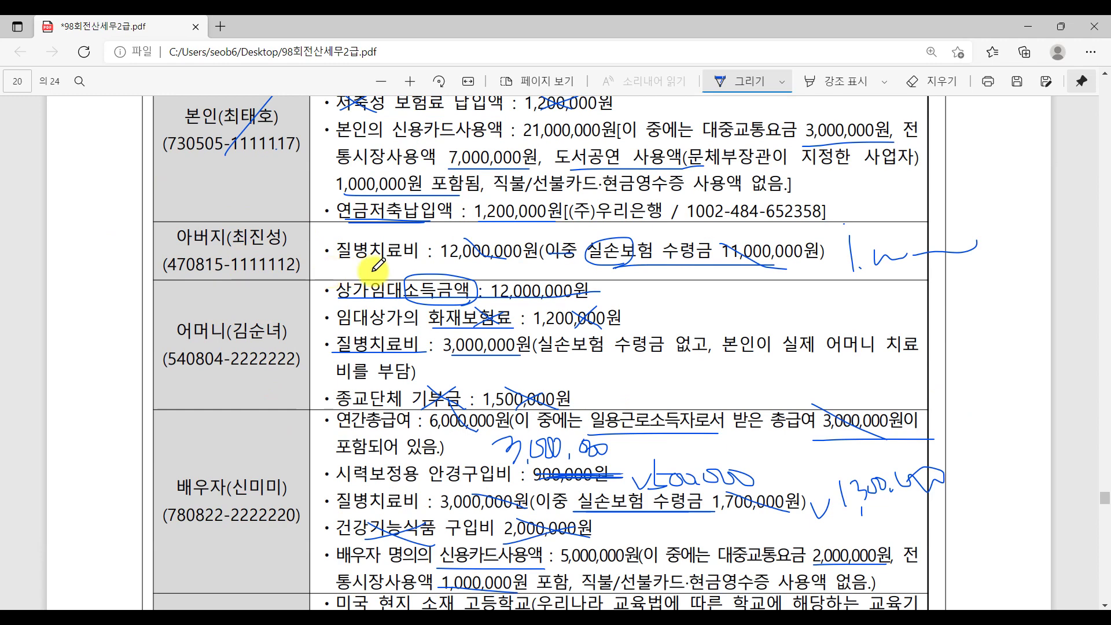
pyautogui.hotkey('alt', 'Tab')
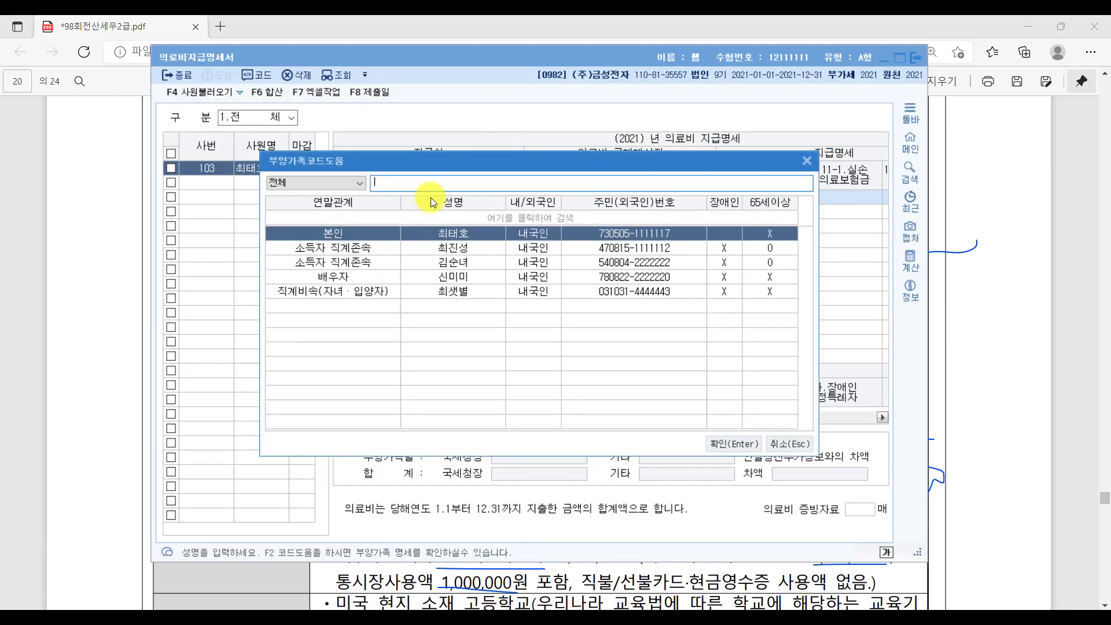
pyautogui.doubleClick(460, 246)
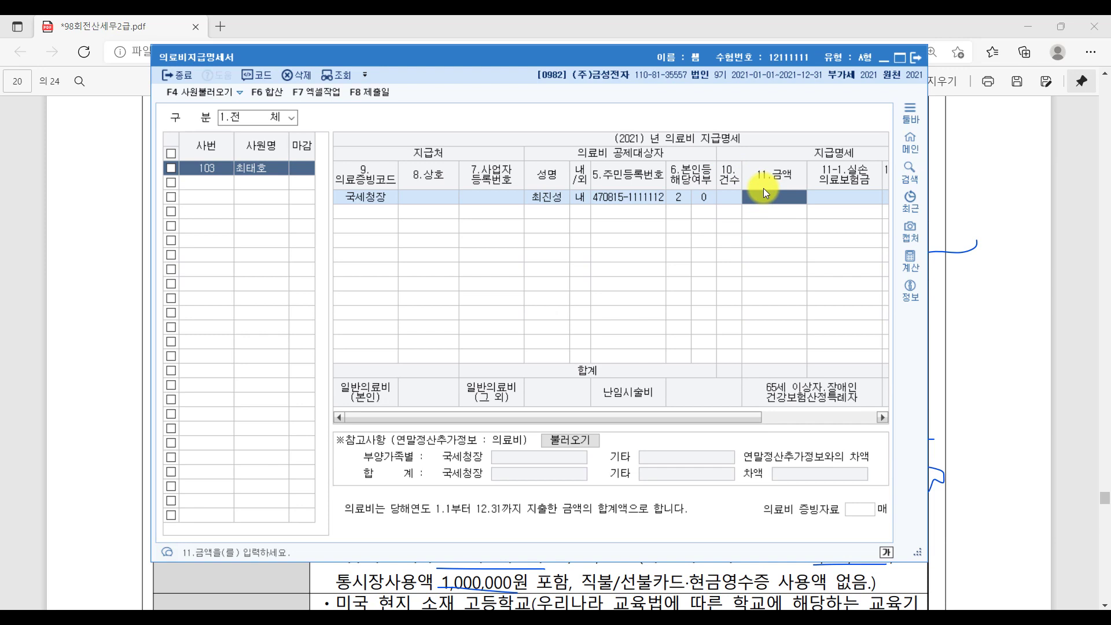
# Give the father's row 12,000,000 in 11.금액 and 11,000,000 in 11-1.실손의료보험금, then maximize the window.
pyautogui.click(589, 603)
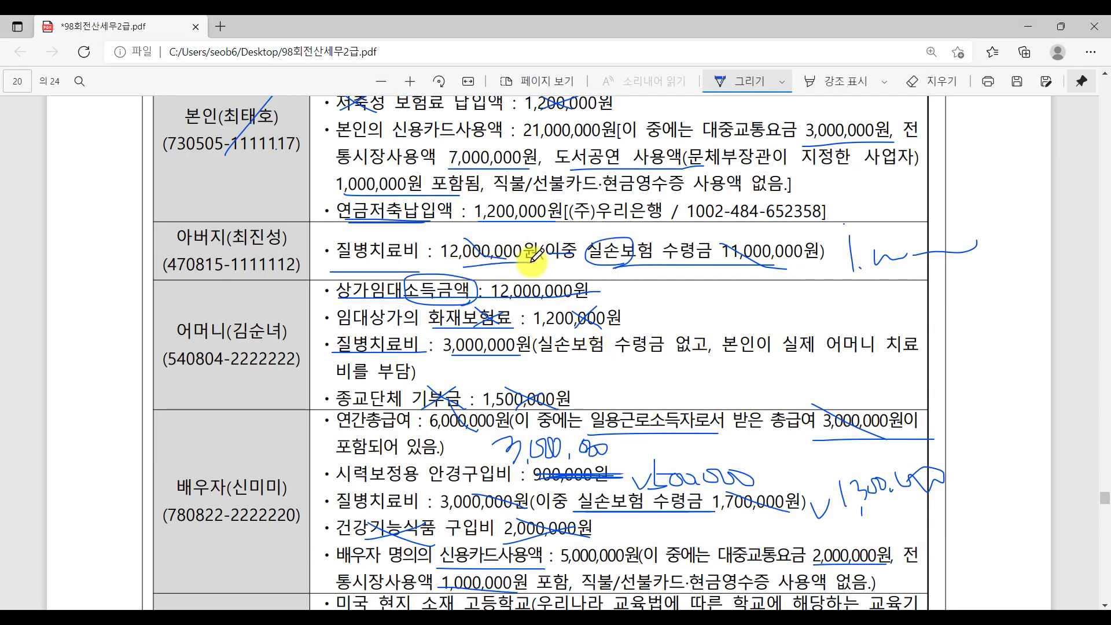
pyautogui.hotkey('alt', 'Tab')
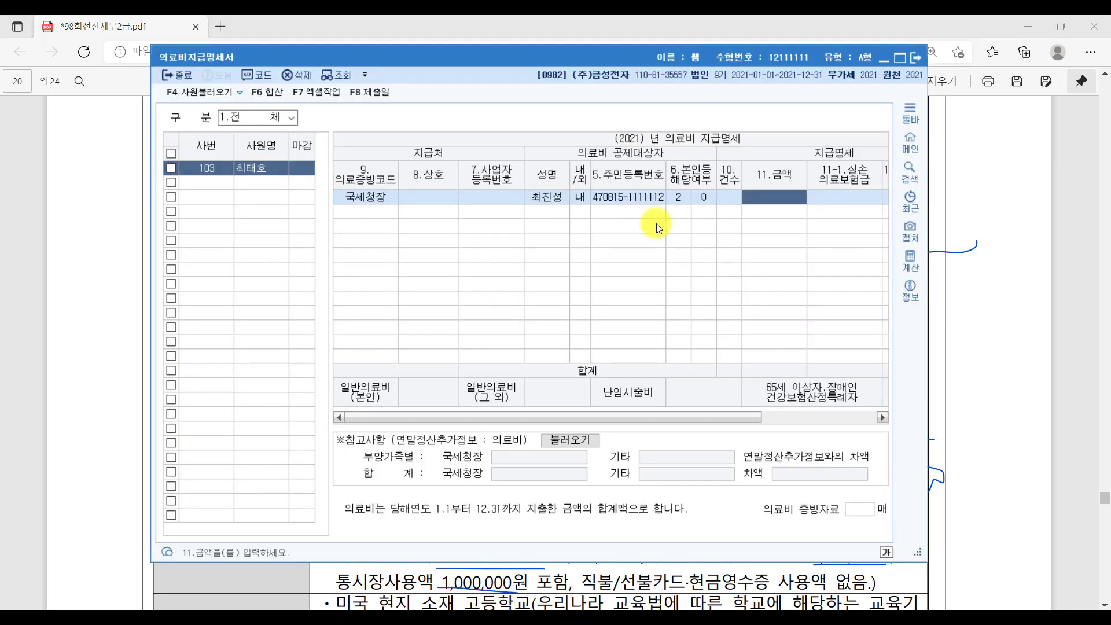
pyautogui.write('12000000')
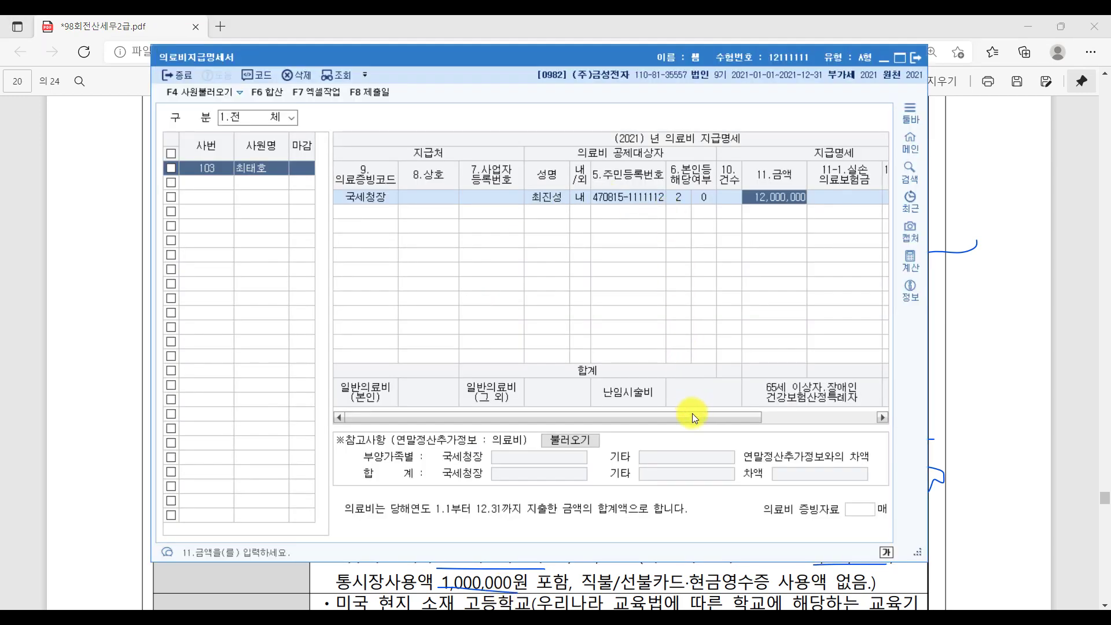
pyautogui.press('Return')
pyautogui.moveTo(692, 415); pyautogui.dragTo(758, 379)
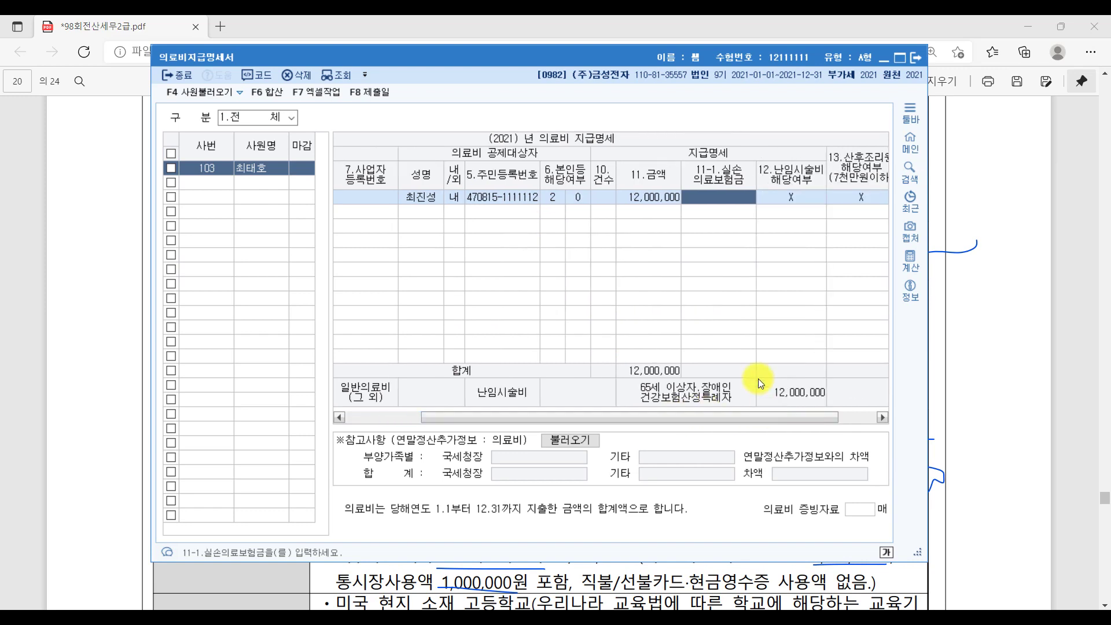
pyautogui.click(727, 200)
pyautogui.write('11000000')
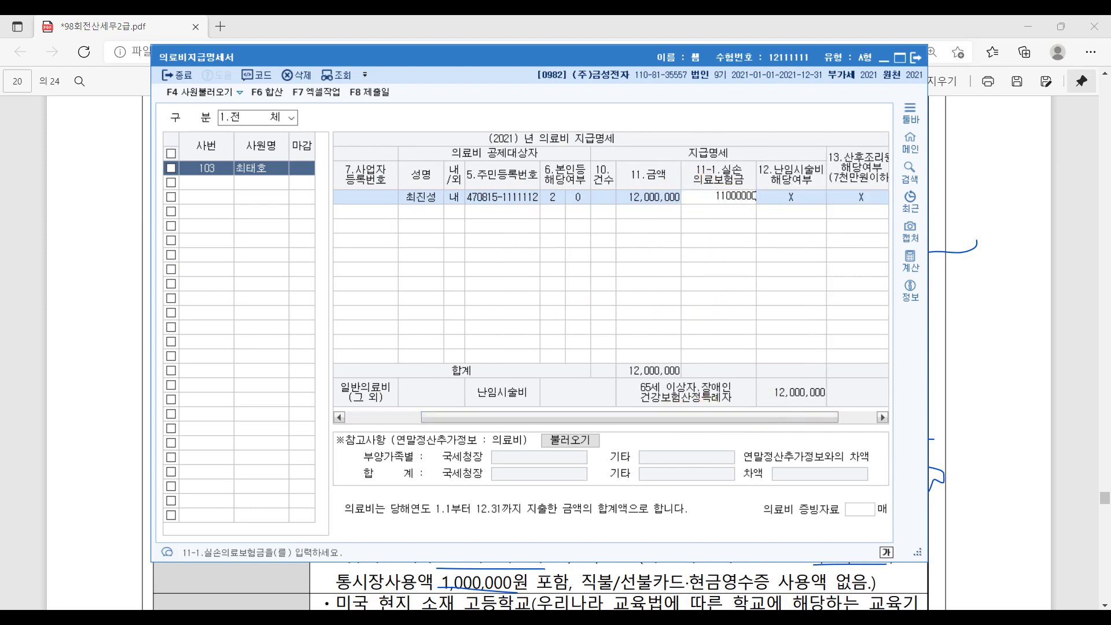
pyautogui.press('Return')
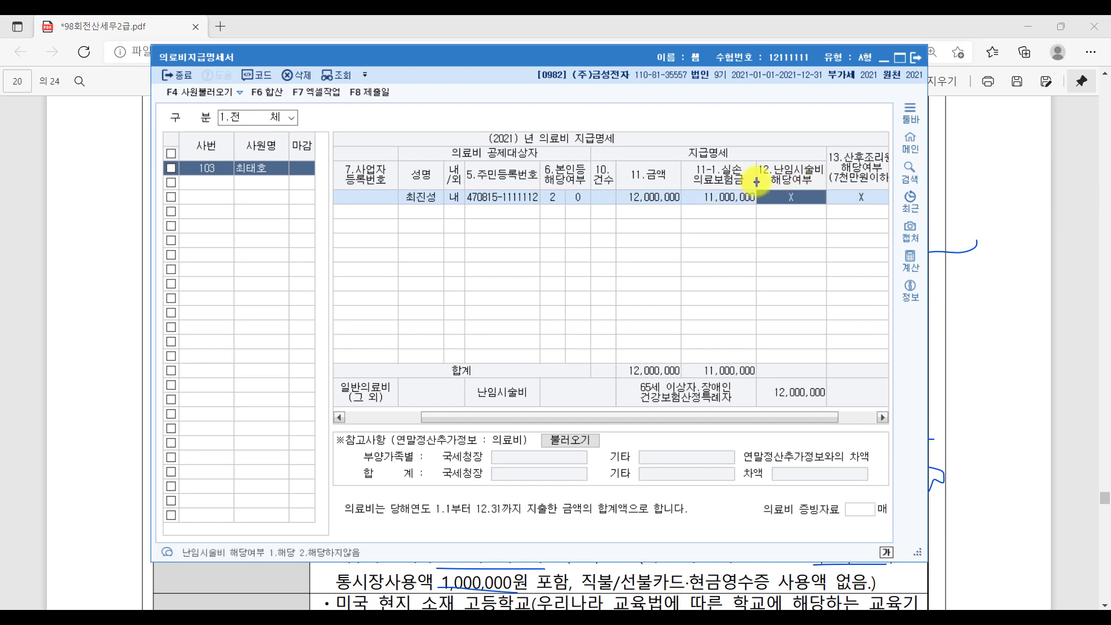
pyautogui.click(900, 59)
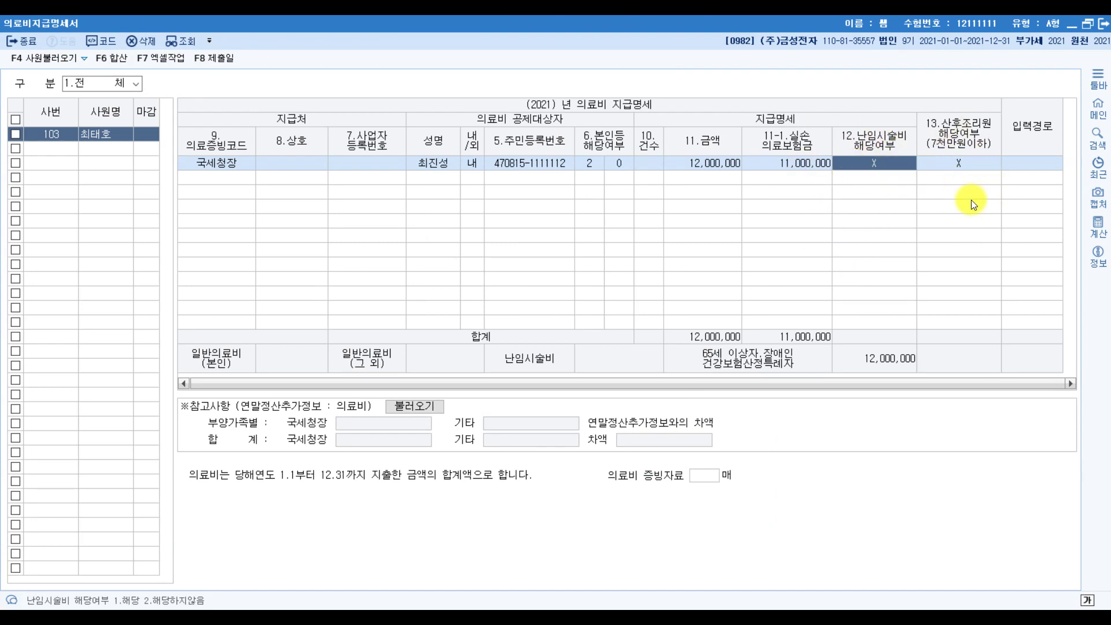
# Add a second 국세청장 row for the mother with a 3,000,000 medical expense.
pyautogui.press('Return')
pyautogui.press('Return')
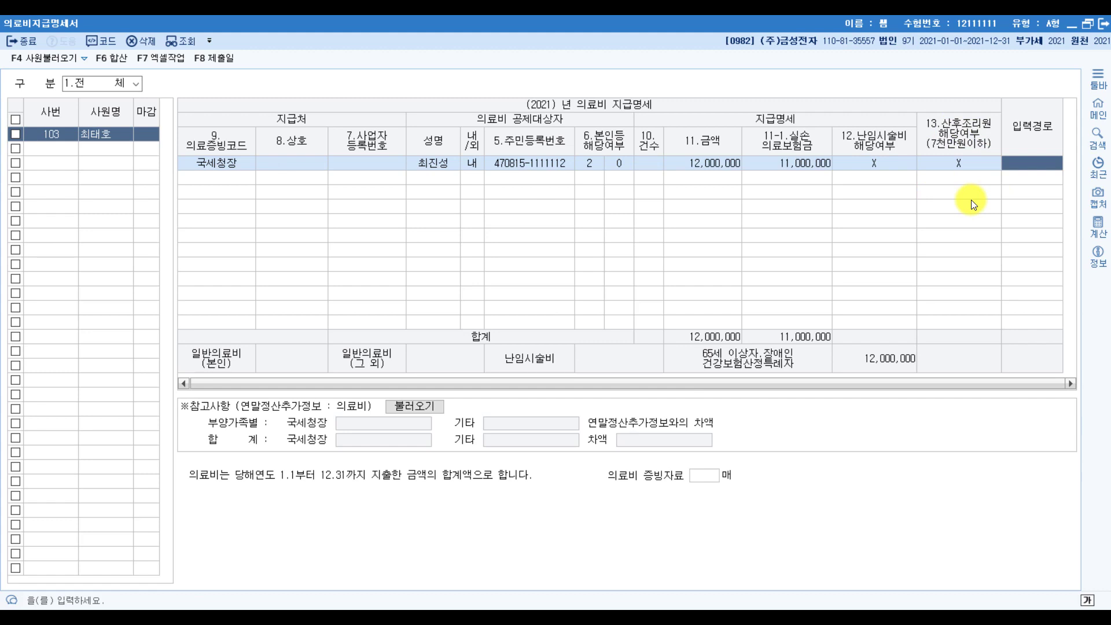
pyautogui.press('Return')
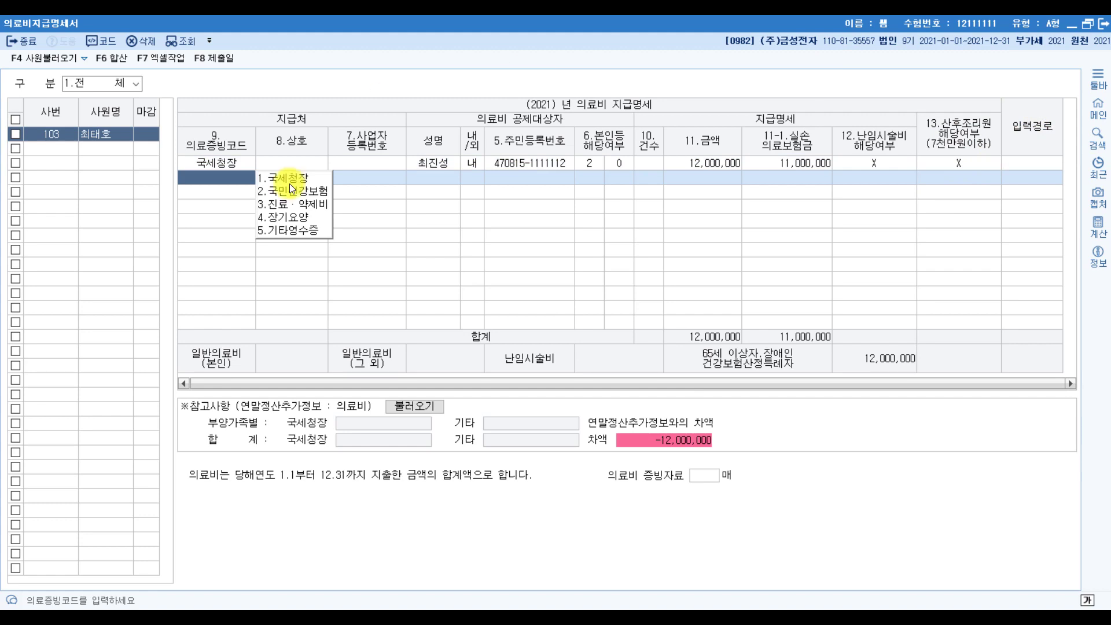
pyautogui.click(309, 178)
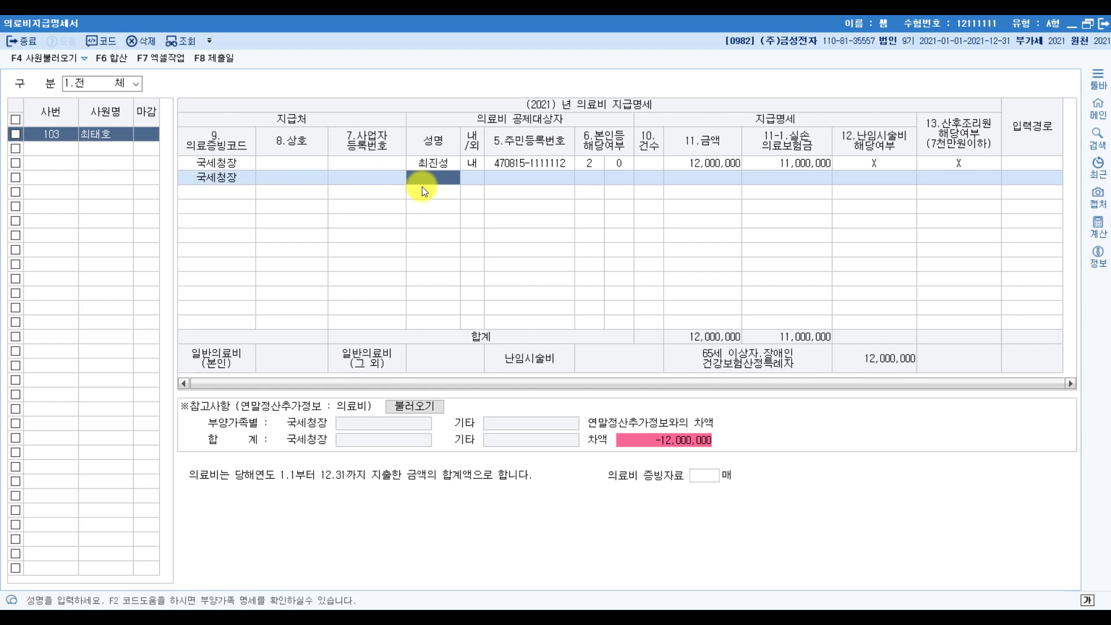
pyautogui.click(457, 521)
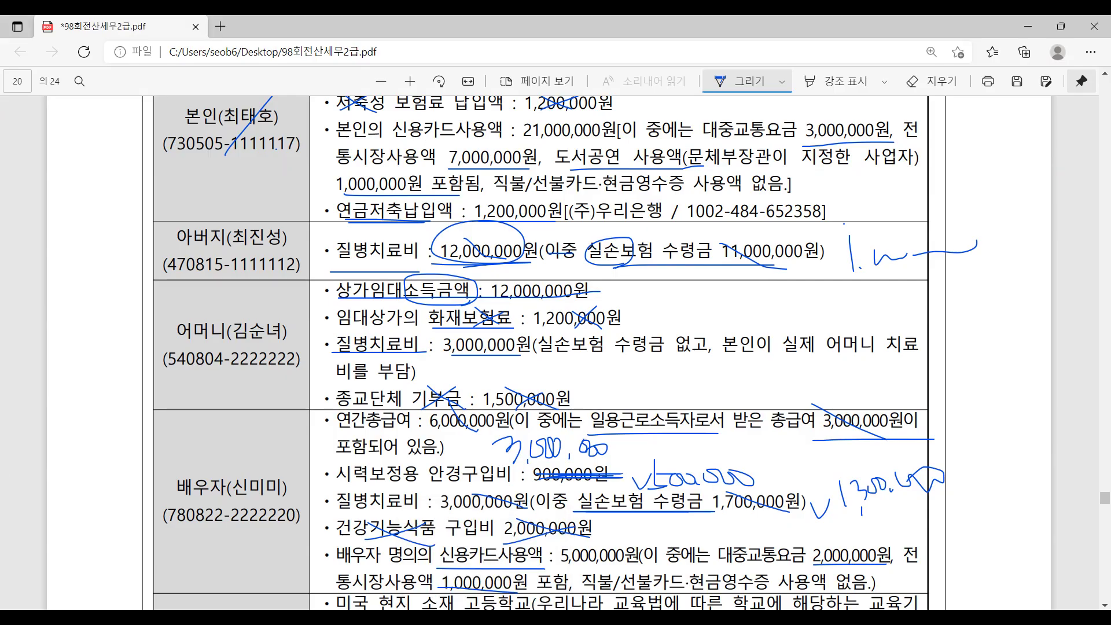
pyautogui.moveTo(337, 366); pyautogui.dragTo(440, 369)
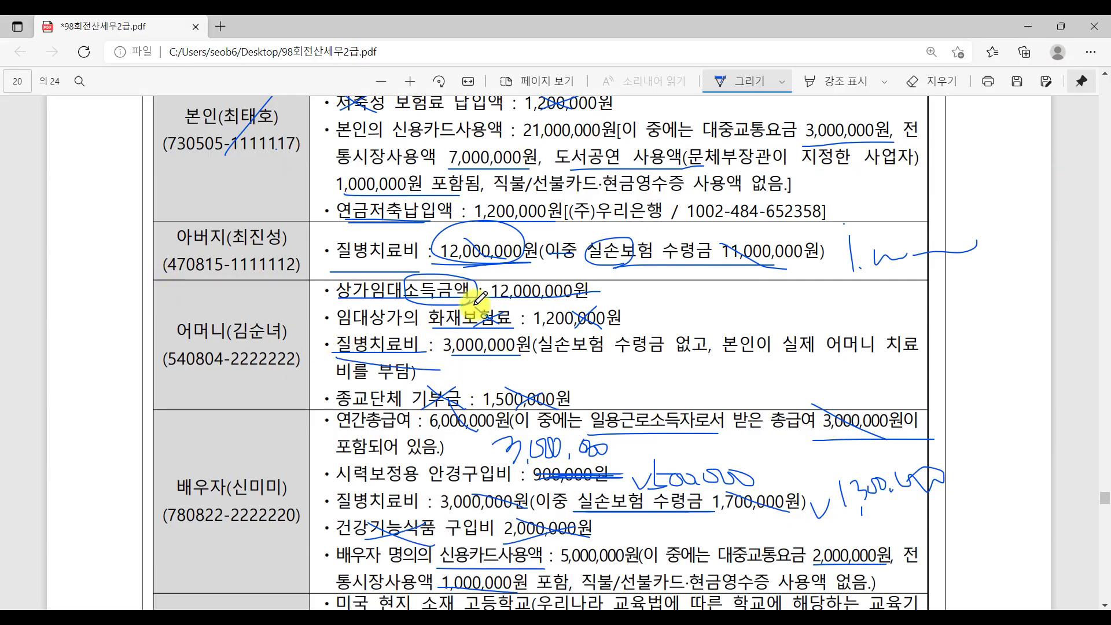
pyautogui.hotkey('alt', 'Tab')
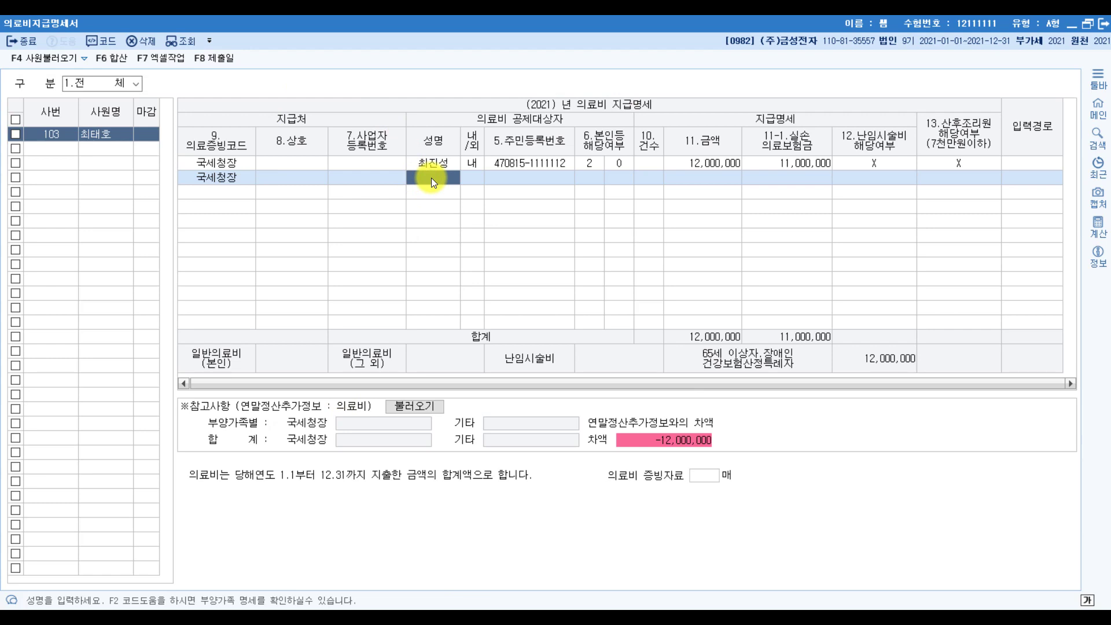
pyautogui.press('F2')
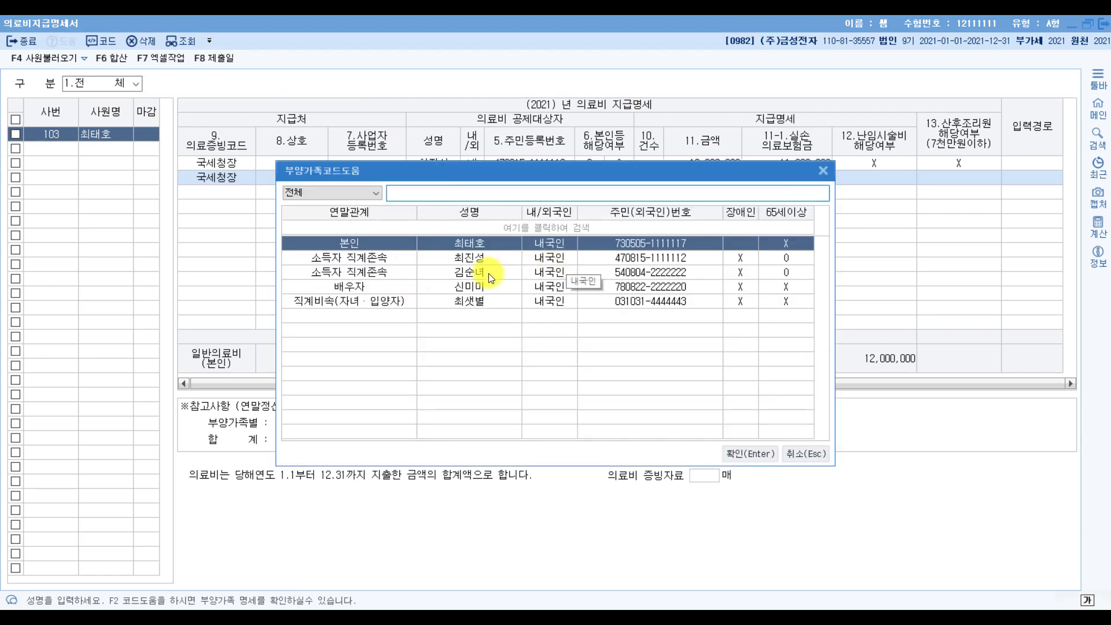
pyautogui.doubleClick(490, 270)
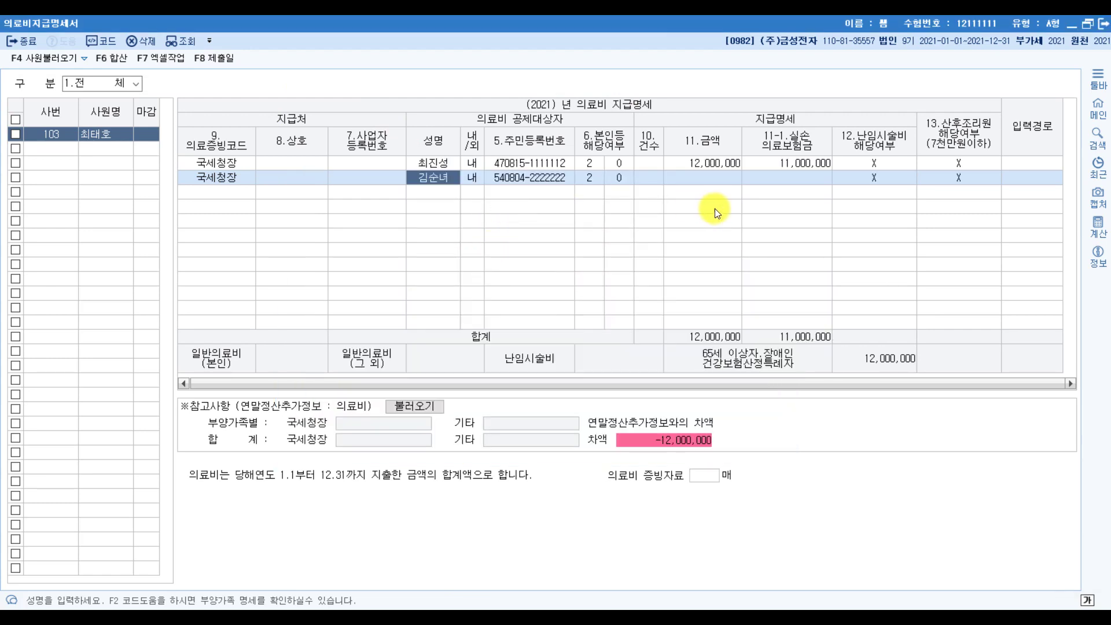
pyautogui.click(707, 177)
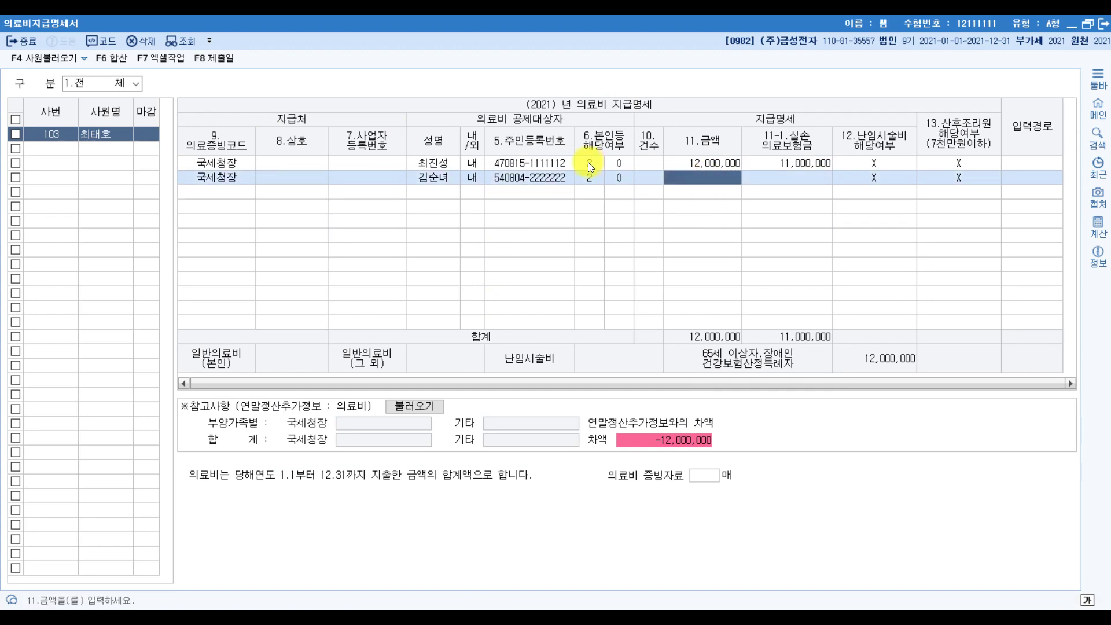
pyautogui.write('3000000')
pyautogui.press('Return')
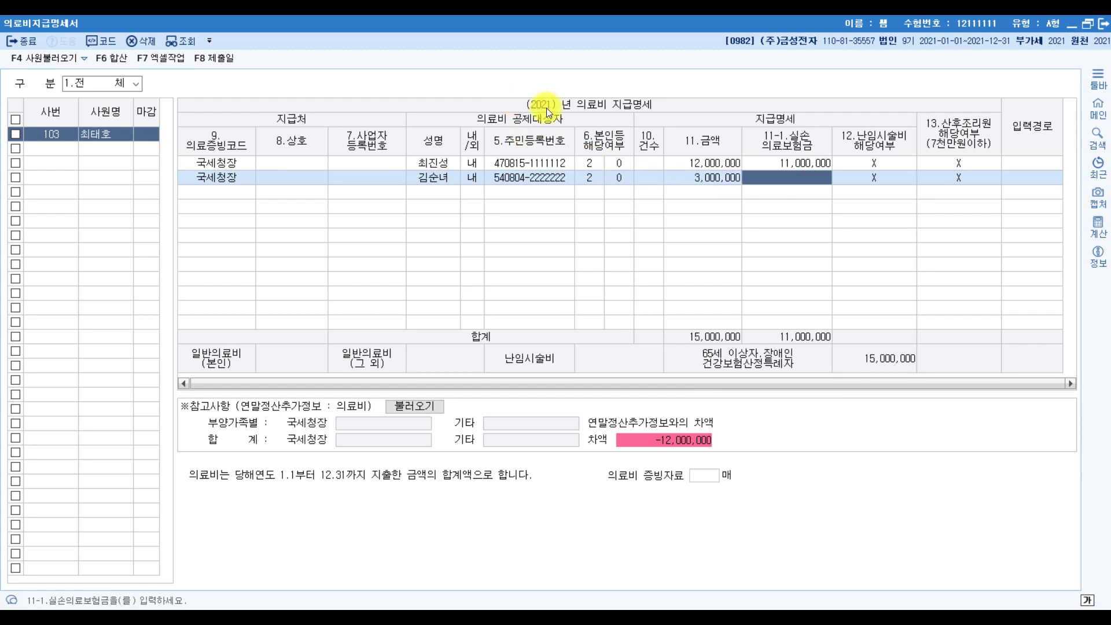
pyautogui.press('Return')
pyautogui.press('Return')
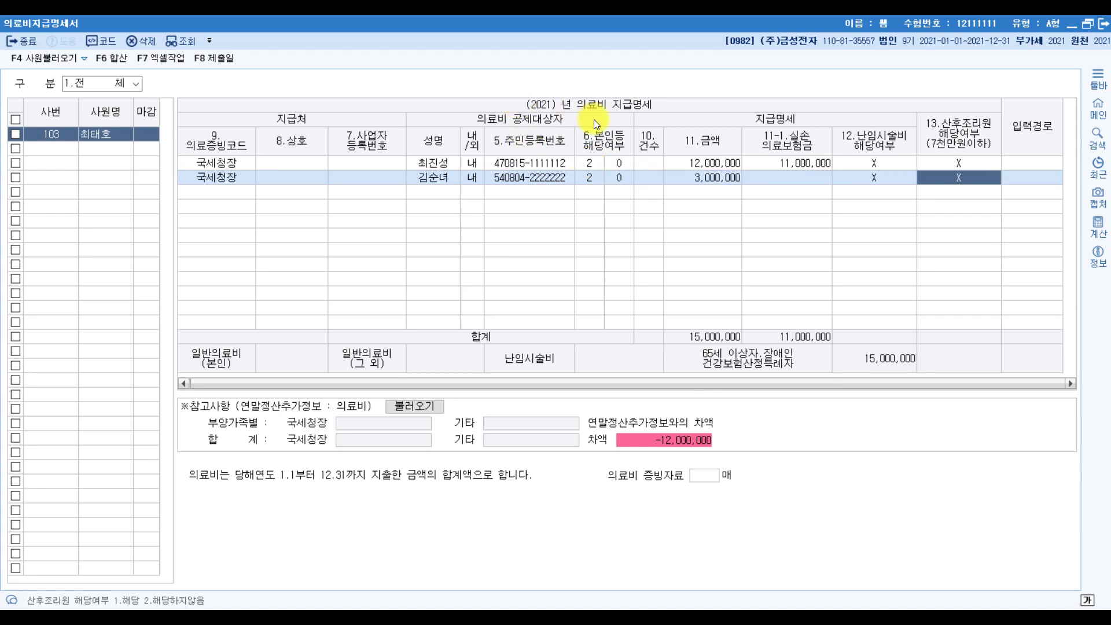
# Start a third 국세청장 row filled with the spouse's details, then return to the exam PDF.
pyautogui.press('Return')
pyautogui.press('Return')
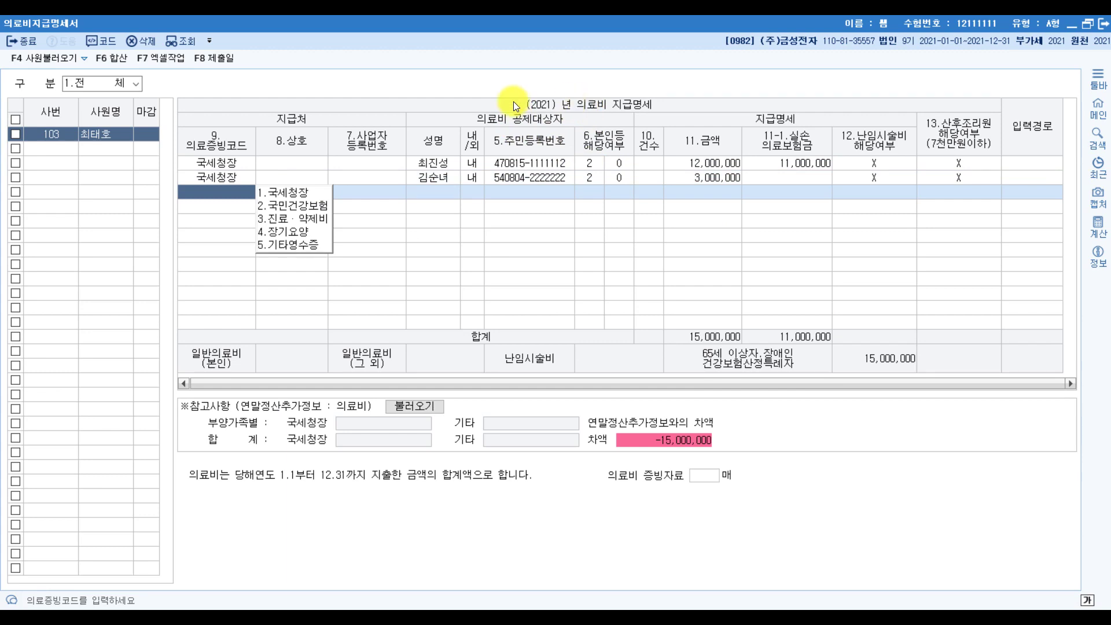
pyautogui.click(293, 193)
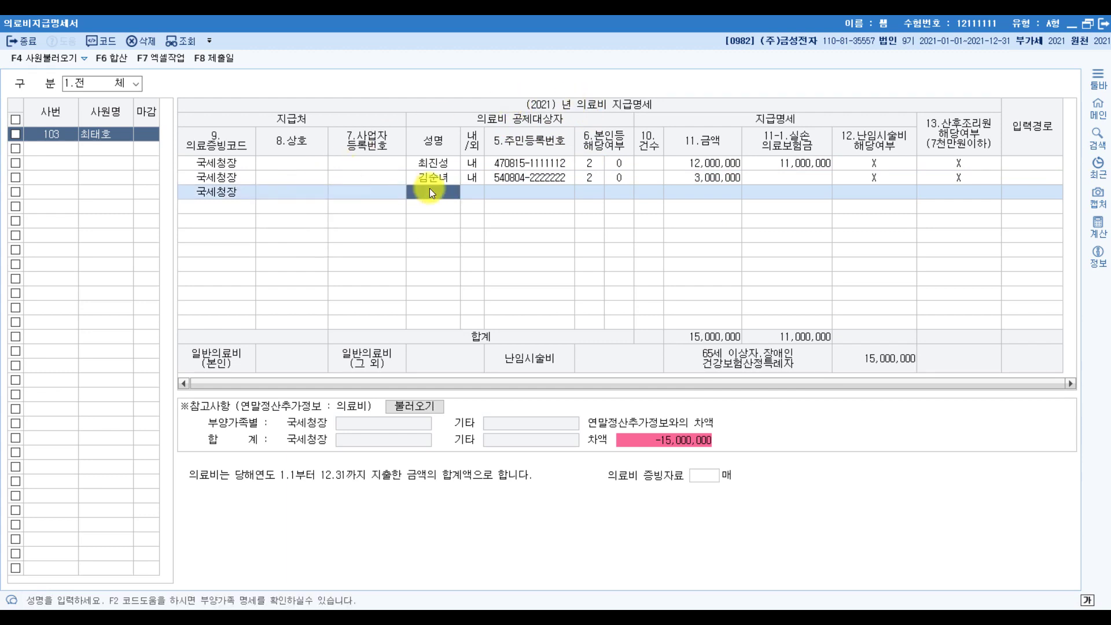
pyautogui.press('F2')
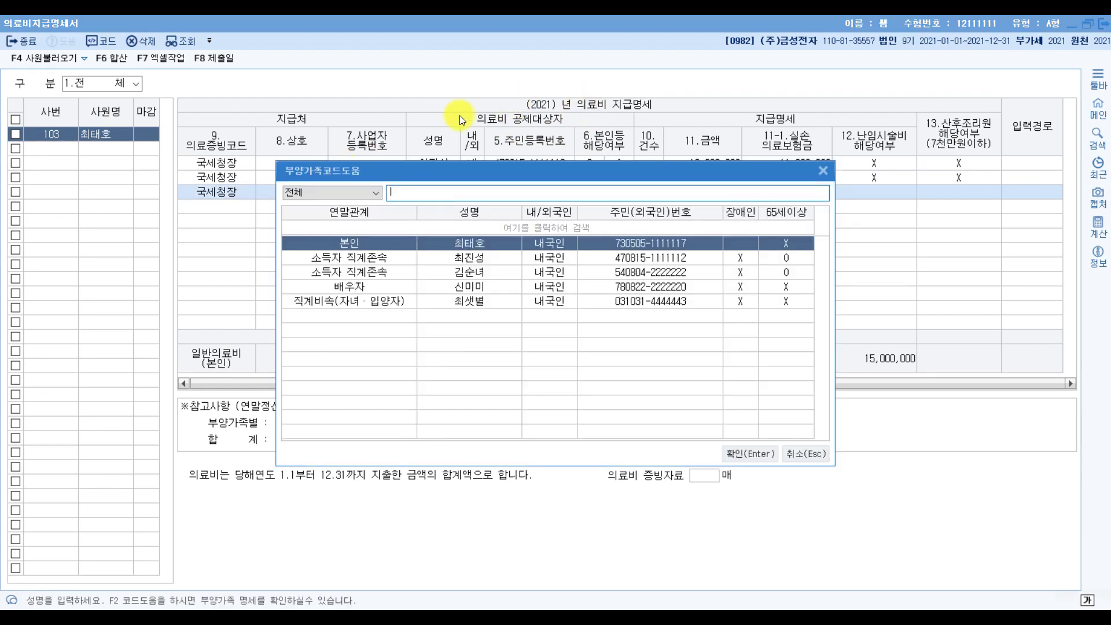
pyautogui.doubleClick(499, 283)
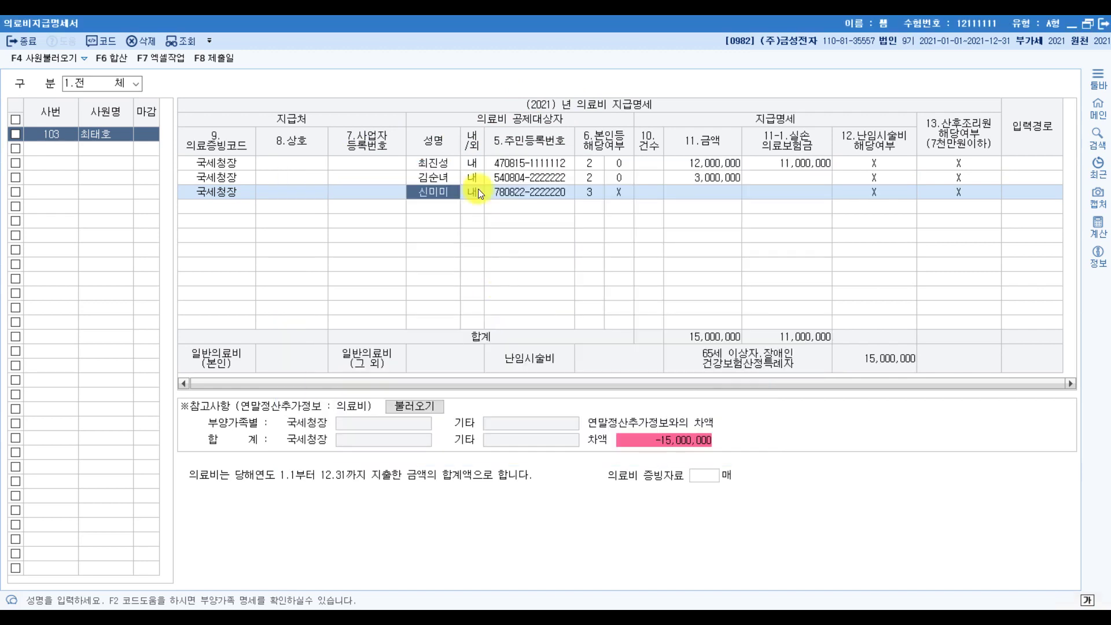
pyautogui.click(711, 196)
pyautogui.click(479, 607)
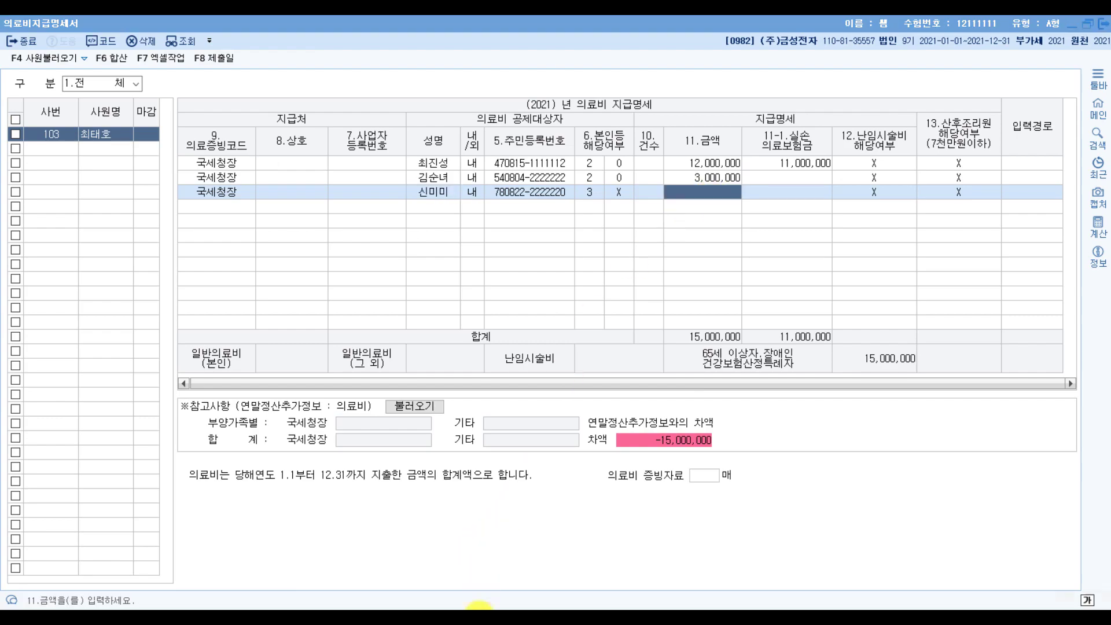
# Erase the ink marks over 3,000,000원 and 1,700,000원 in the exam PDF.
pyautogui.click(922, 78)
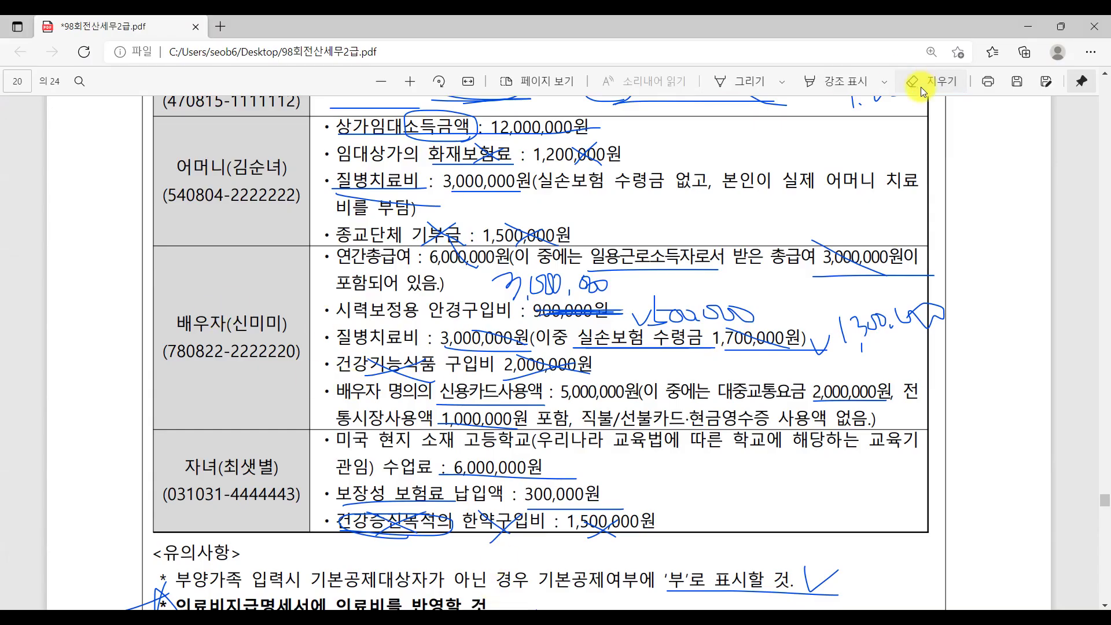
pyautogui.click(905, 80)
pyautogui.moveTo(495, 342)
pyautogui.mouseDown()
pyautogui.moveTo(496, 330)
pyautogui.moveTo(528, 330)
pyautogui.mouseUp()
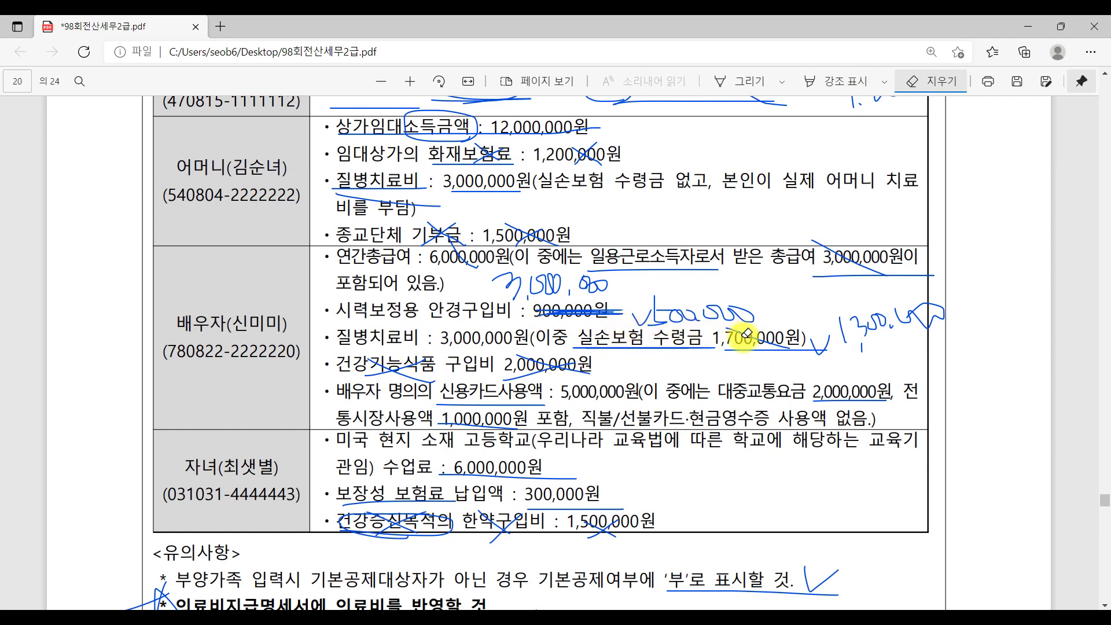
pyautogui.moveTo(732, 338); pyautogui.dragTo(743, 330)
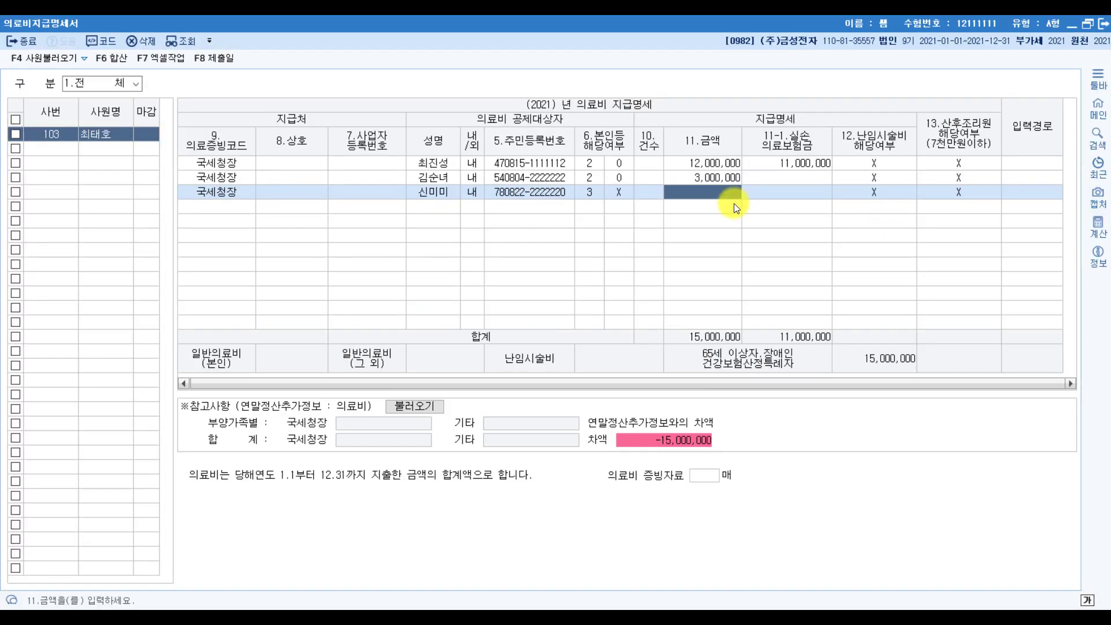
# Enter 3,500,000 paid and 1,700,000 insurance reimbursement in the spouse's row, then switch to the PDF.
pyautogui.write('3,5')
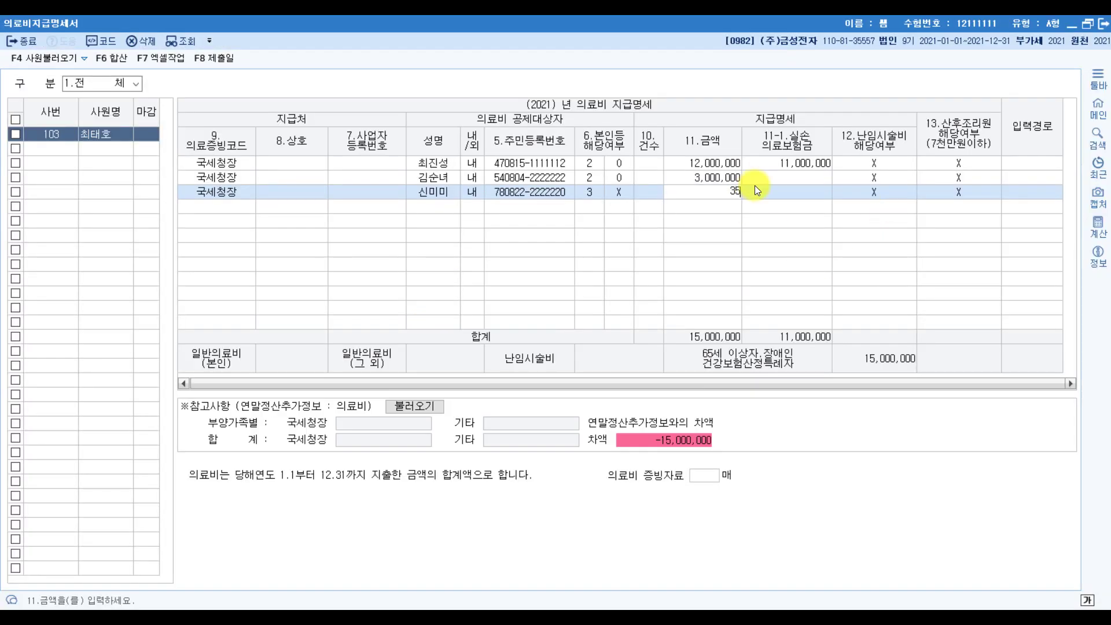
pyautogui.write('00,000')
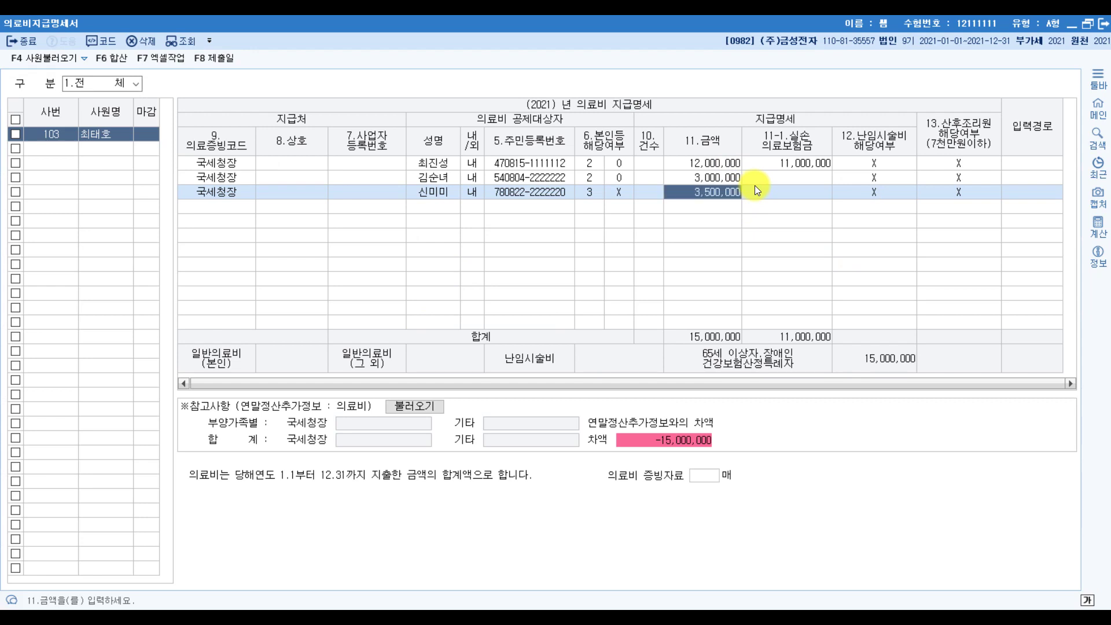
pyautogui.press('Return')
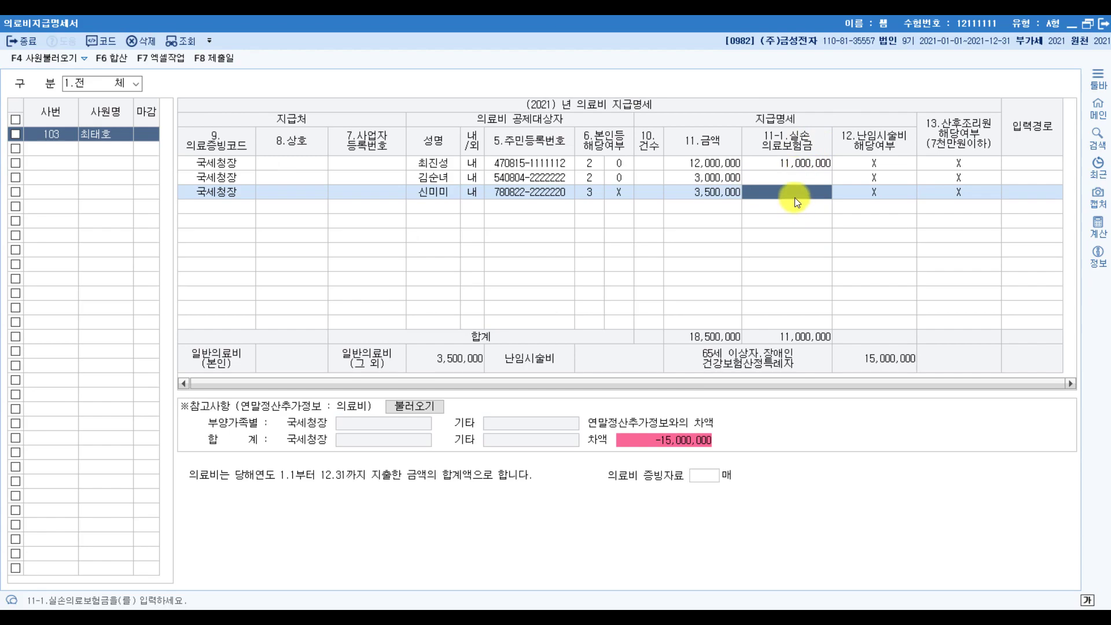
pyautogui.hotkey('alt', 'Tab')
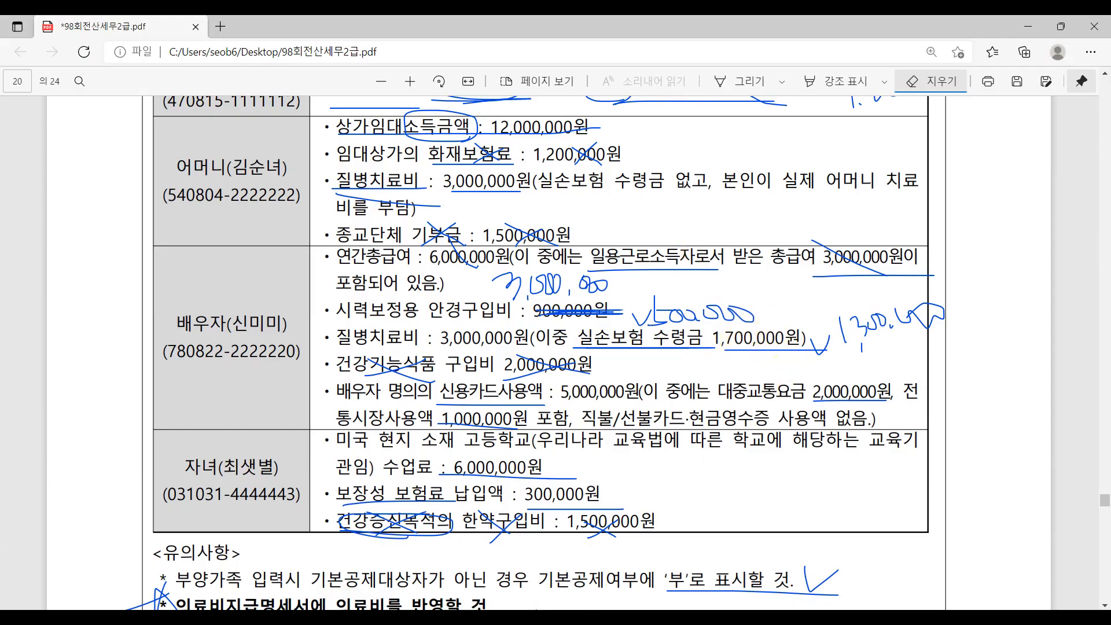
pyautogui.hotkey('alt', 'Tab')
pyautogui.click(796, 190)
pyautogui.write('17')
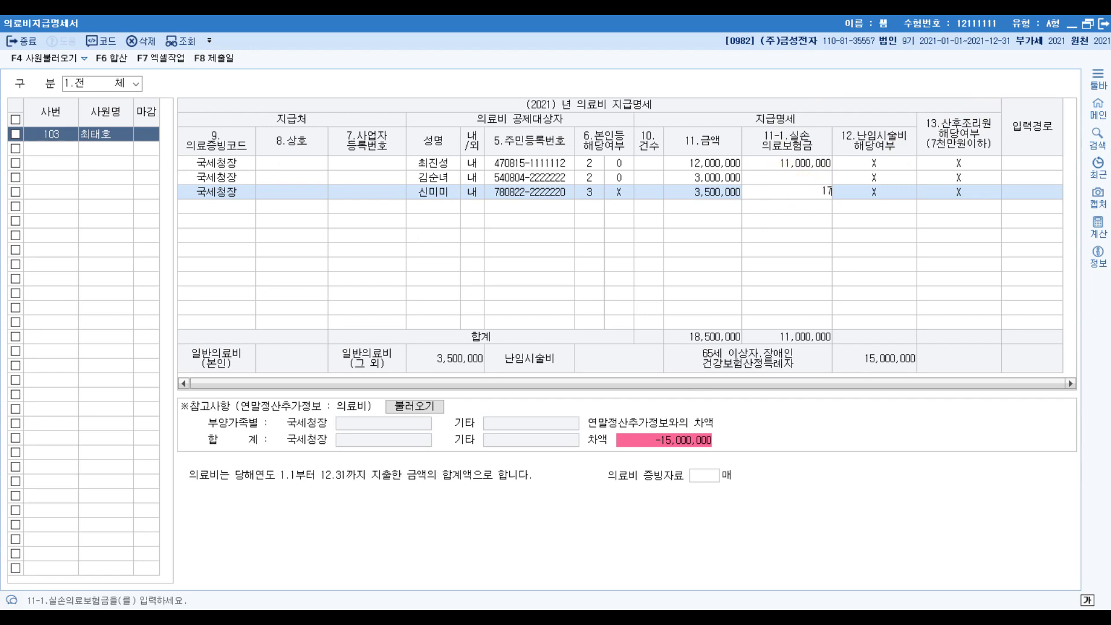
pyautogui.write('00000')
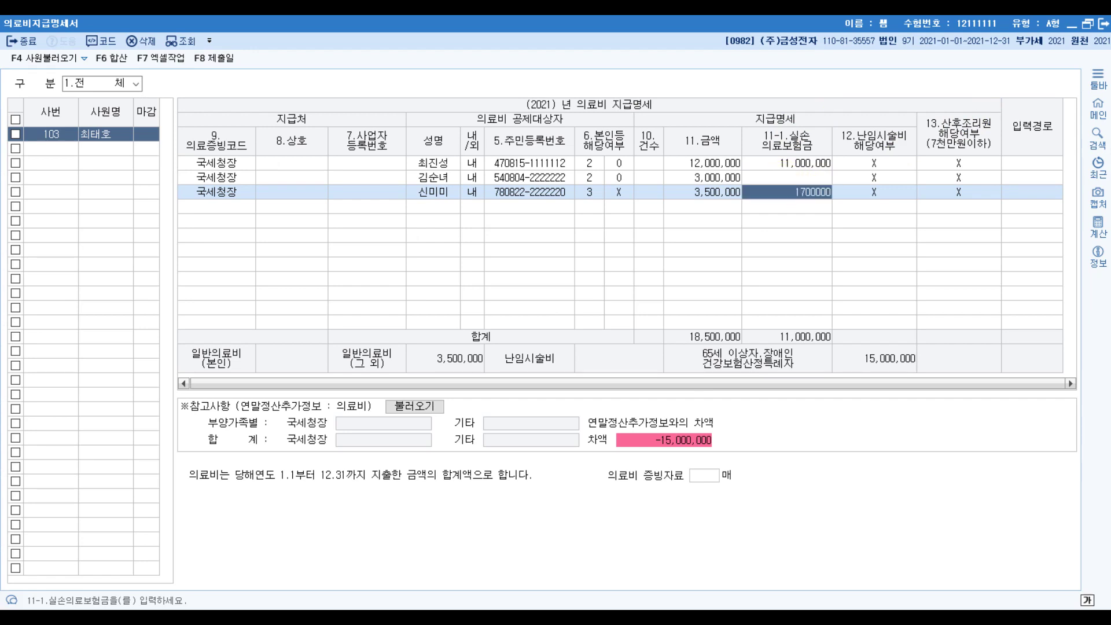
pyautogui.press('Return')
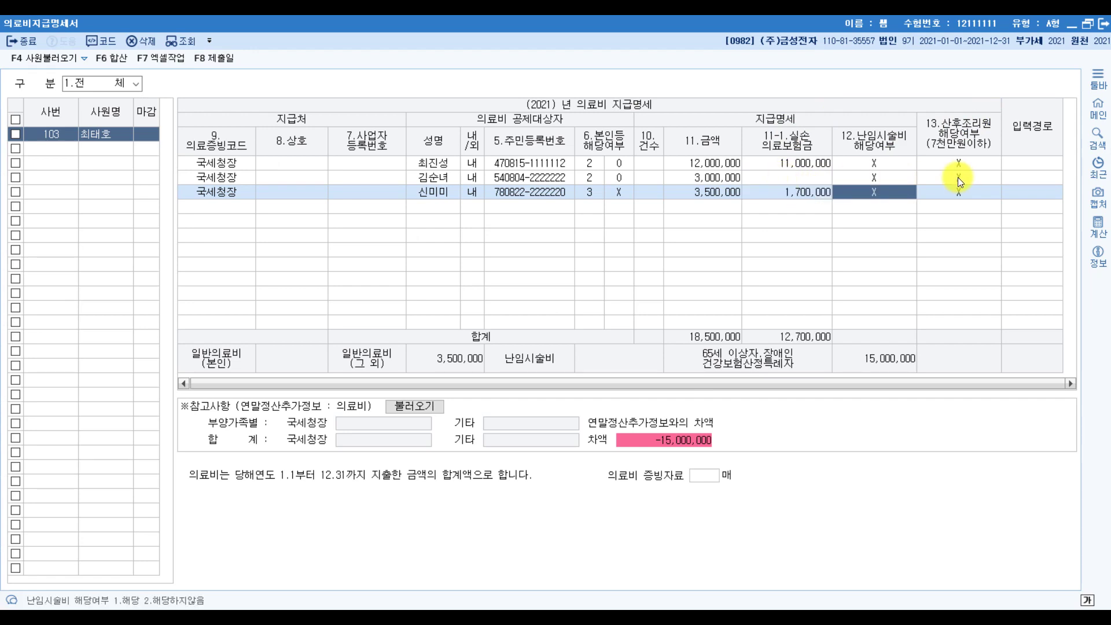
pyautogui.press('Return')
pyautogui.press('Return')
pyautogui.press('Return')
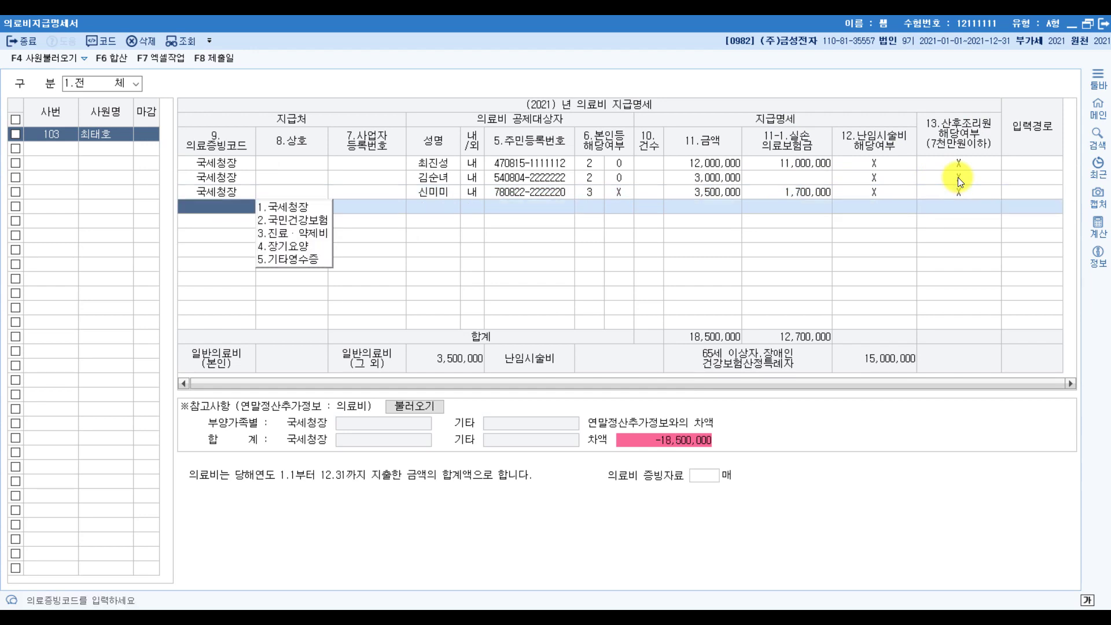
pyautogui.hotkey('alt', 'Tab')
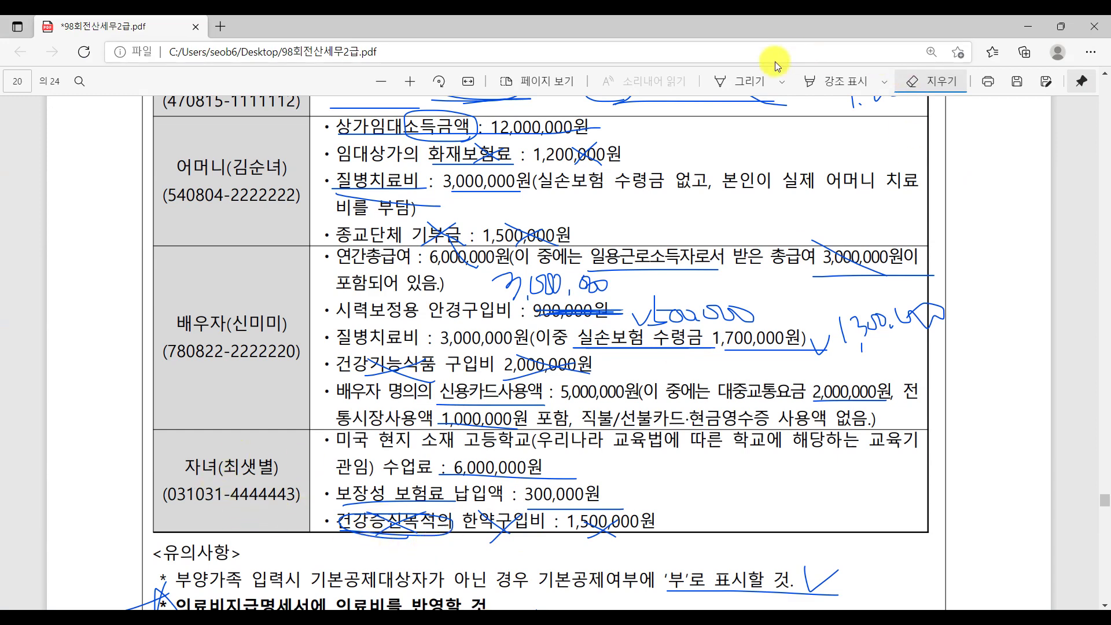
# Review the PDF's notes and answer section, turn off the pen, and bring KcLep's main menu forward.
pyautogui.click(760, 87)
pyautogui.scroll(-4, 322, 385)
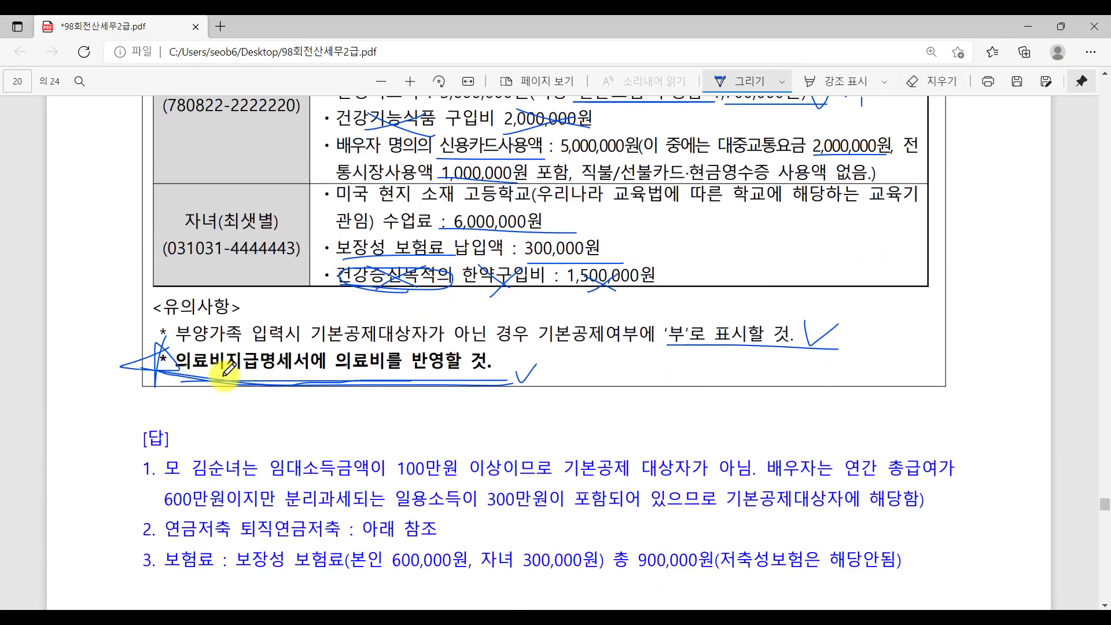
pyautogui.scroll(1, 656, 376)
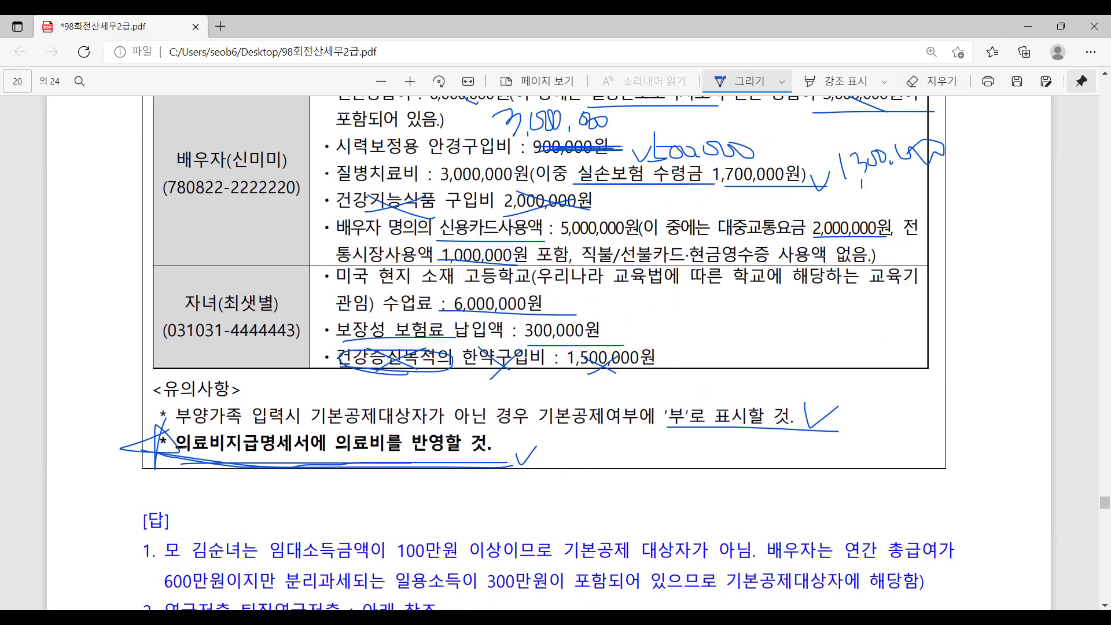
pyautogui.hotkey('alt', 'Tab')
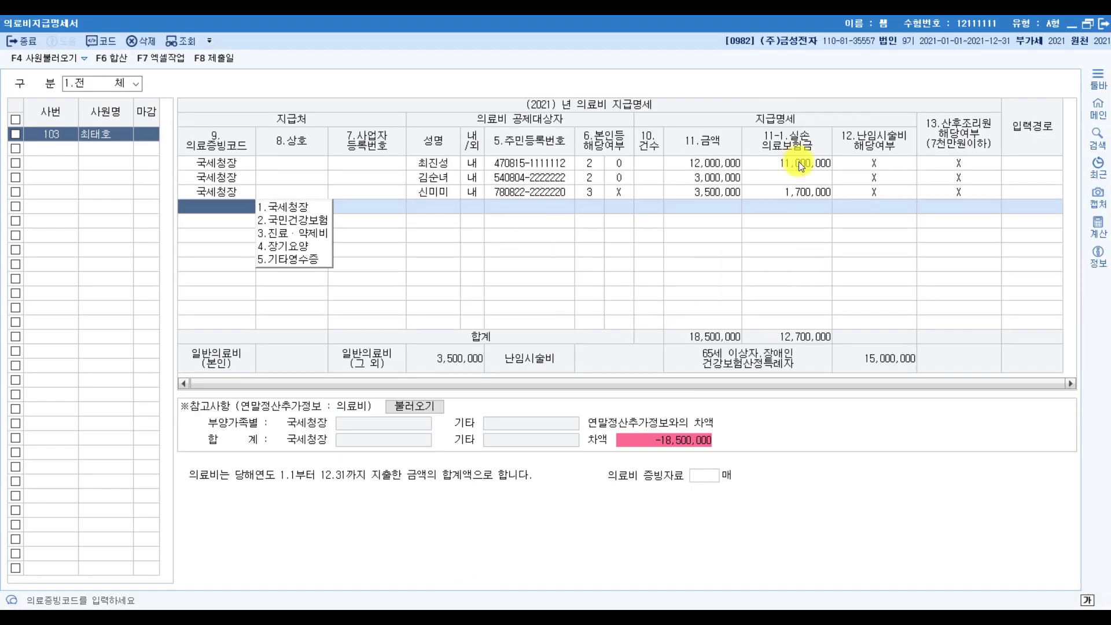
pyautogui.hotkey('alt', 'Tab')
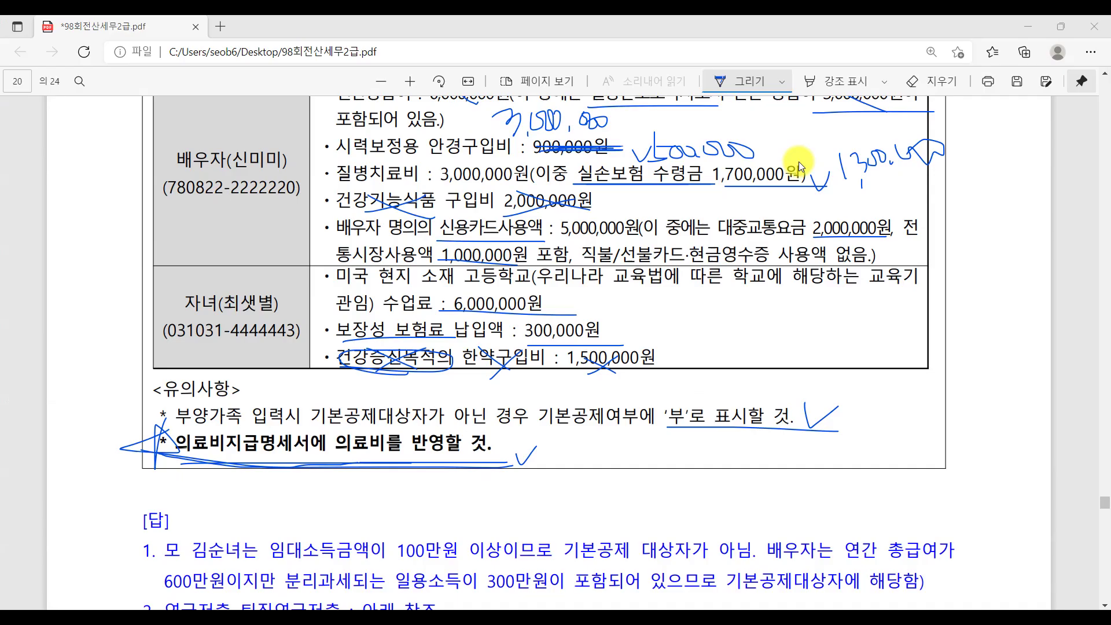
pyautogui.press('Escape')
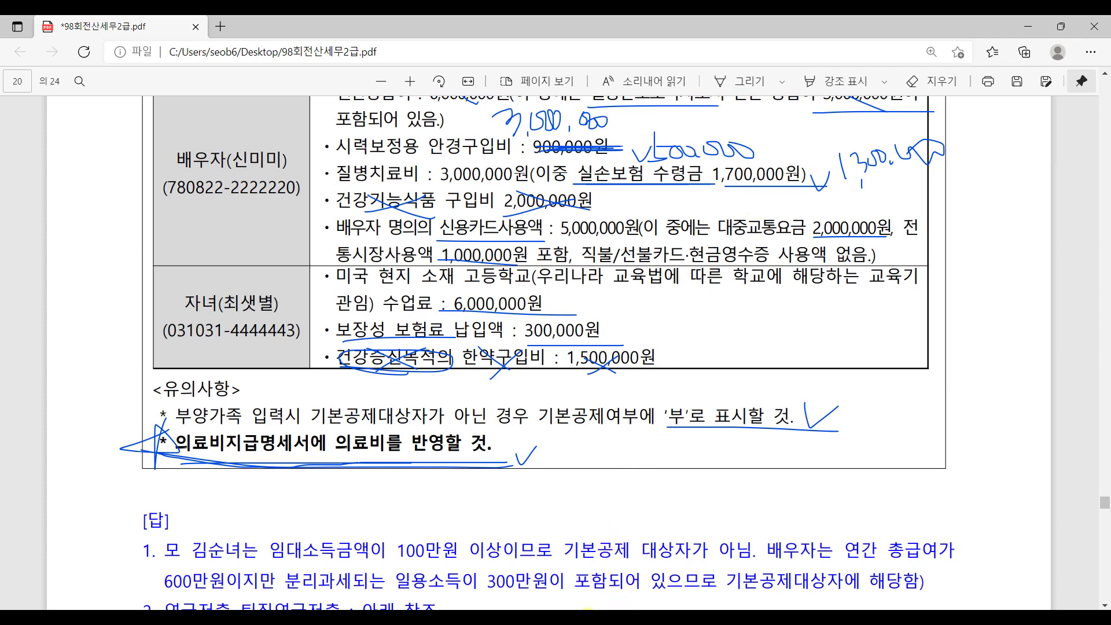
pyautogui.hotkey('alt', 'Tab')
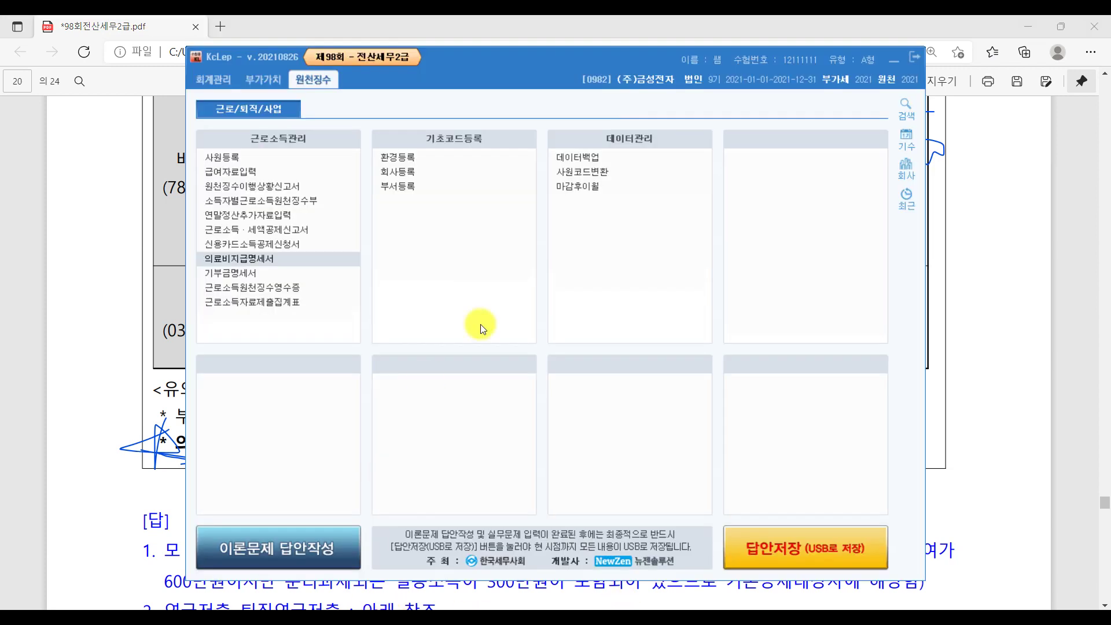
# In 연말정산추가자료입력, check the 부양가족 tab's medical cells against the 의료비지급명세서 popup.
pyautogui.click(275, 260)
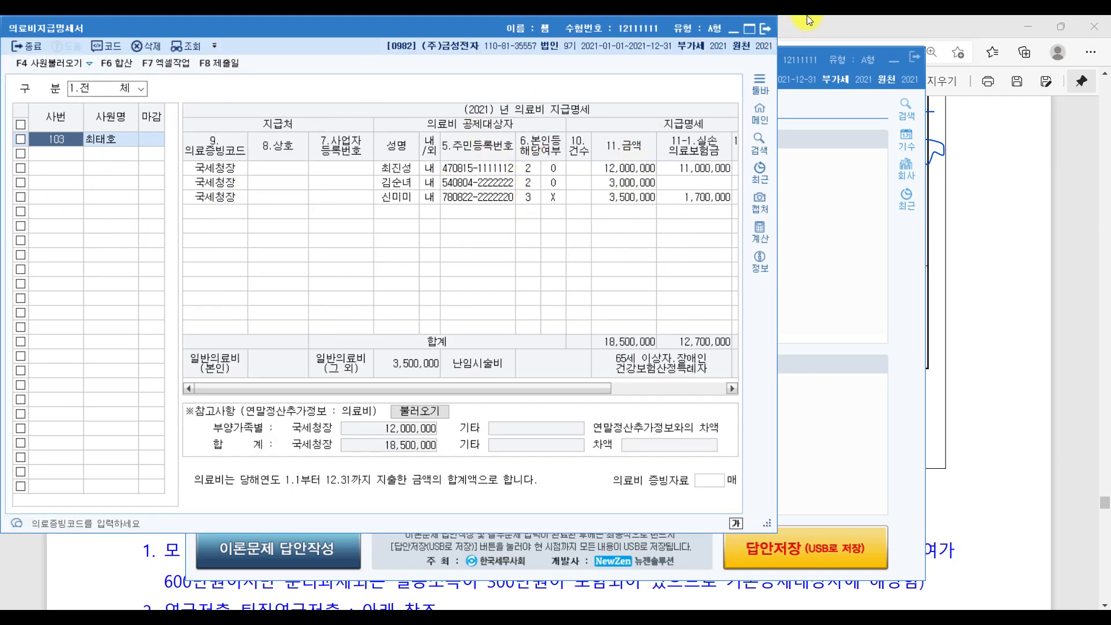
pyautogui.click(765, 29)
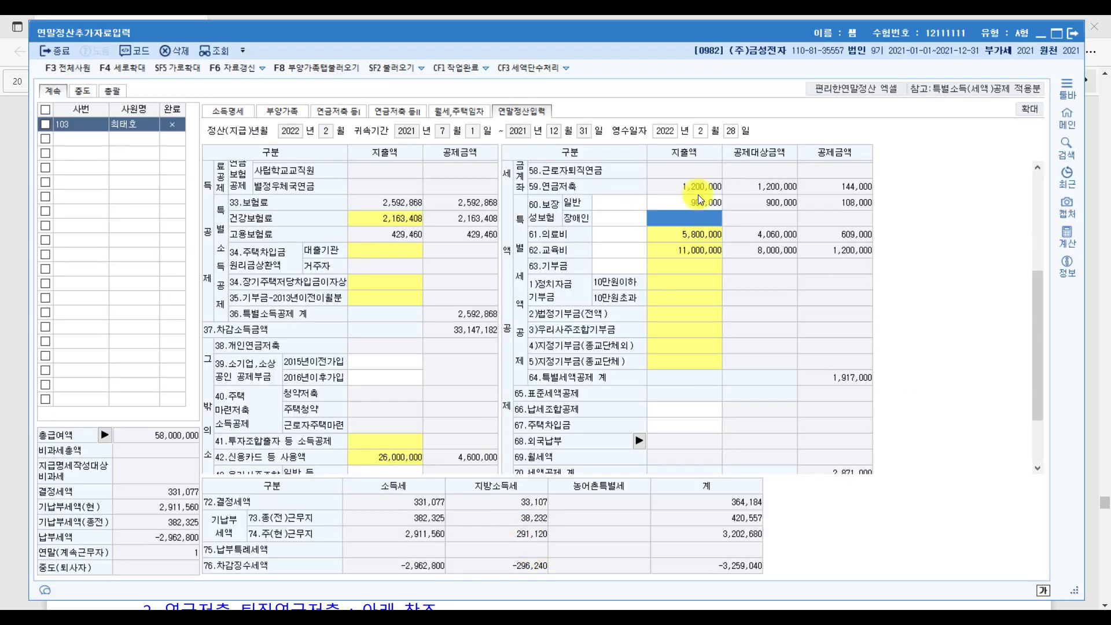
pyautogui.click(296, 113)
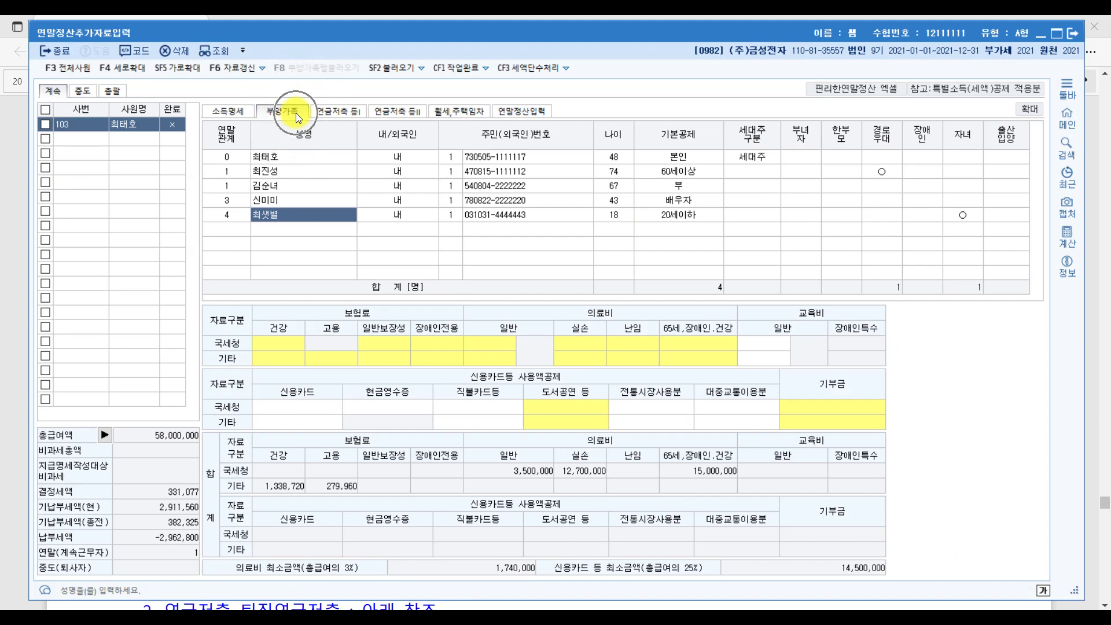
pyautogui.click(484, 344)
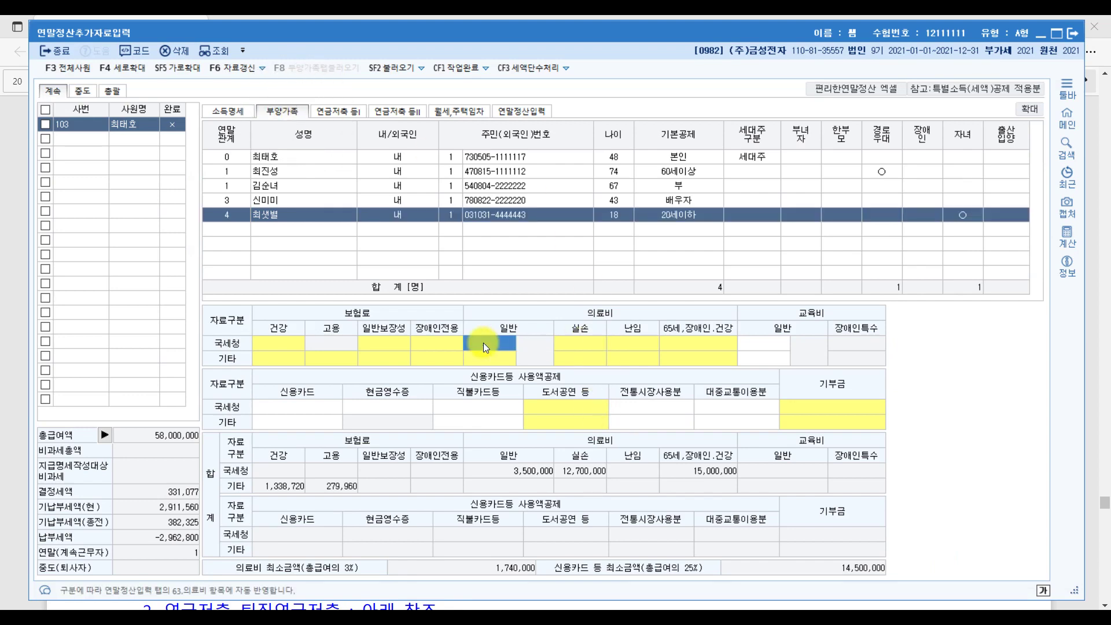
pyautogui.doubleClick(483, 344)
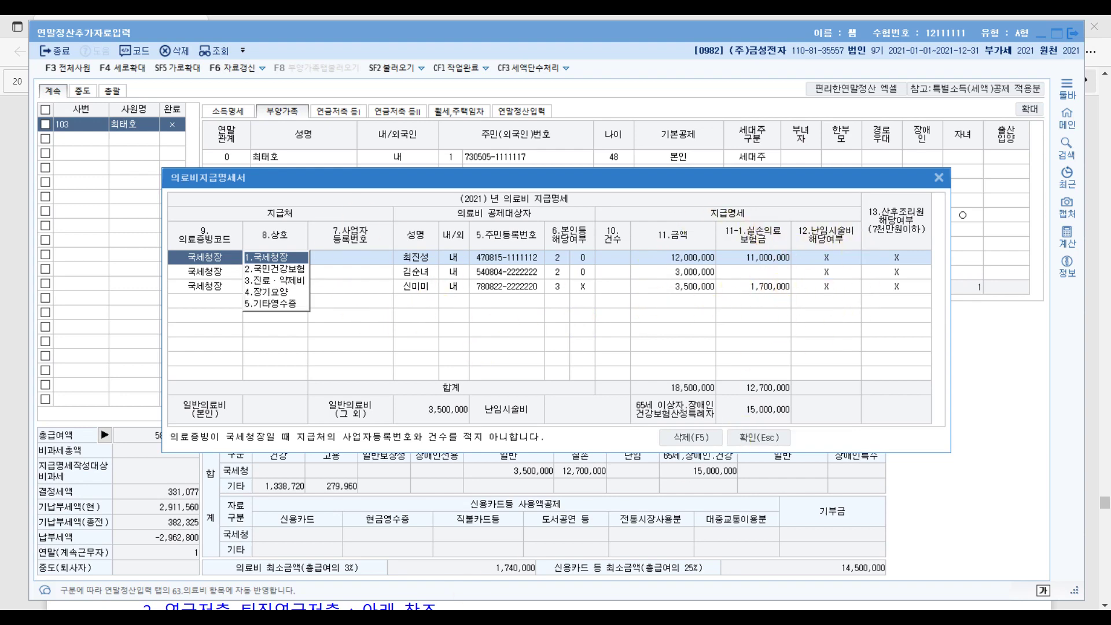
pyautogui.hotkey('alt', 'Tab')
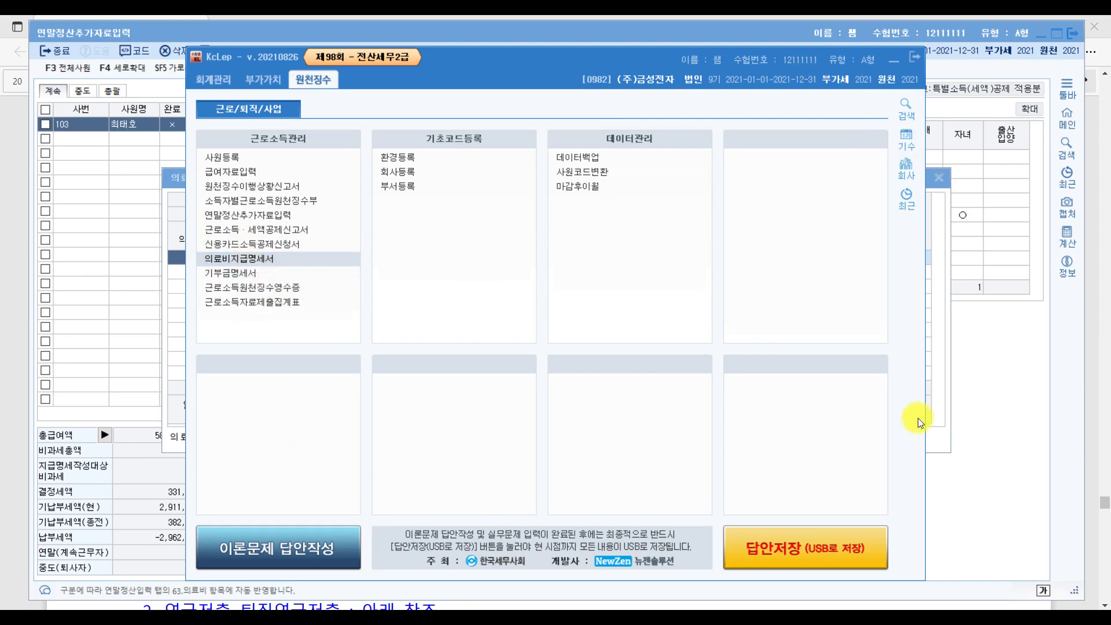
pyautogui.click(938, 415)
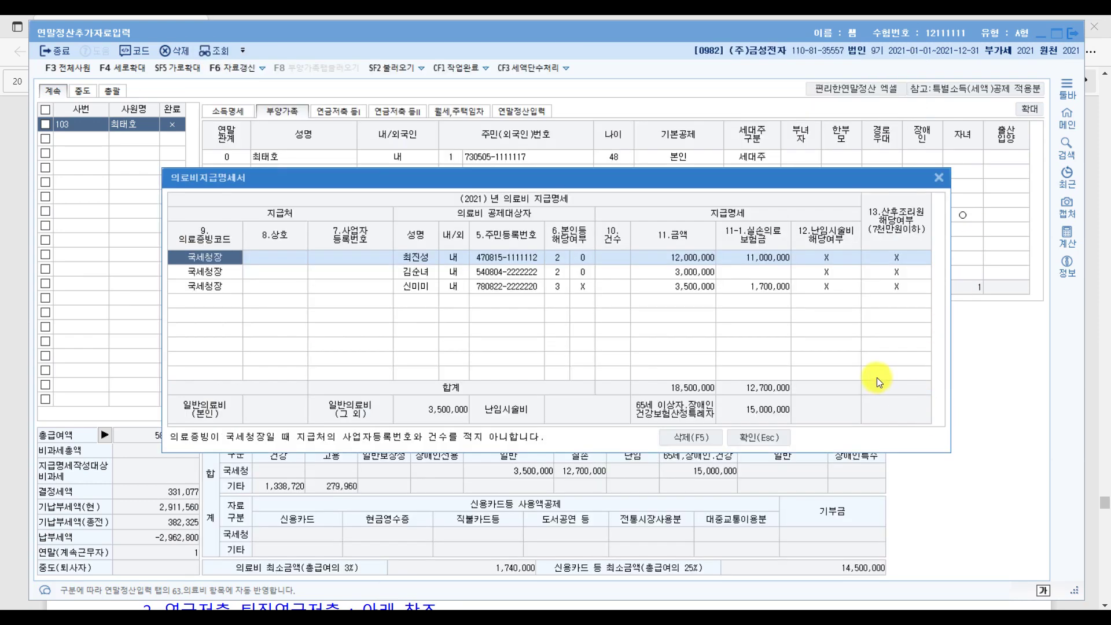
pyautogui.click(773, 433)
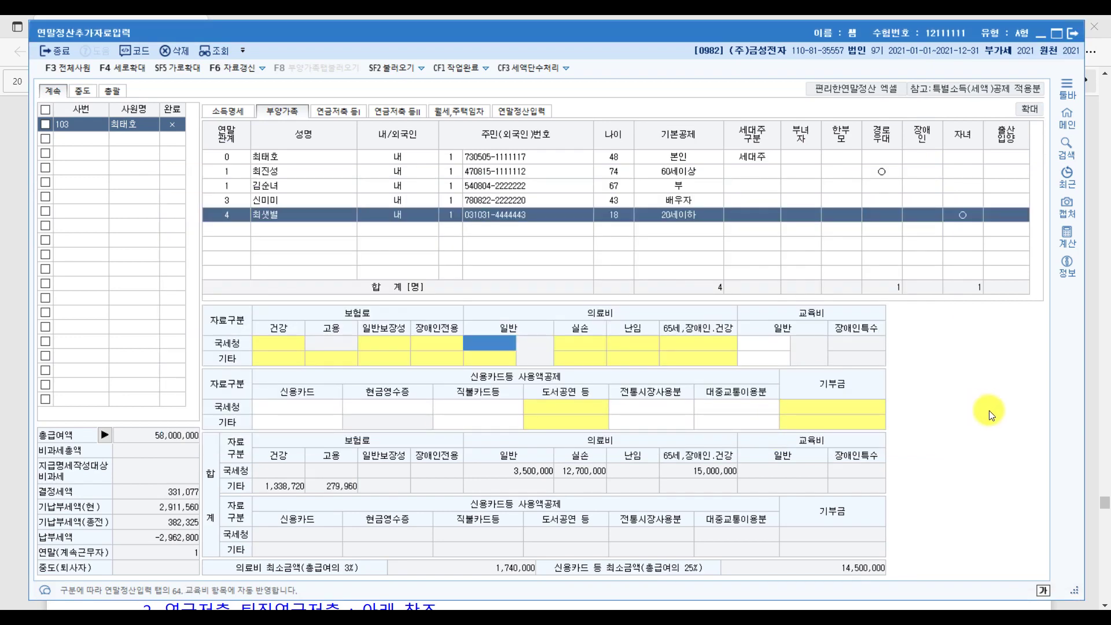
# Review 61.의료비 on the 연말정산입력 tab, then close it and return to the exam PDF.
pyautogui.click(524, 110)
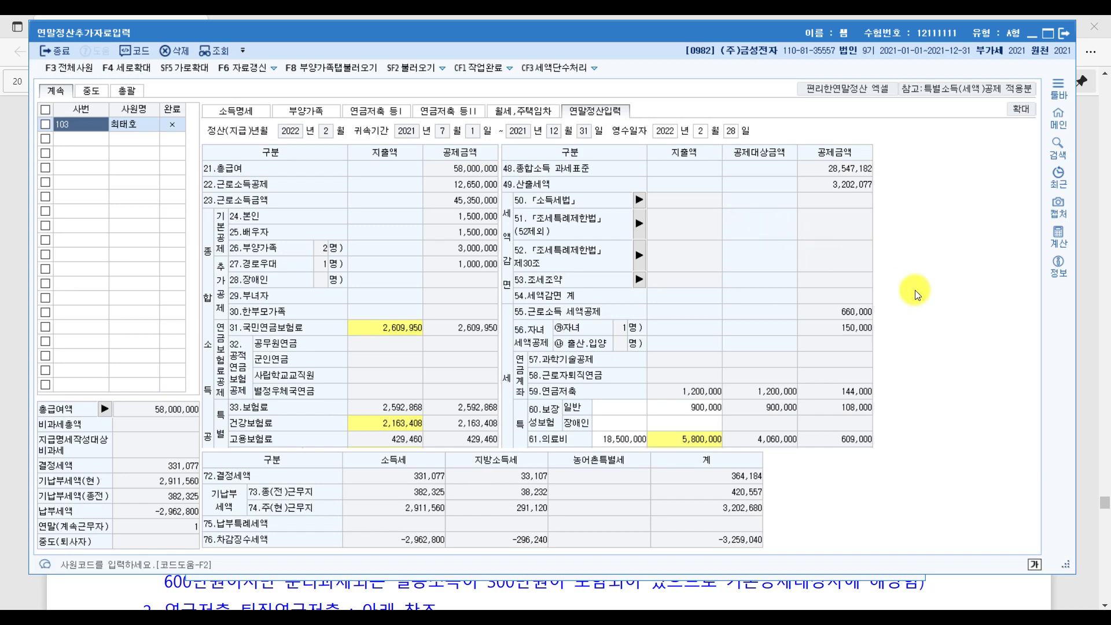
pyautogui.press('Escape')
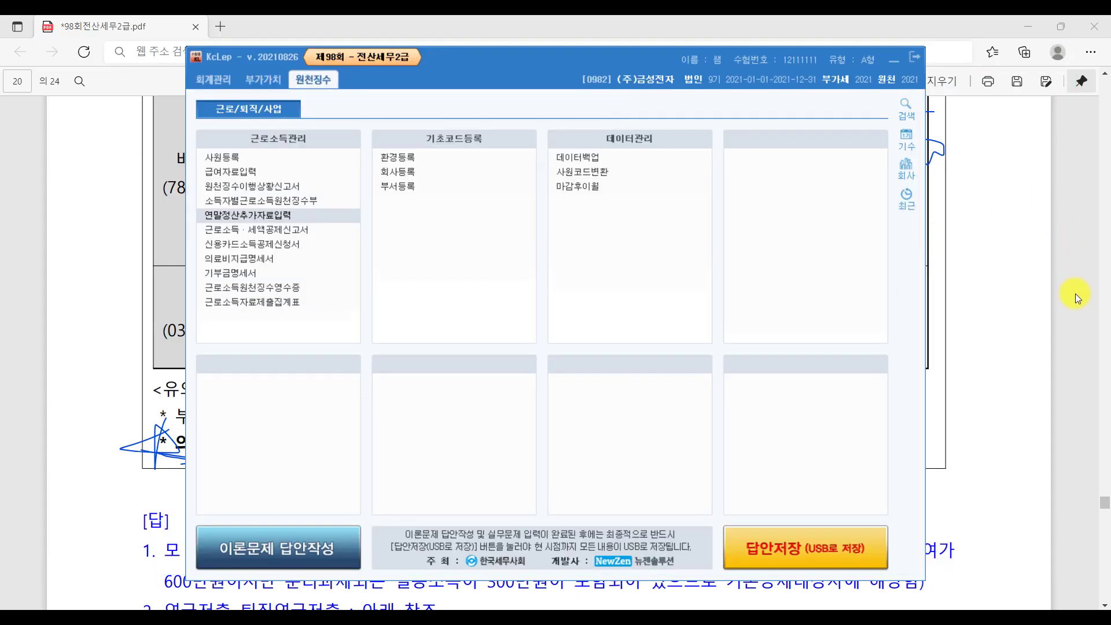
pyautogui.click(1085, 310)
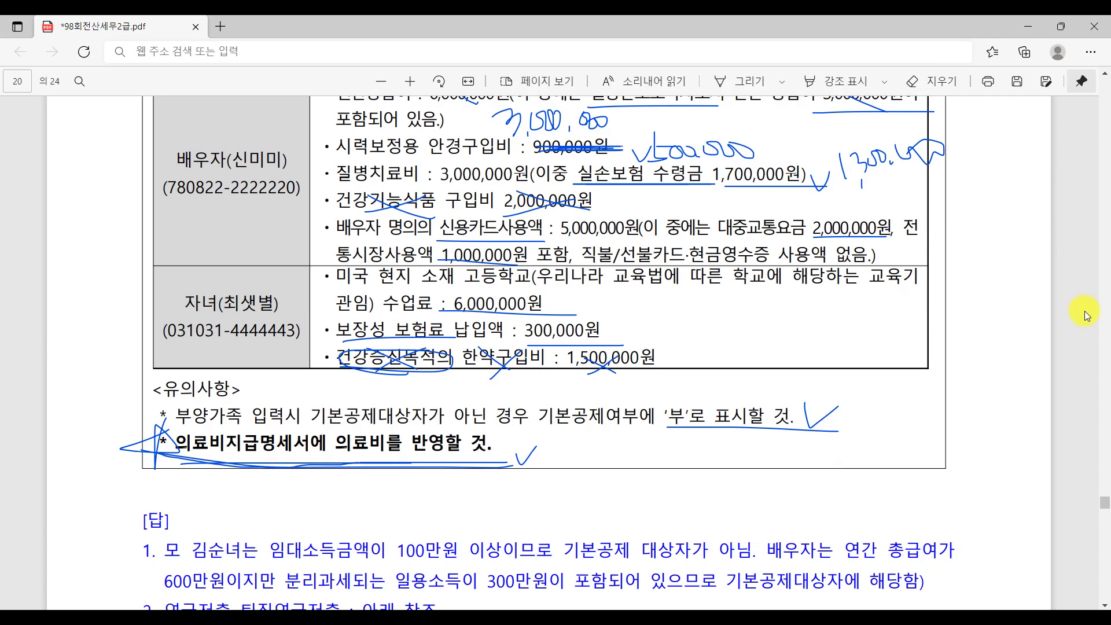